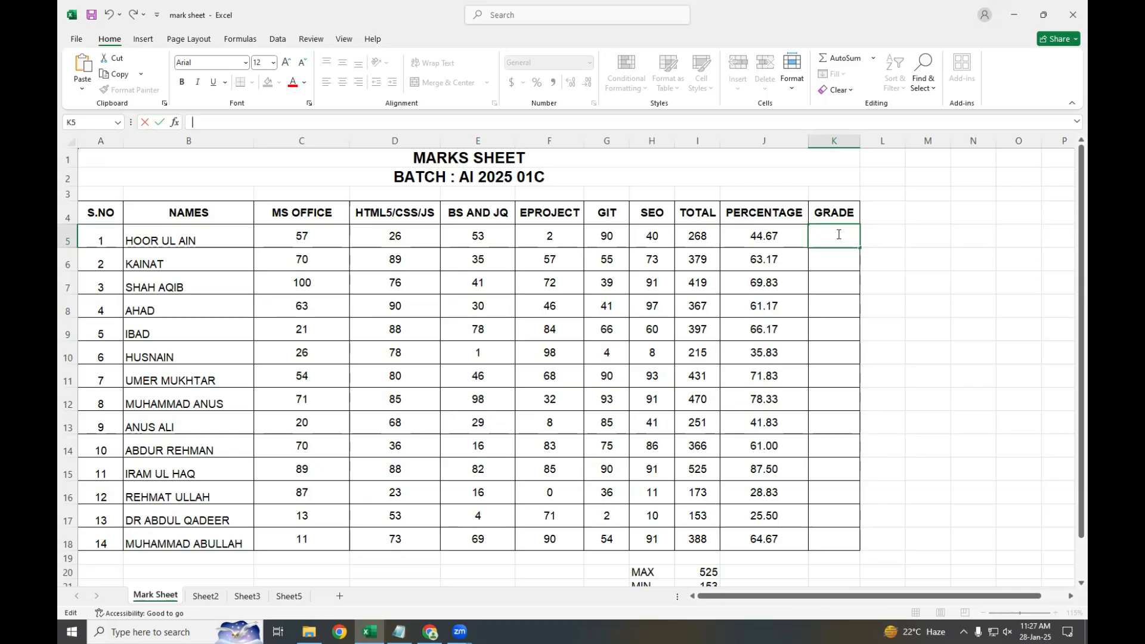
# Step: Start an IF formula in the first student's GRADE cell, K5, that returns "A1" when J5>=80
pyautogui.write('=')
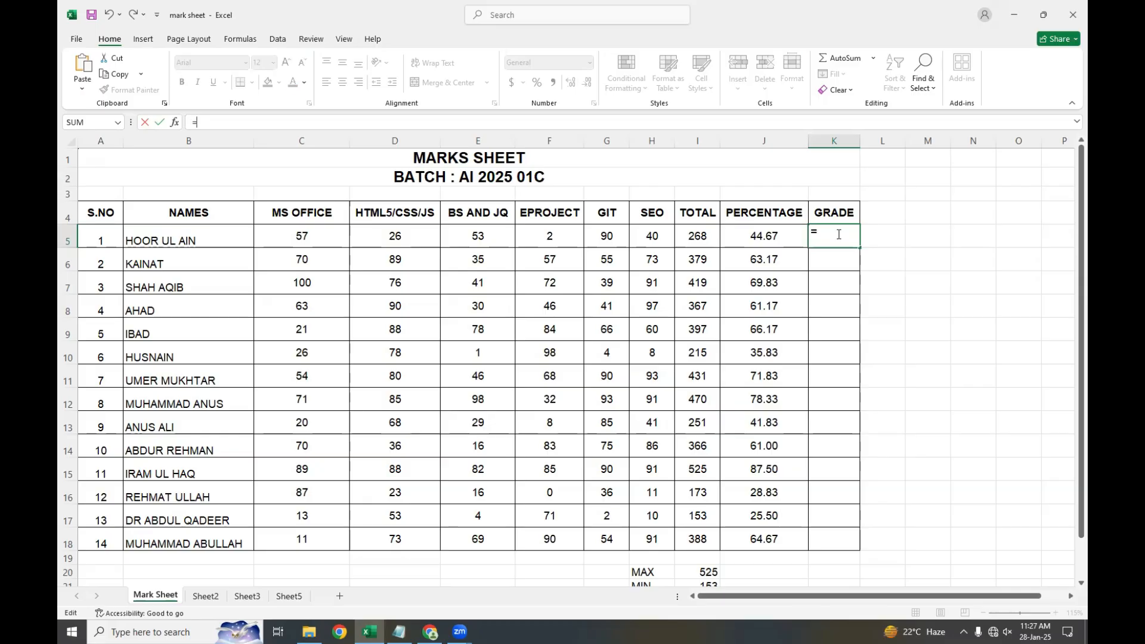
pyautogui.write('if')
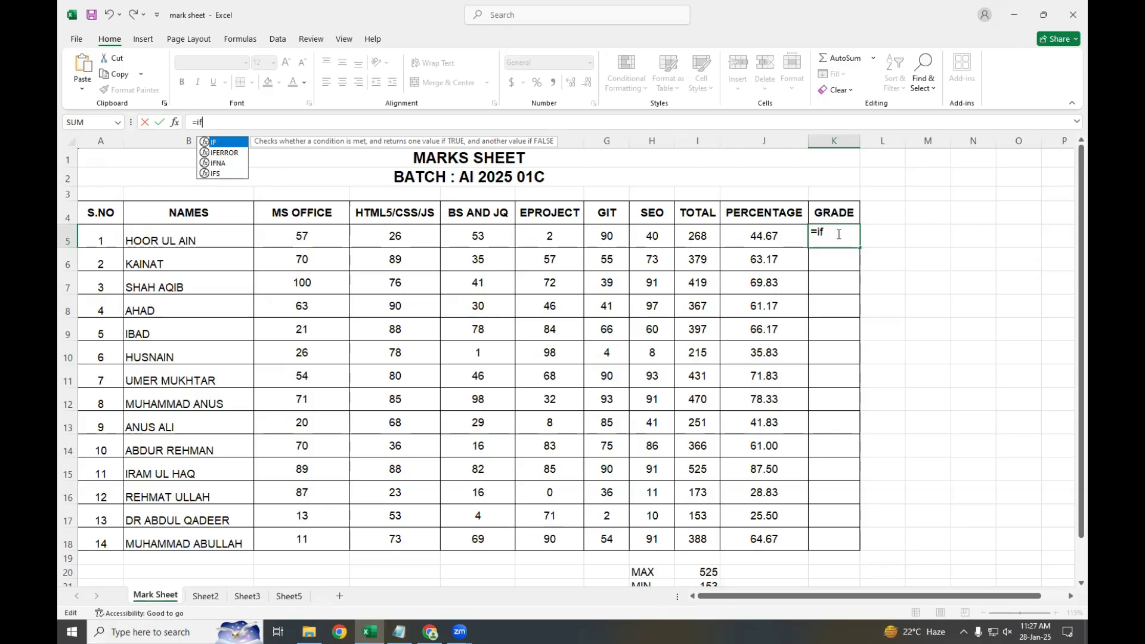
pyautogui.press('Tab')
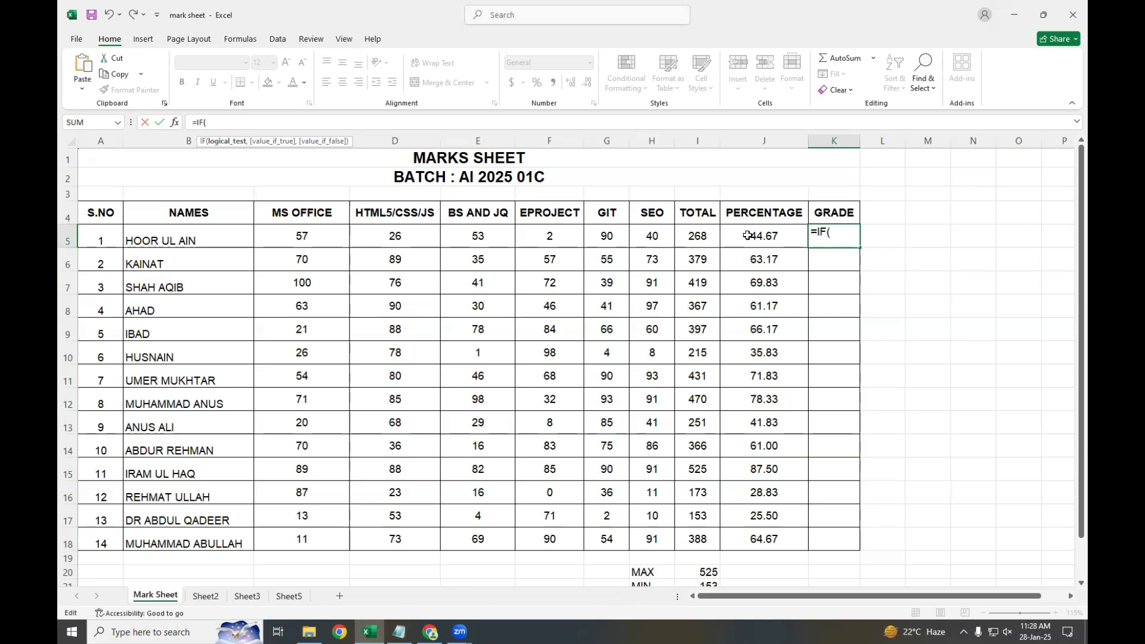
pyautogui.click(747, 235)
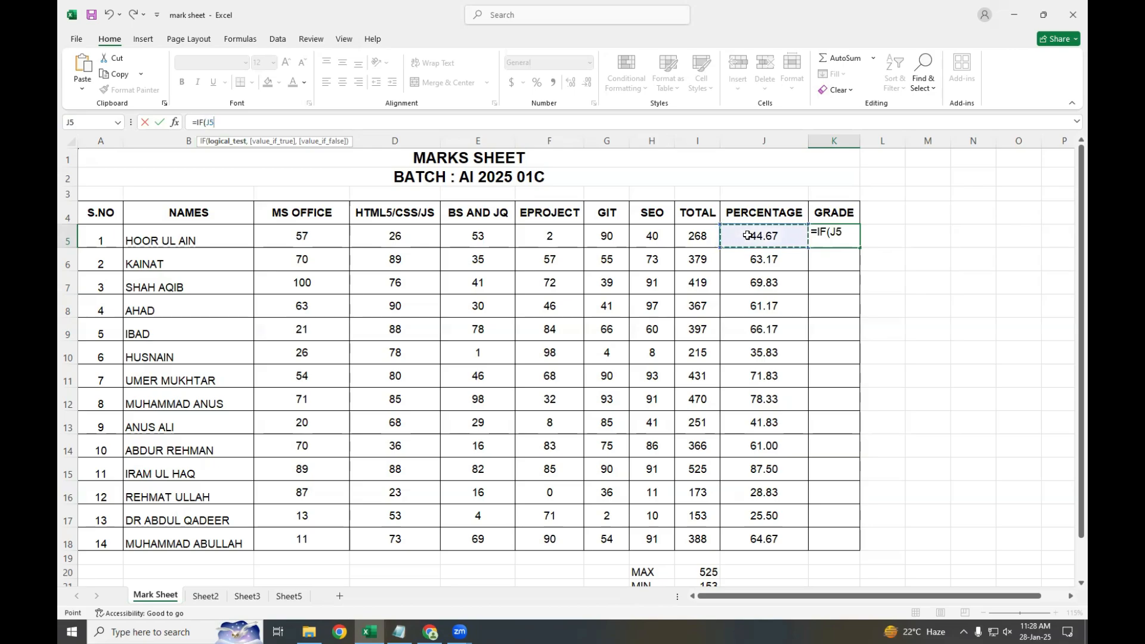
pyautogui.write('>=80,')
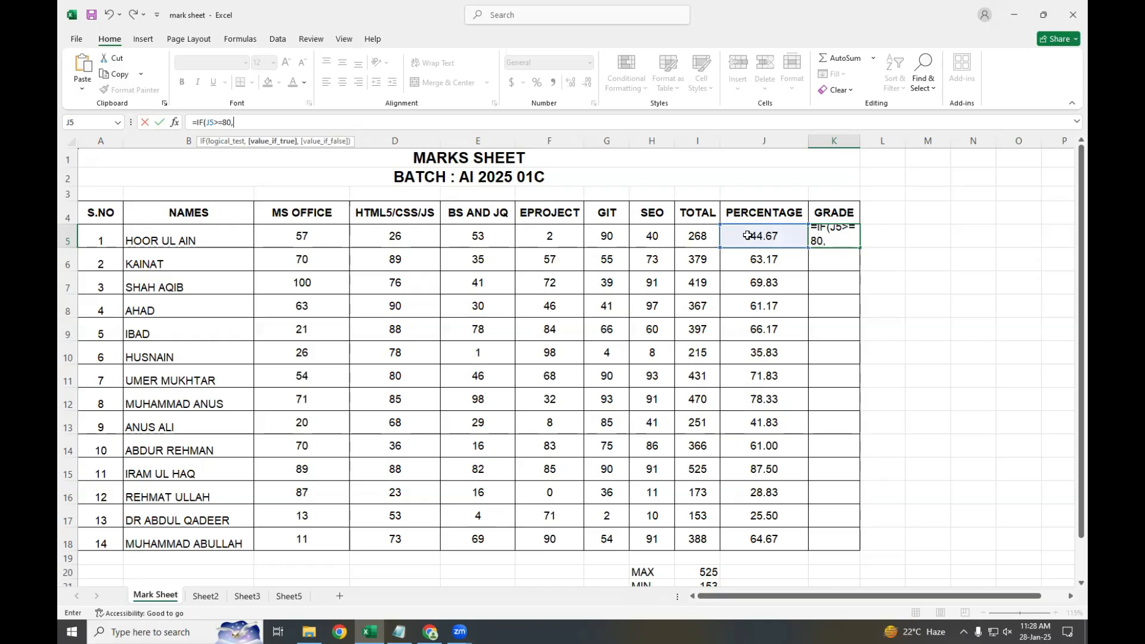
pyautogui.write('"A1')
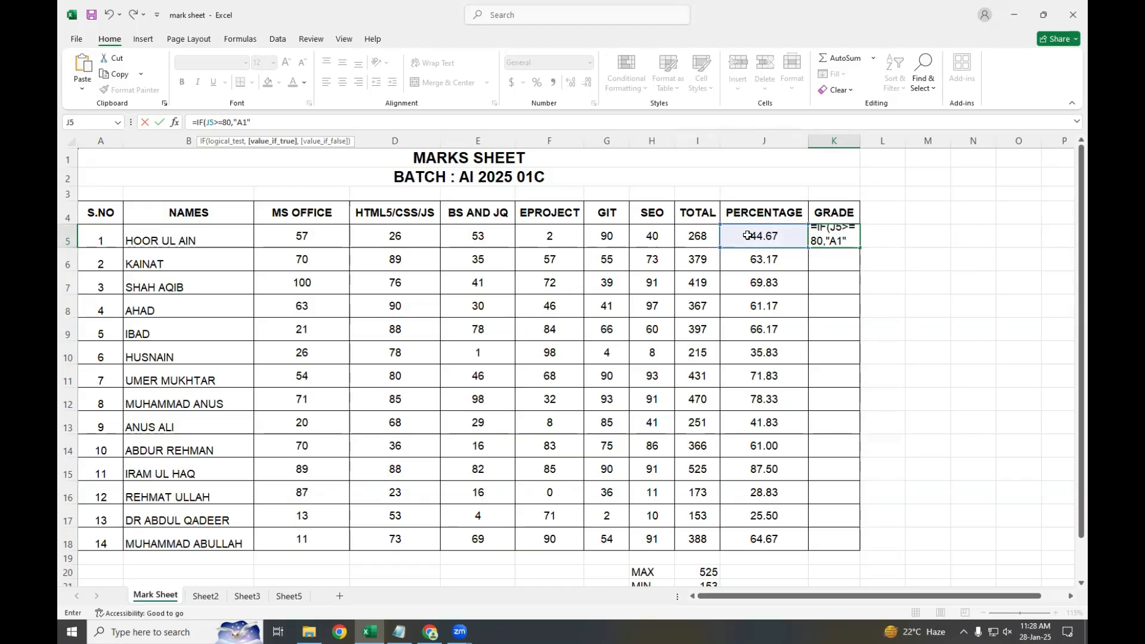
pyautogui.write(',')
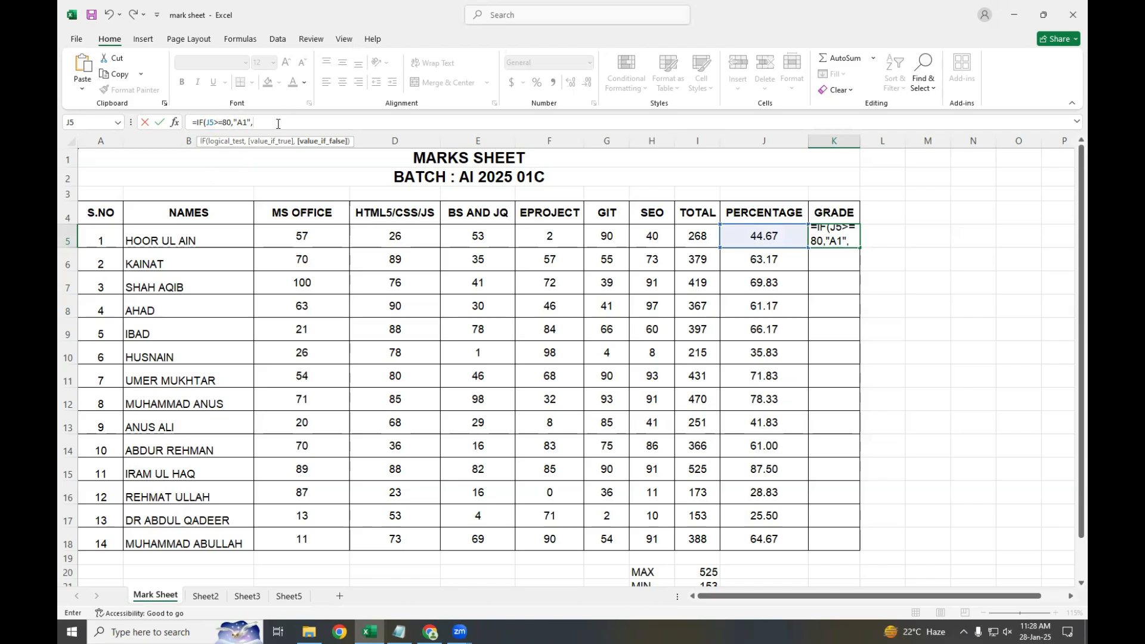
# Step: Nest a second IF as the K5 formula's false value, returning "A" when J5>=70
pyautogui.write('if(')
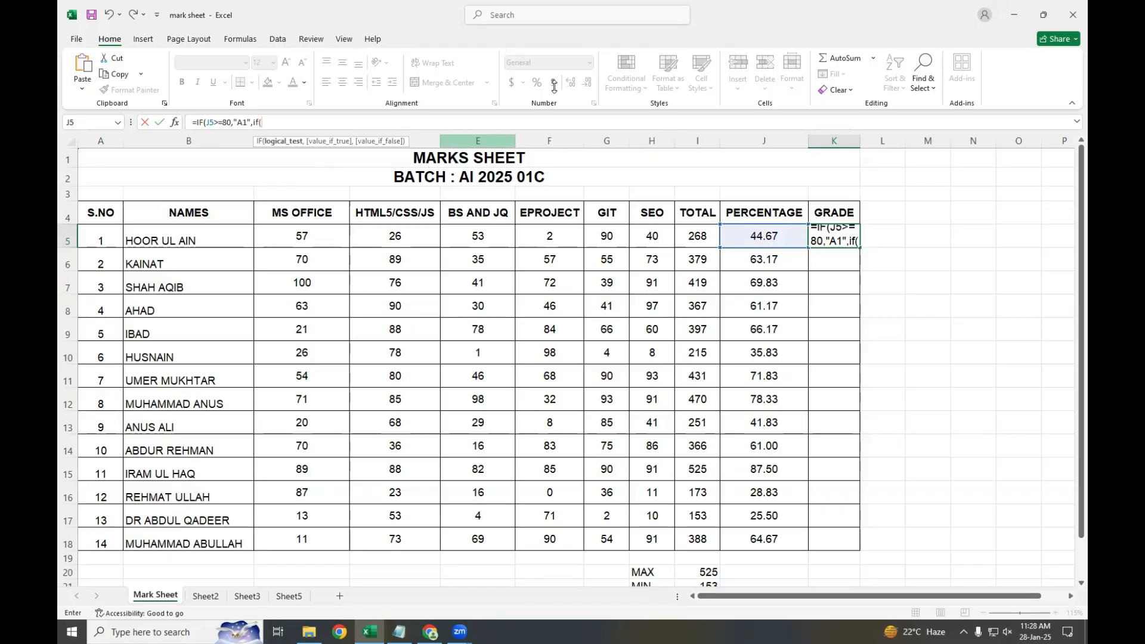
pyautogui.click(756, 237)
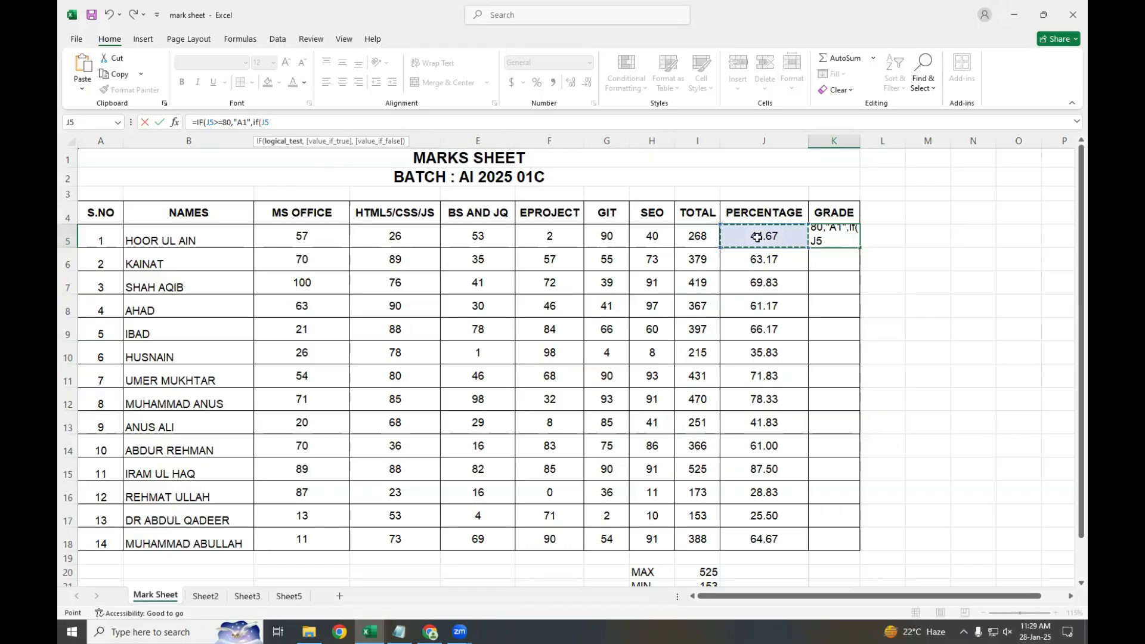
pyautogui.write('>=')
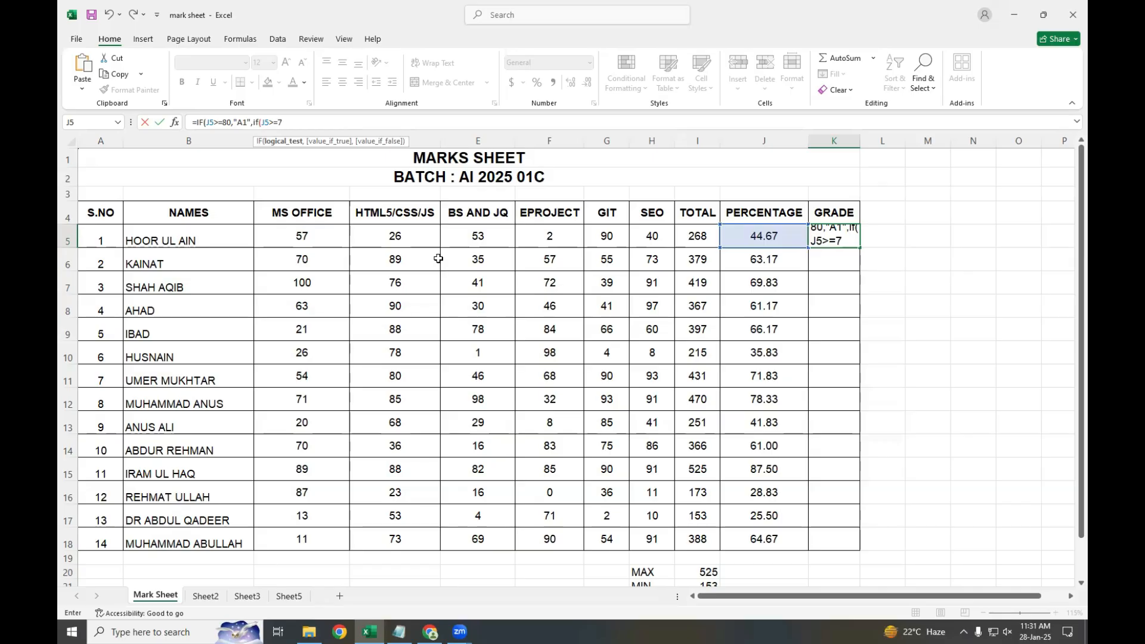
pyautogui.write('70,')
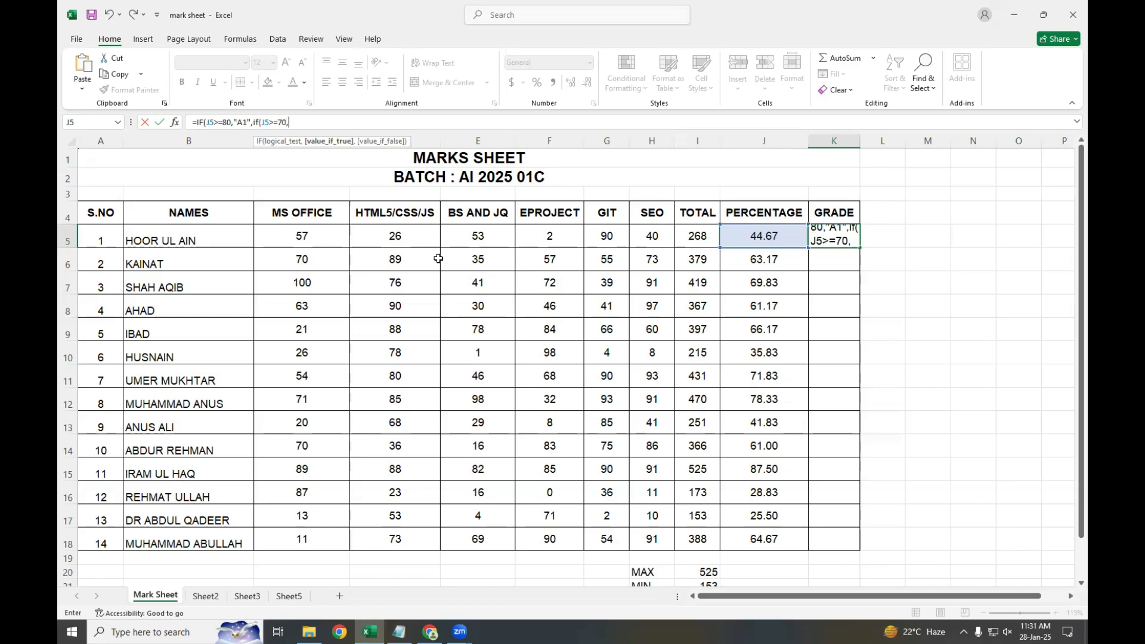
pyautogui.write('A":')
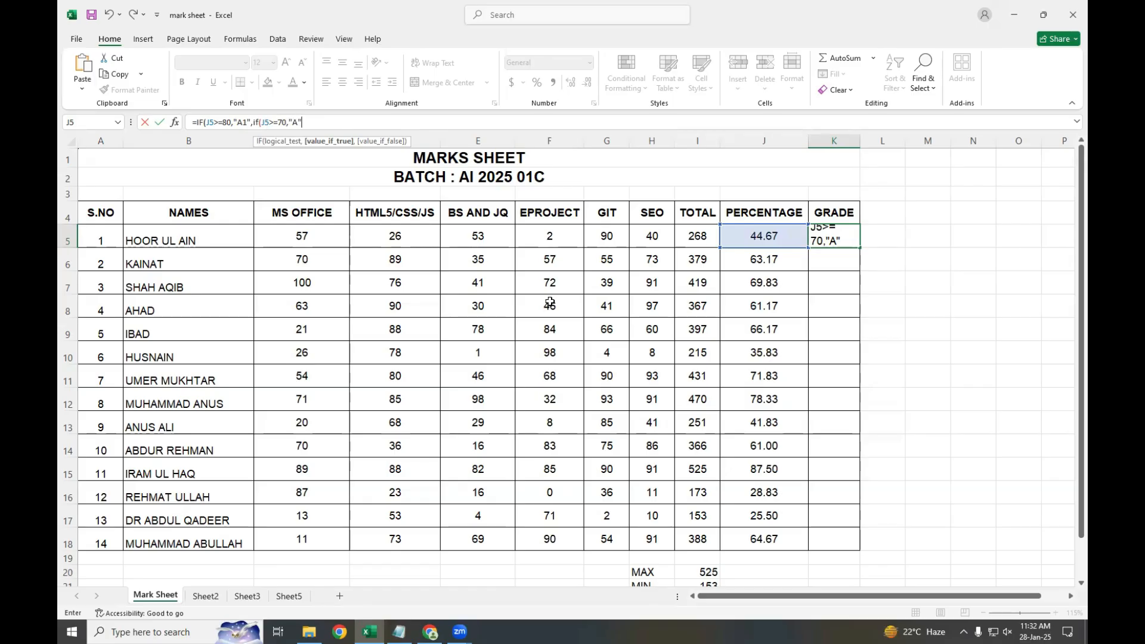
pyautogui.write(',')
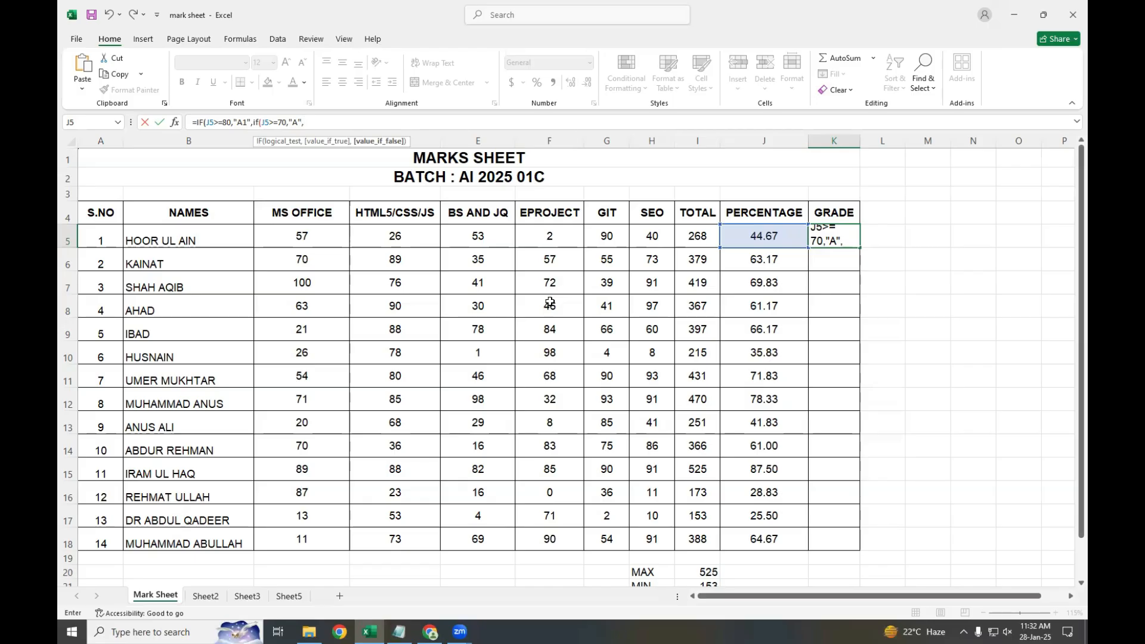
# Step: Nest a third IF in the K5 formula that returns "B" when J5>=60
pyautogui.write('if(')
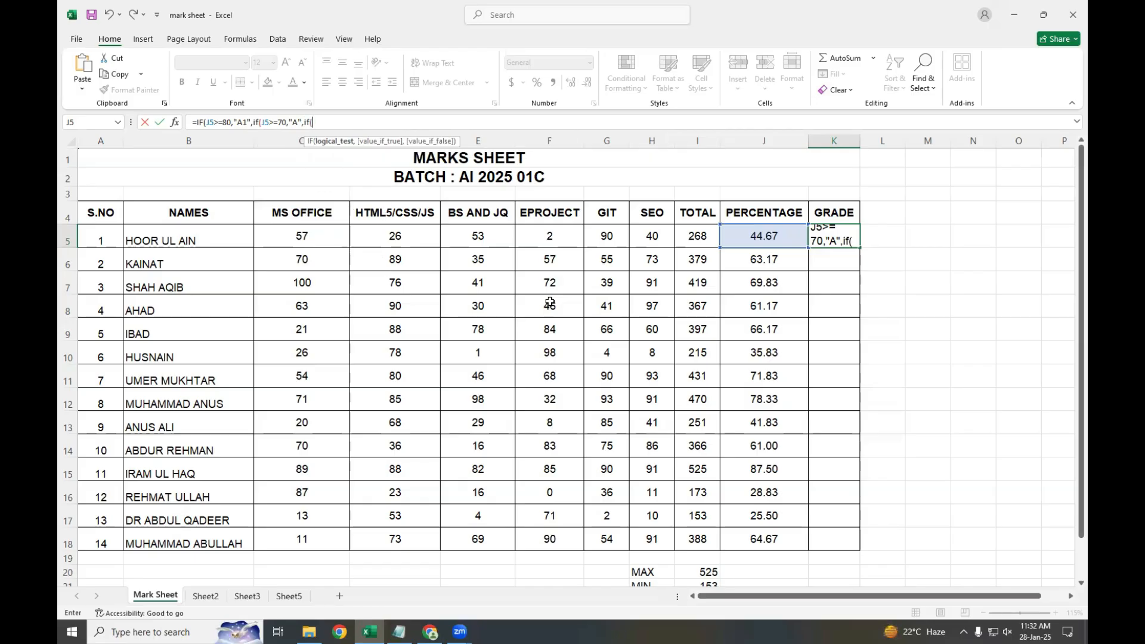
pyautogui.click(758, 238)
pyautogui.write('>=')
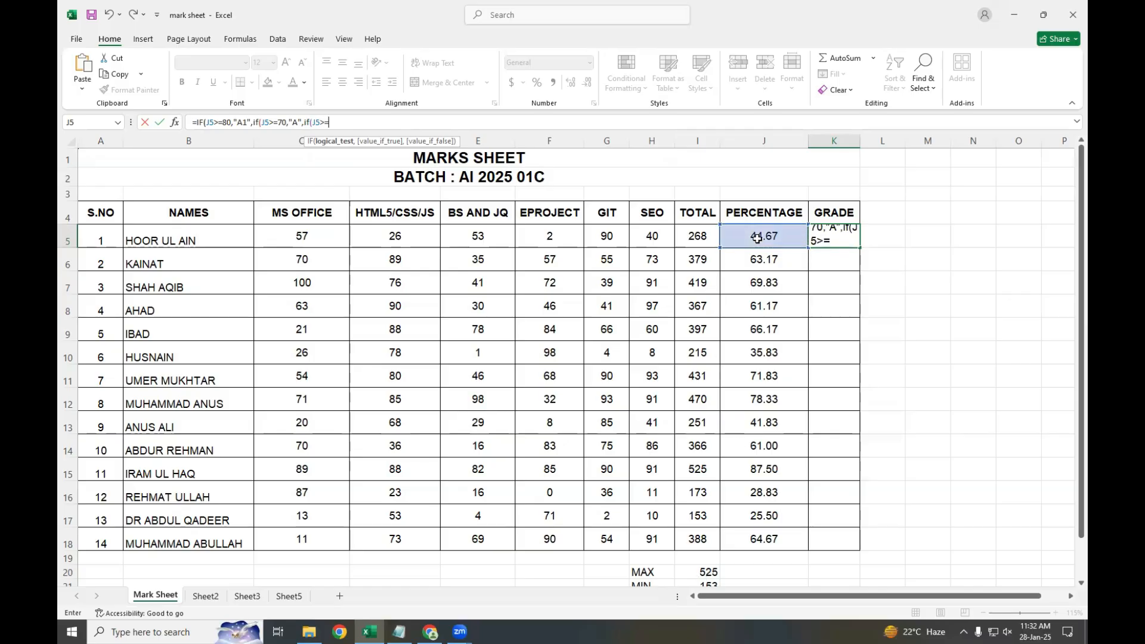
pyautogui.write('60,"')
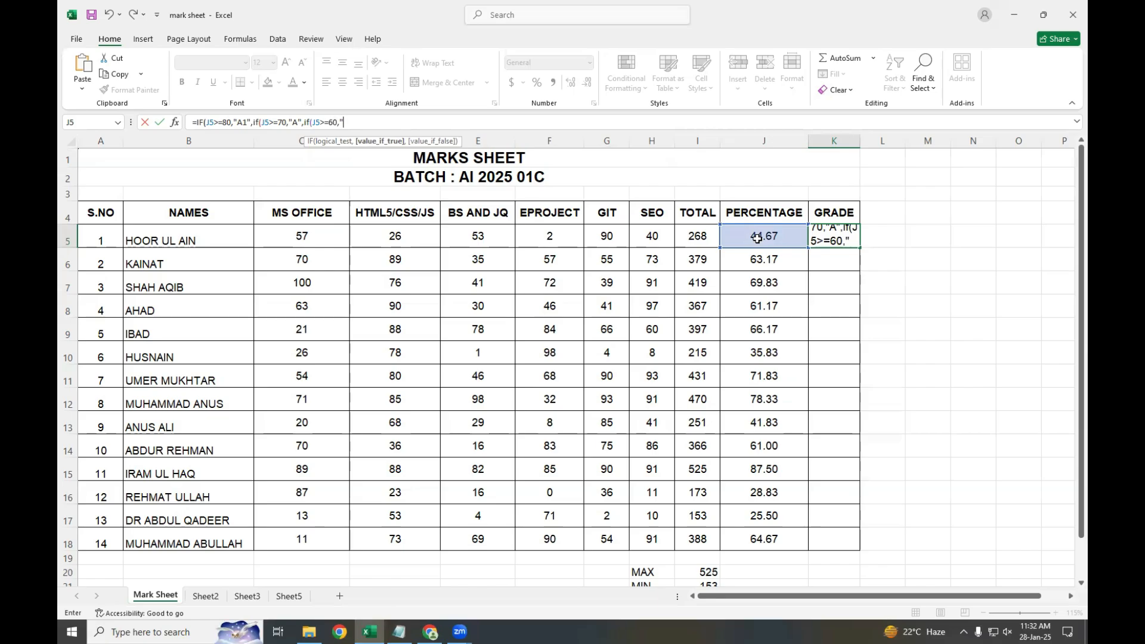
pyautogui.write('B"')
pyautogui.write(',')
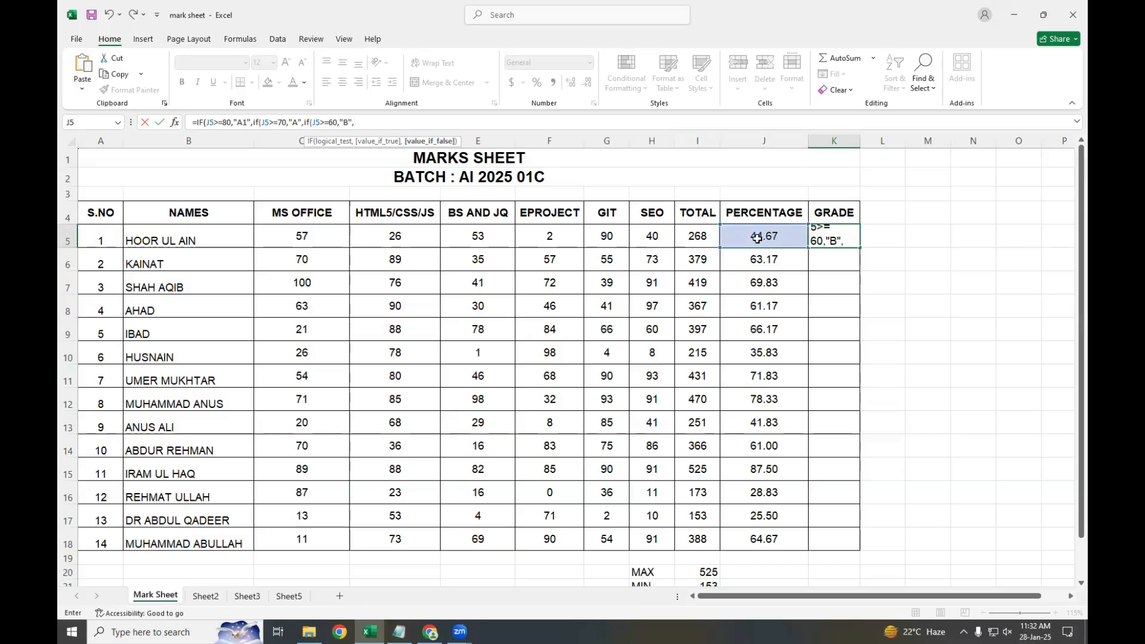
# Step: Nest a fourth IF in the K5 formula that returns "C" when J5>=50
pyautogui.write('if(')
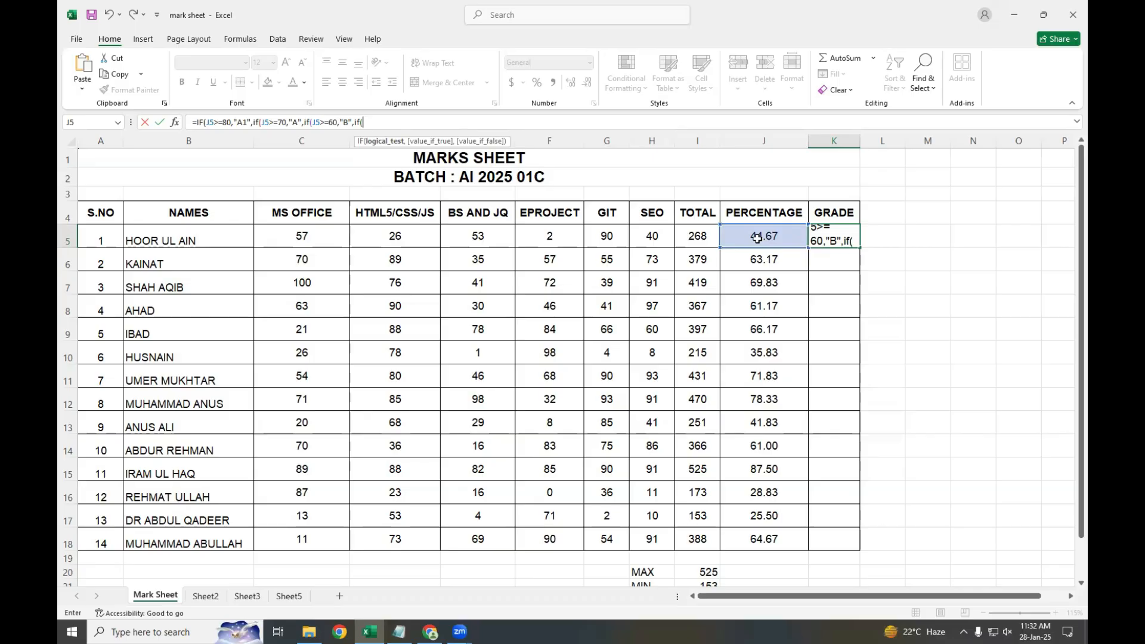
pyautogui.click(769, 239)
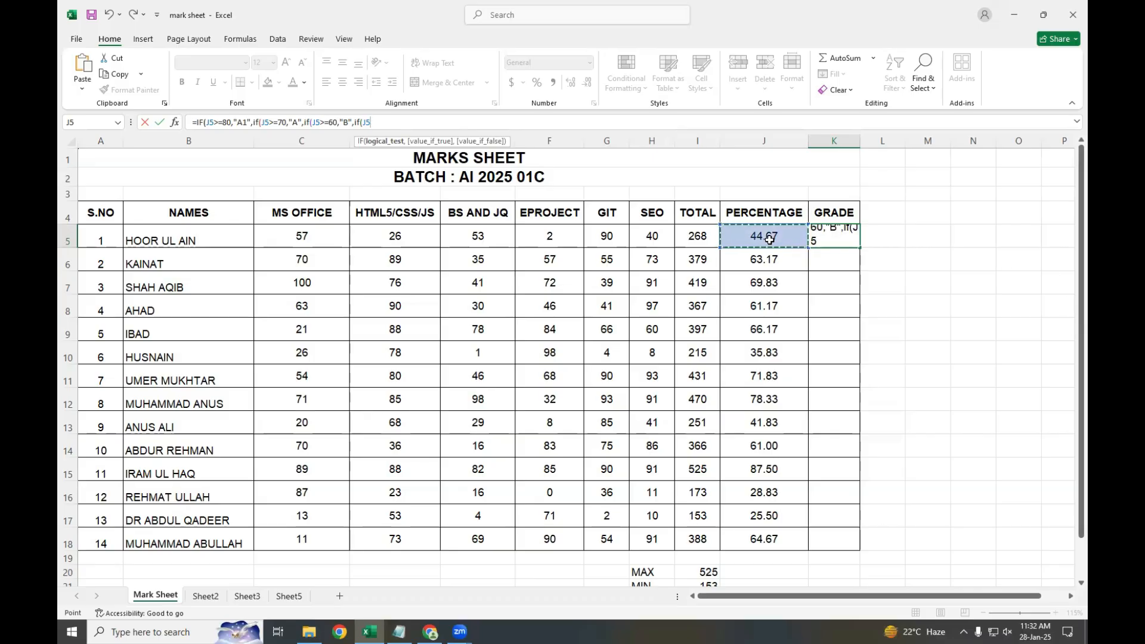
pyautogui.write('>=56')
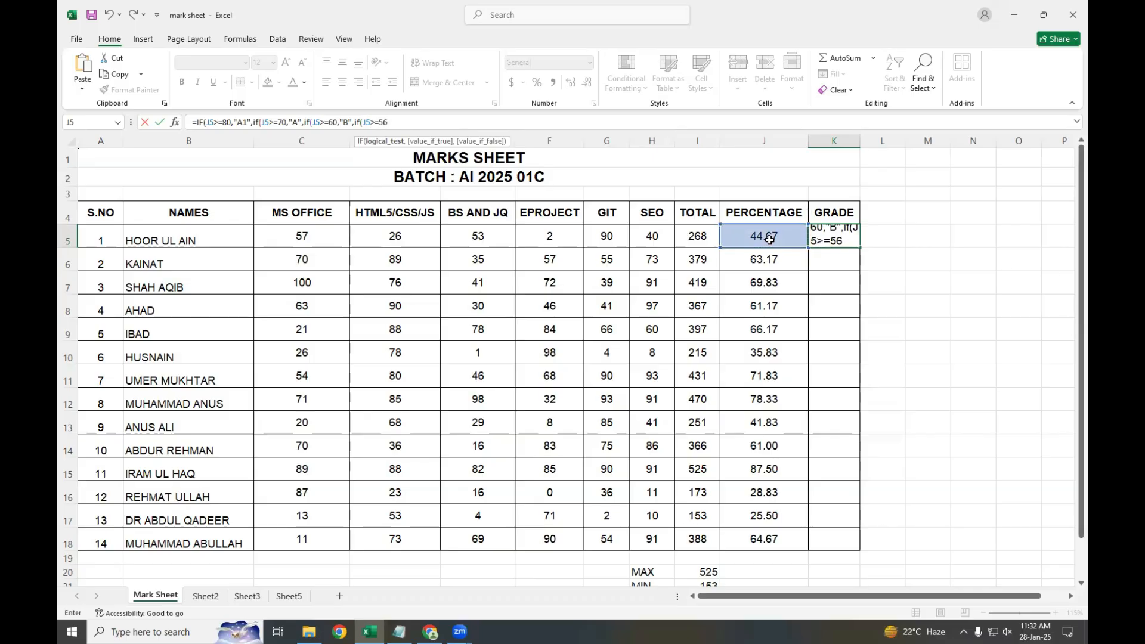
pyautogui.press('BackSpace')
pyautogui.write('0')
pyautogui.write(',C')
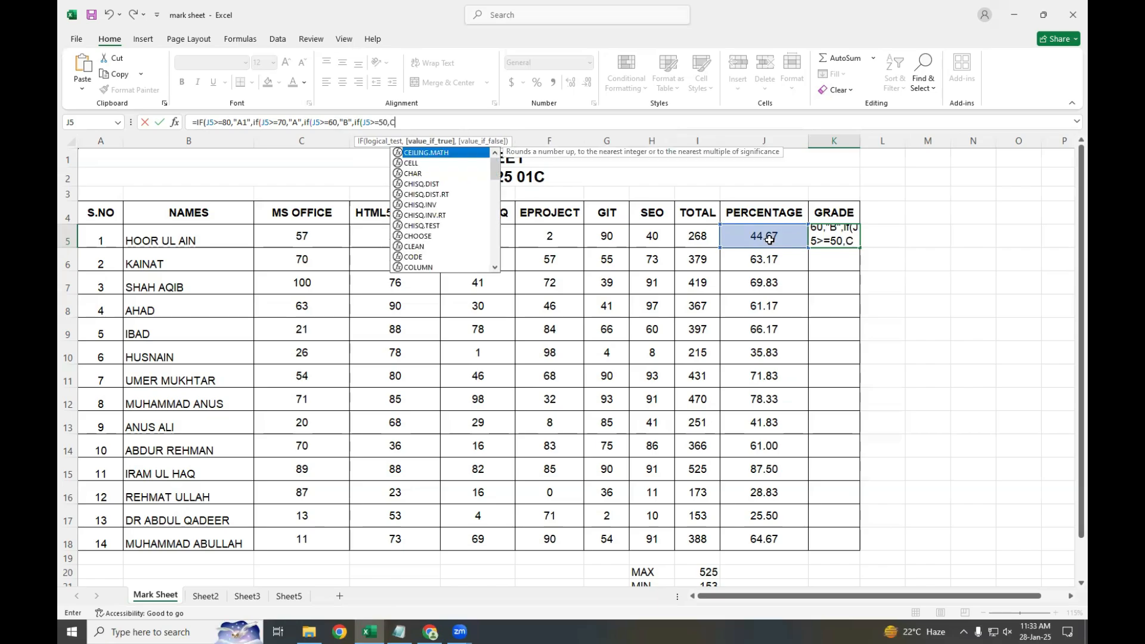
pyautogui.press('BackSpace')
pyautogui.write('"C"')
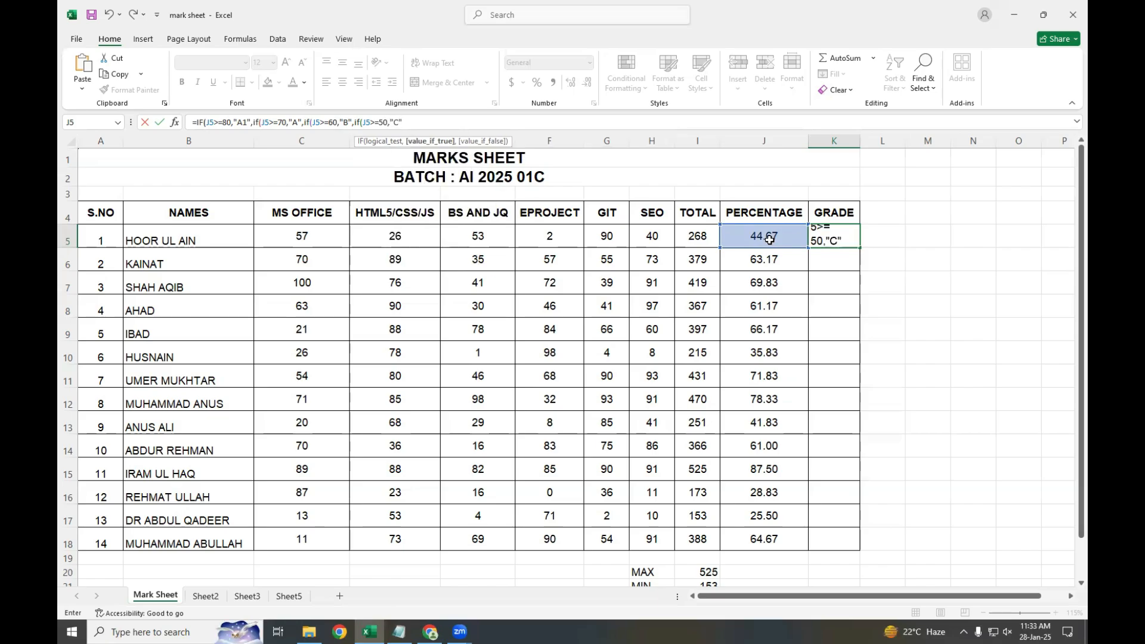
pyautogui.write(',')
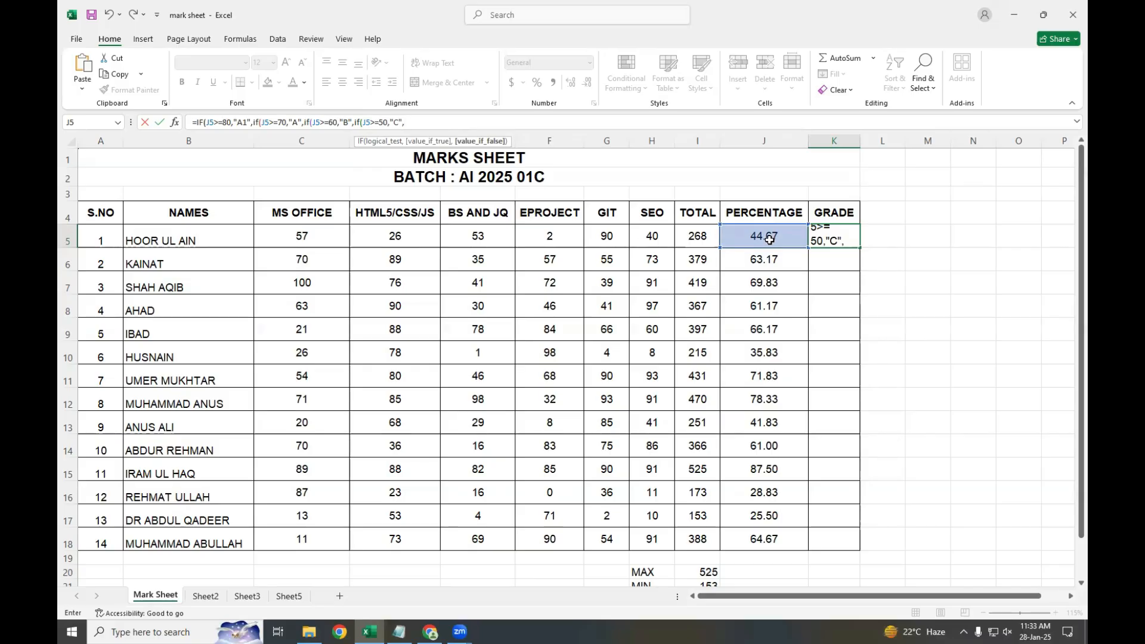
# Step: Nest a fifth IF in the K5 formula that returns "D" when J5>=40
pyautogui.write('if(')
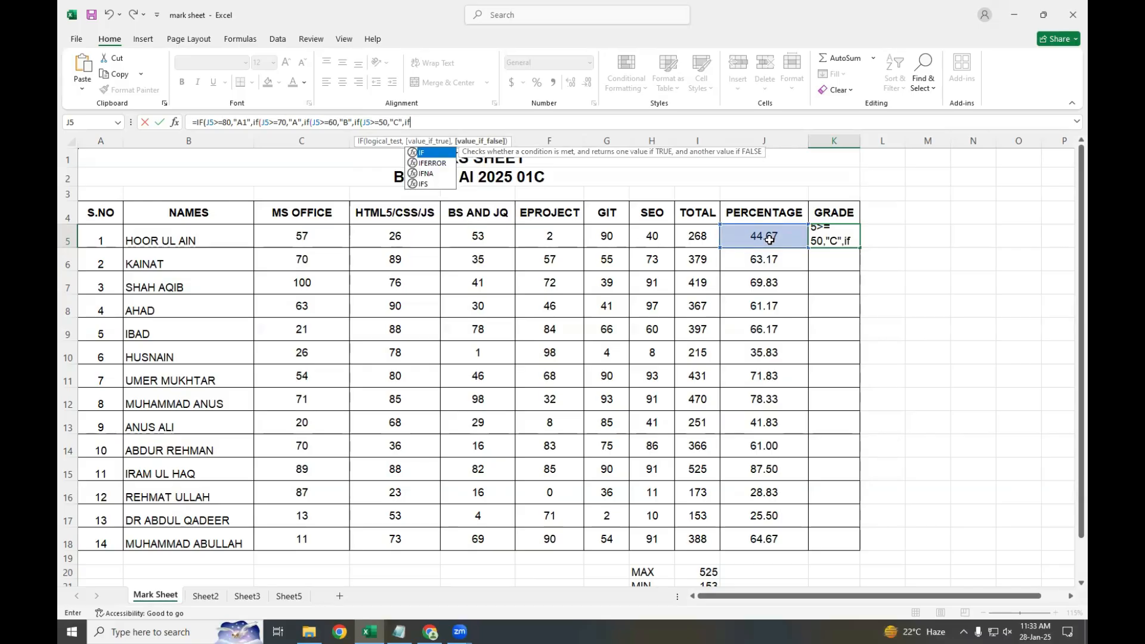
pyautogui.click(769, 239)
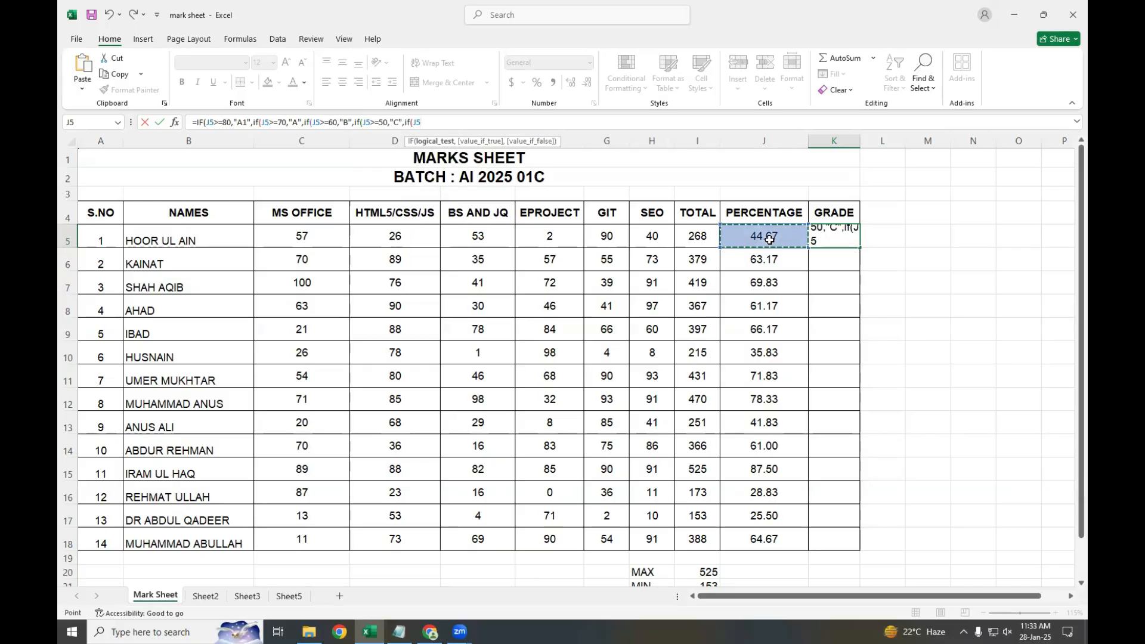
pyautogui.write('>=40')
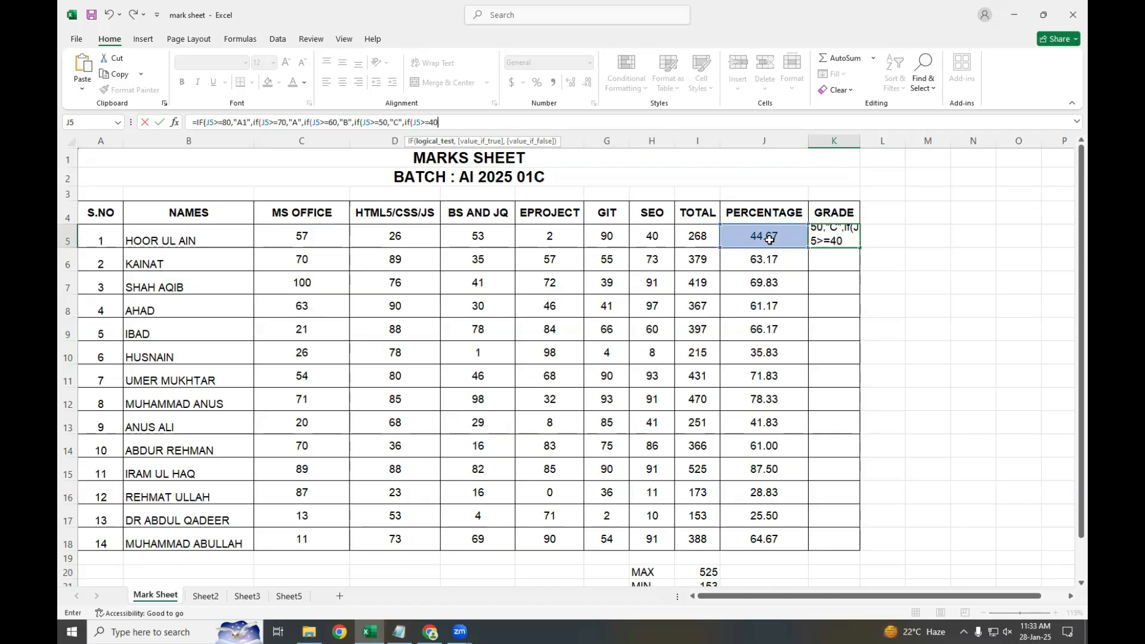
pyautogui.write(',"')
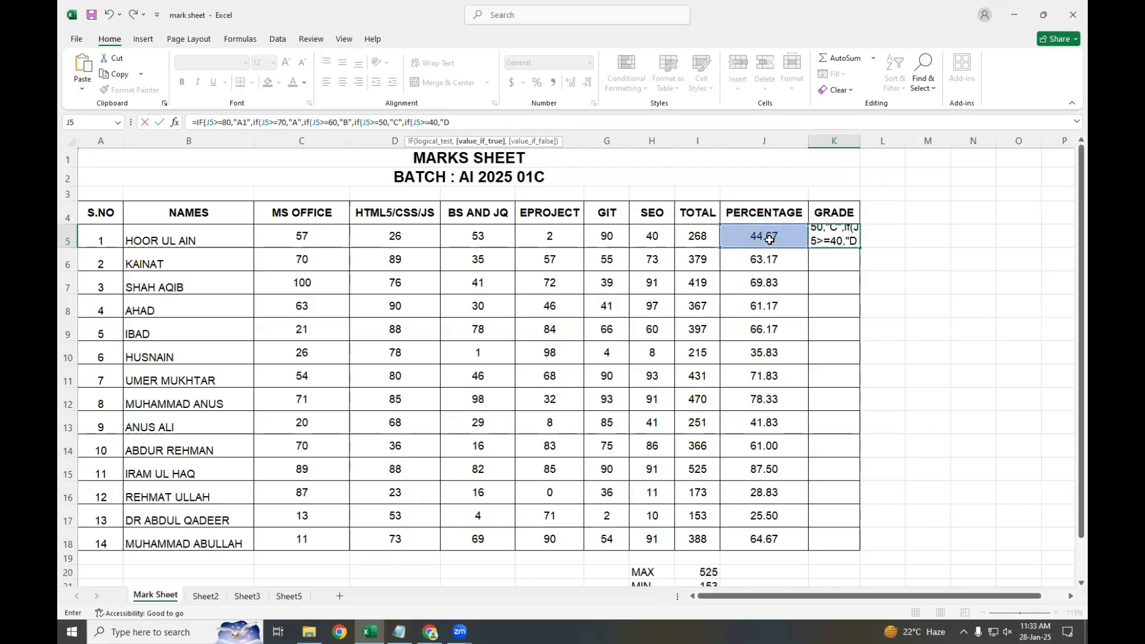
pyautogui.write('D",')
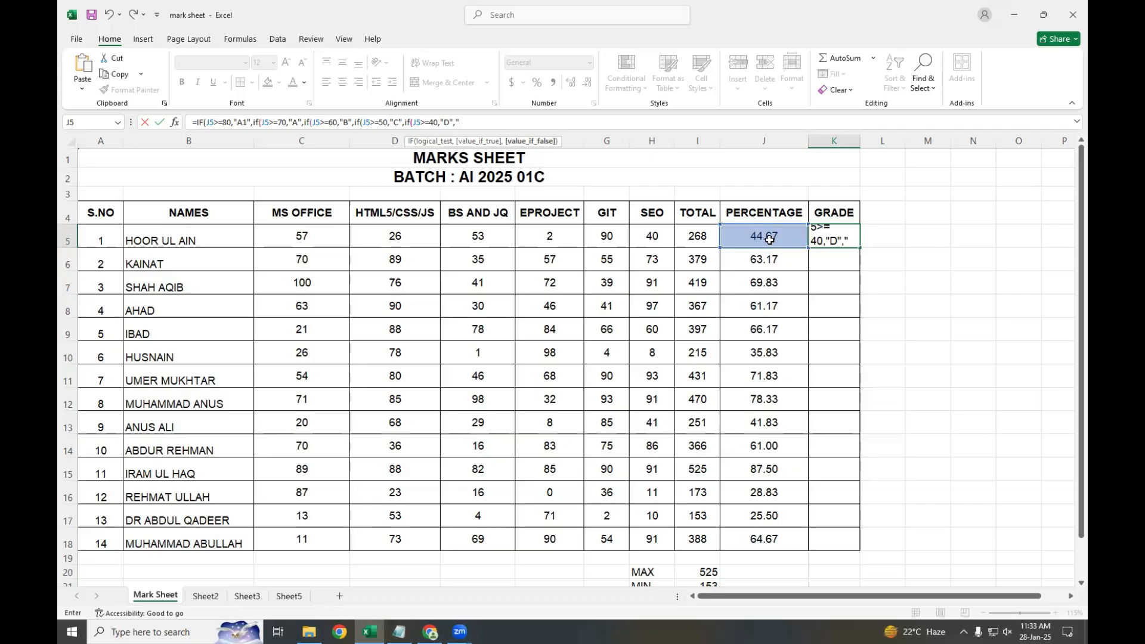
# Step: Complete the K5 formula with "FAIL" as the final false value and five closing parentheses, and fill it down through K18
pyautogui.write('FAIL')
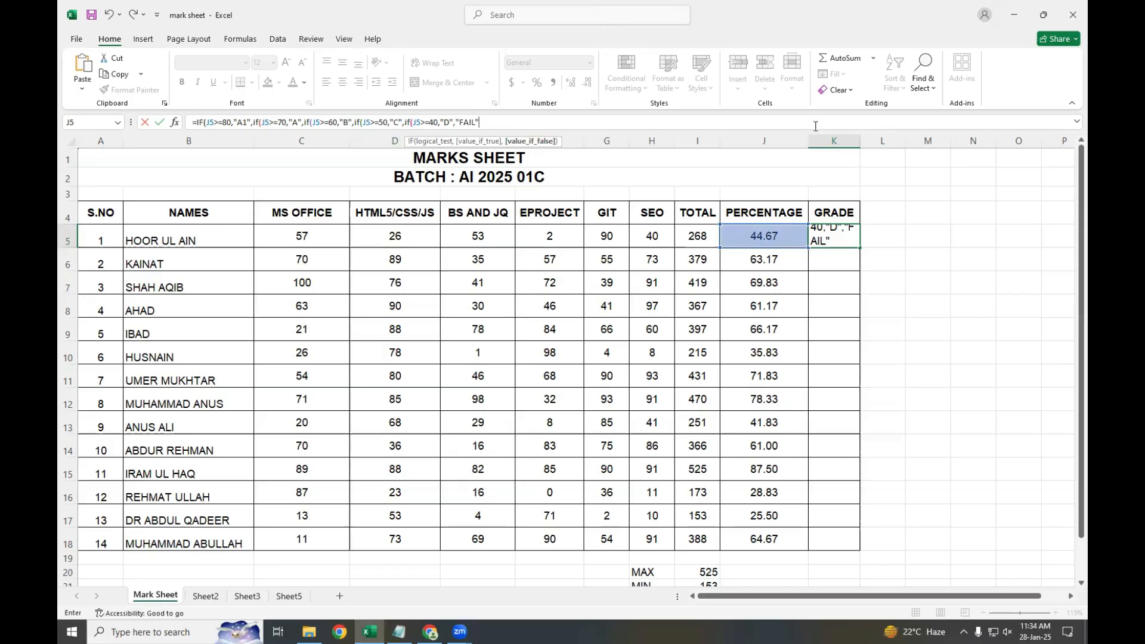
pyautogui.write(')')
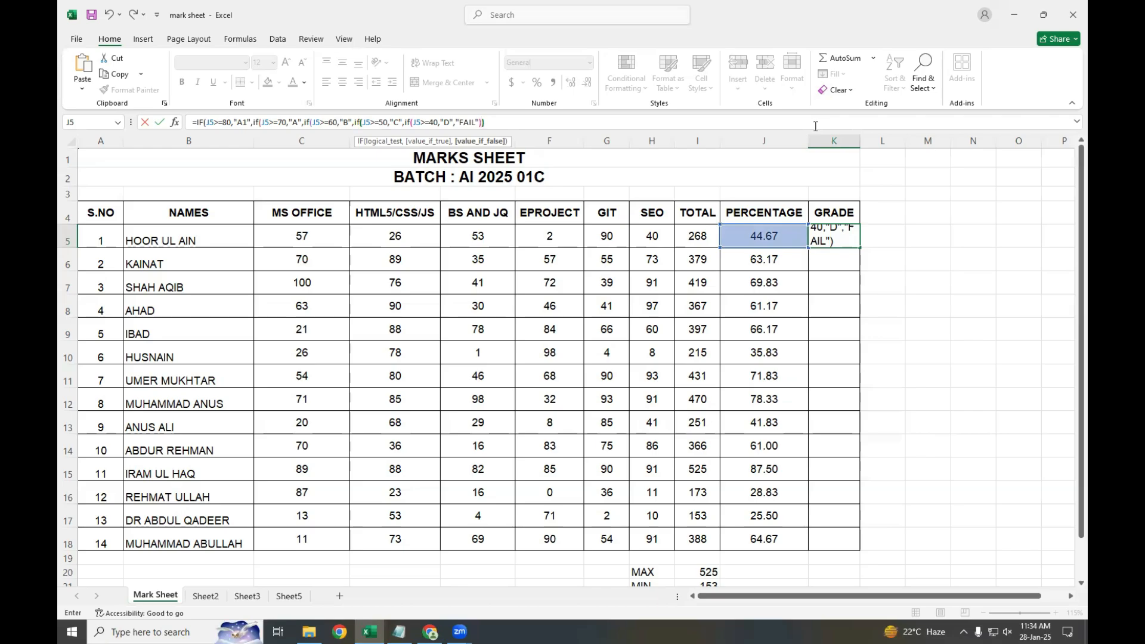
pyautogui.write(')')
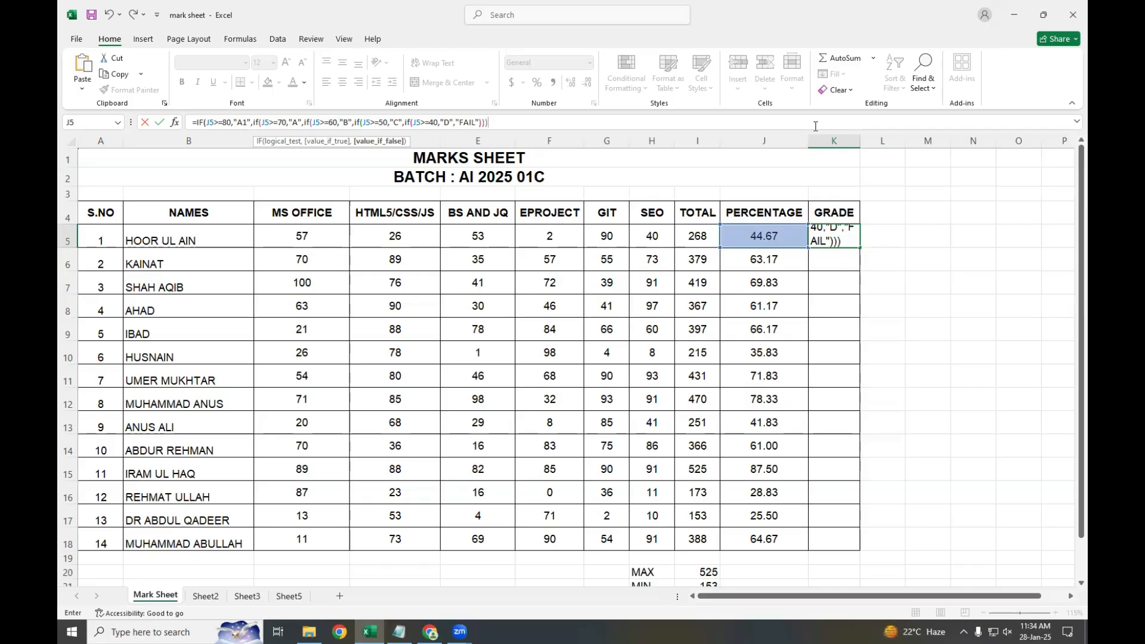
pyautogui.write(')')
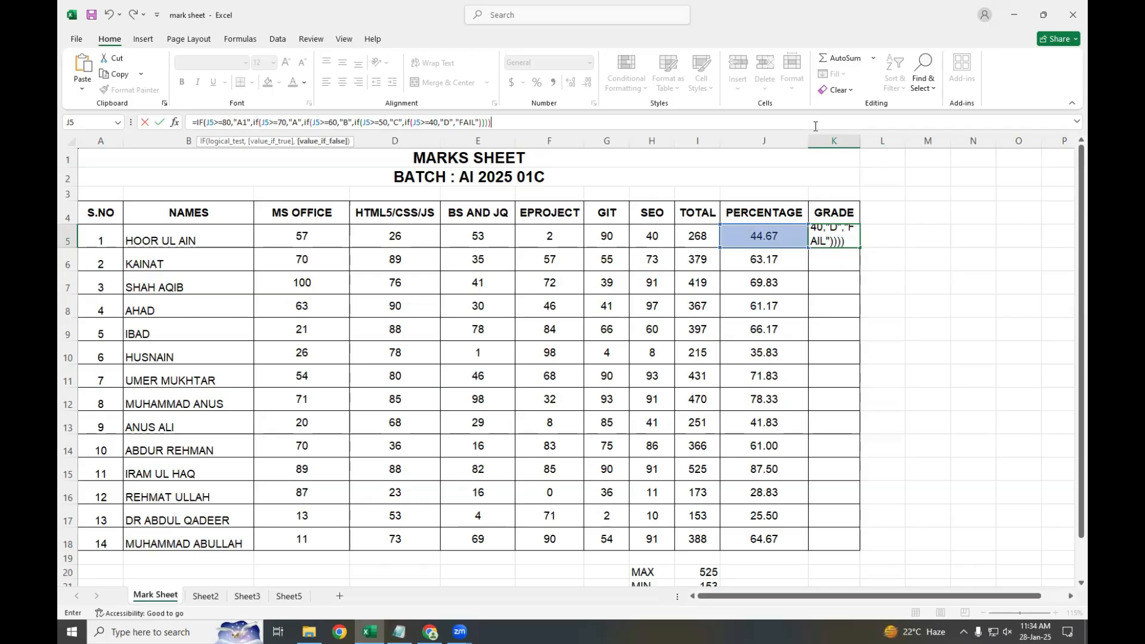
pyautogui.write(')')
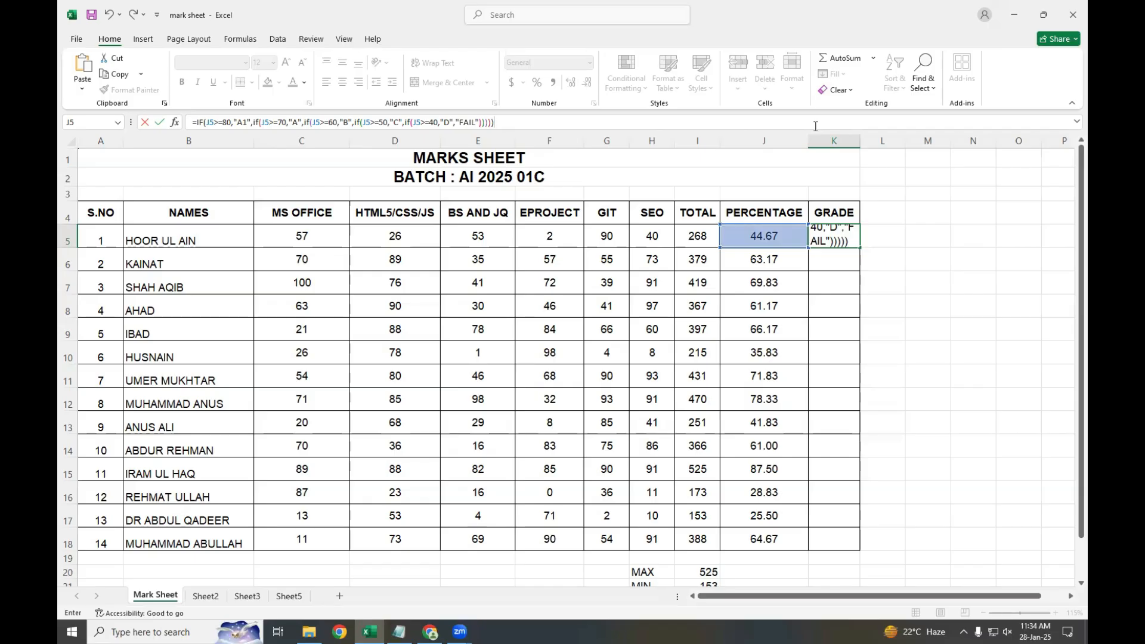
pyautogui.hotkey('ctrl', 'Return')
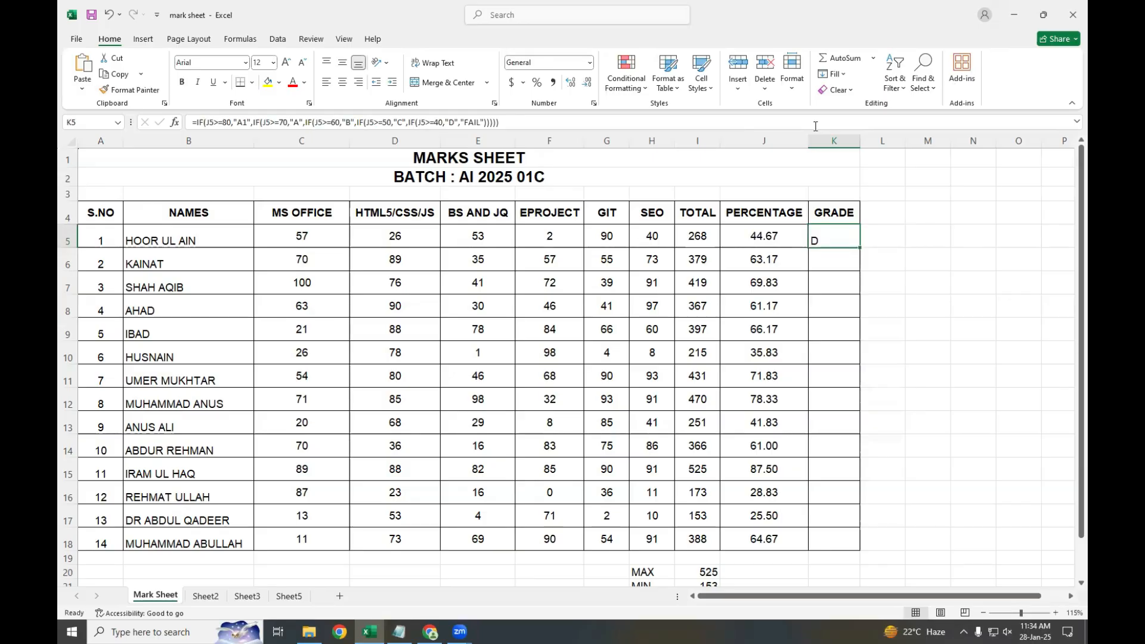
pyautogui.doubleClick(859, 246)
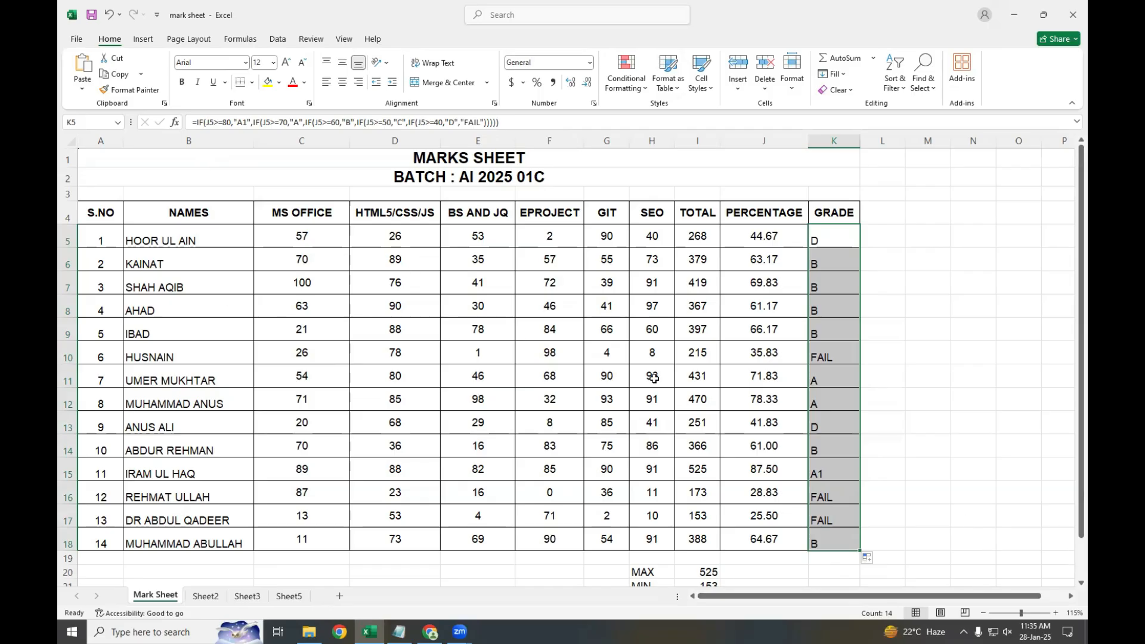
# Step: Set the BS AND JQ mark in cell E10 to 100
pyautogui.click(480, 352)
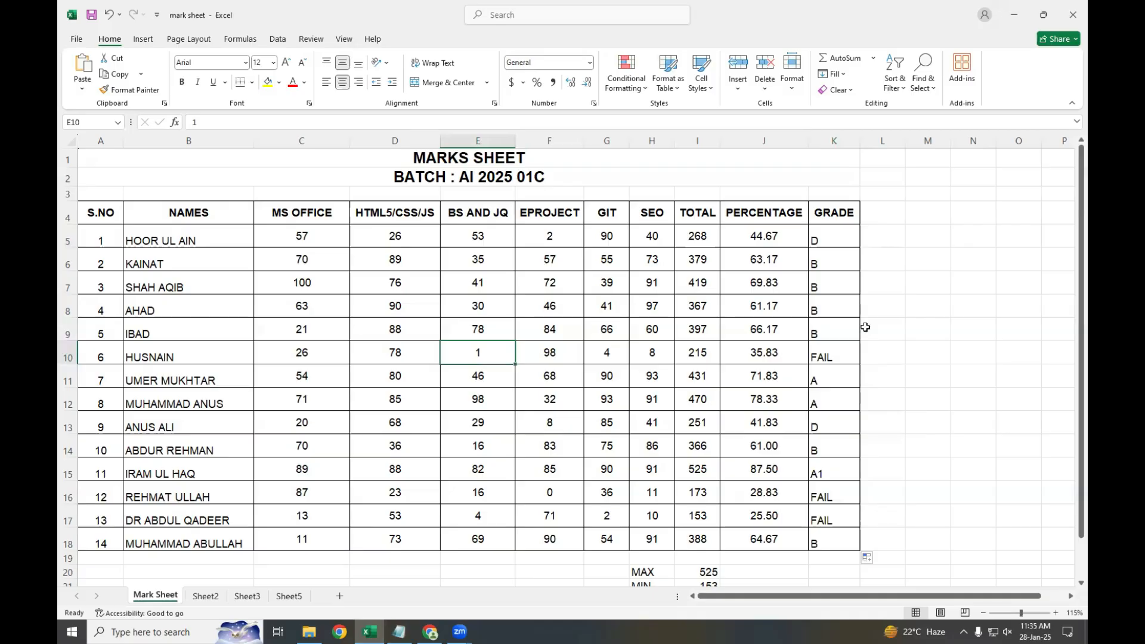
pyautogui.write('100')
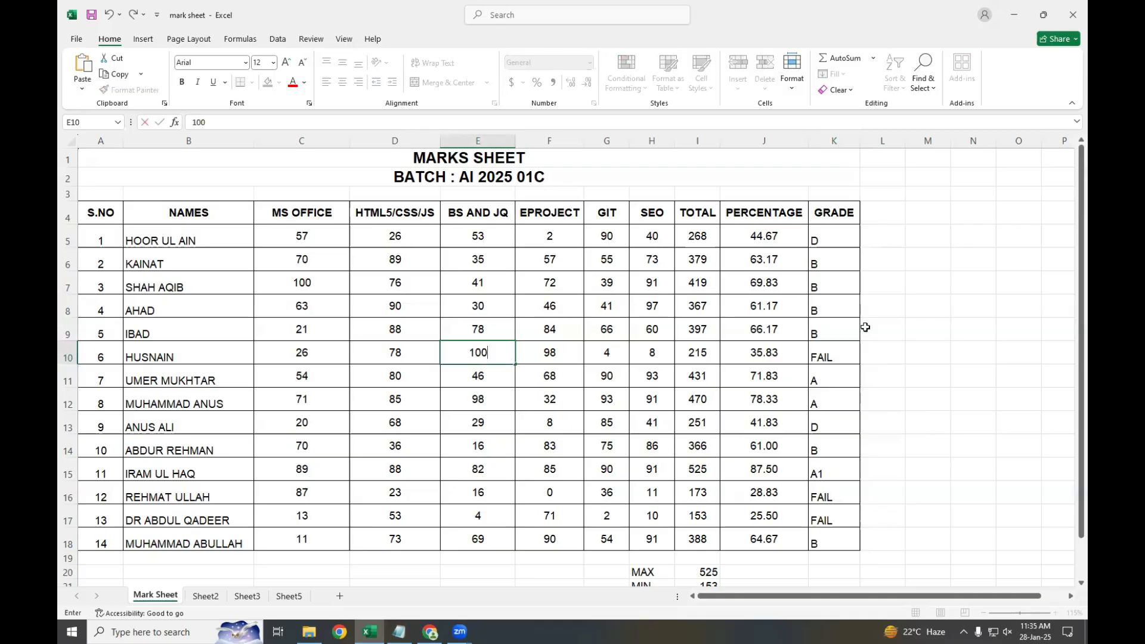
pyautogui.press('Return')
pyautogui.press('Up')
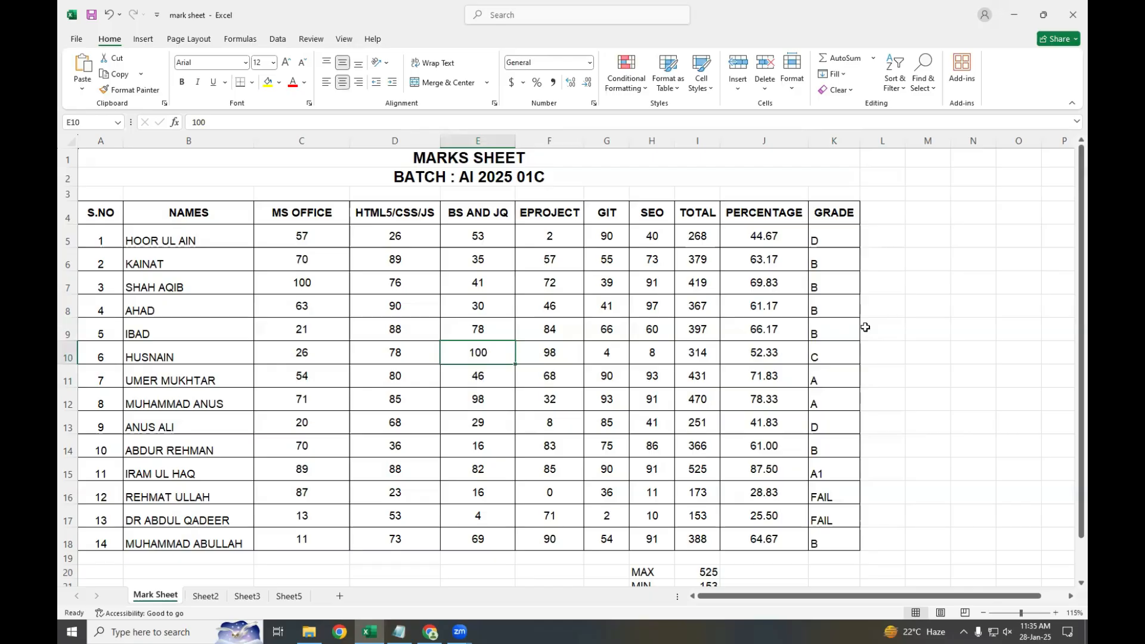
# Step: Review the percentage formula in J10 and the nested IF grade formula in K5
pyautogui.press('Right')
pyautogui.press('Right')
pyautogui.press('Right')
pyautogui.press('Right')
pyautogui.press('Right')
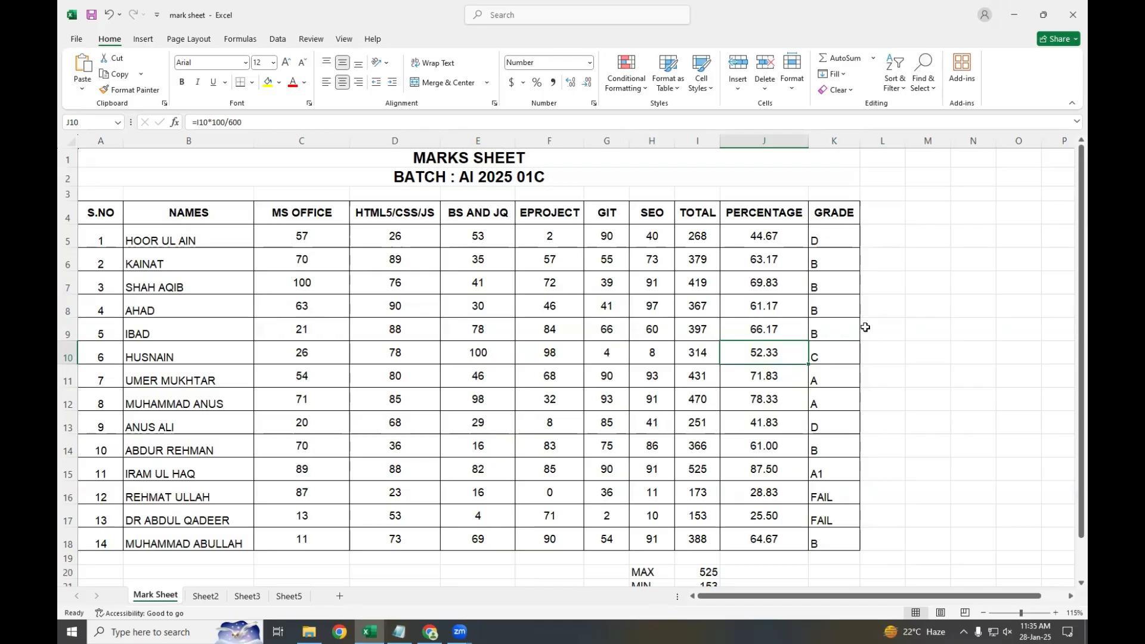
pyautogui.click(838, 243)
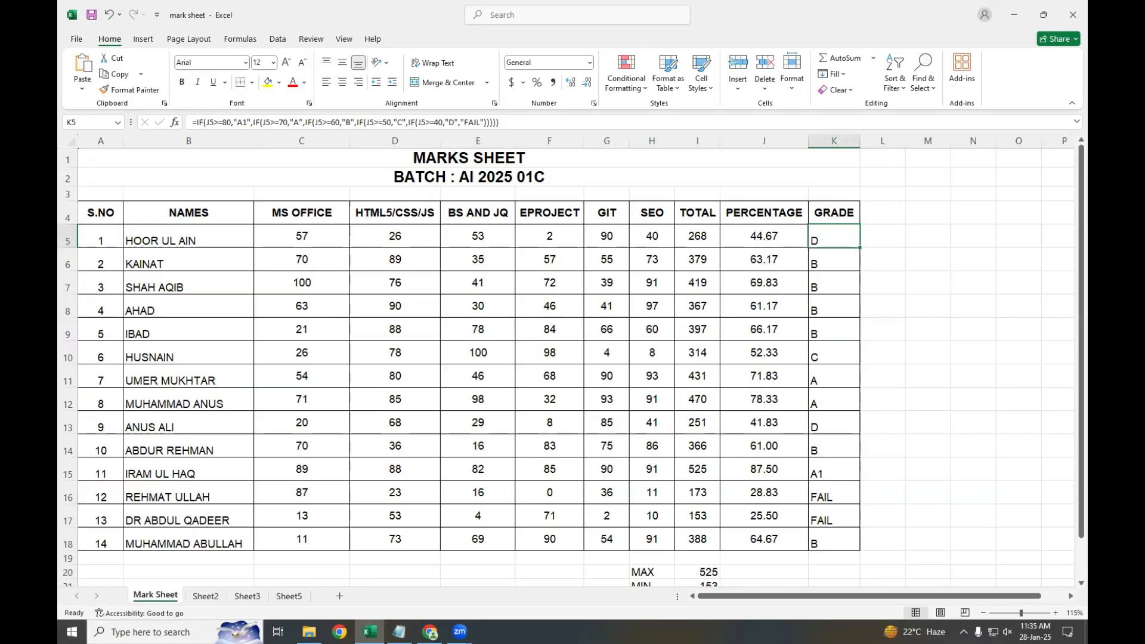
pyautogui.click(400, 631)
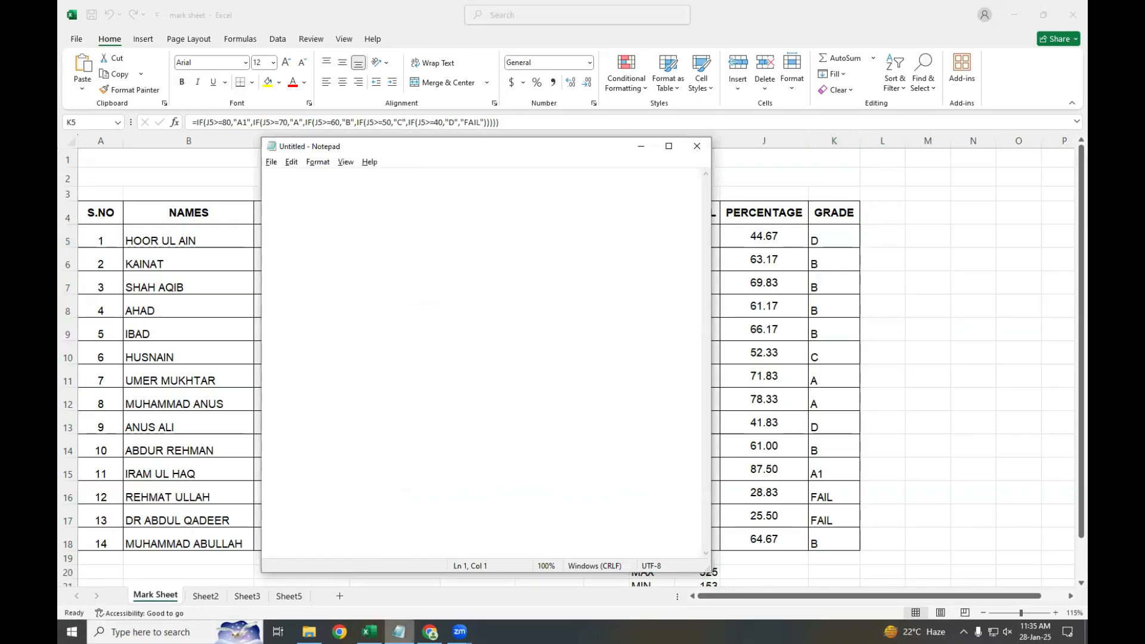
pyautogui.click(400, 632)
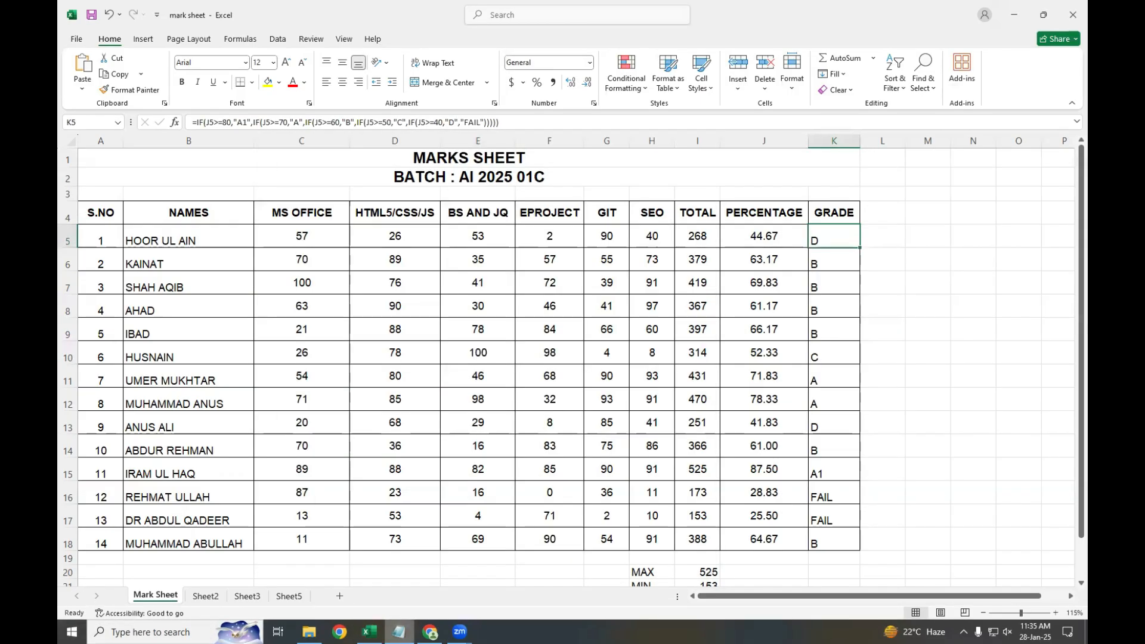
# Step: Enter the heading "temperatures" in cell A1 of Sheet2
pyautogui.click(204, 596)
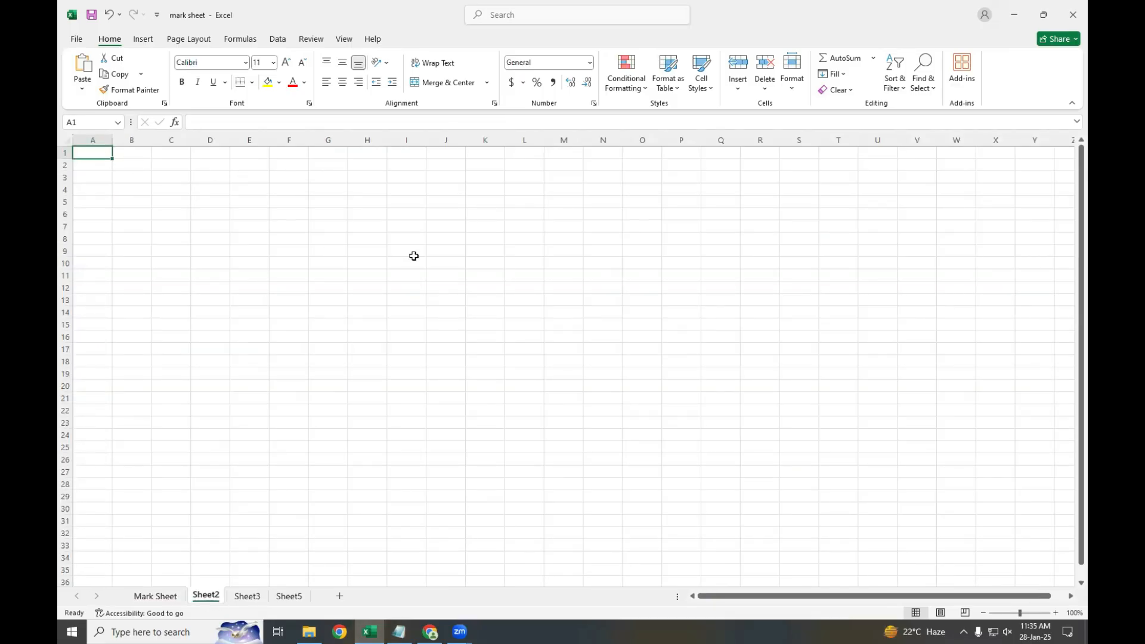
pyautogui.write('temperatures')
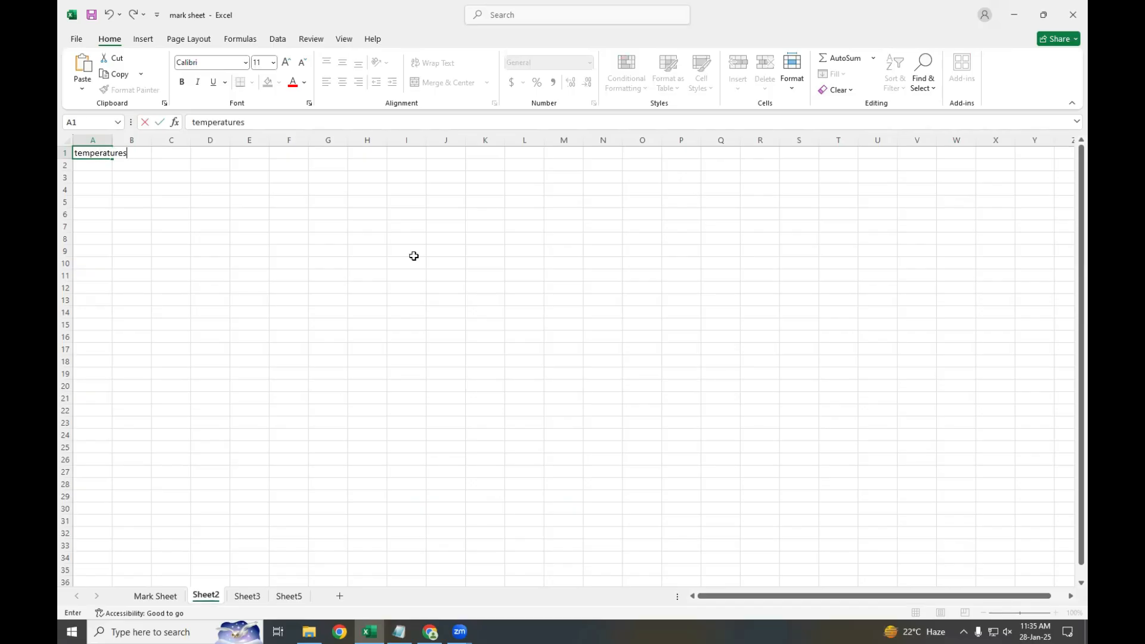
pyautogui.write(' \\')
pyautogui.press('Return')
pyautogui.press('Up')
pyautogui.click(263, 122)
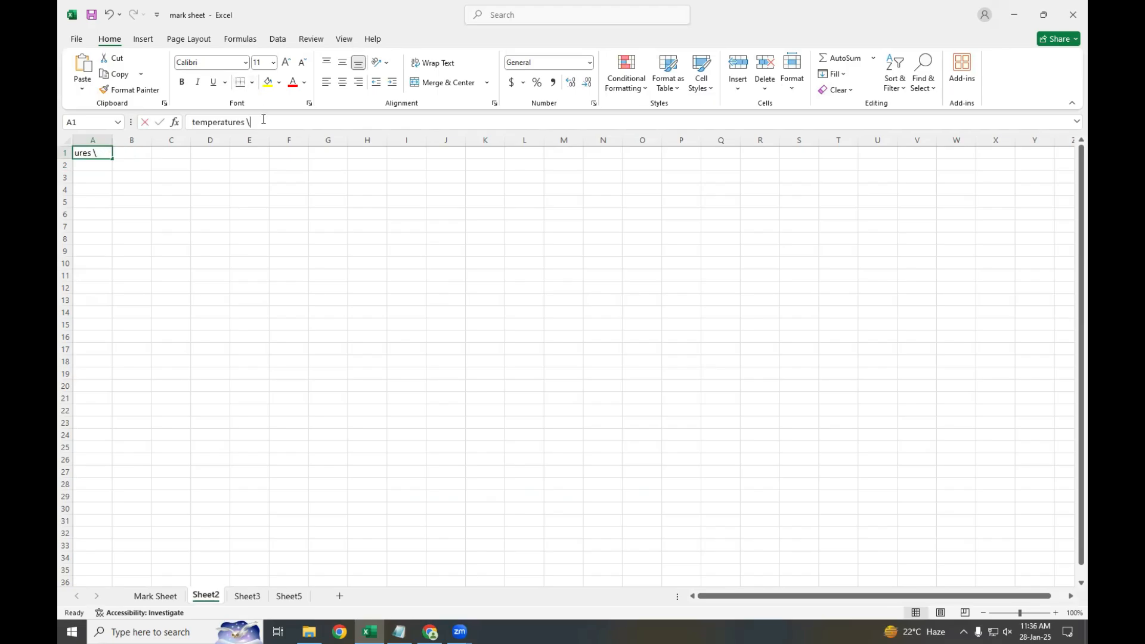
pyautogui.press('BackSpace')
pyautogui.press('BackSpace')
pyautogui.press('Return')
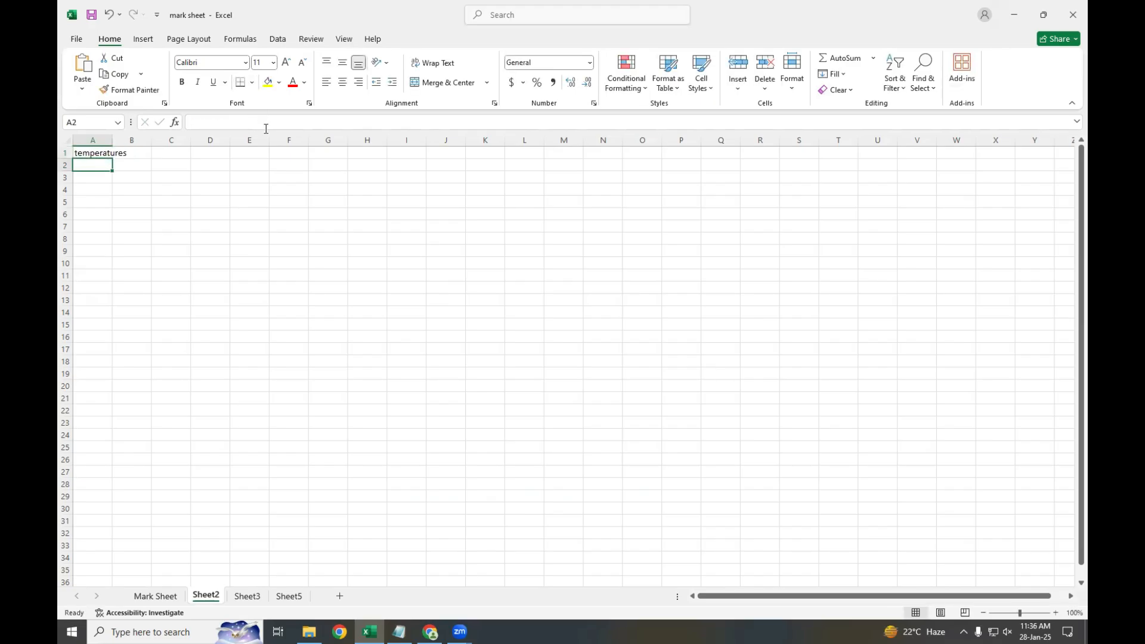
# Step: Enter the first temperature range as 1-10 in A3 and its label "cold" in B3
pyautogui.press('Up')
pyautogui.press('Right')
pyautogui.press('Right')
pyautogui.press('Down')
pyautogui.press('Left')
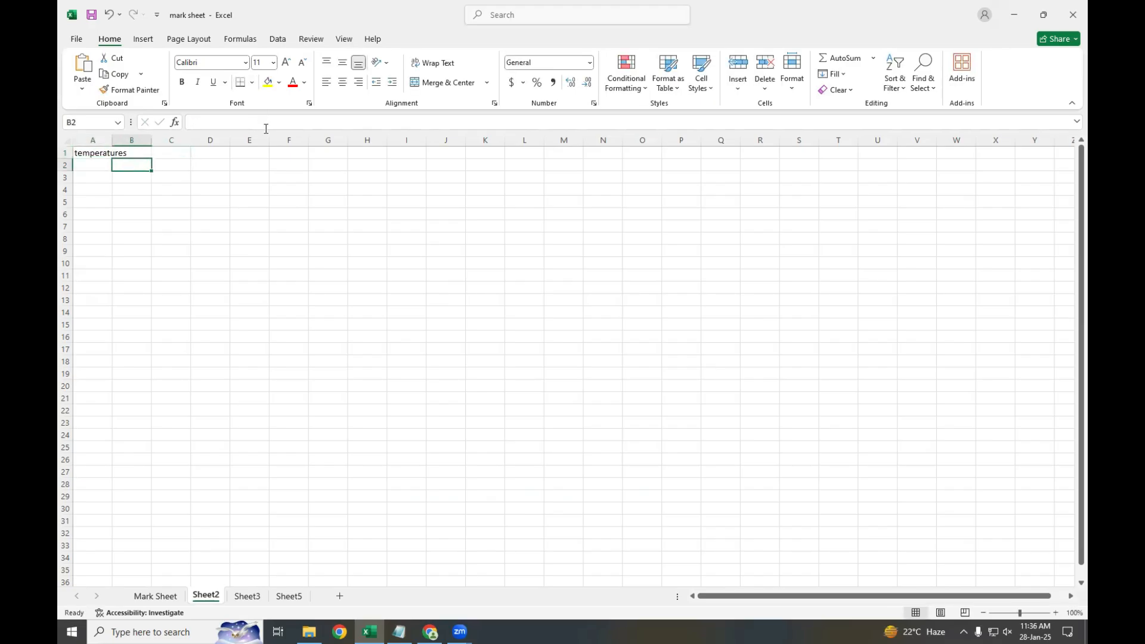
pyautogui.press('Left')
pyautogui.press('Down')
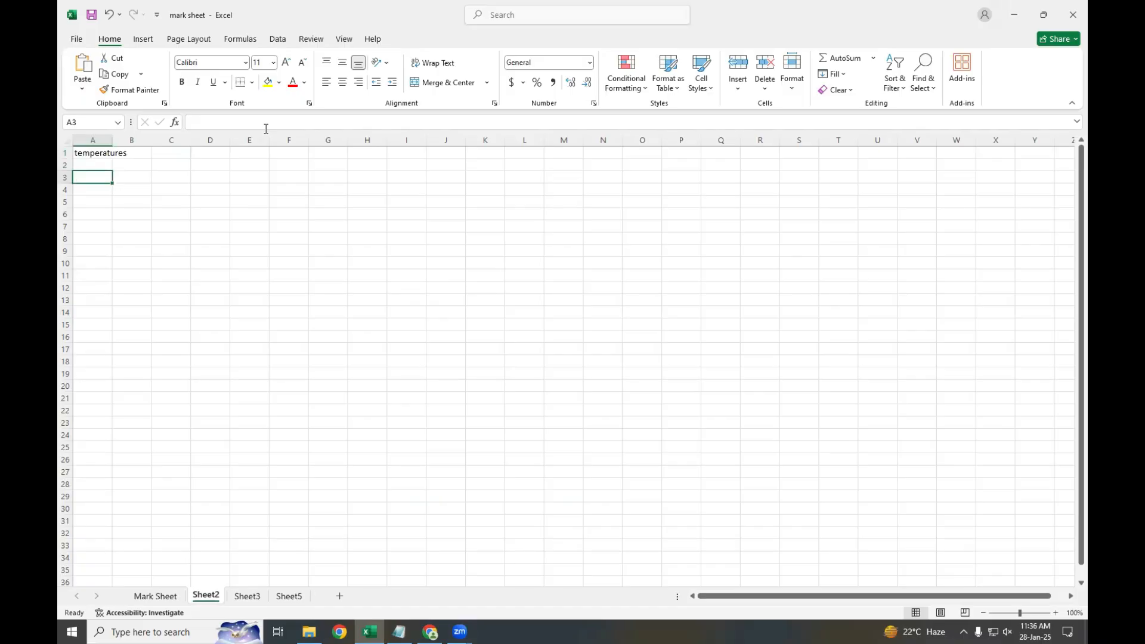
pyautogui.write('1')
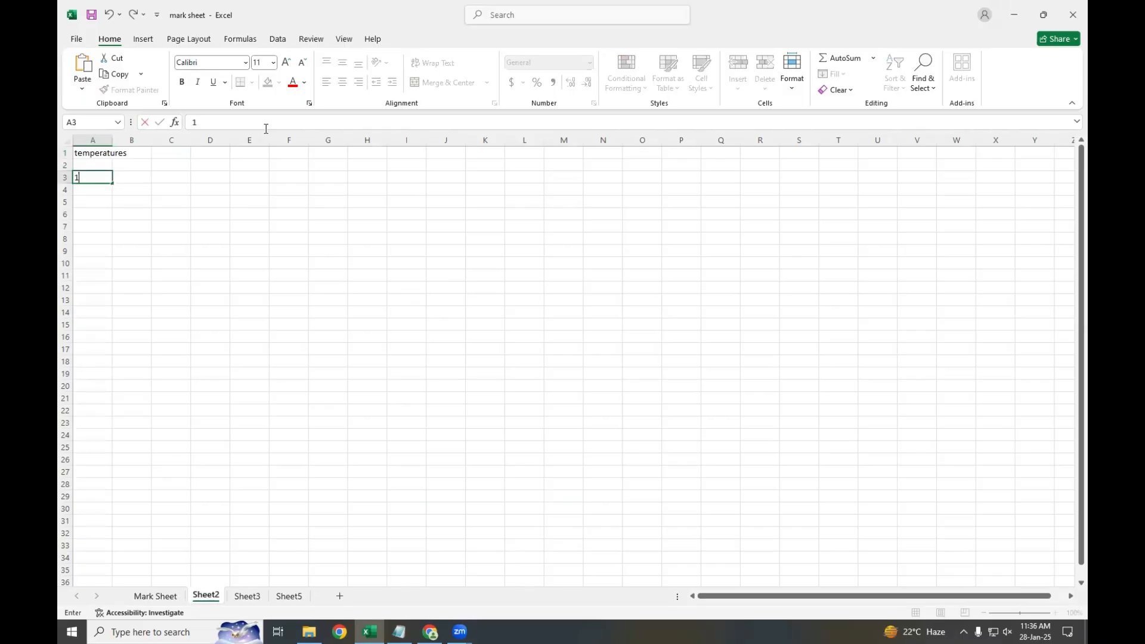
pyautogui.write('-10')
pyautogui.press('Tab')
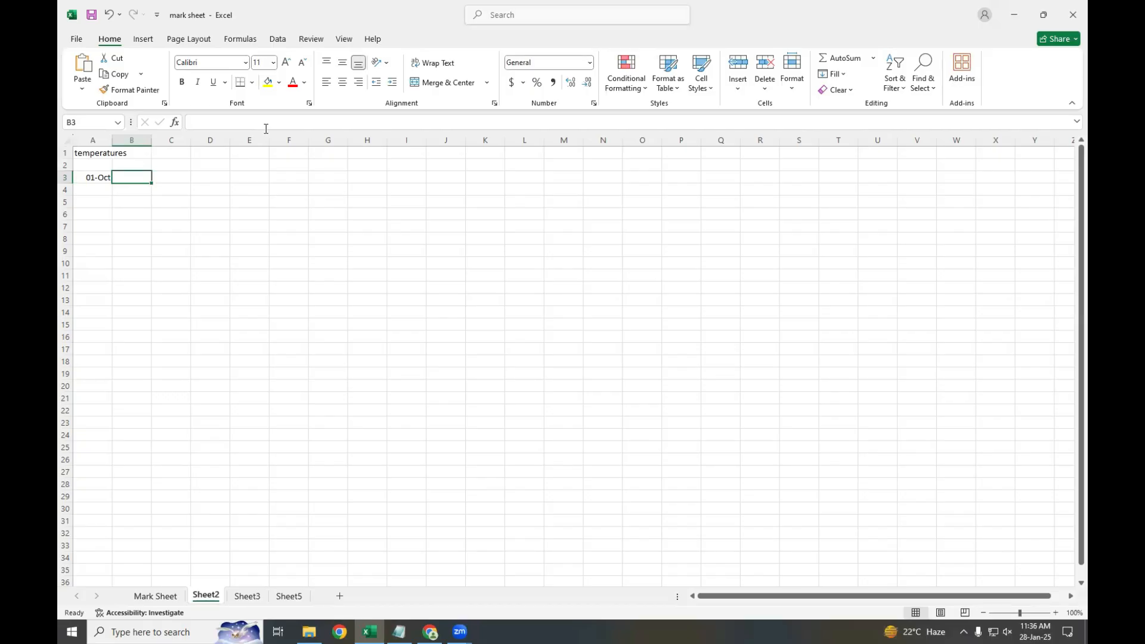
pyautogui.write('cold')
pyautogui.press('Down')
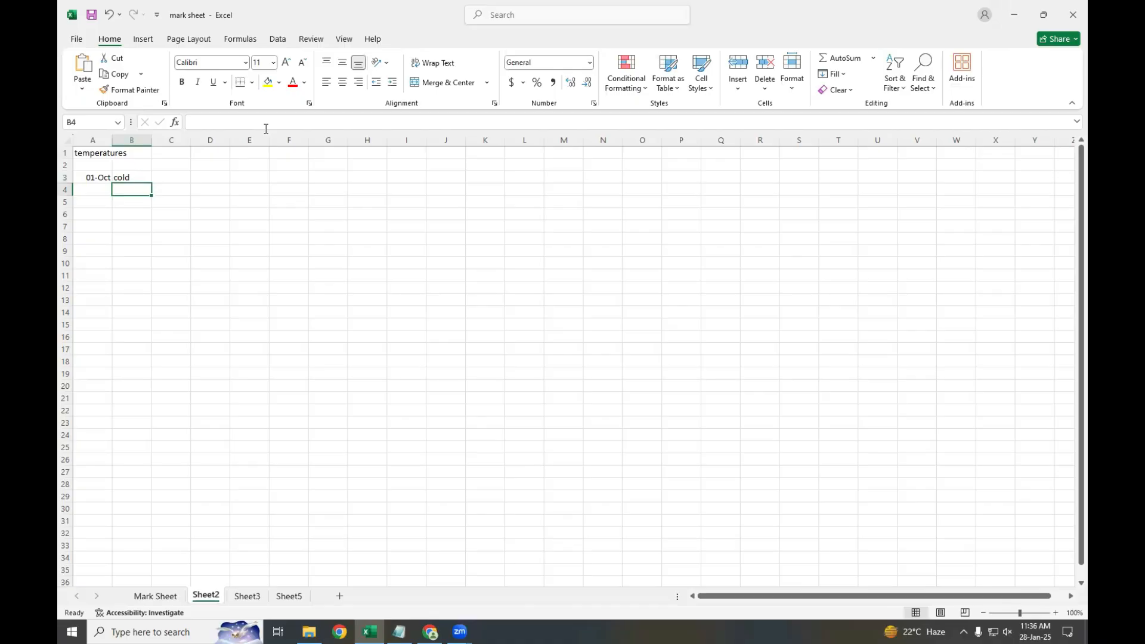
# Step: Replace the range entry in A3 with the text "1 to 10"
pyautogui.press('Up')
pyautogui.press('Left')
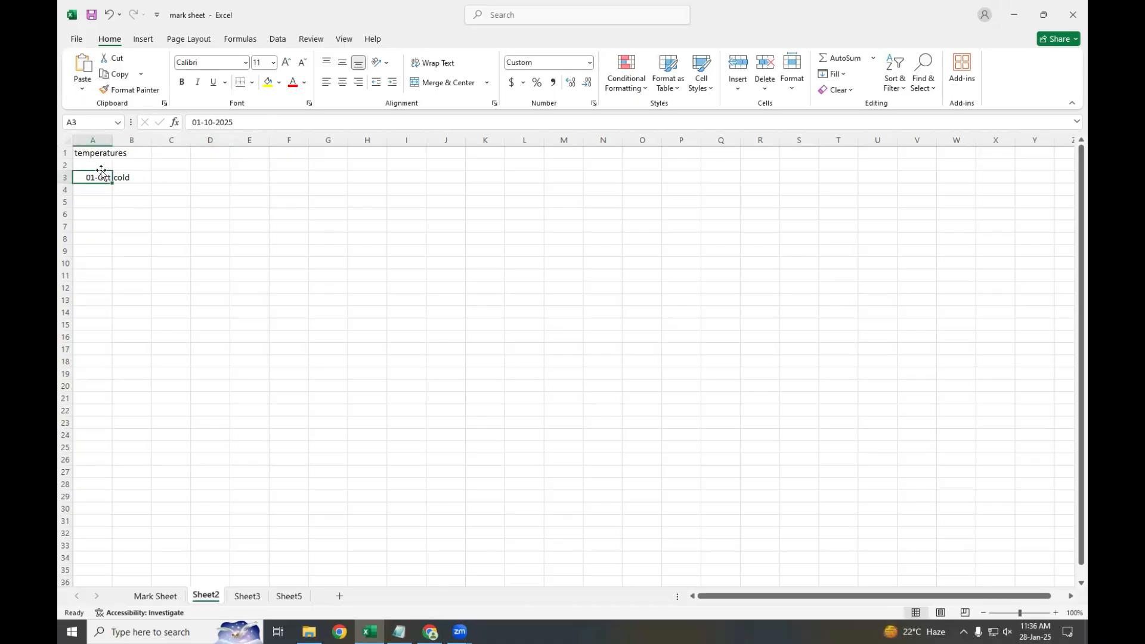
pyautogui.press('BackSpace')
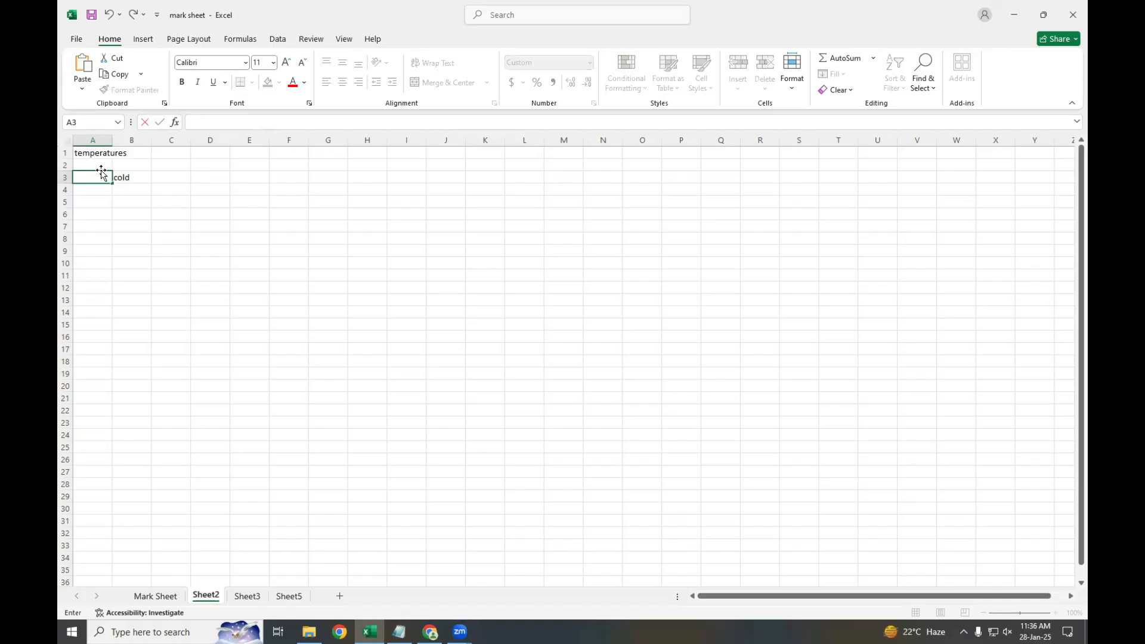
pyautogui.write('1 to 10')
pyautogui.press('Return')
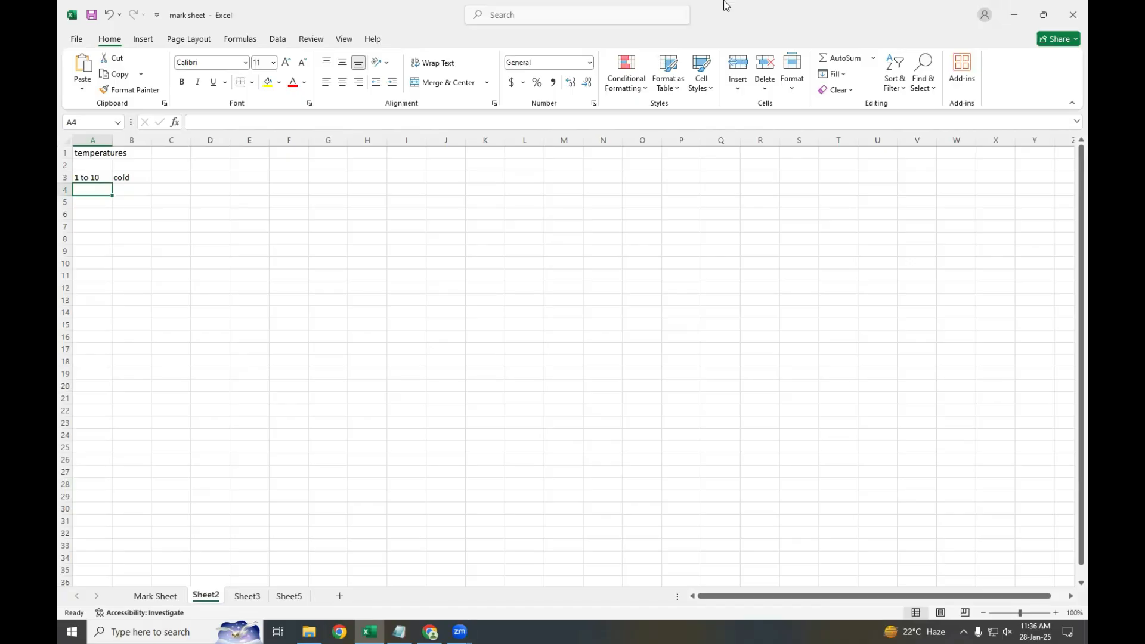
# Step: Add the range "11 to 20" in A4 with the label "Moderate" in B4
pyautogui.write('11 to')
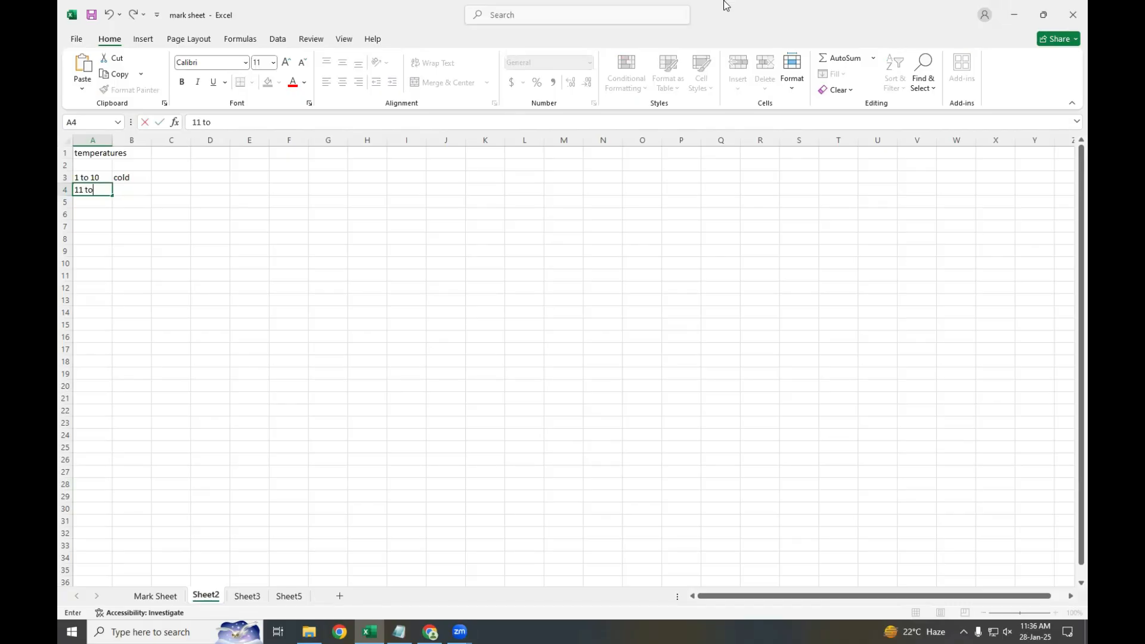
pyautogui.write(' 20')
pyautogui.press('Tab')
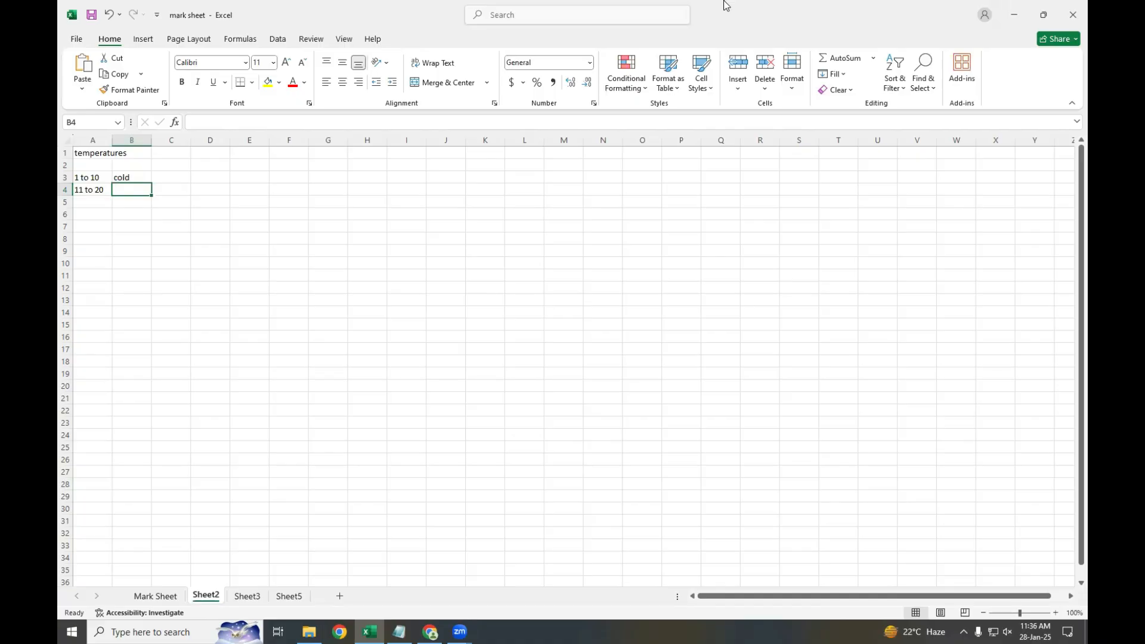
pyautogui.write('Moderate')
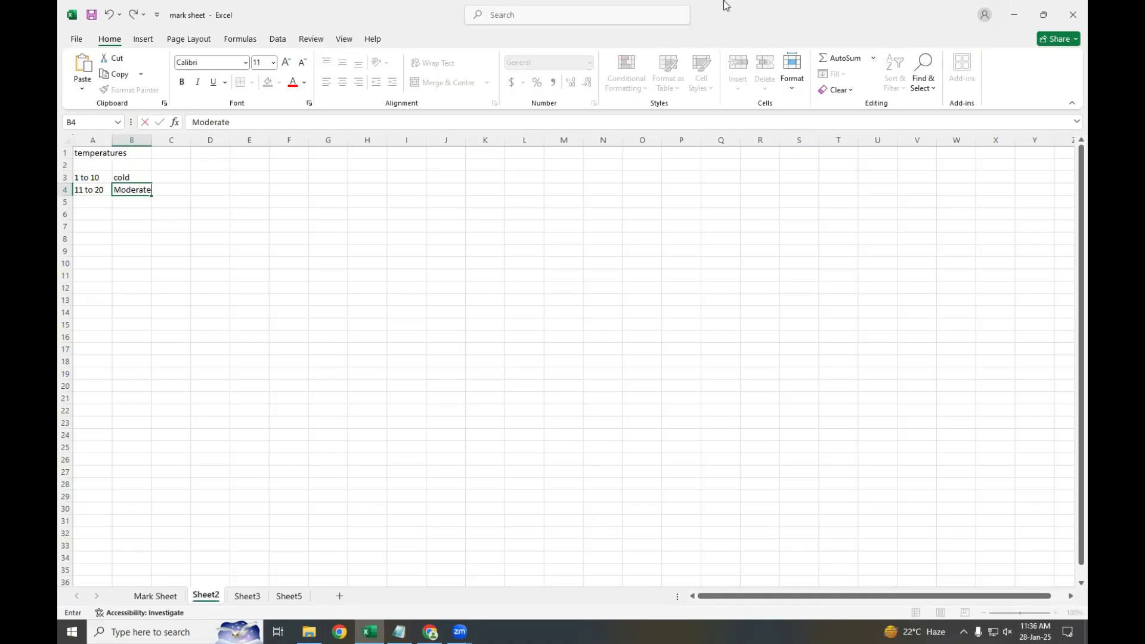
pyautogui.press('Return')
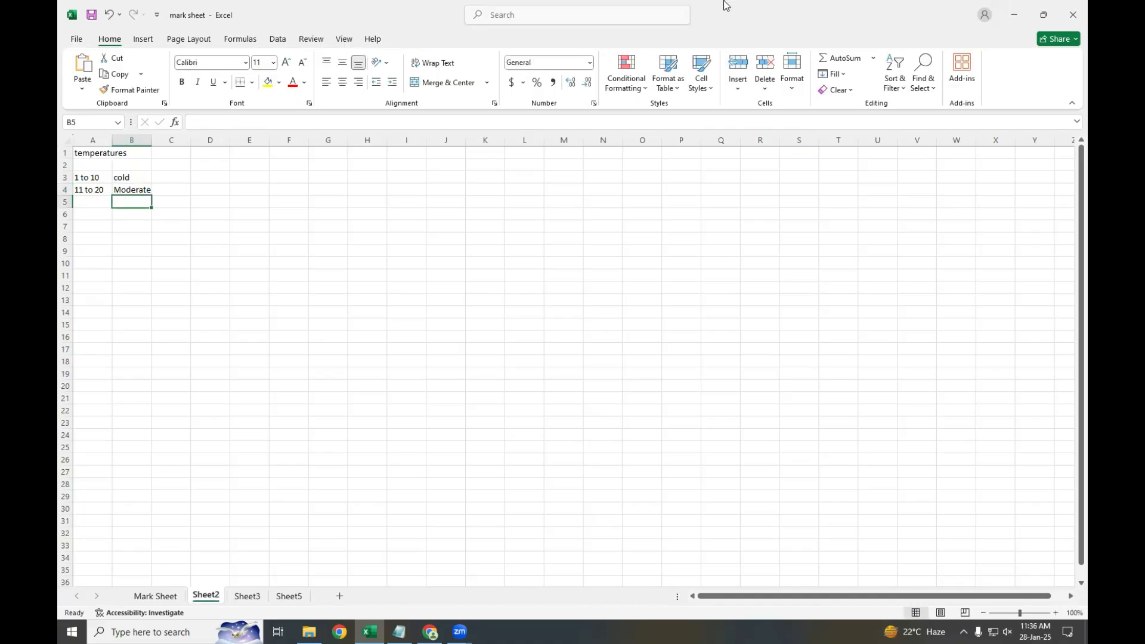
# Step: Add the range "21-30" in A5 with the label "hot" in B5
pyautogui.write('21')
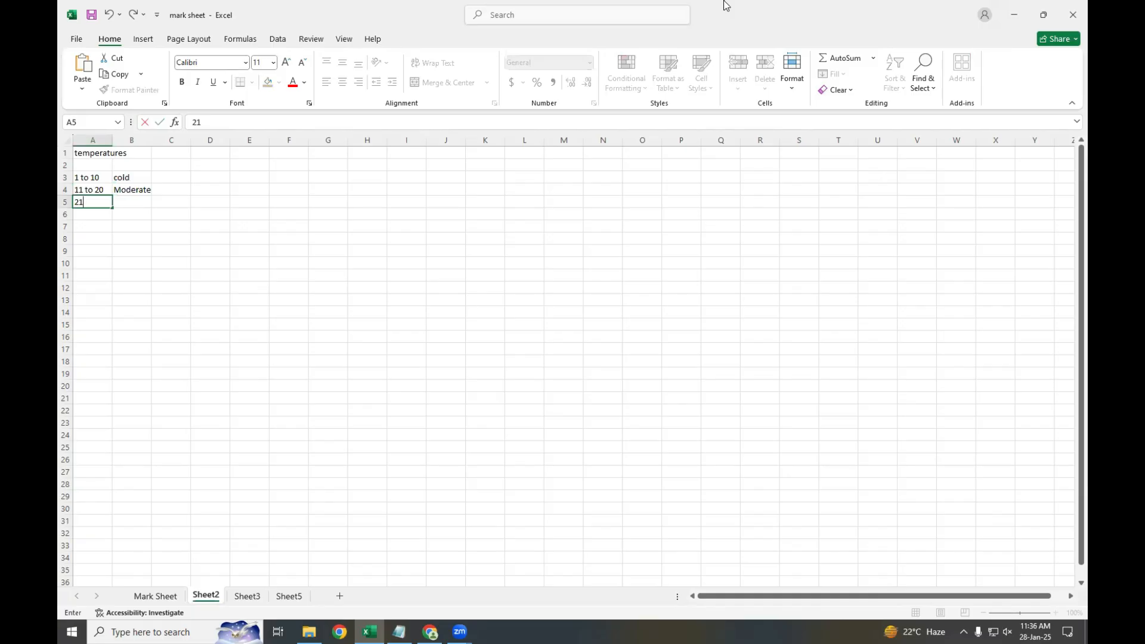
pyautogui.write('-30')
pyautogui.press('Tab')
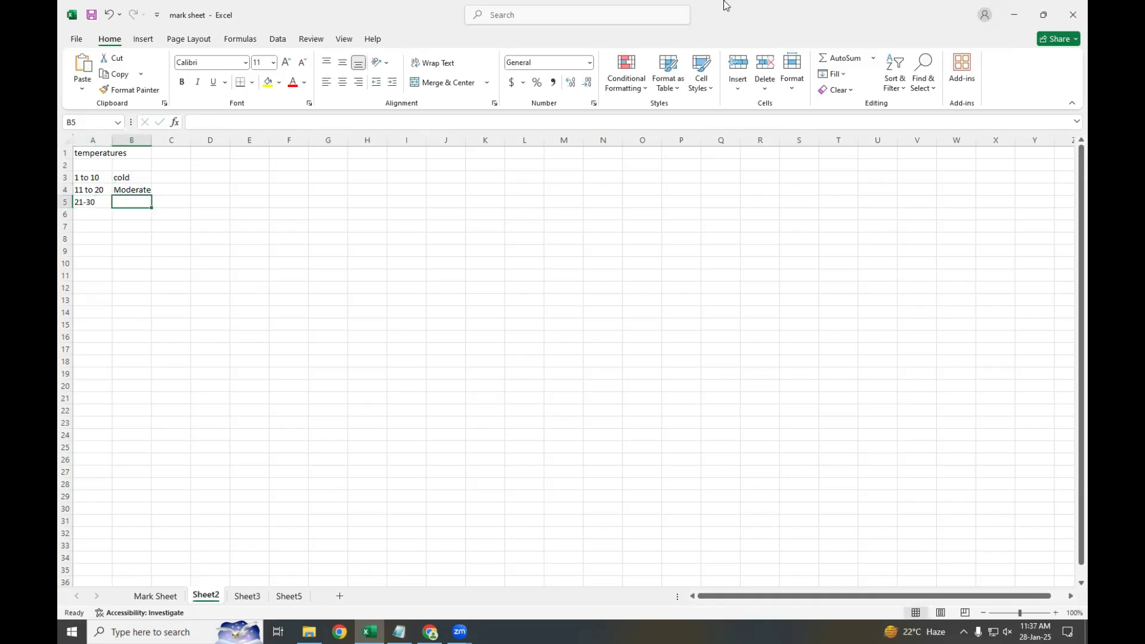
pyautogui.write('hot')
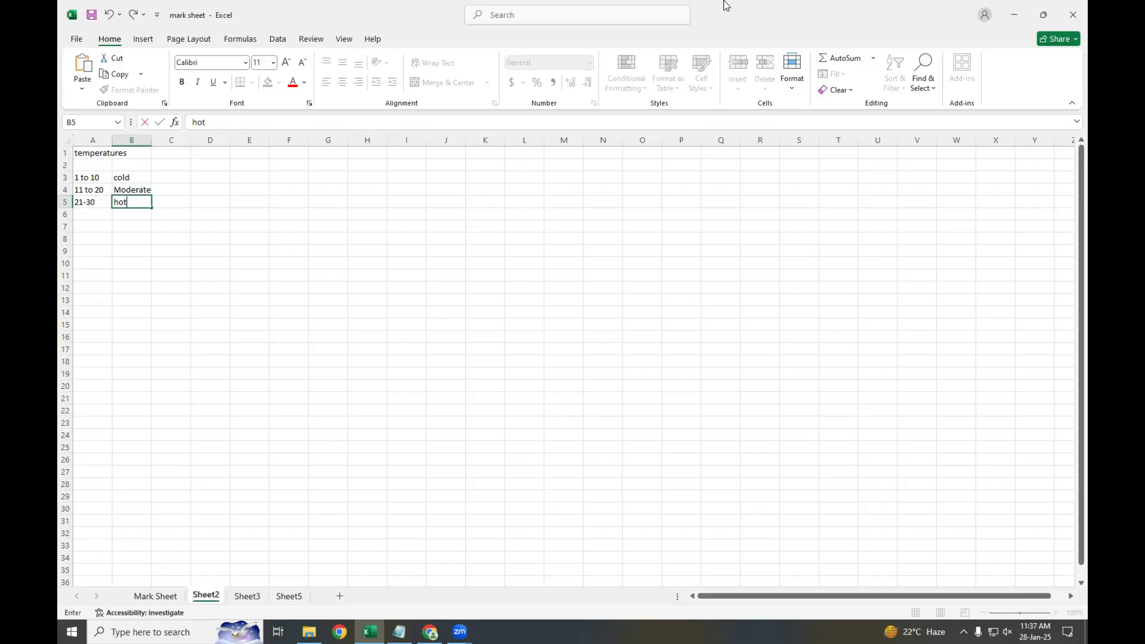
pyautogui.press('Return')
# Step: Add the range "31 to 40" in A6 with the label "Extremely cold" in B6
pyautogui.press('Left')
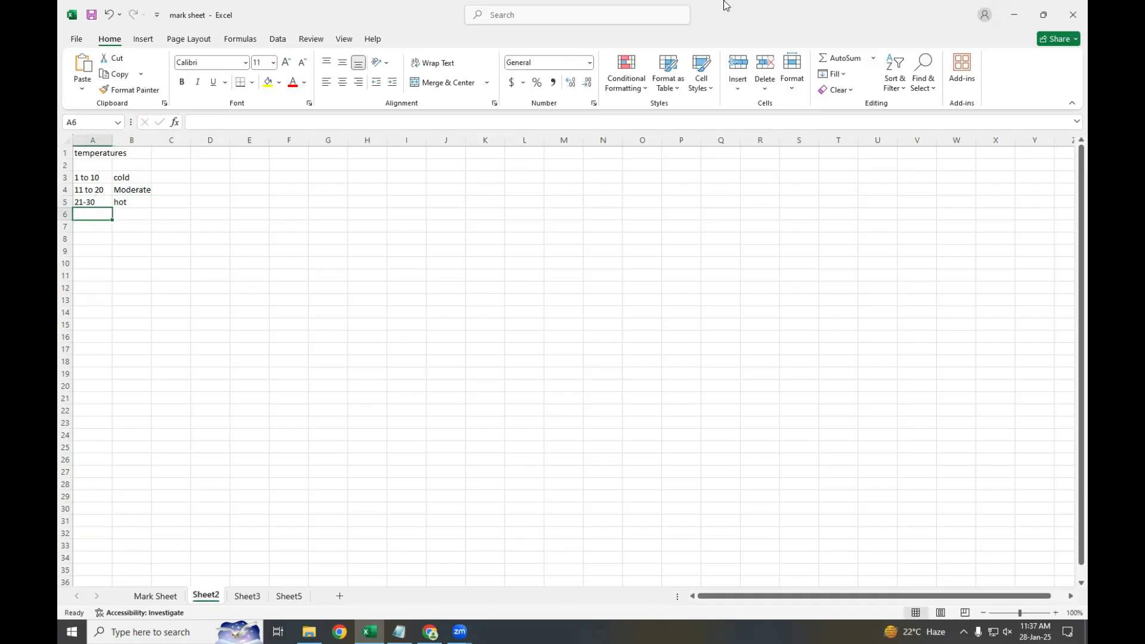
pyautogui.write('3')
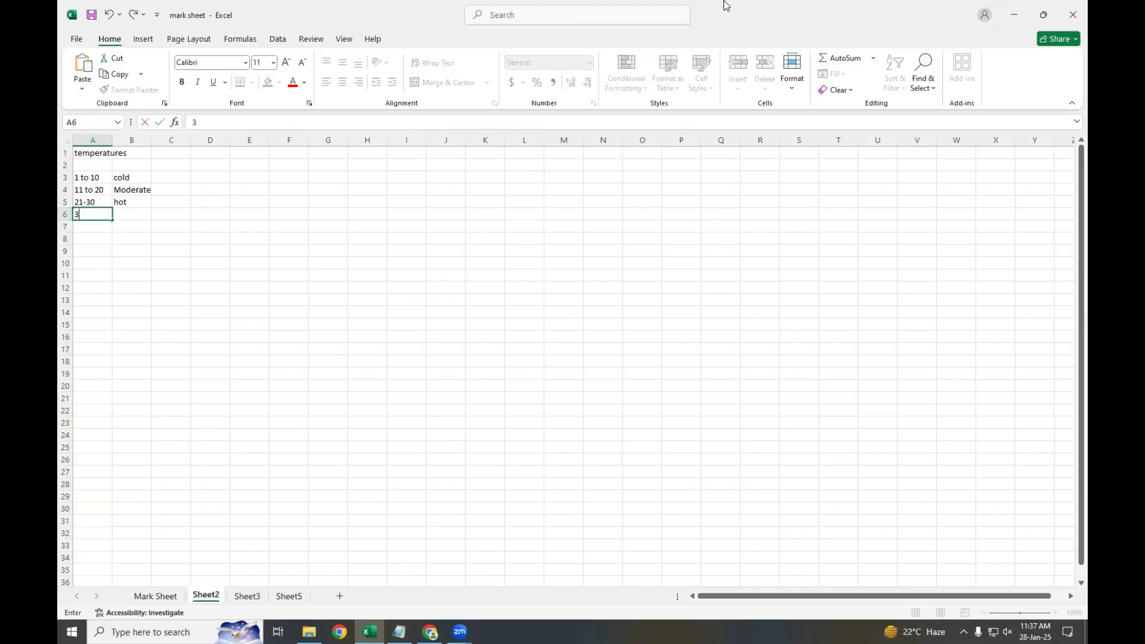
pyautogui.write('1 to')
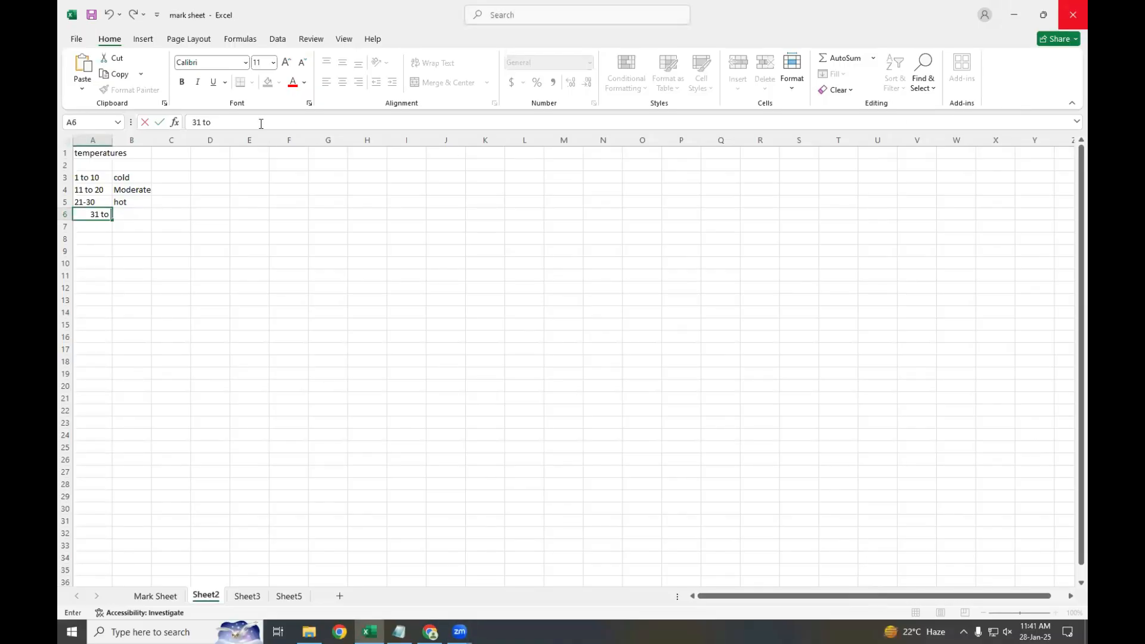
pyautogui.write('40')
pyautogui.press('Return')
pyautogui.press('Up')
pyautogui.press('Right')
pyautogui.write('E')
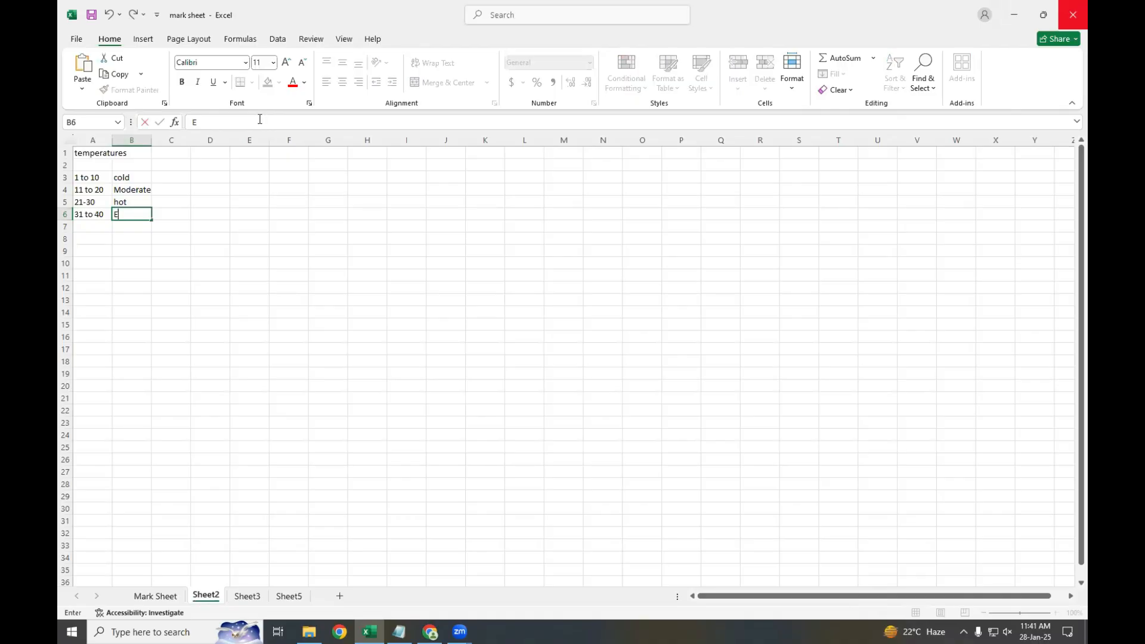
pyautogui.write('xtremely cold')
pyautogui.press('Return')
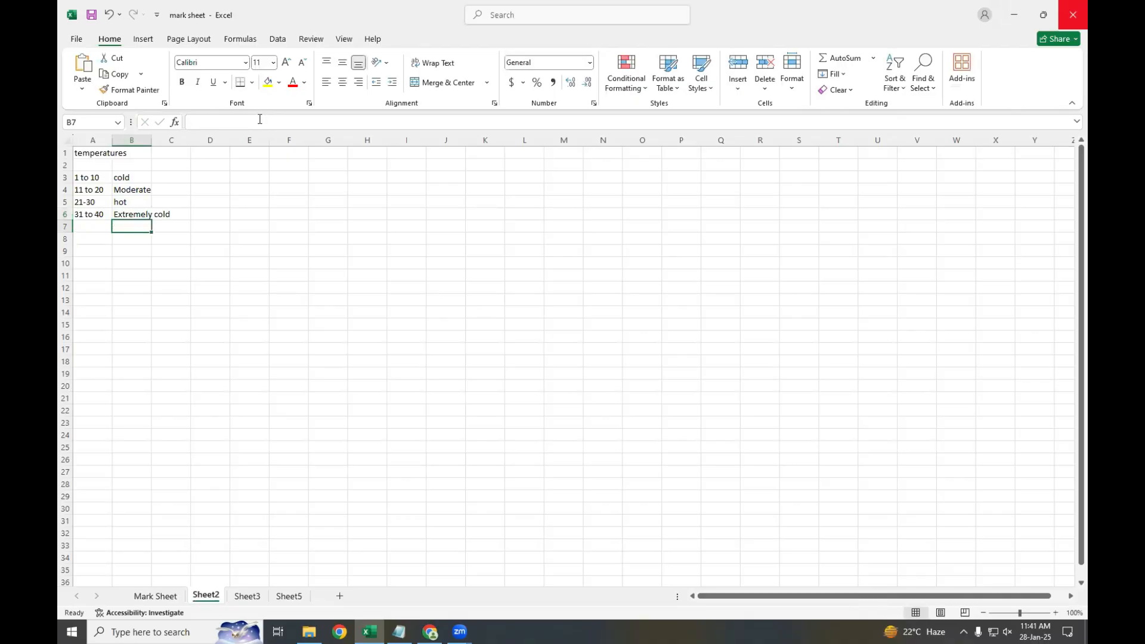
# Step: Change the label in B6 to "Extremely hot"
pyautogui.press('Up')
pyautogui.press('Up')
pyautogui.press('Up')
pyautogui.press('Left')
pyautogui.press('Up')
pyautogui.press('Down')
pyautogui.press('Down')
pyautogui.press('Down')
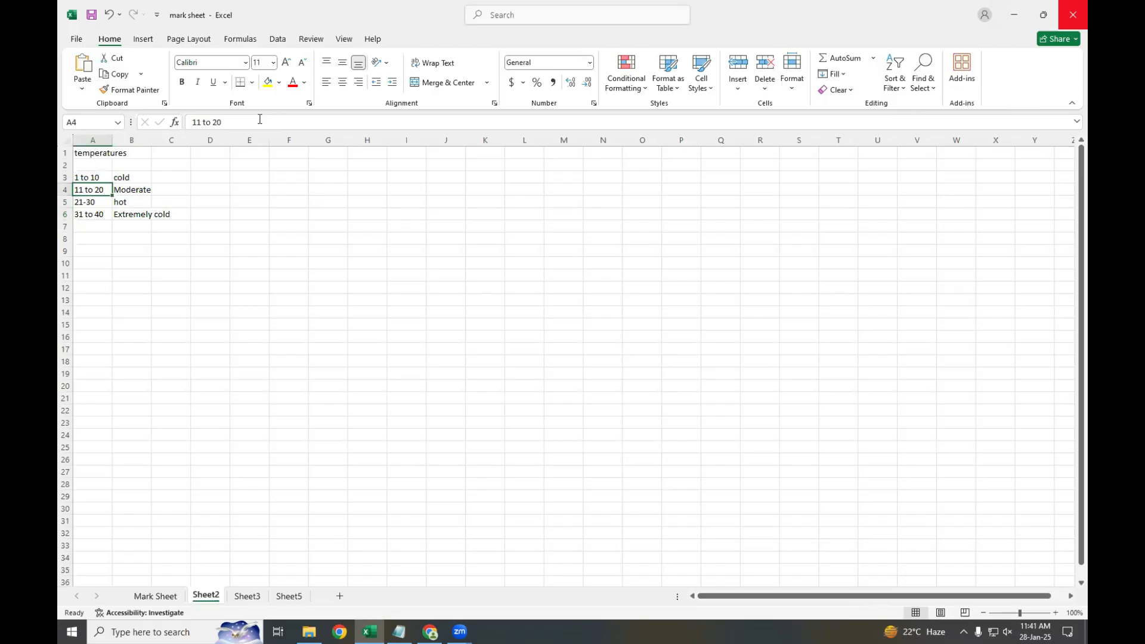
pyautogui.press('Right')
pyautogui.press('F2')
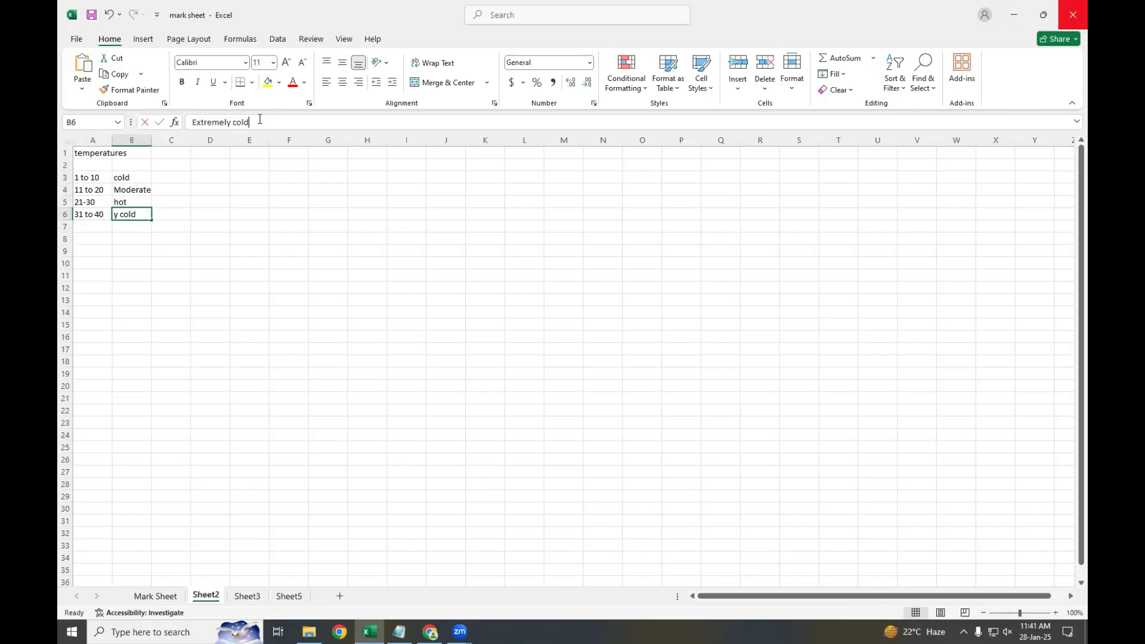
pyautogui.press('BackSpace')
pyautogui.press('BackSpace')
pyautogui.press('BackSpace')
pyautogui.press('BackSpace')
pyautogui.press('BackSpace')
pyautogui.write('hot')
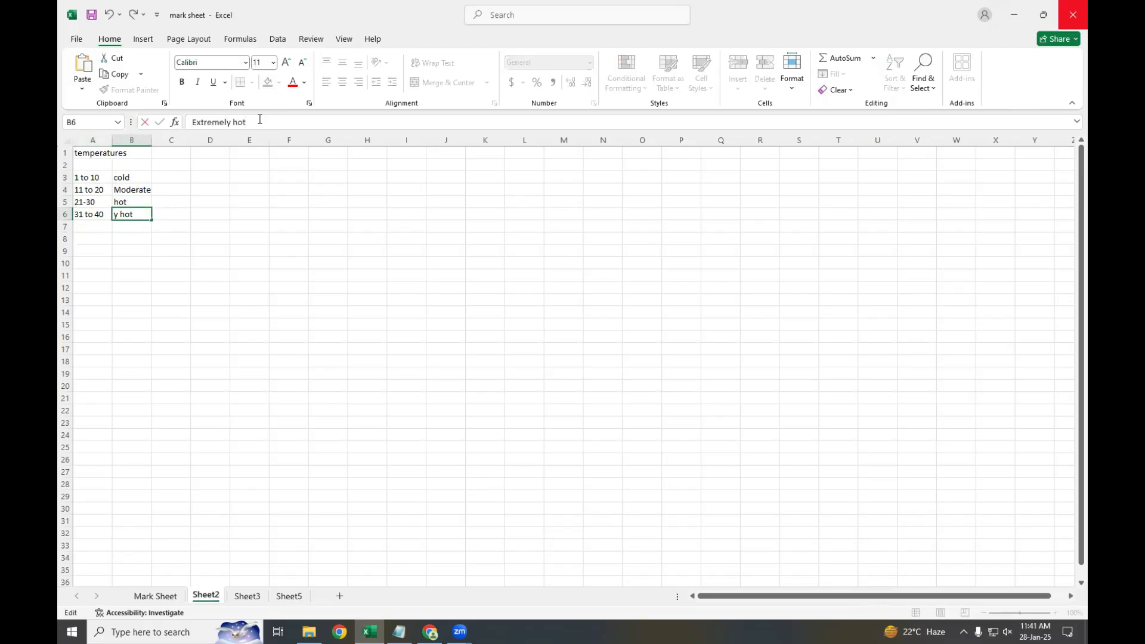
pyautogui.press('Return')
pyautogui.press('Up')
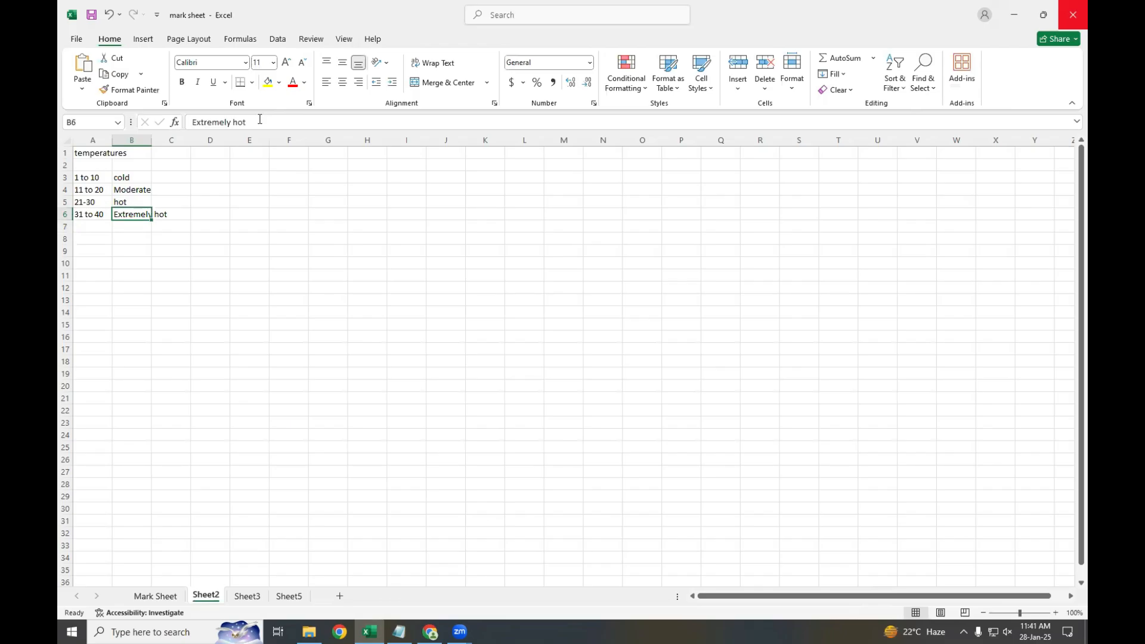
pyautogui.press('Left')
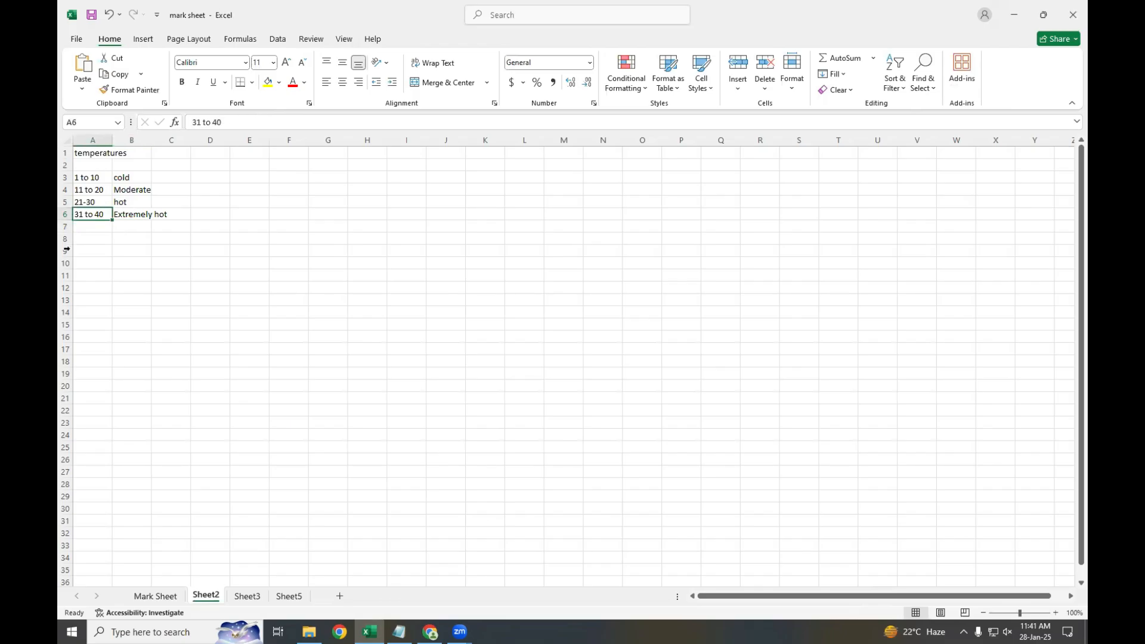
pyautogui.moveTo(97, 177); pyautogui.dragTo(173, 216)
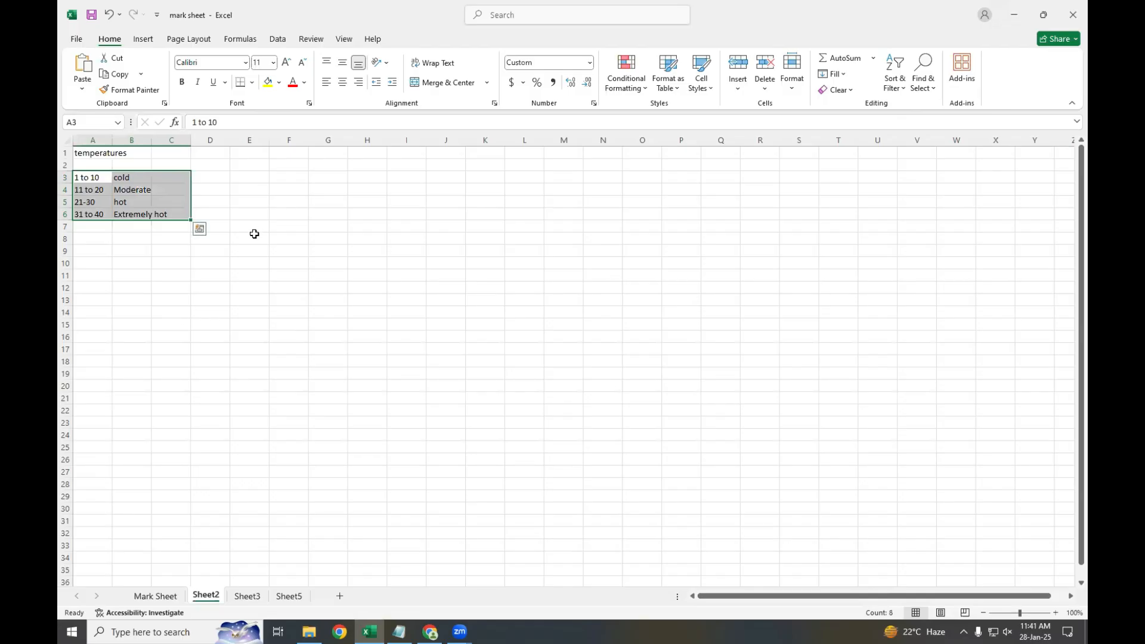
pyautogui.click(281, 215)
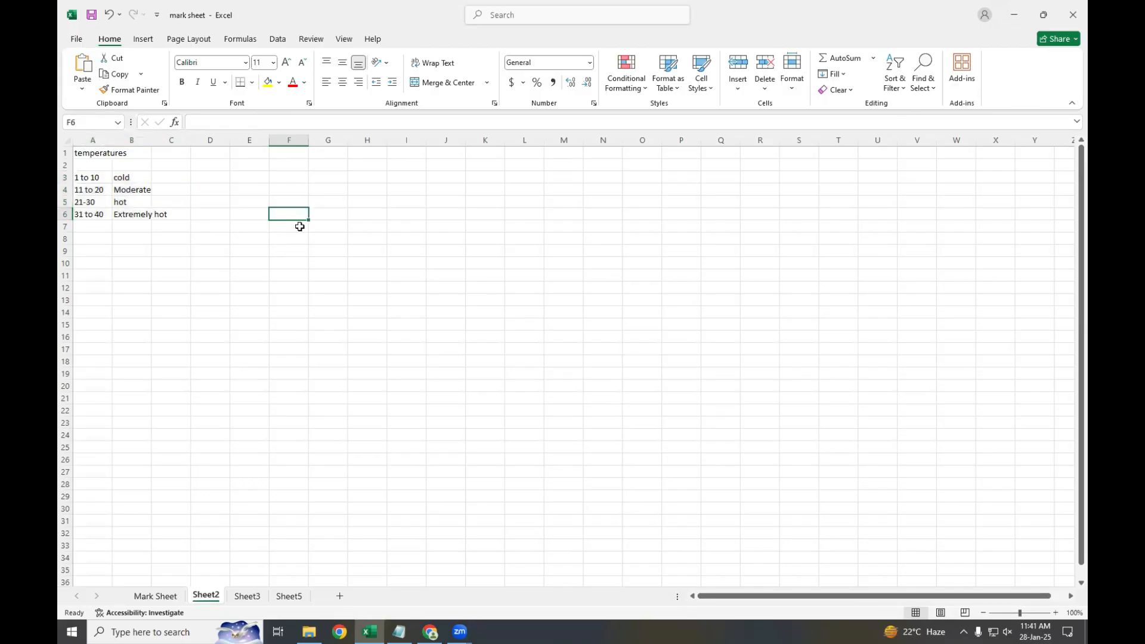
# Step: Enter the header "remarks" in B1 and fit the widths of columns A and B to their contents
pyautogui.click(115, 140)
pyautogui.doubleClick(111, 140)
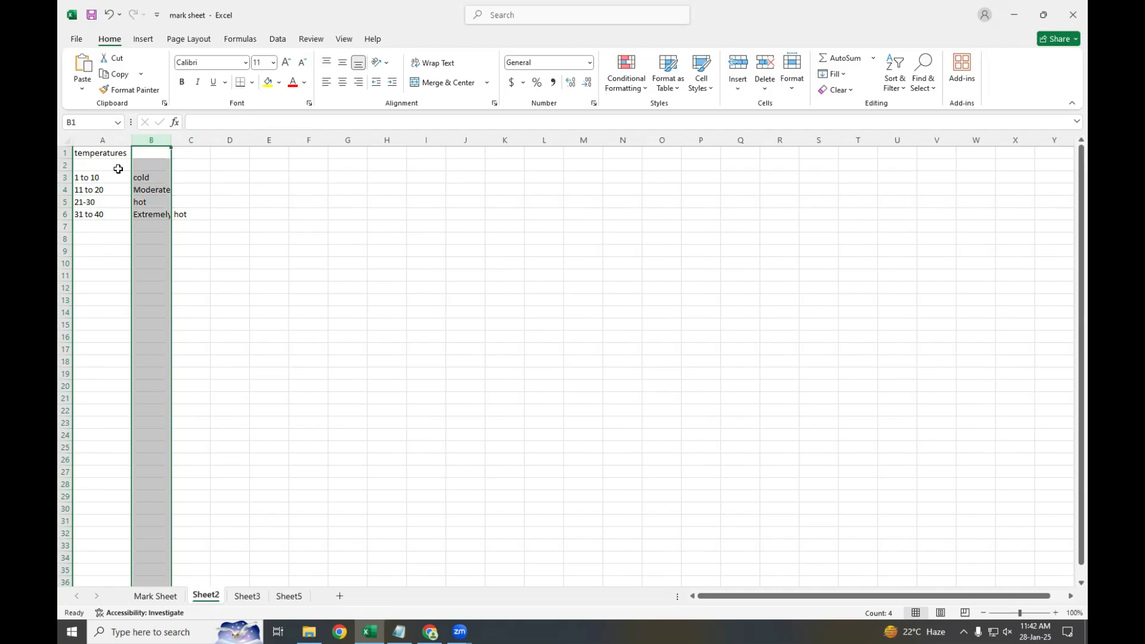
pyautogui.click(149, 155)
pyautogui.write('re')
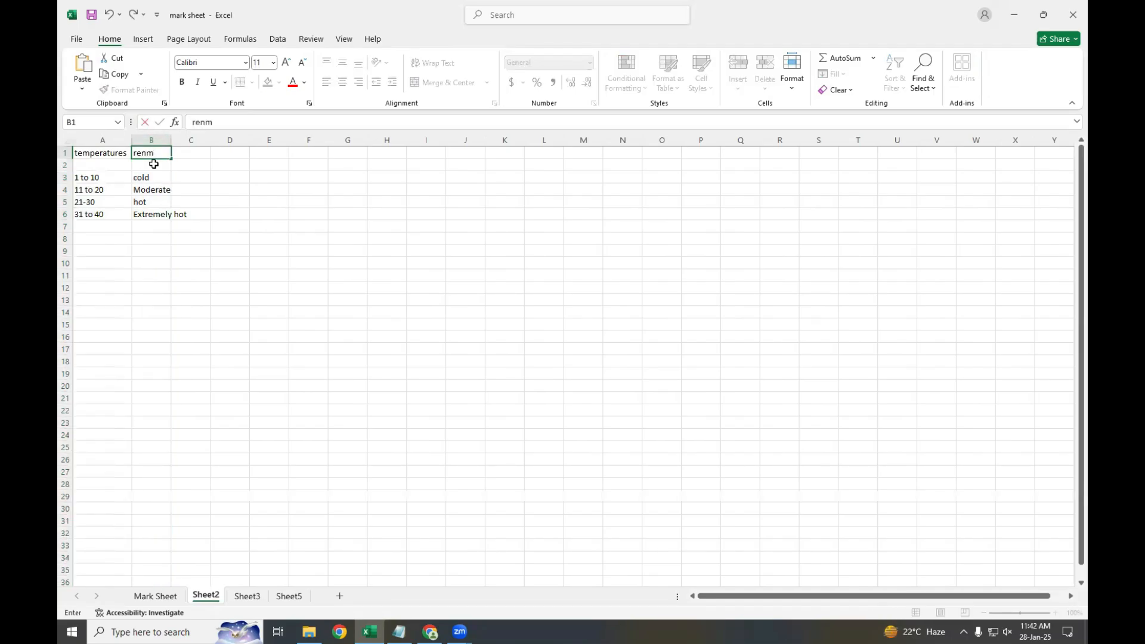
pyautogui.write('marks')
pyautogui.click(168, 338)
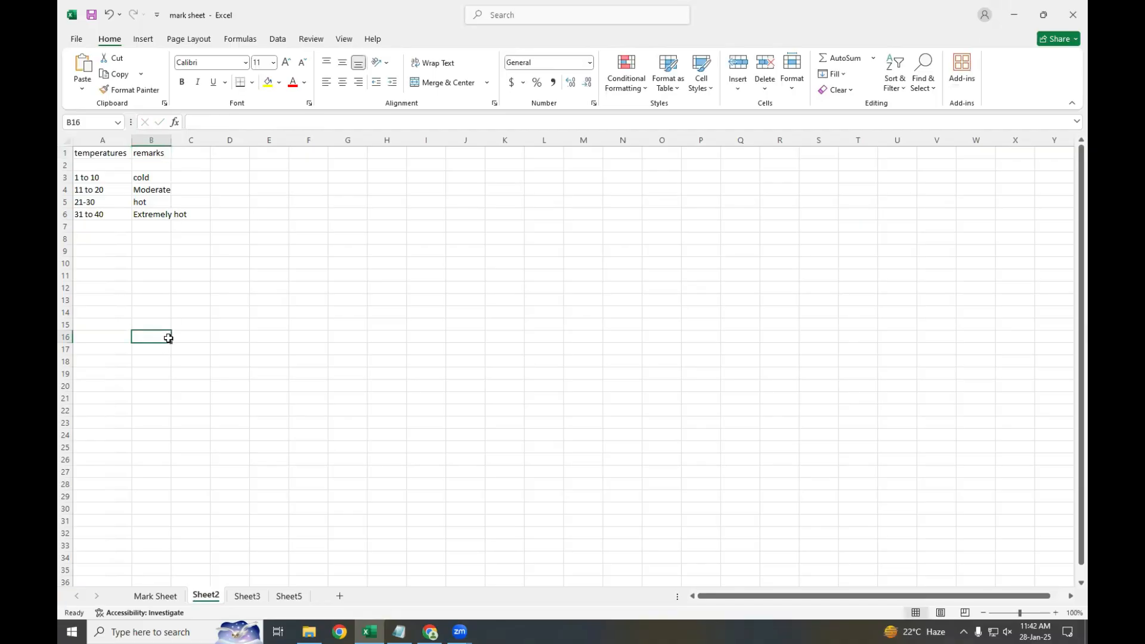
pyautogui.doubleClick(171, 144)
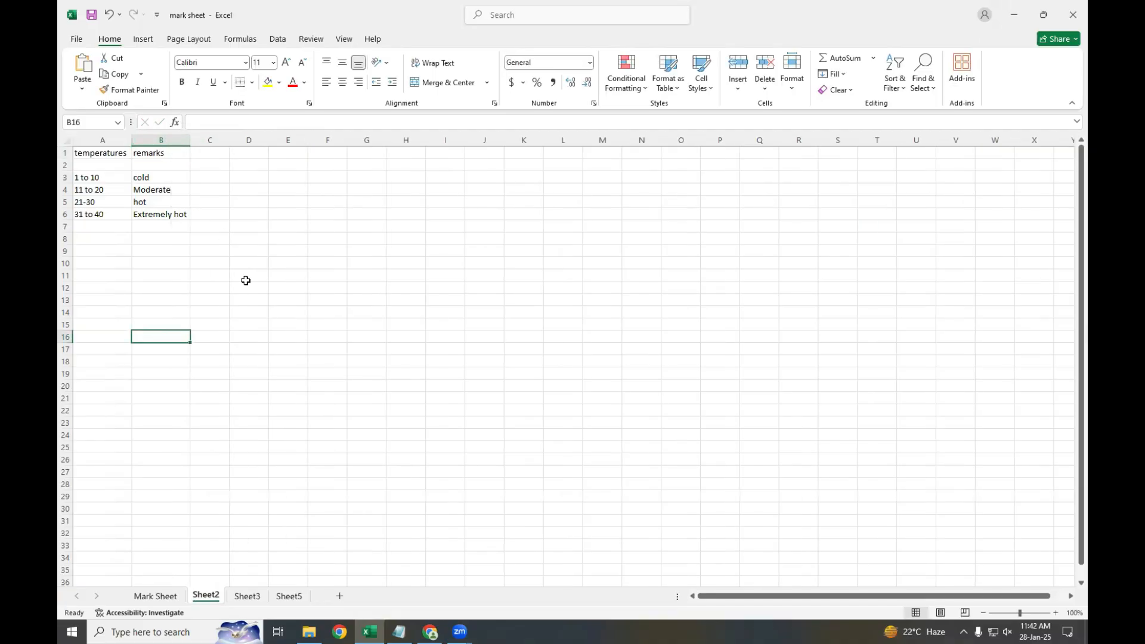
# Step: Enter 1, 2 and 3 in B10, C10 and D10, and fill the number series across row 10 to R10
pyautogui.moveTo(169, 178); pyautogui.dragTo(167, 251)
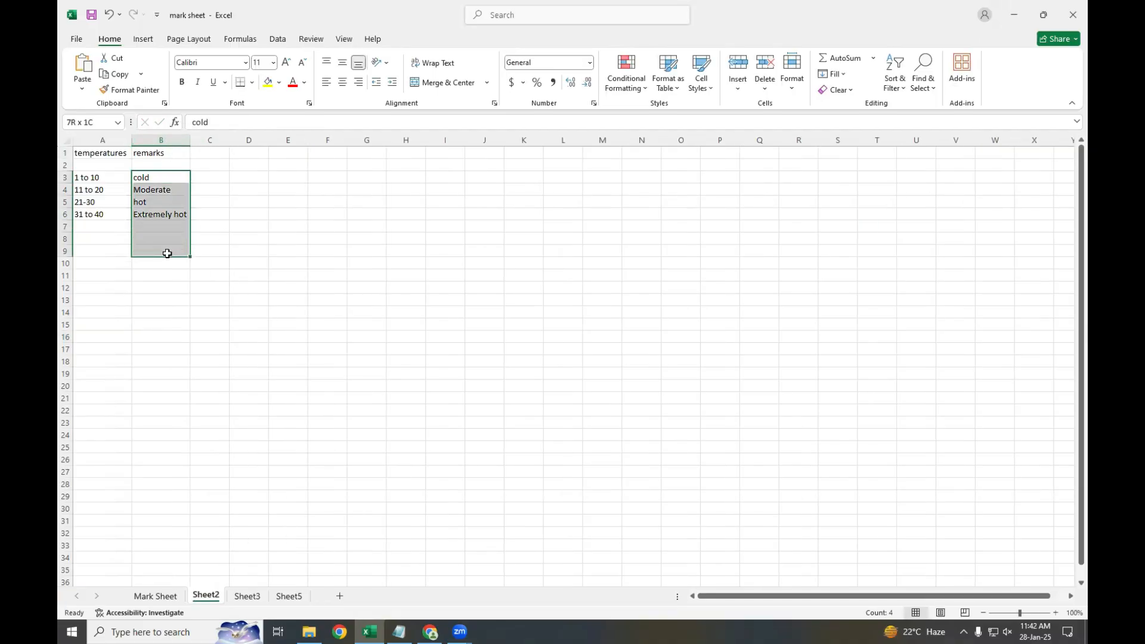
pyautogui.click(143, 266)
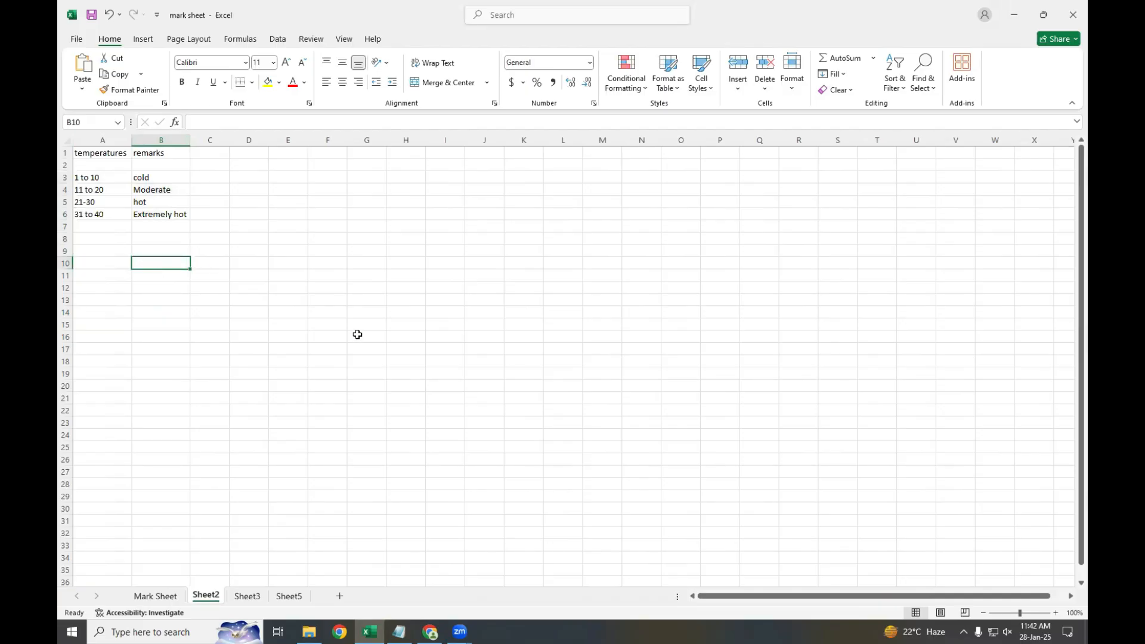
pyautogui.write('1')
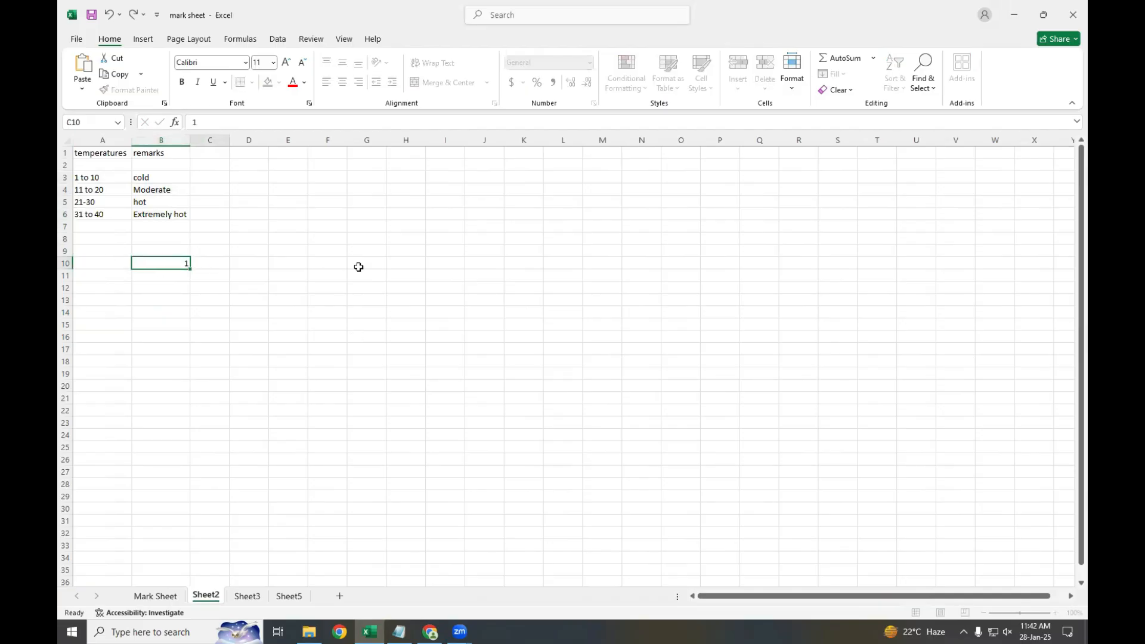
pyautogui.press('Tab')
pyautogui.write('3')
pyautogui.press('Tab')
pyautogui.hotkey('shift', 'Tab')
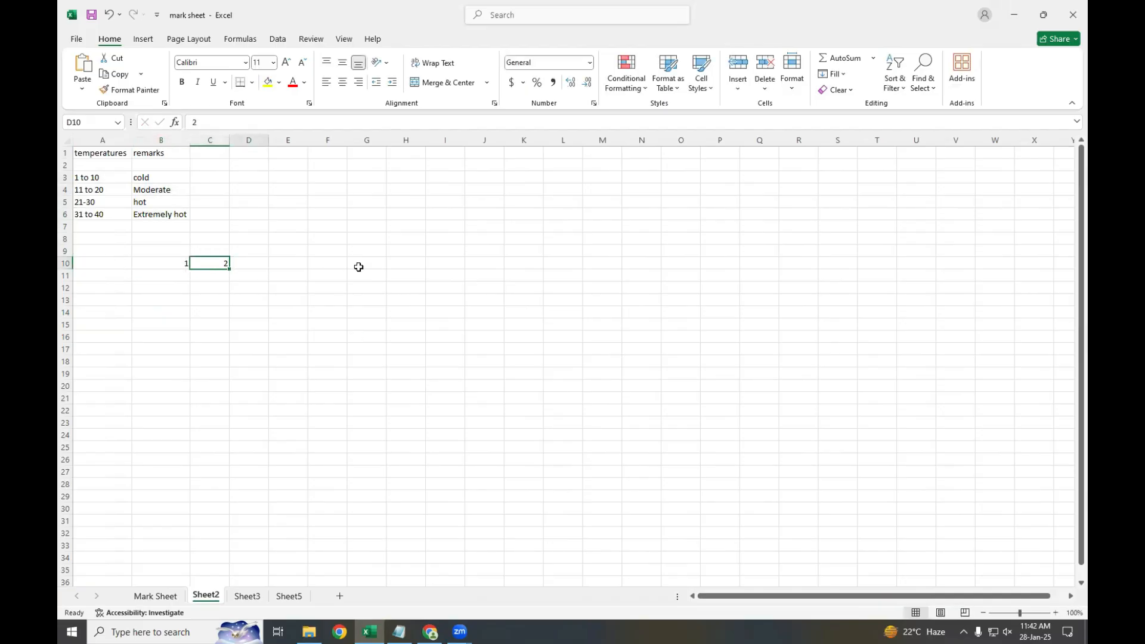
pyautogui.write('2')
pyautogui.press('Tab')
pyautogui.write('4')
pyautogui.press('Tab')
pyautogui.hotkey('shift', 'Tab')
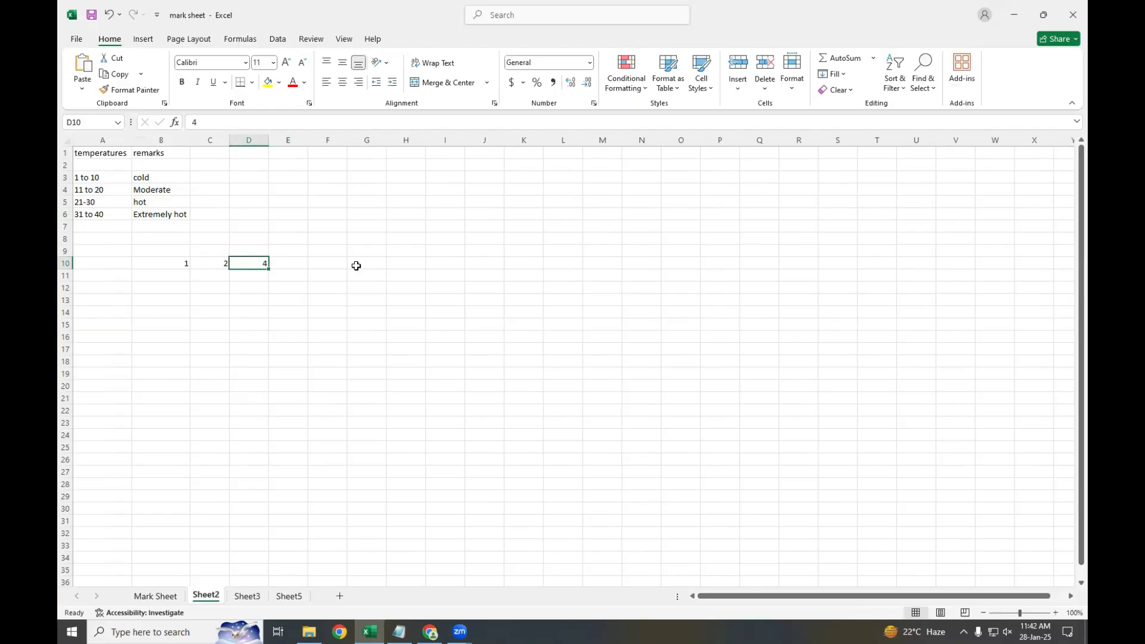
pyautogui.write('3')
pyautogui.press('Return')
pyautogui.press('Up')
pyautogui.press('Left')
pyautogui.press('Left')
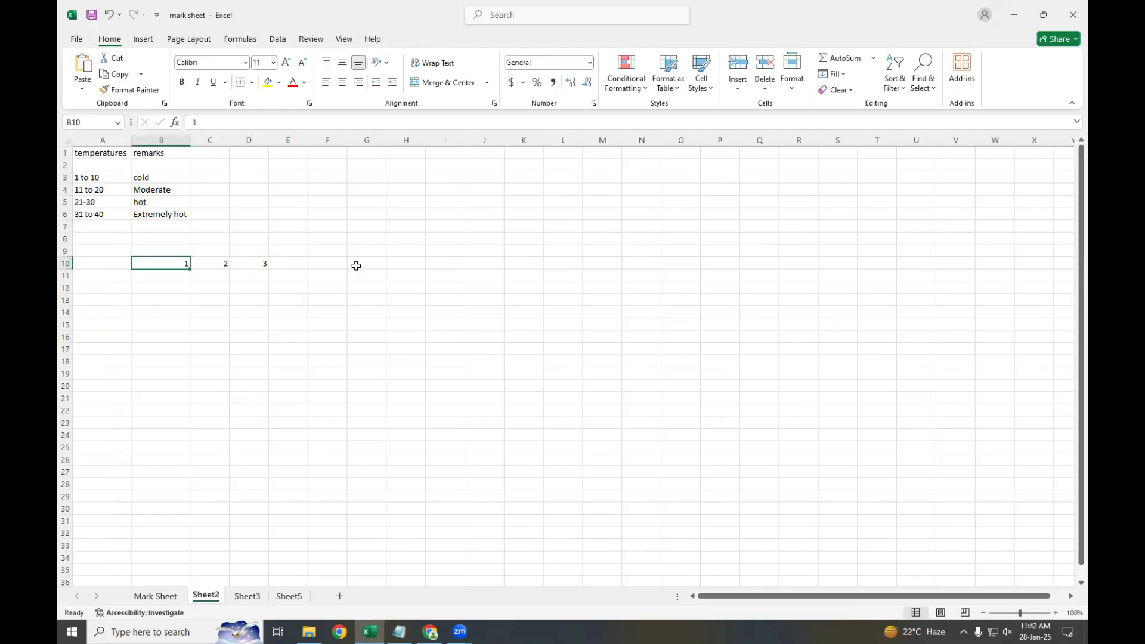
pyautogui.moveTo(166, 262); pyautogui.dragTo(823, 264)
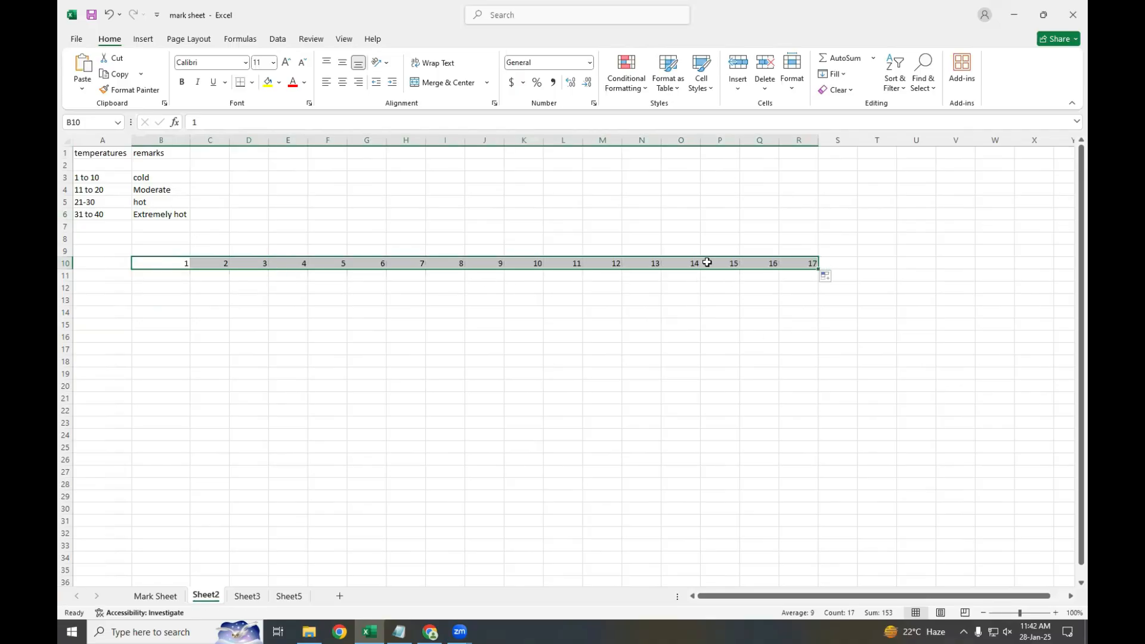
# Step: Enter the heading "Remarks" in S10, directly after the row of numbers
pyautogui.click(833, 266)
pyautogui.write('Remarks')
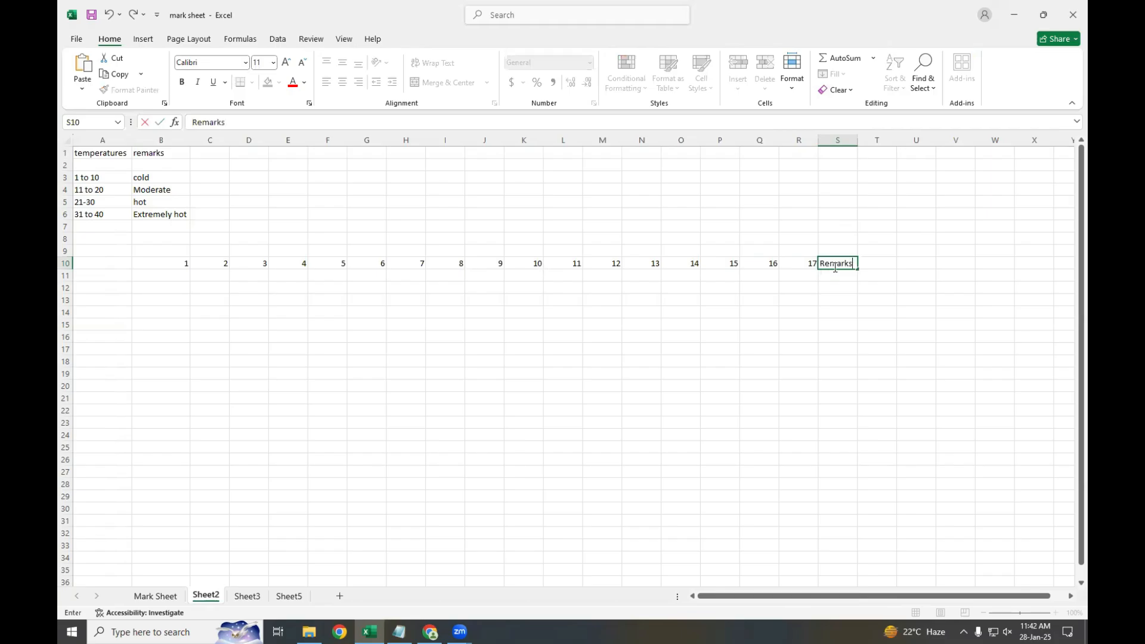
pyautogui.press('Return')
# Step: Replace the number in B10 with the formula =DATE(2025,1,28) and fill it across row 10 to R10
pyautogui.press('Left')
pyautogui.press('Left')
pyautogui.press('Left')
pyautogui.press('Left')
pyautogui.press('Left')
pyautogui.press('Left')
pyautogui.press('Left')
pyautogui.press('Left')
pyautogui.press('Left')
pyautogui.press('Left')
pyautogui.press('Left')
pyautogui.press('Left')
pyautogui.press('Left')
pyautogui.press('Left')
pyautogui.press('Left')
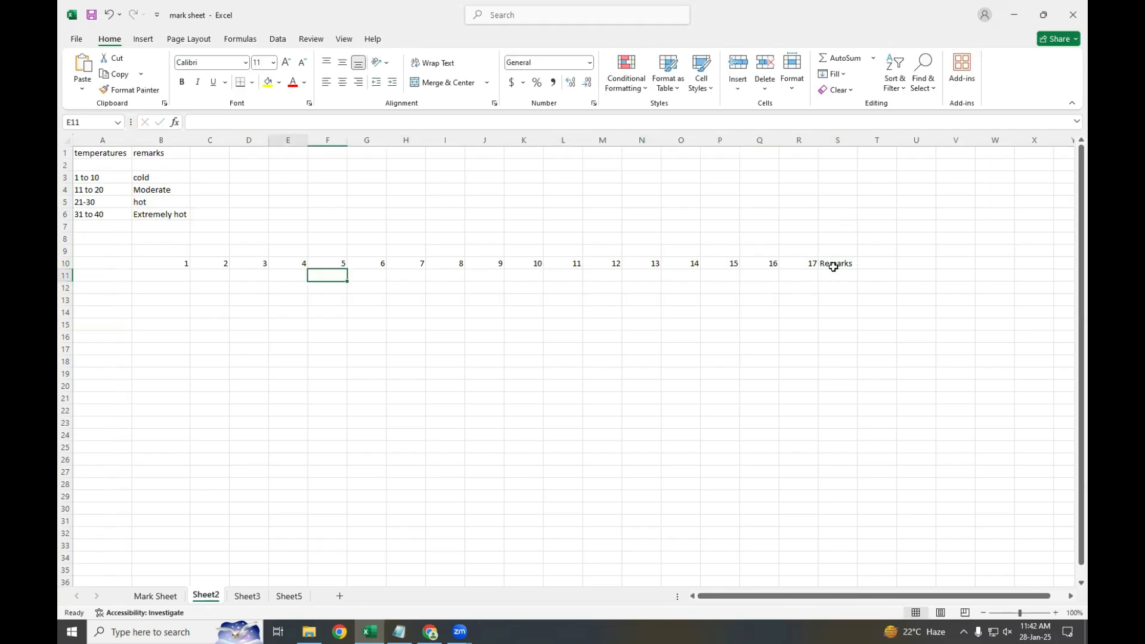
pyautogui.press('Up')
pyautogui.press('Left')
pyautogui.press('Left')
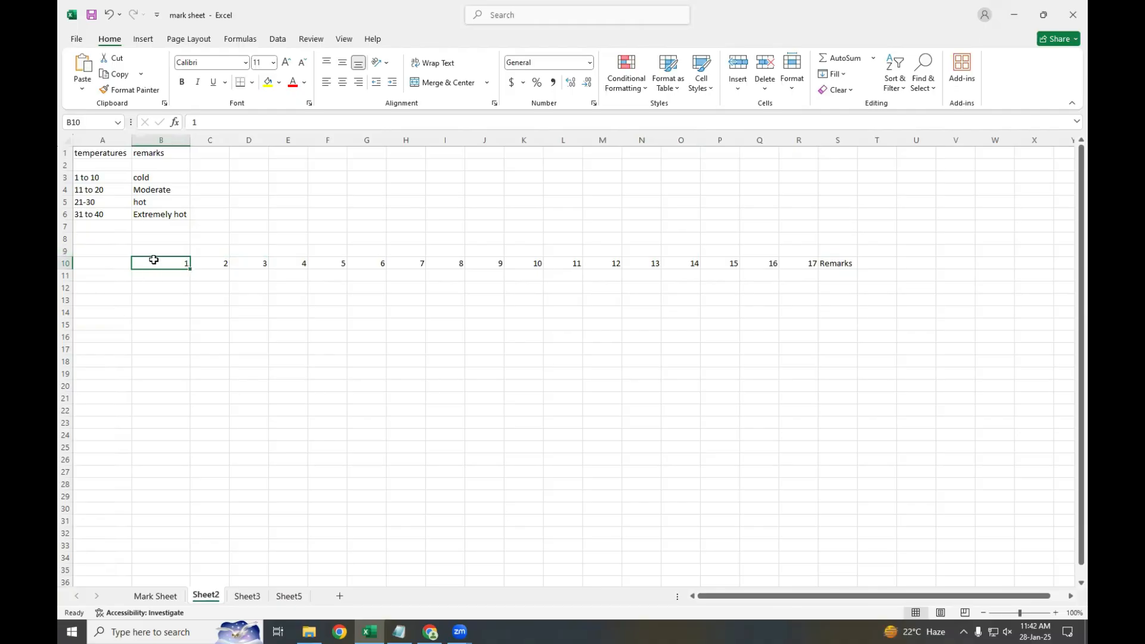
pyautogui.click(159, 276)
pyautogui.click(167, 266)
pyautogui.write('=dat')
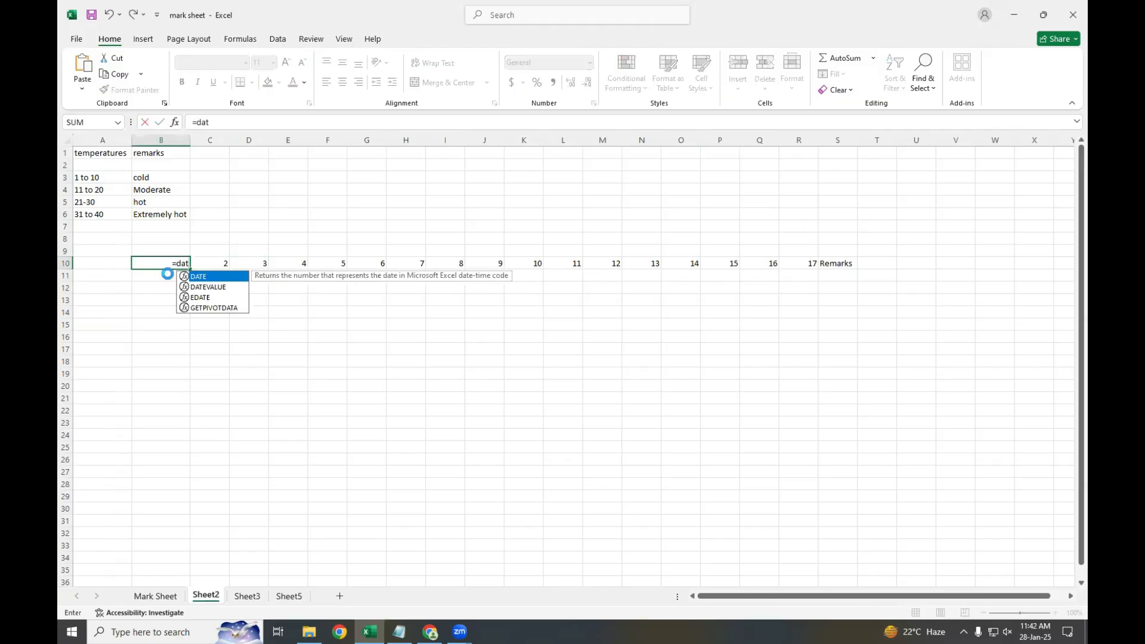
pyautogui.press('Return')
pyautogui.press('Up')
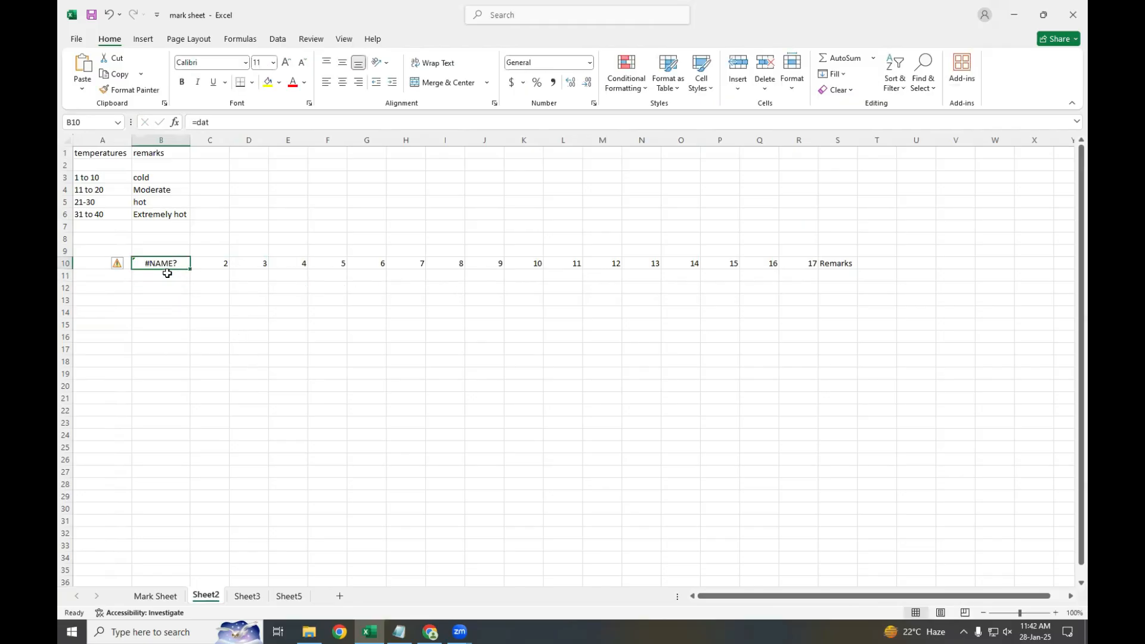
pyautogui.click(244, 117)
pyautogui.write('e')
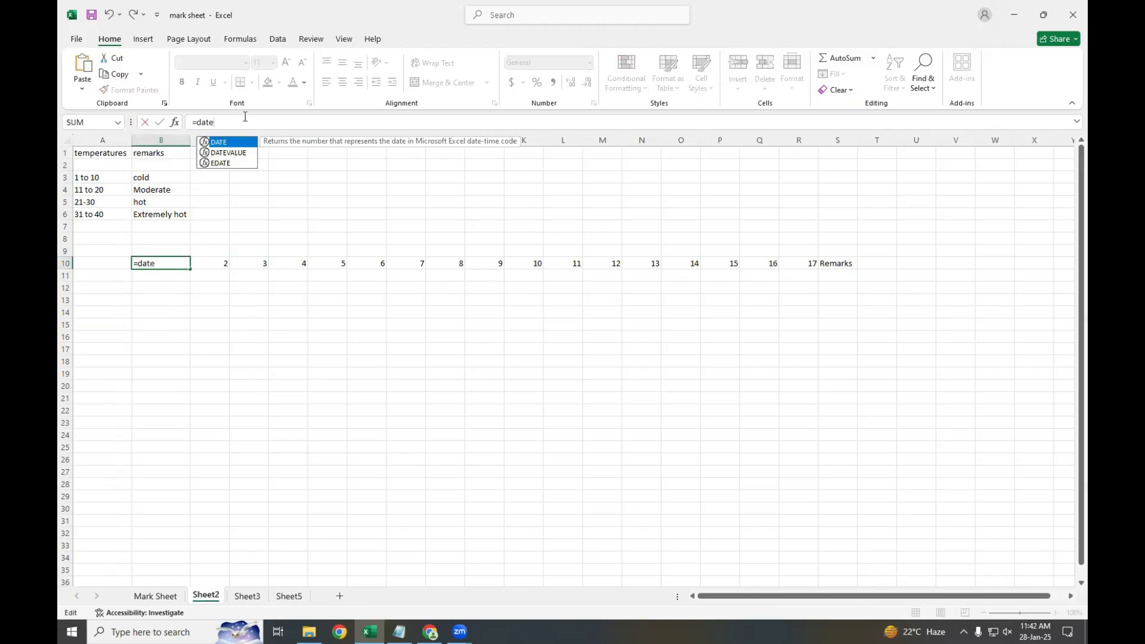
pyautogui.press('Tab')
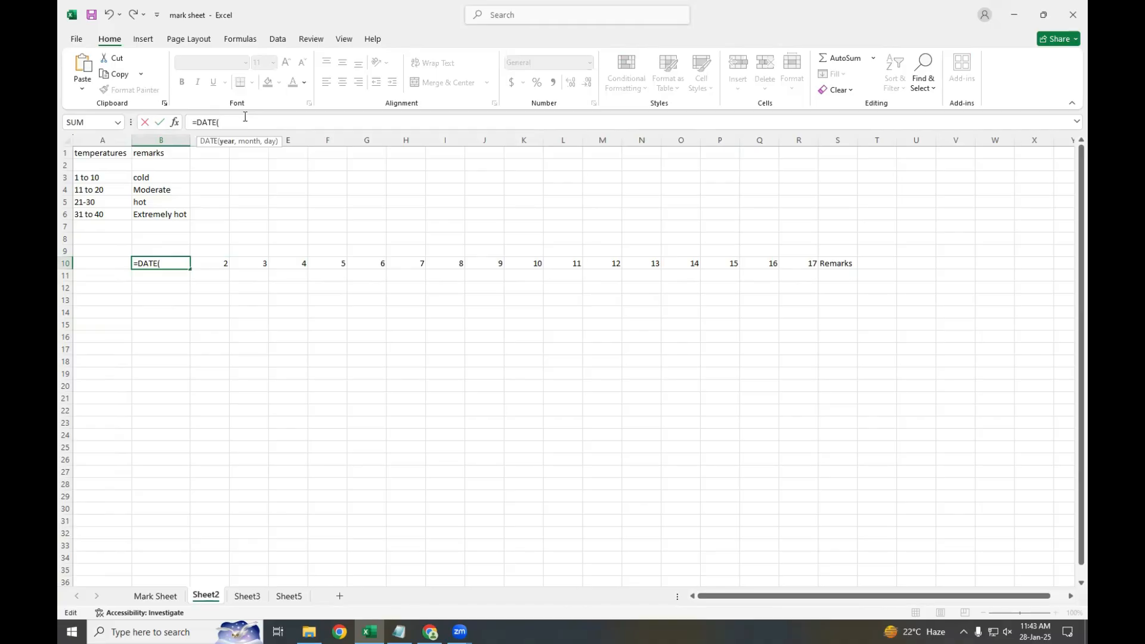
pyautogui.write('2025,01,28')
pyautogui.press('Return')
pyautogui.press('Up')
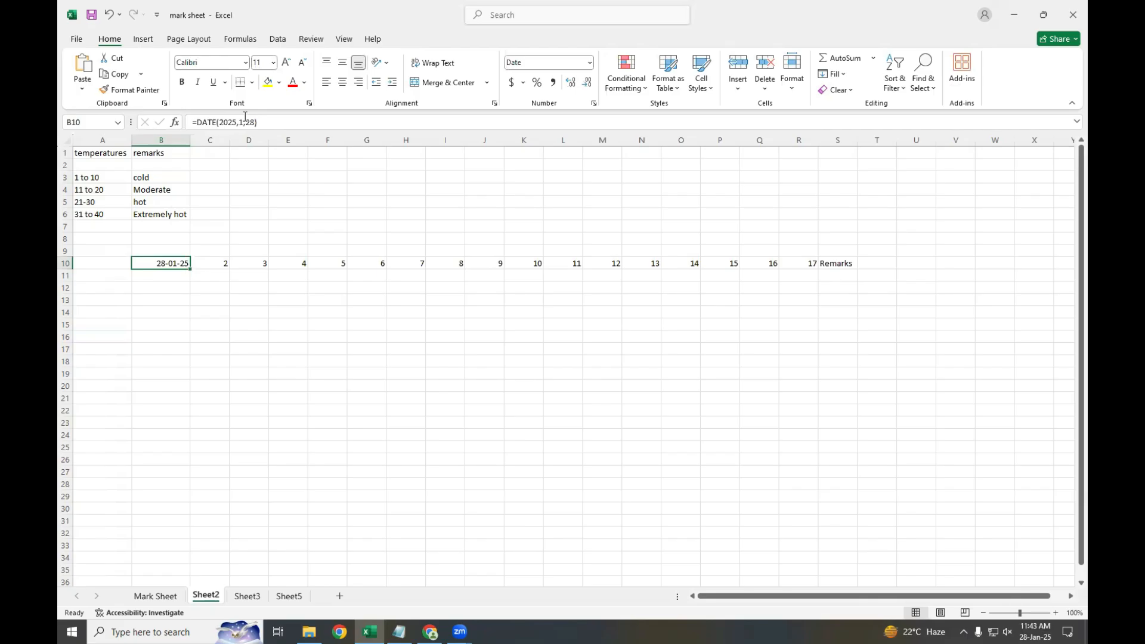
pyautogui.moveTo(190, 269); pyautogui.dragTo(806, 275)
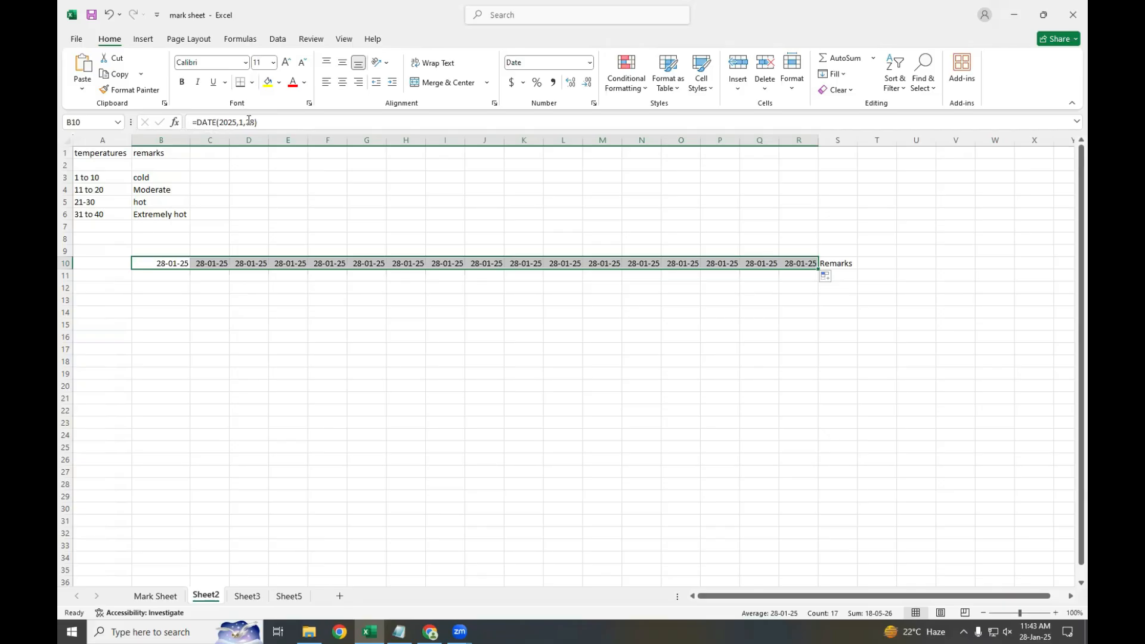
pyautogui.click(281, 288)
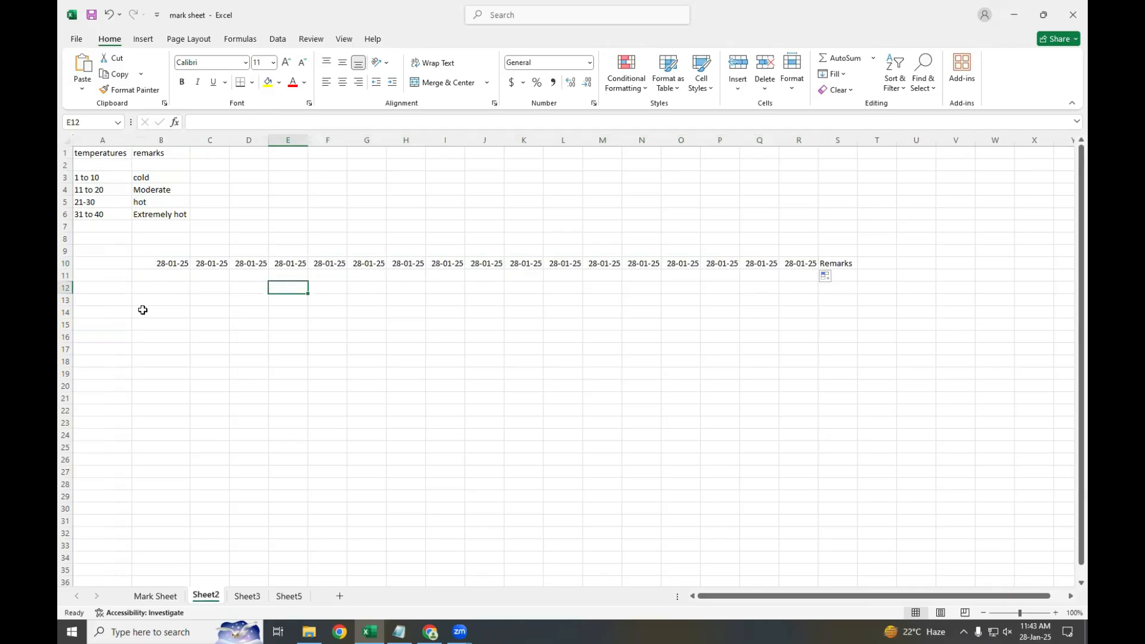
pyautogui.click(155, 275)
pyautogui.click(203, 266)
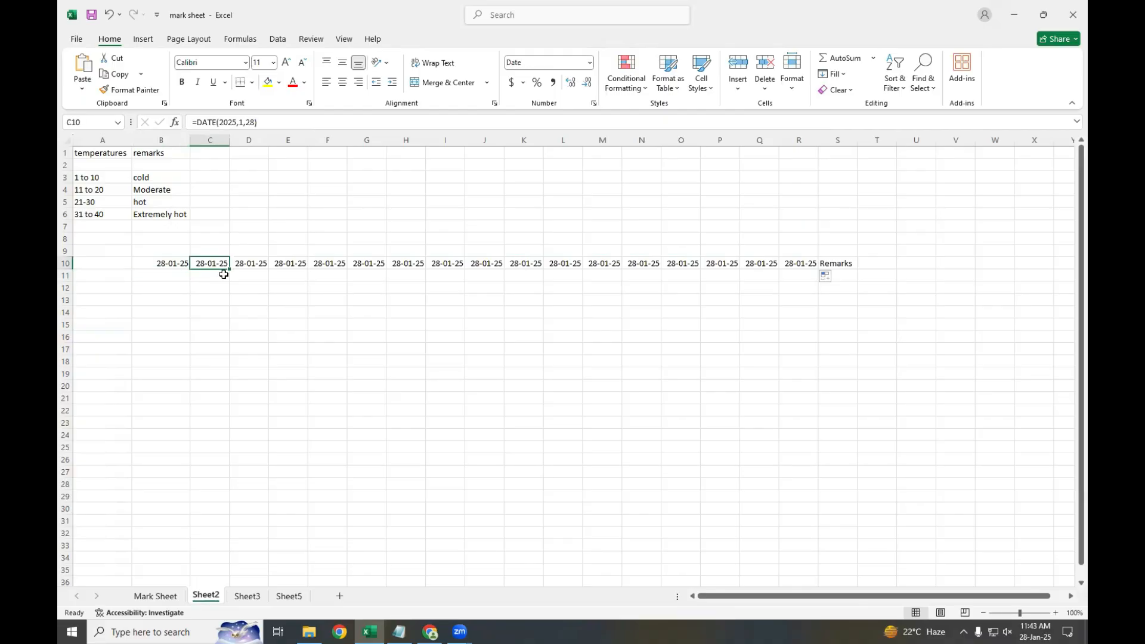
pyautogui.click(248, 278)
pyautogui.click(289, 276)
pyautogui.click(371, 276)
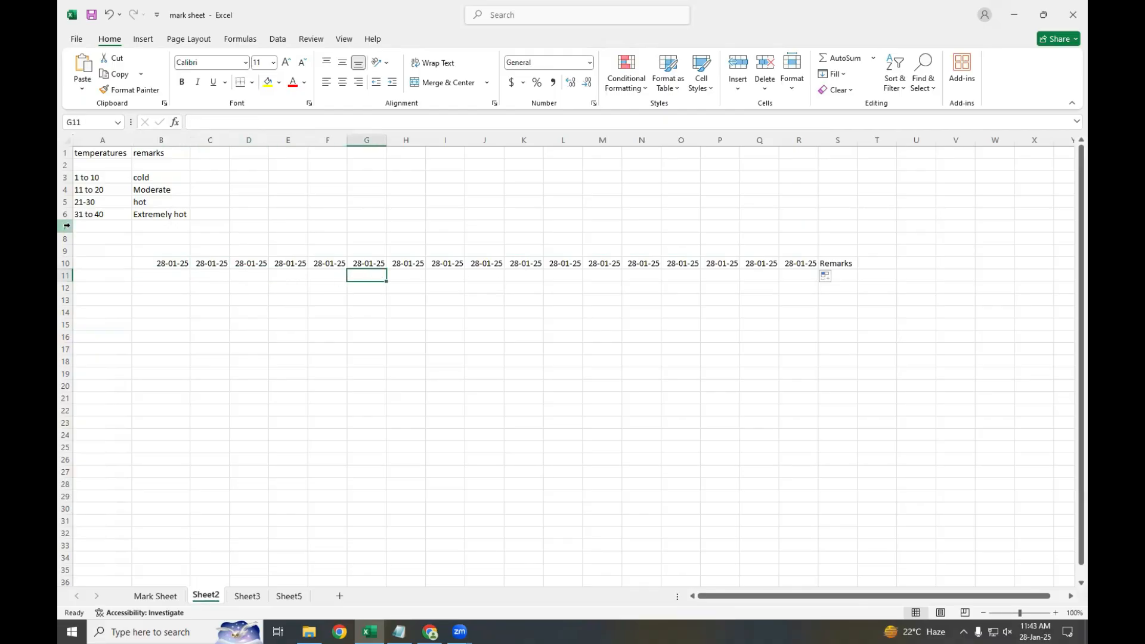
# Step: Enter the temperatures 34, 12, 14 and 25 in cells B11 to E11, below the row of dates
pyautogui.click(178, 273)
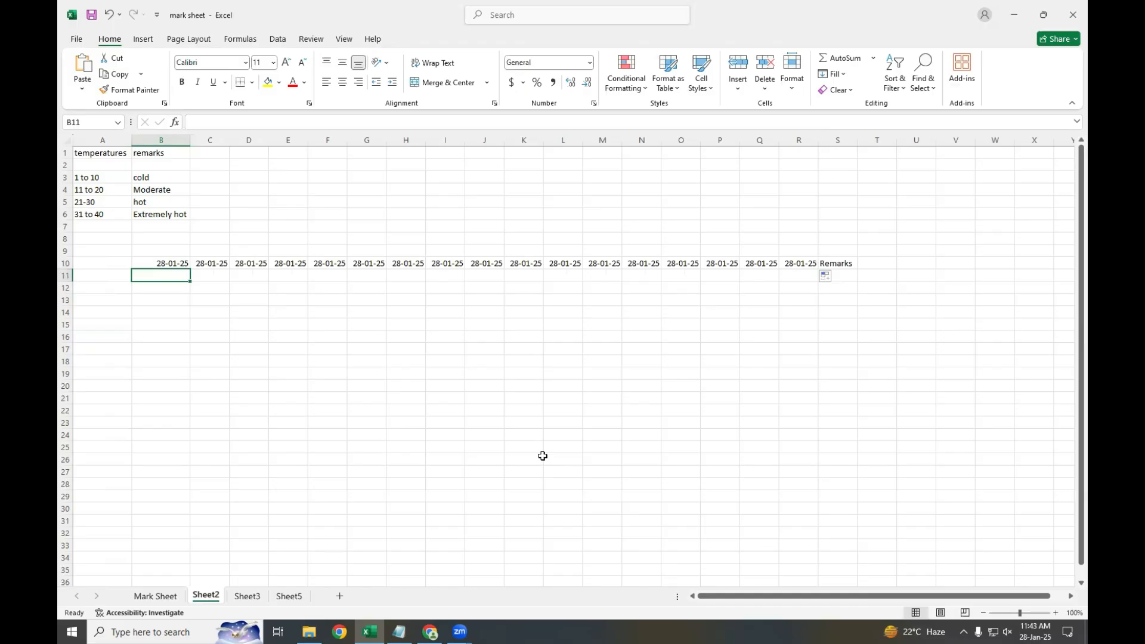
pyautogui.write('34')
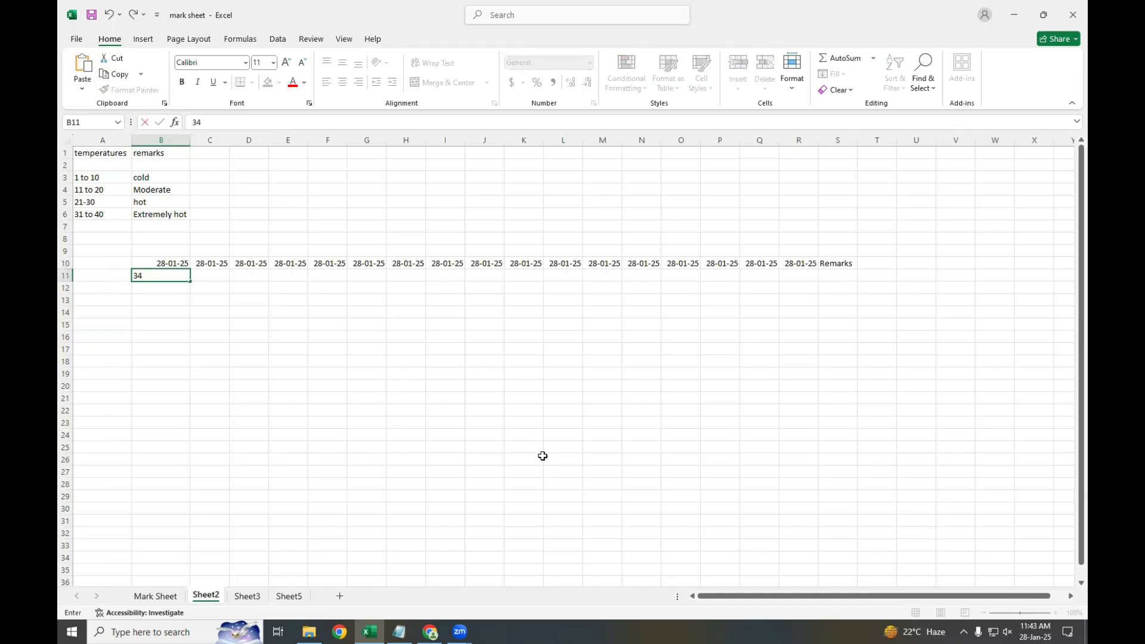
pyautogui.press('Tab')
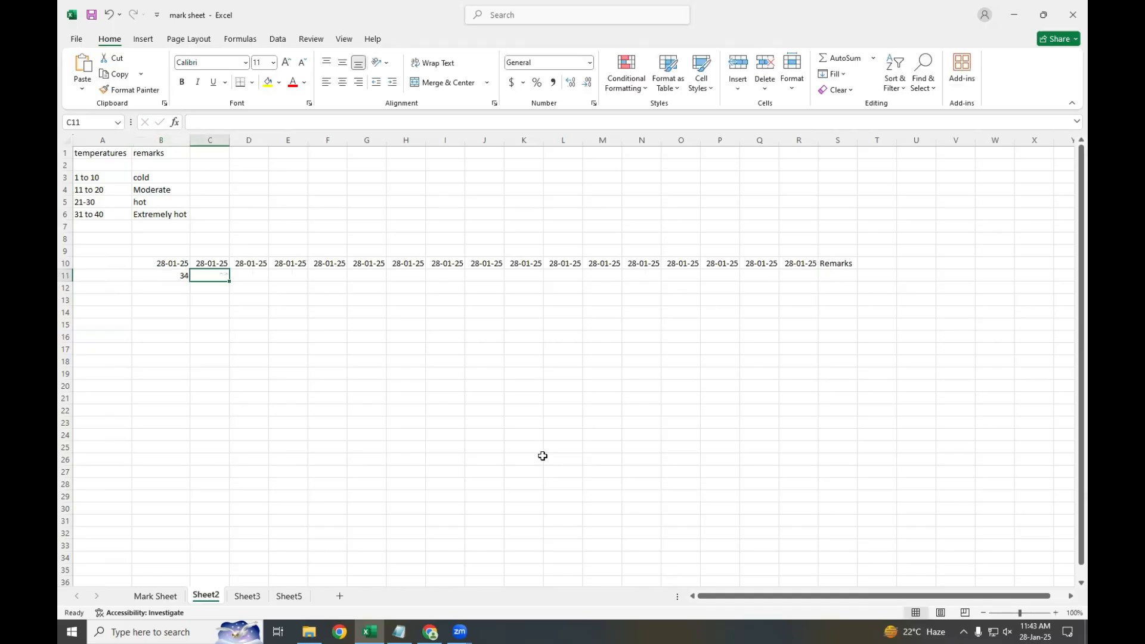
pyautogui.write('12')
pyautogui.press('Tab')
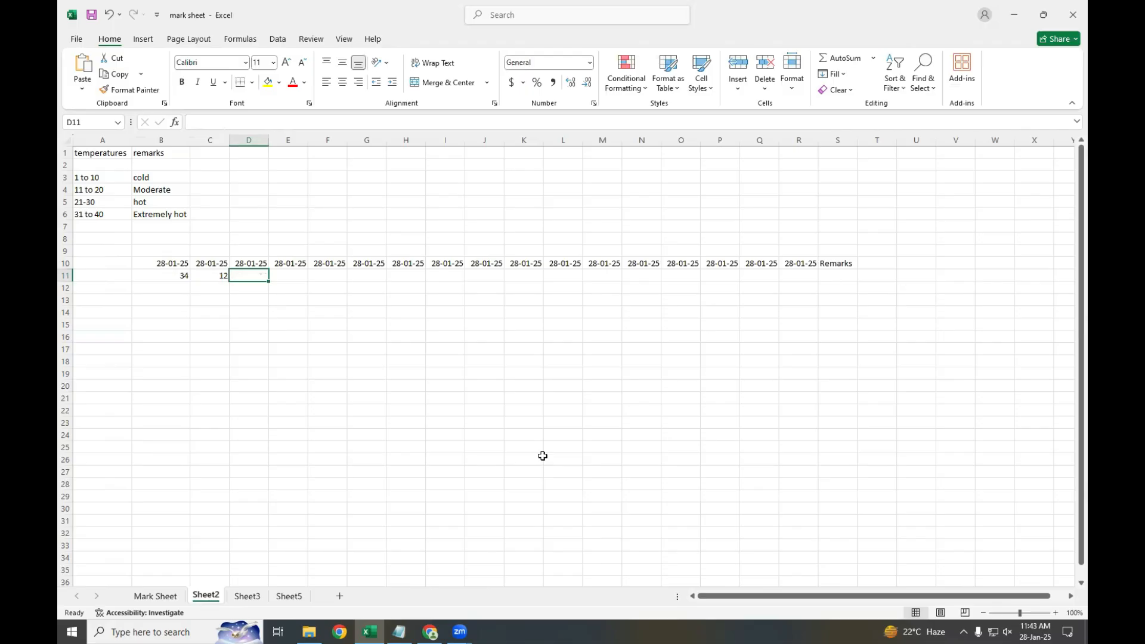
pyautogui.write('14')
pyautogui.press('Tab')
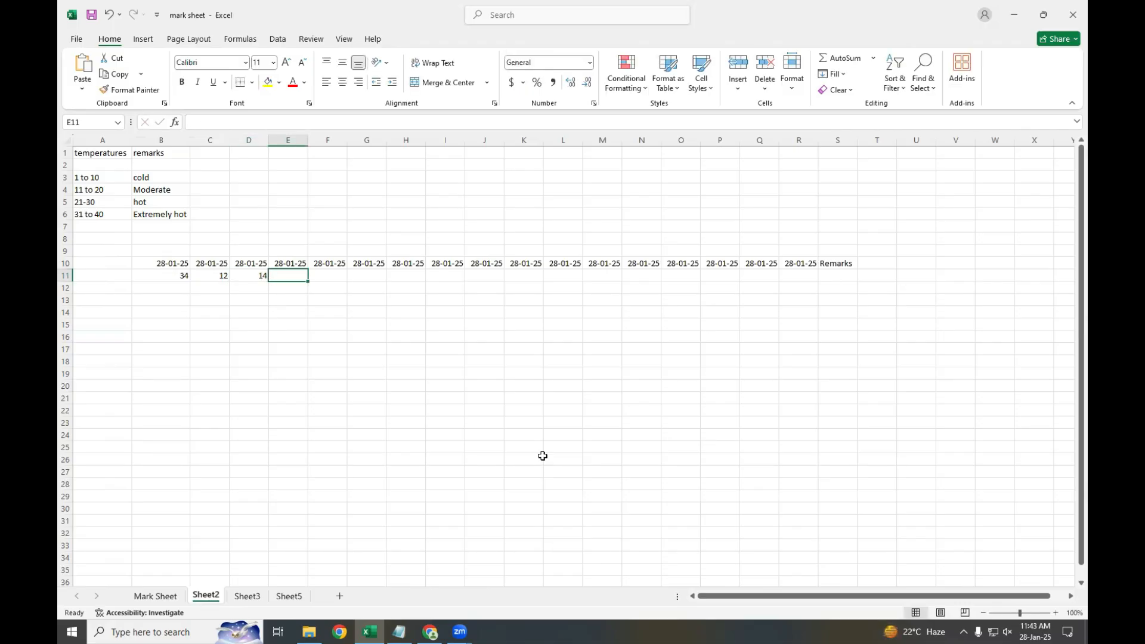
pyautogui.write('25')
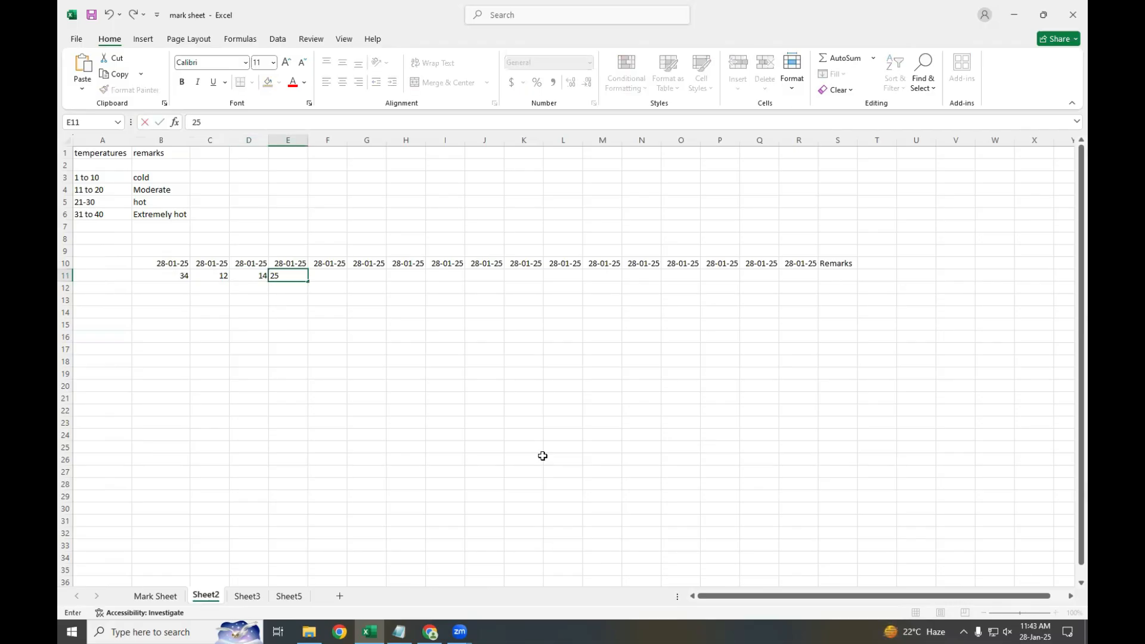
pyautogui.press('Tab')
pyautogui.press('Tab')
pyautogui.press('Tab')
pyautogui.press('Tab')
pyautogui.press('Tab')
pyautogui.press('Tab')
pyautogui.press('Tab')
pyautogui.press('Tab')
pyautogui.press('Tab')
pyautogui.press('Tab')
pyautogui.press('Tab')
pyautogui.press('Tab')
pyautogui.press('Tab')
pyautogui.press('Tab')
pyautogui.press('Tab')
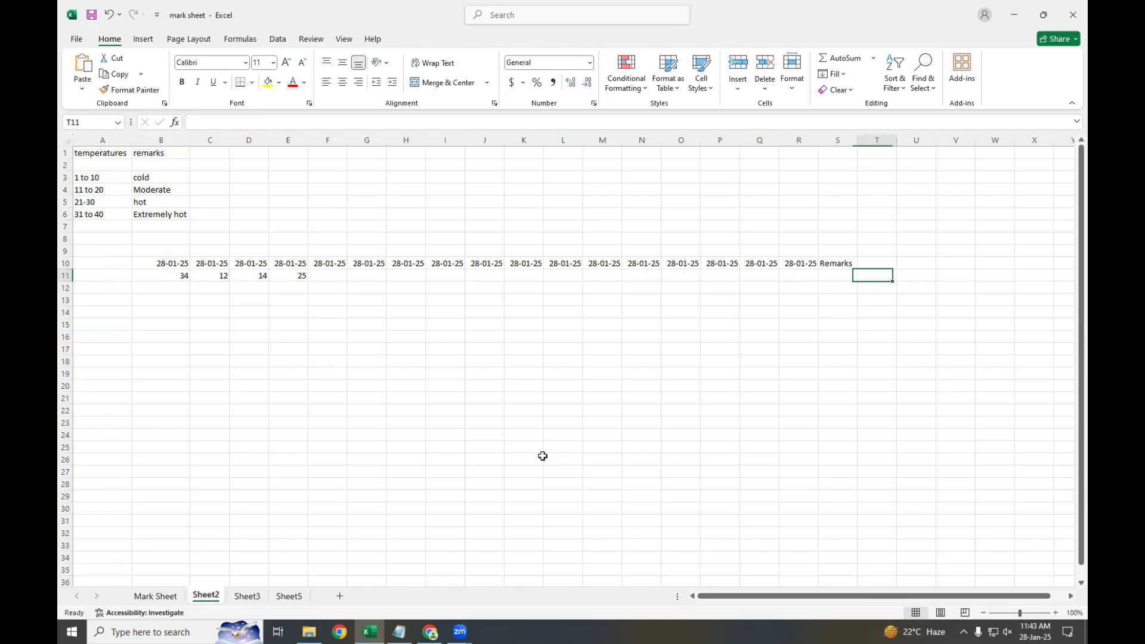
pyautogui.hotkey('shift', 'Tab')
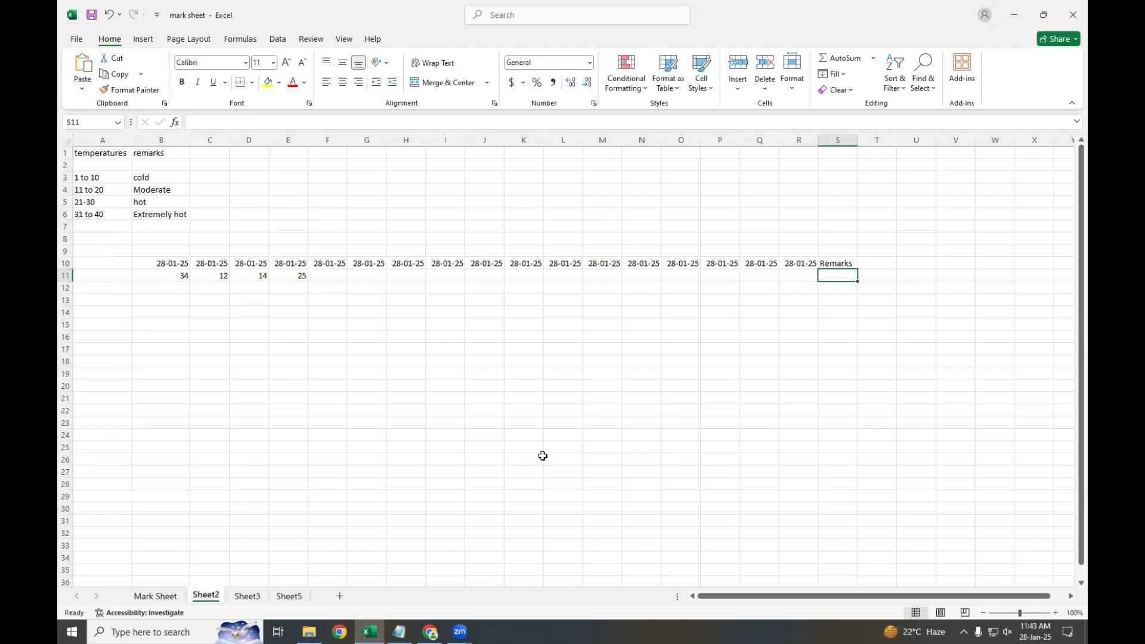
# Step: Clear the row of dates from B10 to R10
pyautogui.moveTo(160, 263); pyautogui.dragTo(790, 260)
pyautogui.press('Delete')
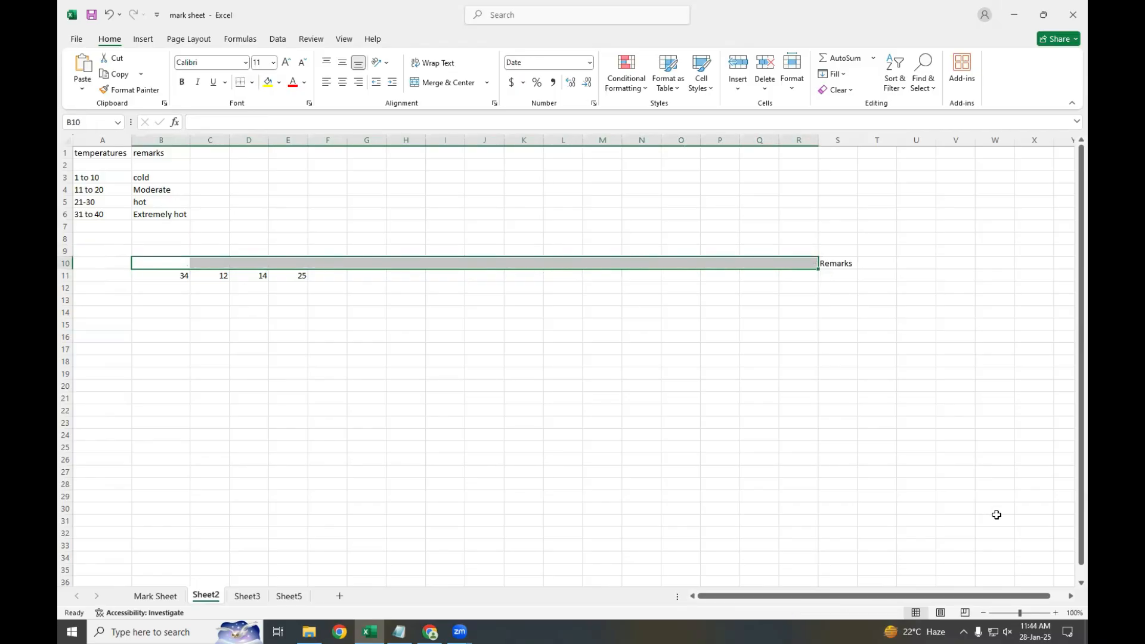
# Step: Enter the day numbers 28, 29, 30 and 31 in cells A11 to A14
pyautogui.click(116, 273)
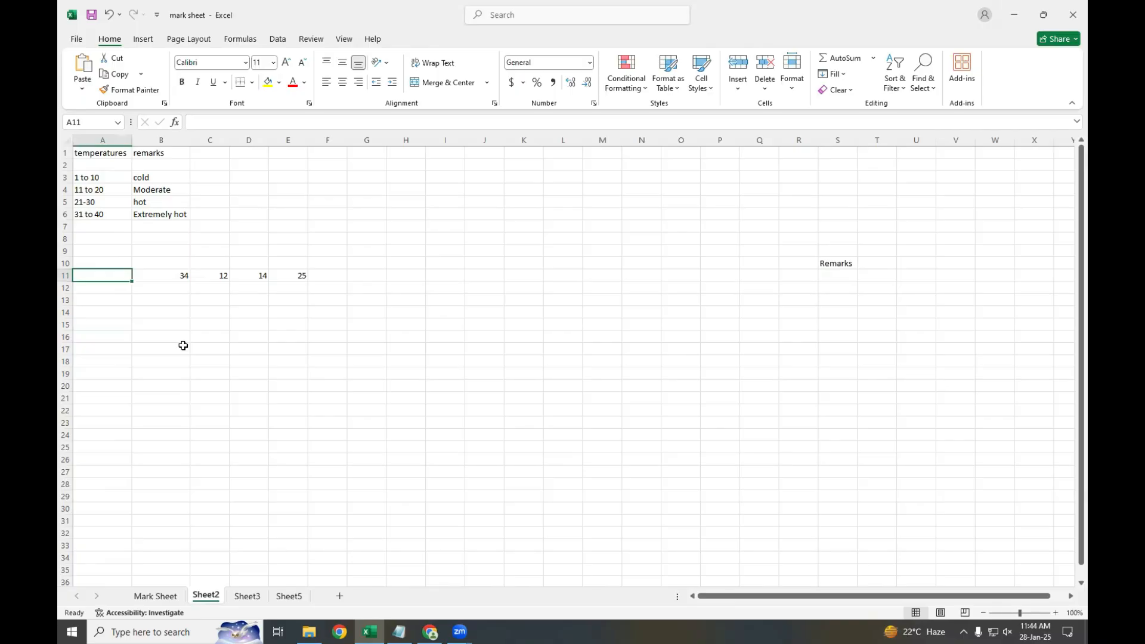
pyautogui.write('28')
pyautogui.press('Return')
pyautogui.write('29')
pyautogui.press('Return')
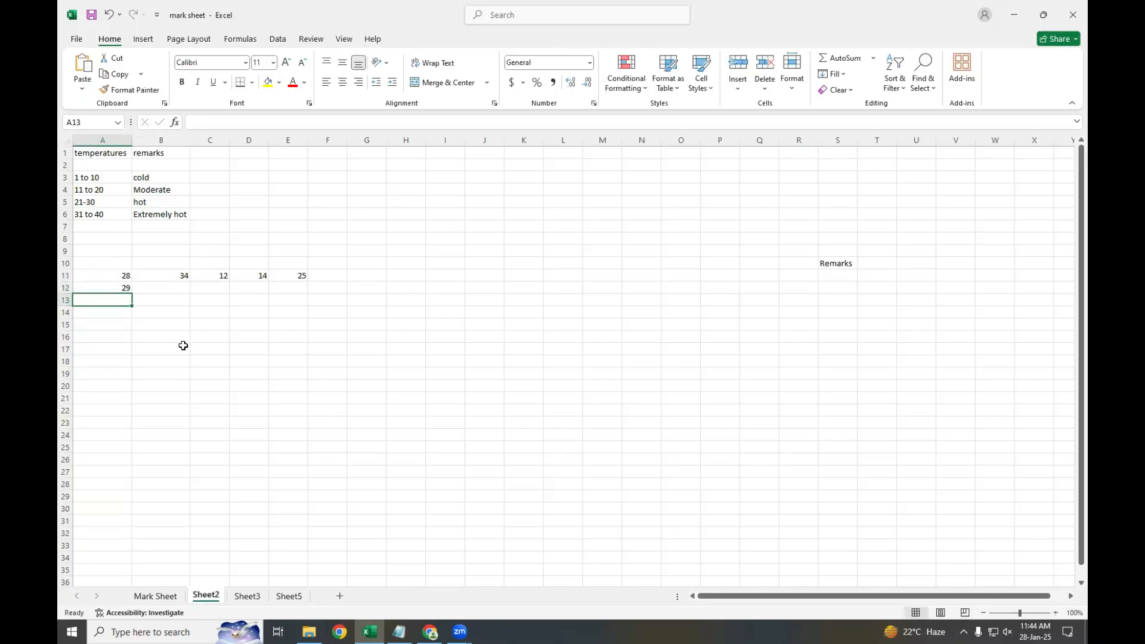
pyautogui.write('30')
pyautogui.press('Return')
pyautogui.write('31')
pyautogui.press('Return')
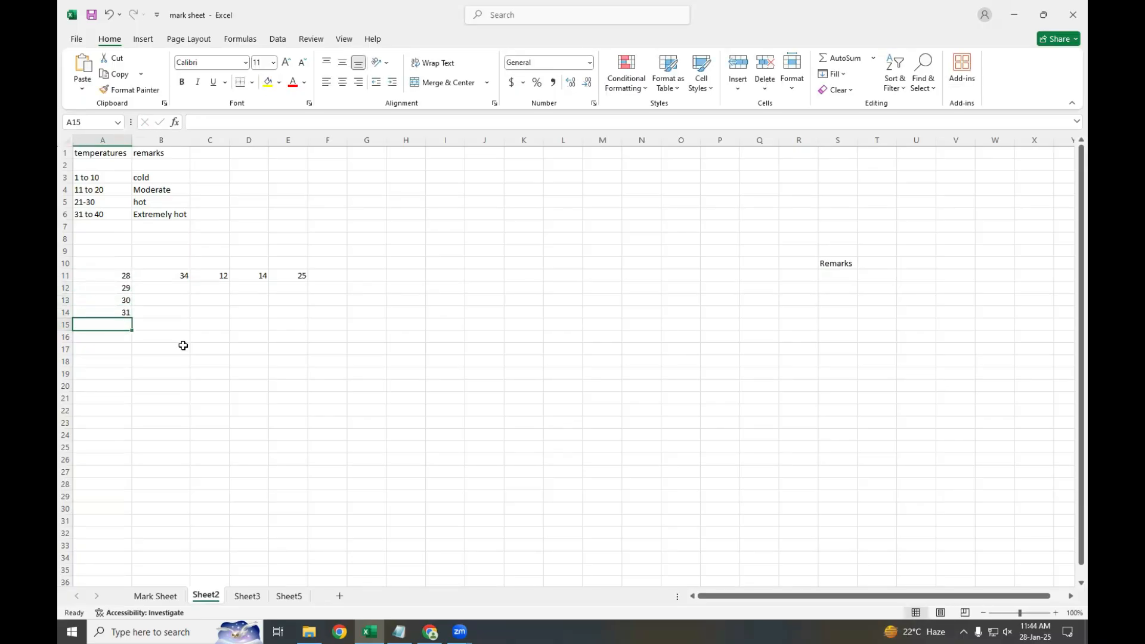
# Step: Enter 1, 2 and 3 in A15 to A17 and fill the series down to 16 in A30
pyautogui.write('1')
pyautogui.press('Return')
pyautogui.write('02')
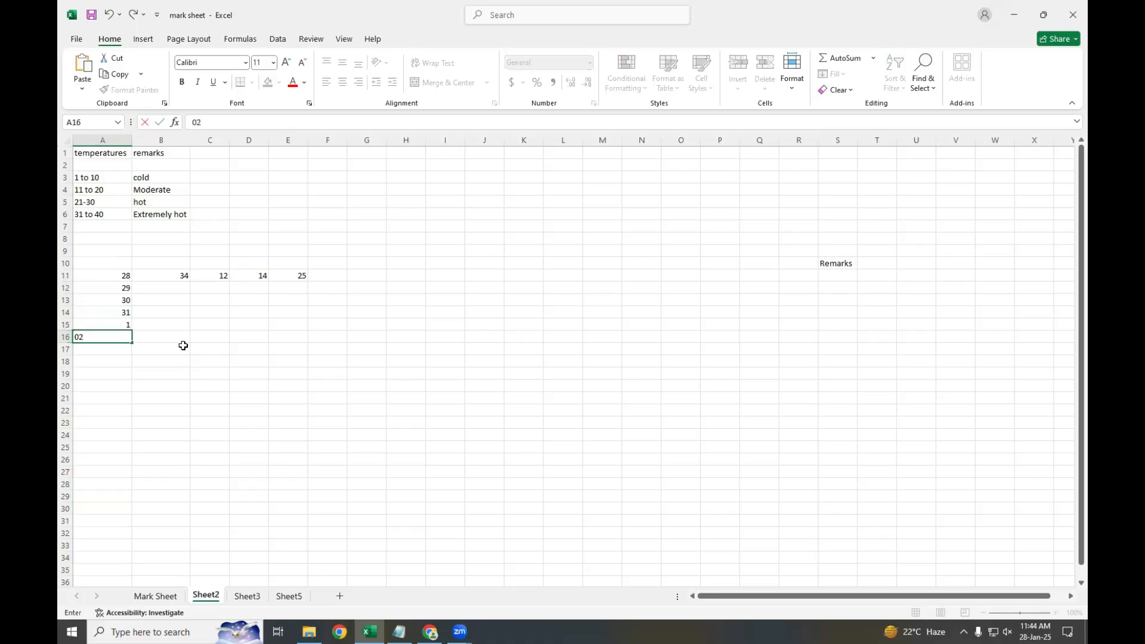
pyautogui.press('Return')
pyautogui.write('3')
pyautogui.press('Return')
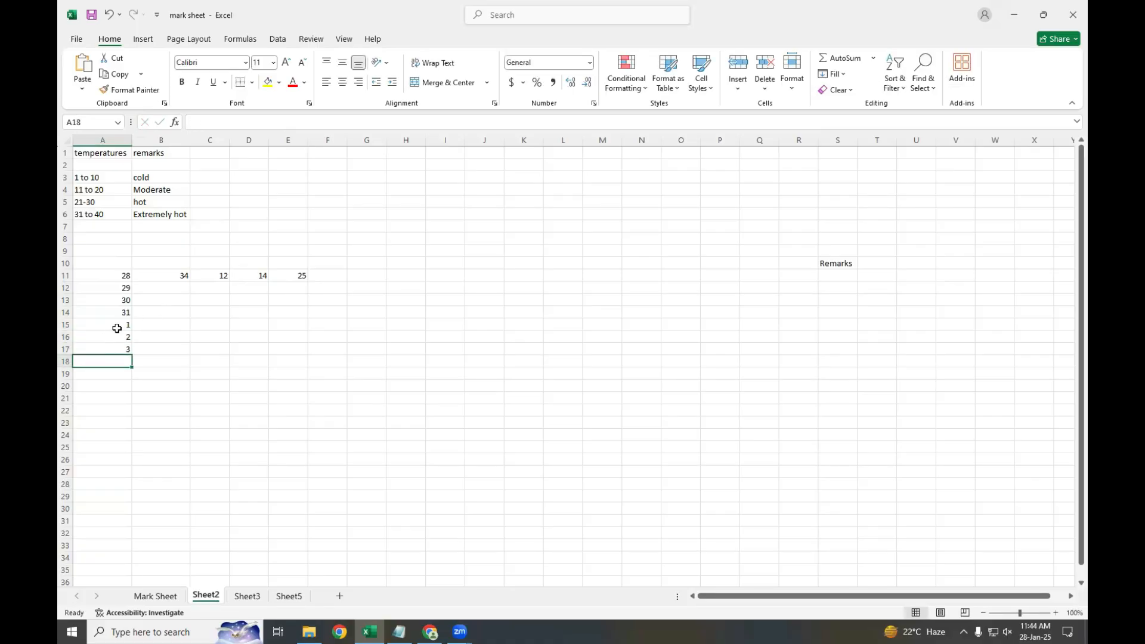
pyautogui.moveTo(117, 328); pyautogui.dragTo(79, 496)
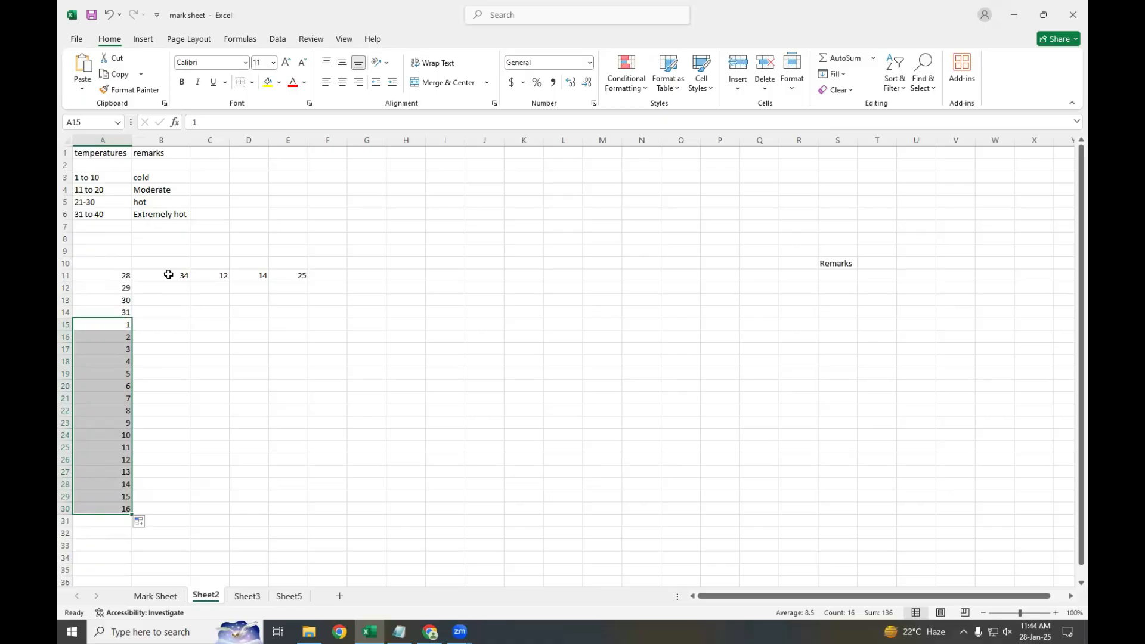
# Step: Copy the temperatures in B11 to E11 and try to paste them transposed into column B starting at B11
pyautogui.moveTo(169, 274); pyautogui.dragTo(322, 273)
pyautogui.moveTo(295, 266); pyautogui.dragTo(256, 275)
pyautogui.click(217, 327)
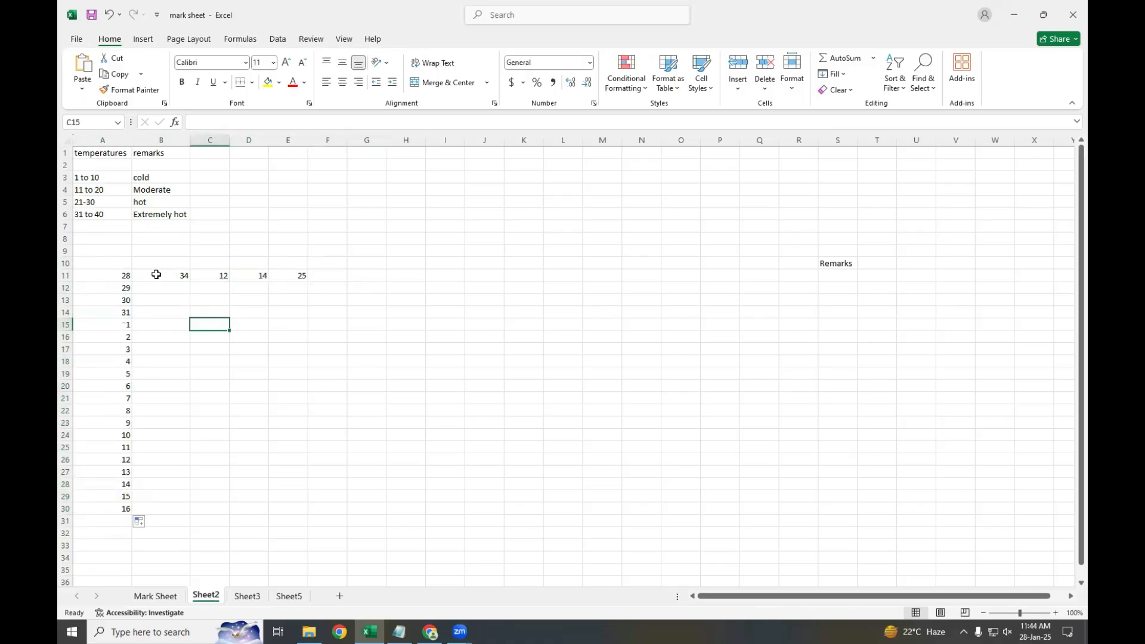
pyautogui.moveTo(156, 275); pyautogui.dragTo(297, 274)
pyautogui.rightClick(296, 274)
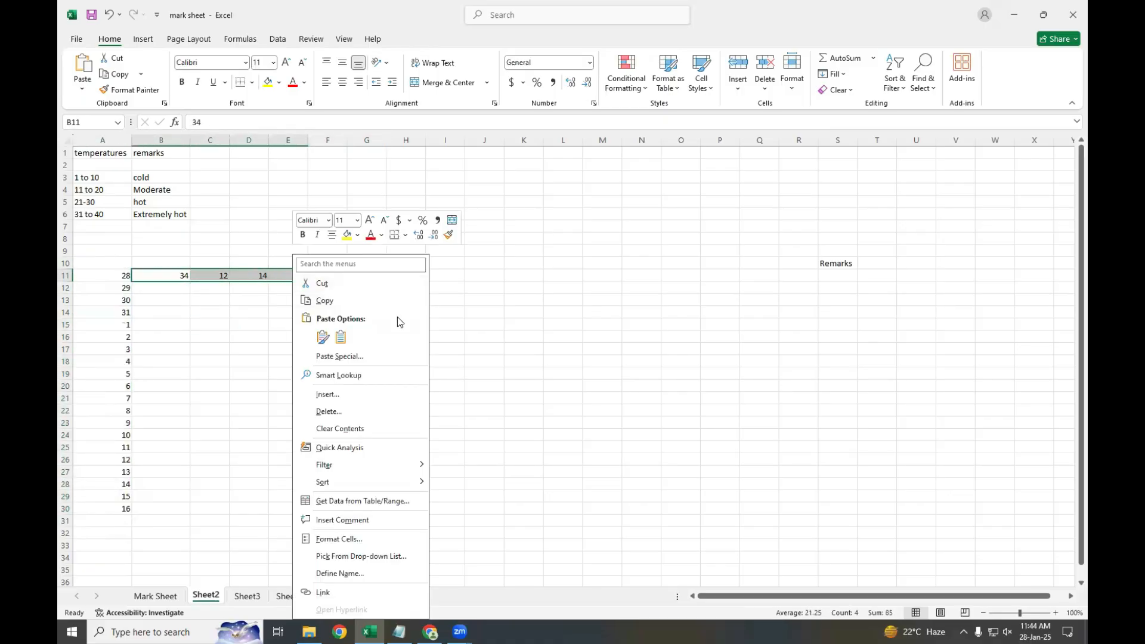
pyautogui.click(395, 303)
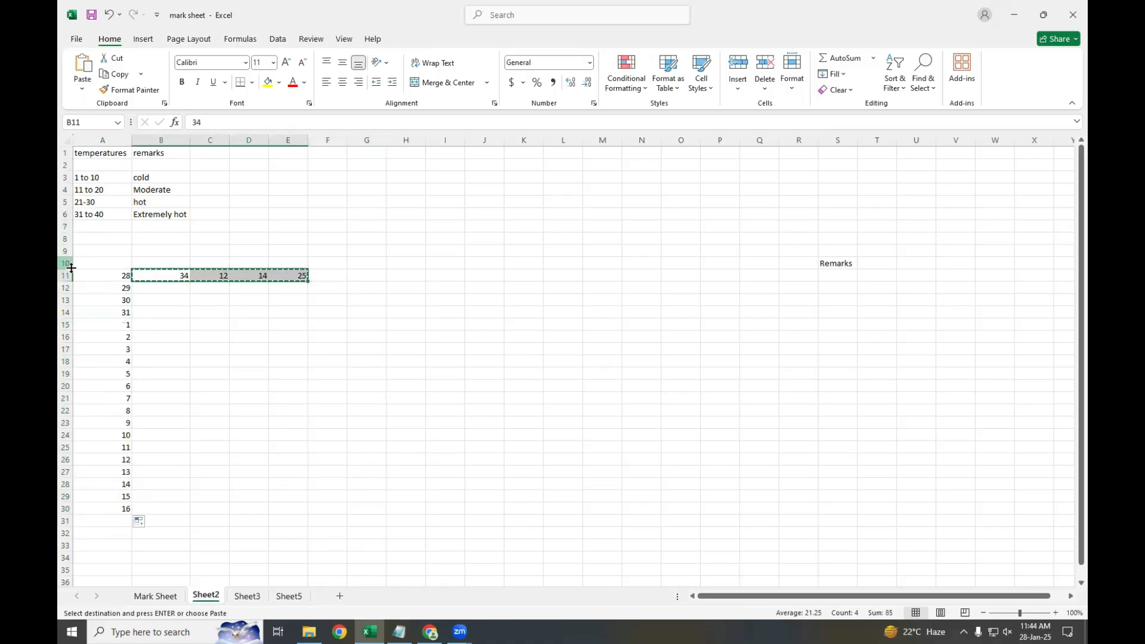
pyautogui.click(177, 274)
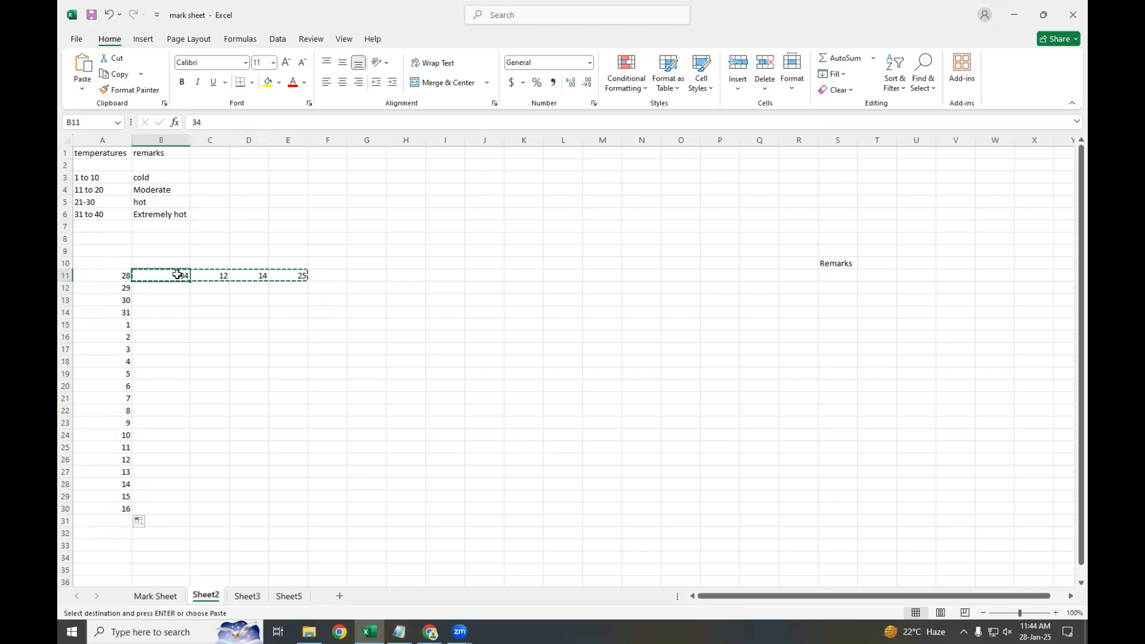
pyautogui.click(83, 90)
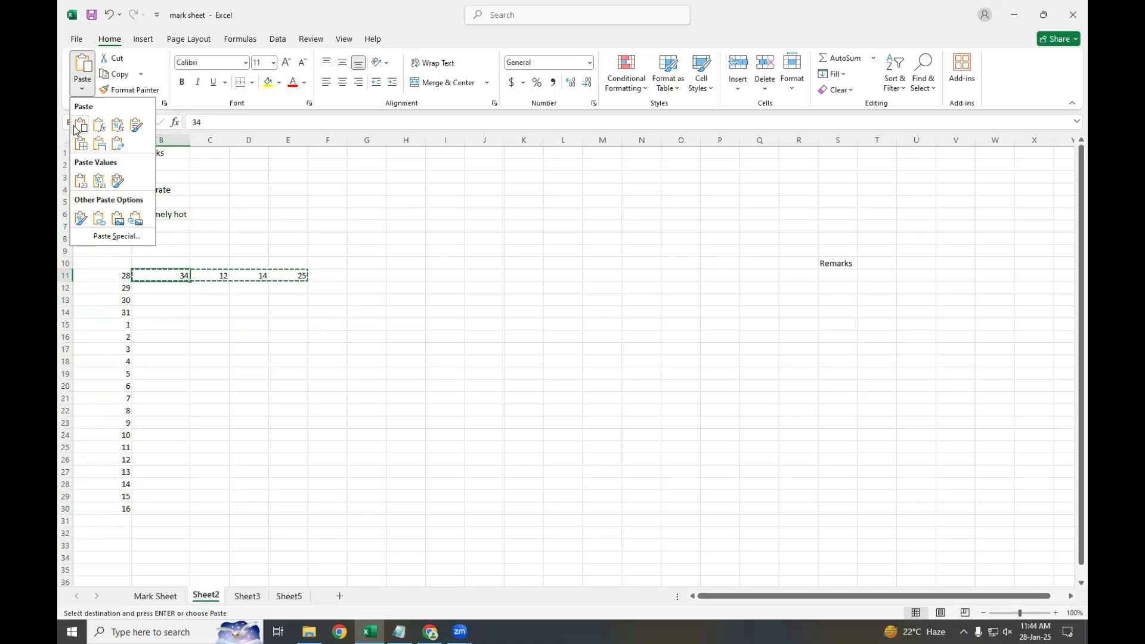
pyautogui.click(117, 148)
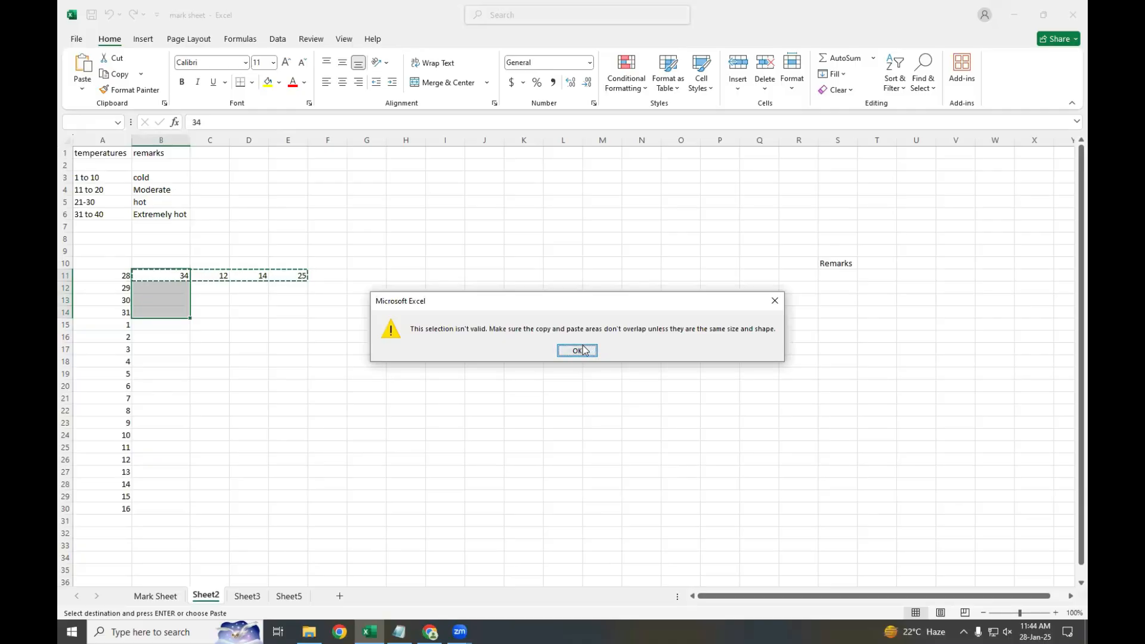
pyautogui.click(577, 350)
pyautogui.click(325, 372)
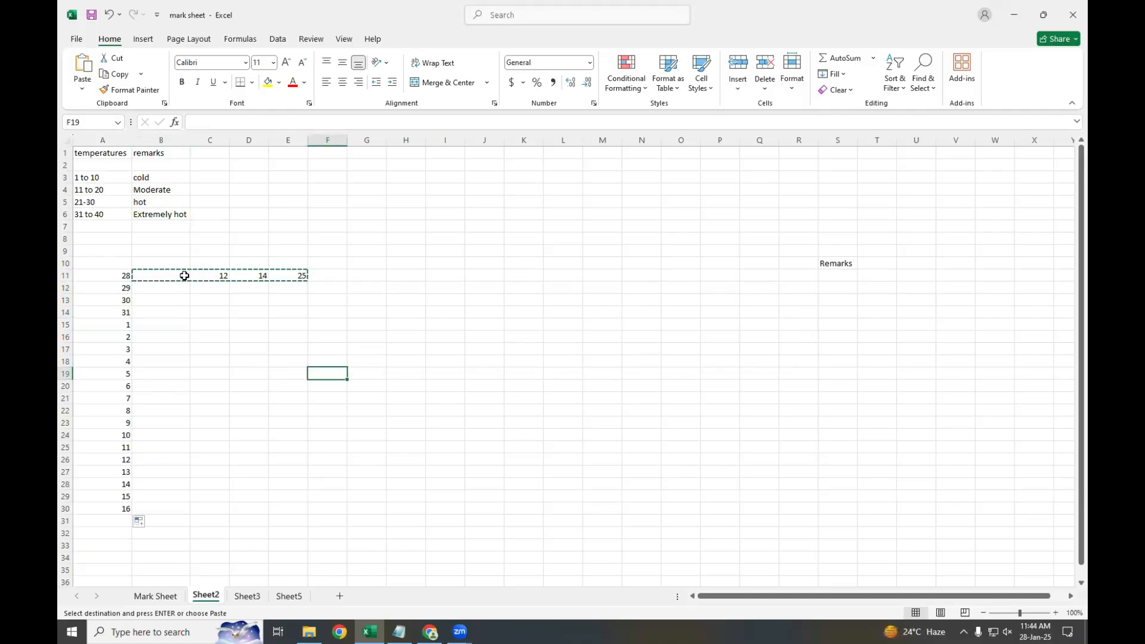
# Step: Paste the copied temperatures into B11 to B14 as values with source formatting
pyautogui.moveTo(185, 276); pyautogui.dragTo(180, 315)
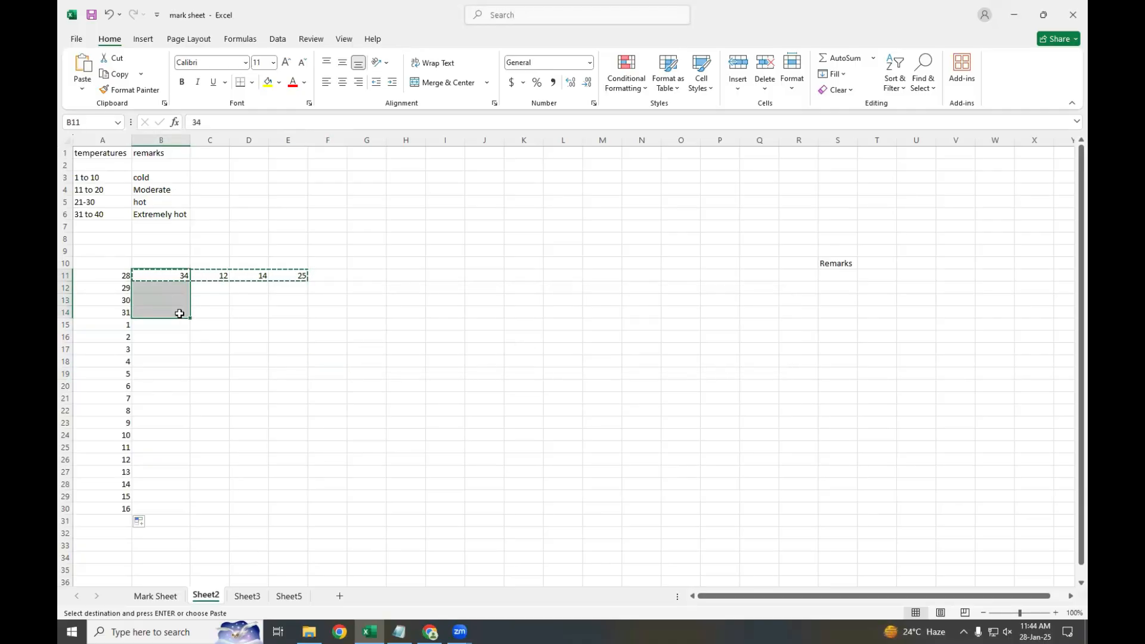
pyautogui.click(82, 88)
pyautogui.click(117, 180)
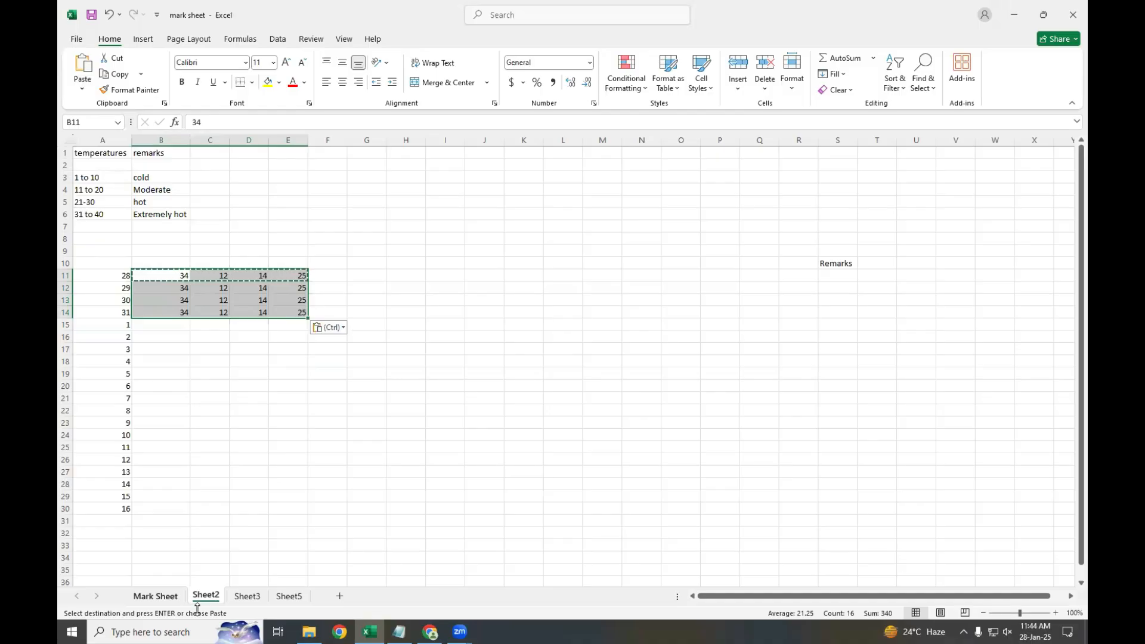
# Step: Clear the temperatures from C11 to E14, keeping only those in column B
pyautogui.click(274, 496)
pyautogui.moveTo(209, 275); pyautogui.dragTo(289, 321)
pyautogui.press('Delete')
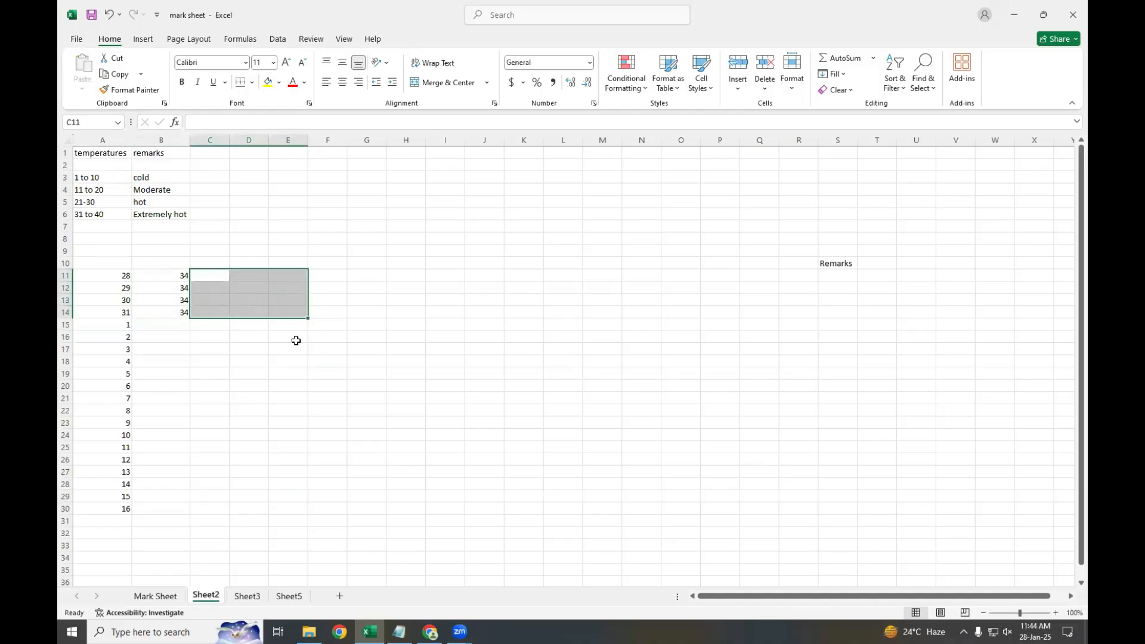
pyautogui.click(292, 347)
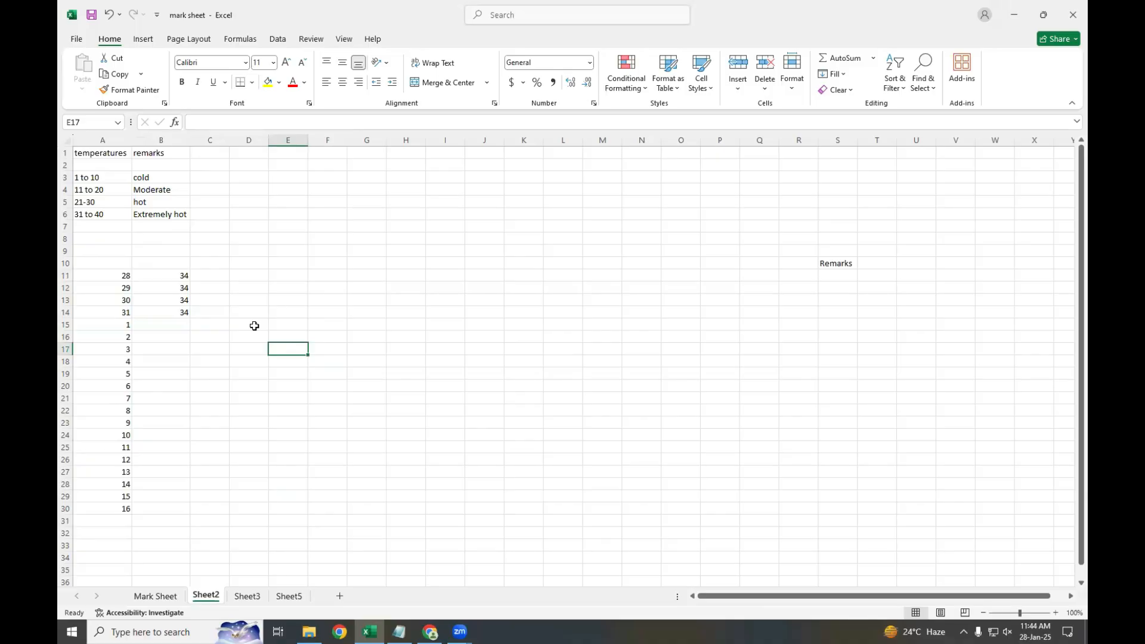
# Step: Enter the temperatures 21, 21 and 22 in B12 to B14 and fill the B11:B14 series down to B30
pyautogui.moveTo(179, 276); pyautogui.dragTo(184, 310)
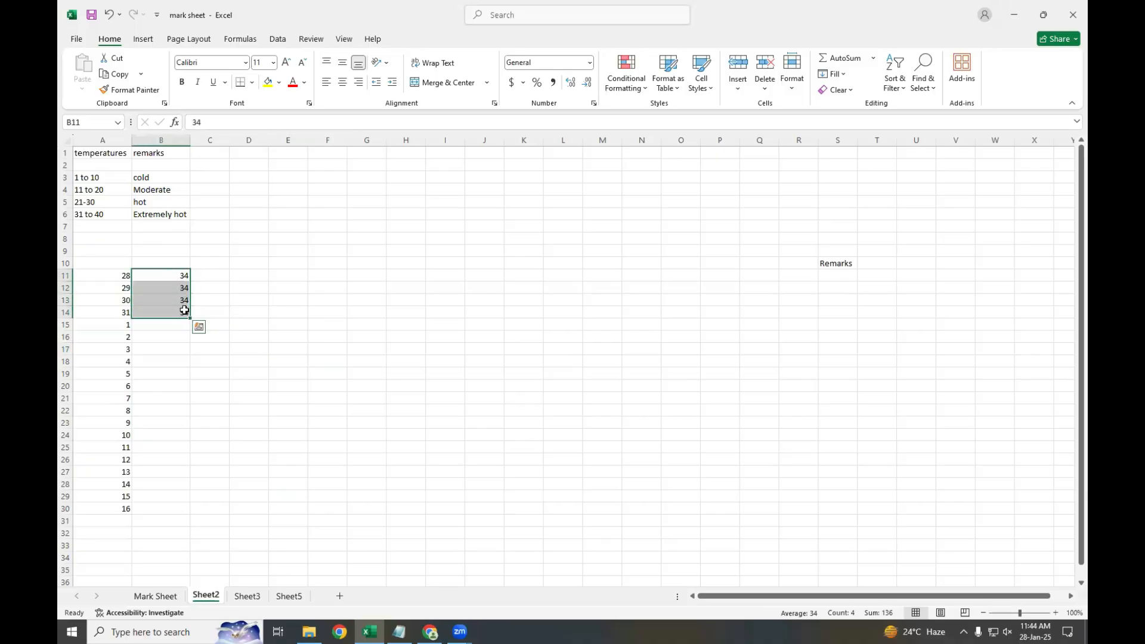
pyautogui.click(179, 289)
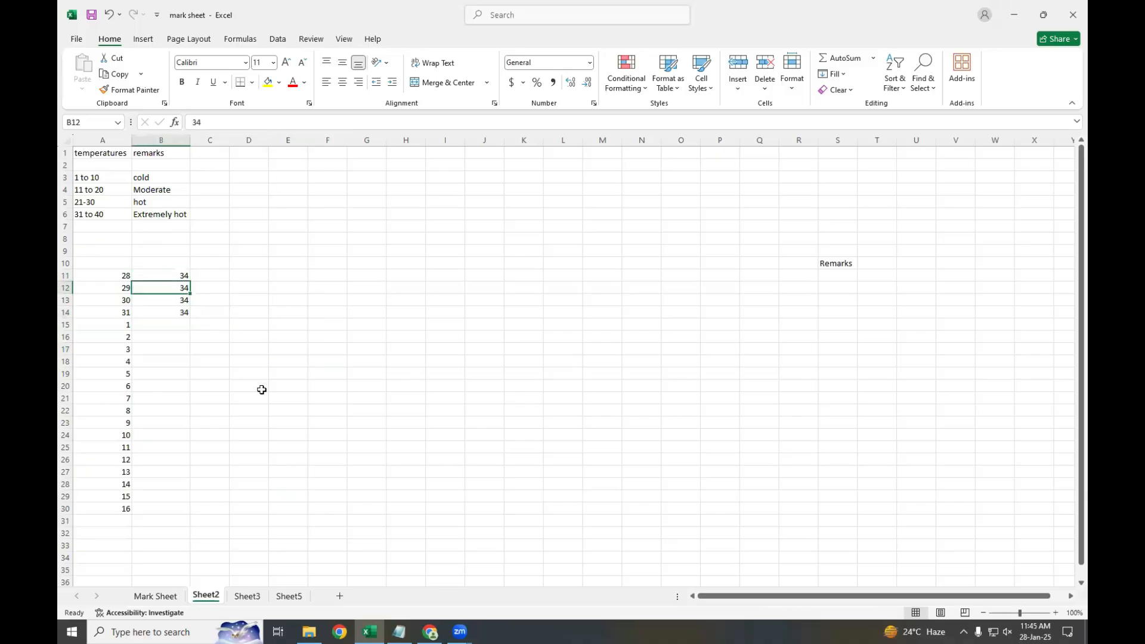
pyautogui.write('21')
pyautogui.press('Return')
pyautogui.write('21')
pyautogui.press('Return')
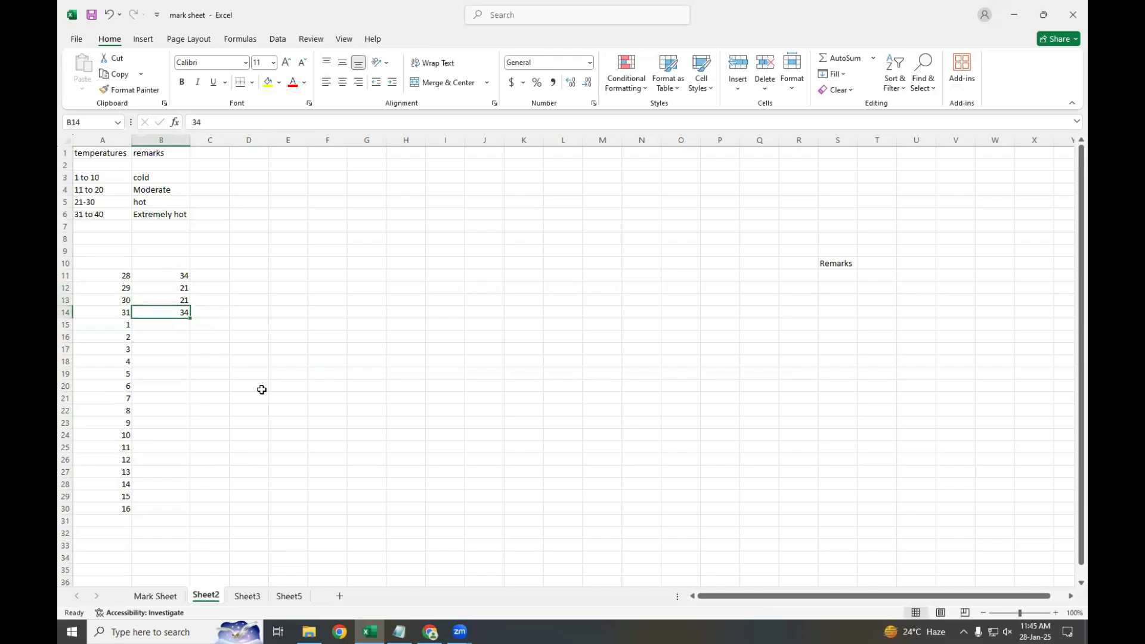
pyautogui.write('22')
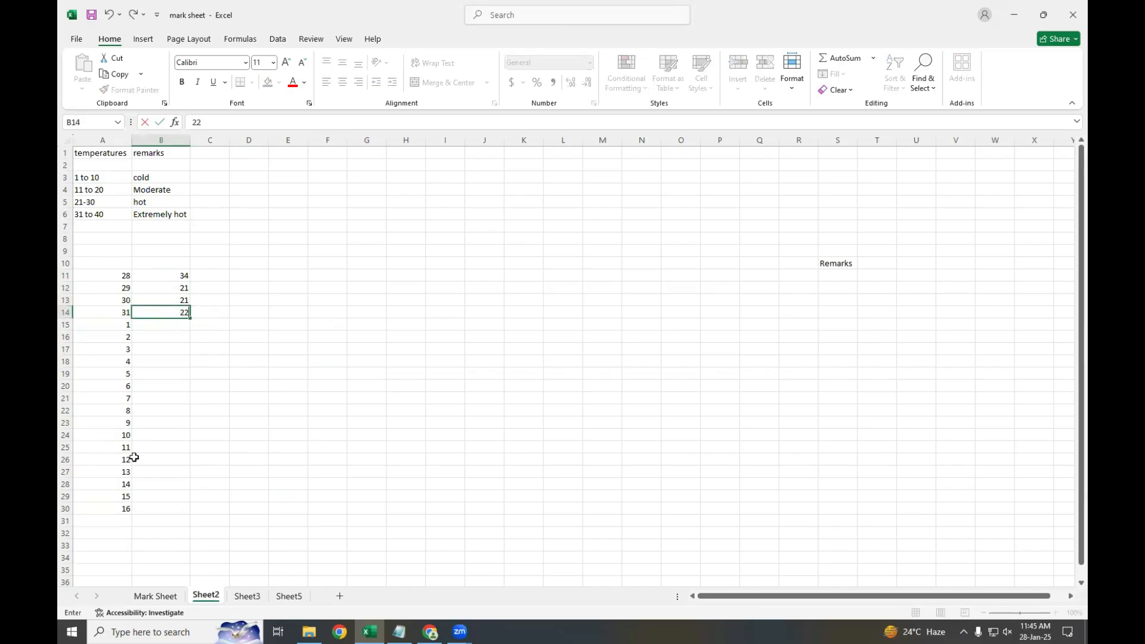
pyautogui.click(210, 449)
pyautogui.moveTo(179, 277); pyautogui.dragTo(185, 517)
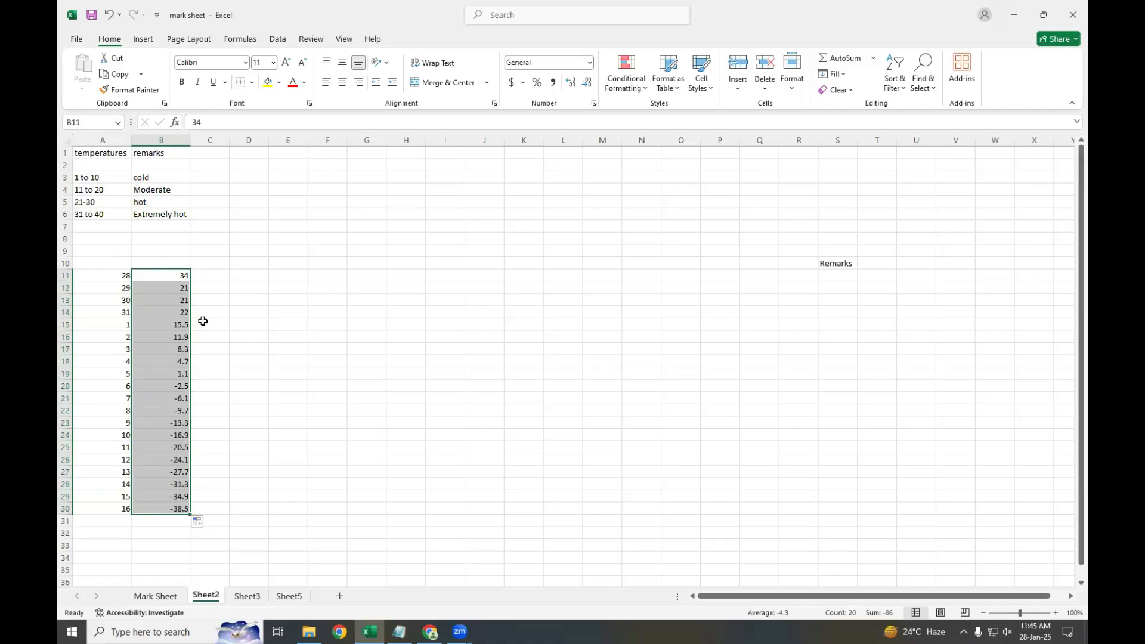
pyautogui.click(186, 273)
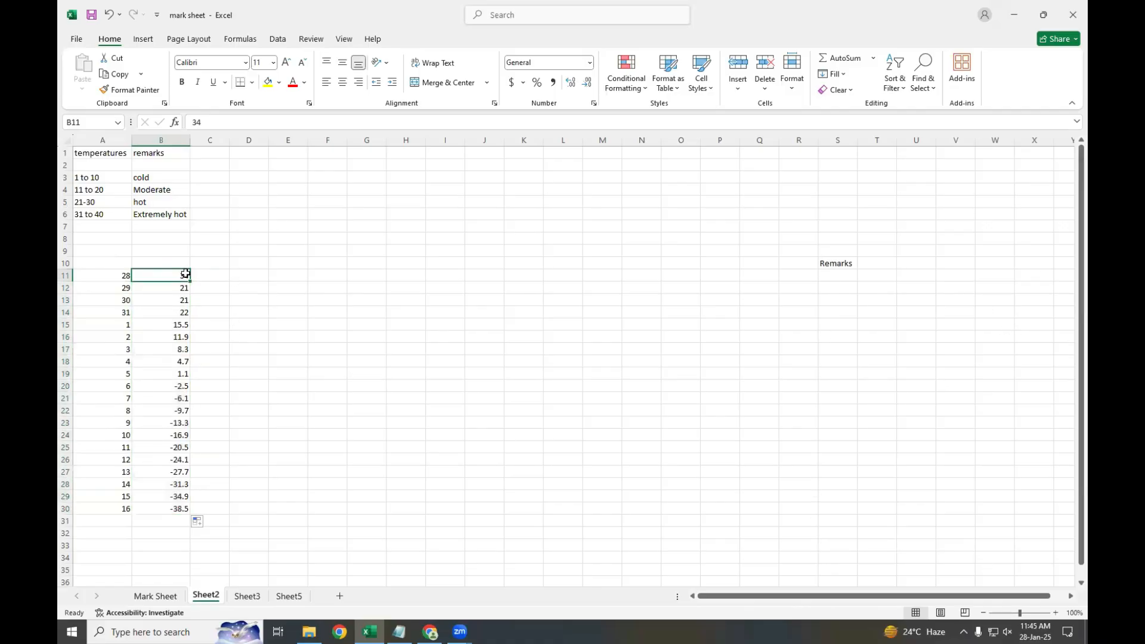
pyautogui.click(828, 274)
pyautogui.click(186, 291)
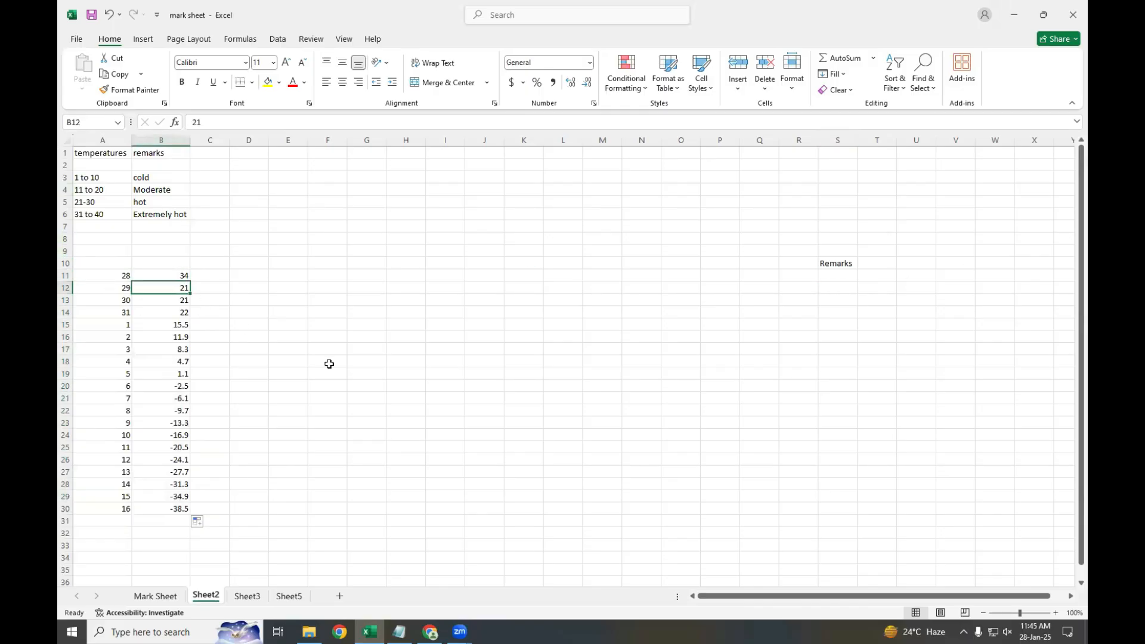
pyautogui.click(851, 277)
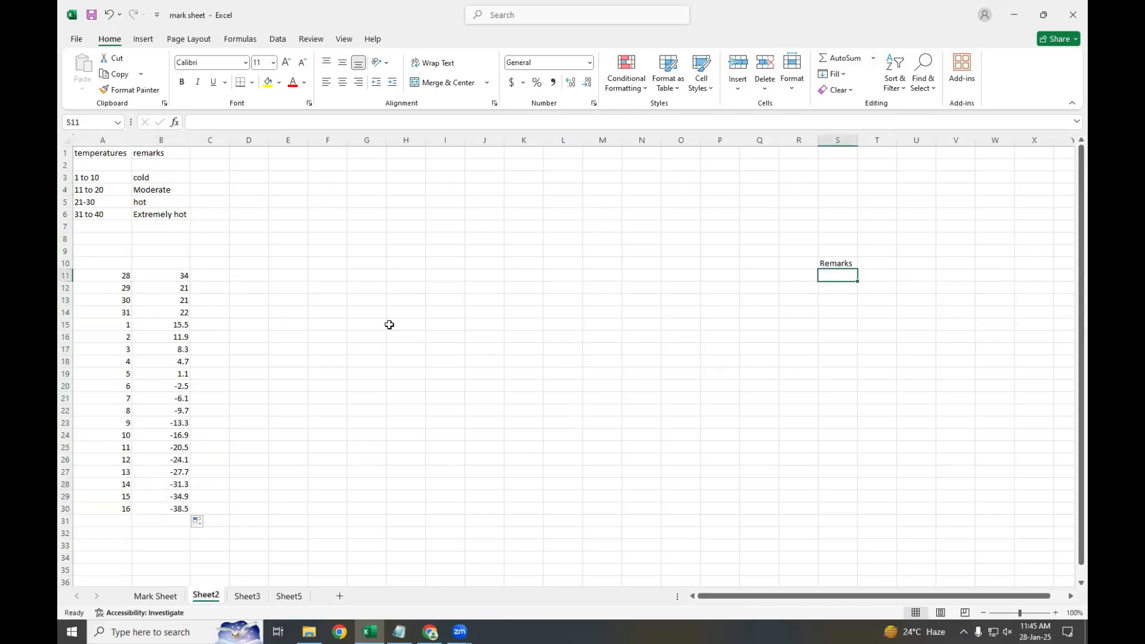
pyautogui.click(177, 314)
pyautogui.click(847, 296)
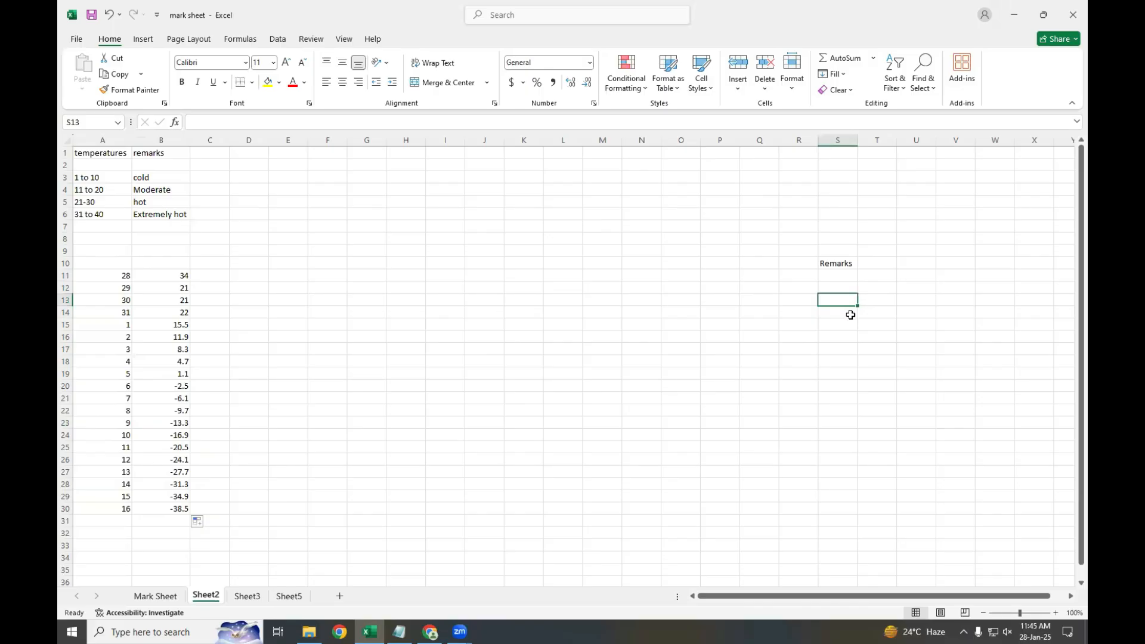
# Step: Clear the day numbers and temperatures from A11 to B30
pyautogui.moveTo(108, 275); pyautogui.dragTo(182, 510)
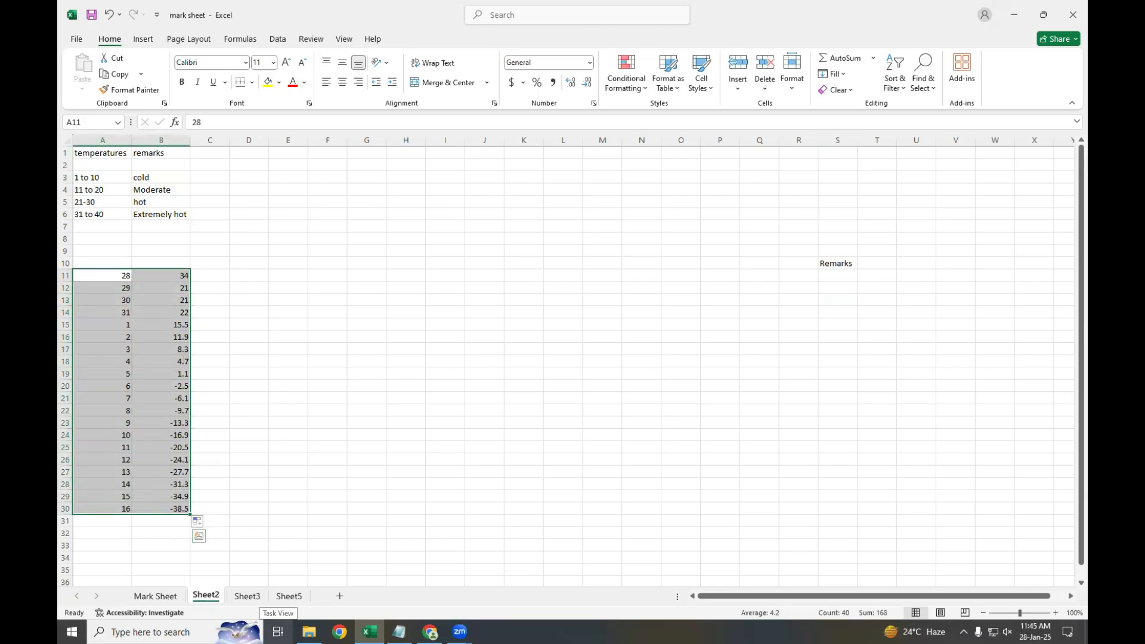
pyautogui.press('Delete')
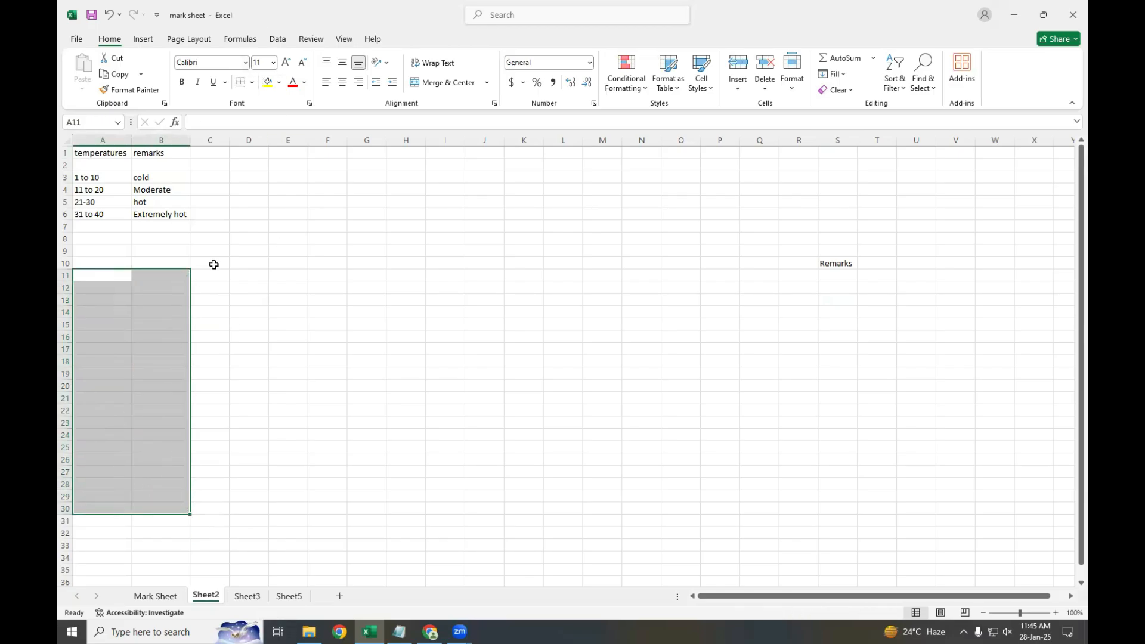
# Step: Start an IF formula in B11 with the logical test temp>=10, followed by a comma for the next argument
pyautogui.click(173, 276)
pyautogui.write('=')
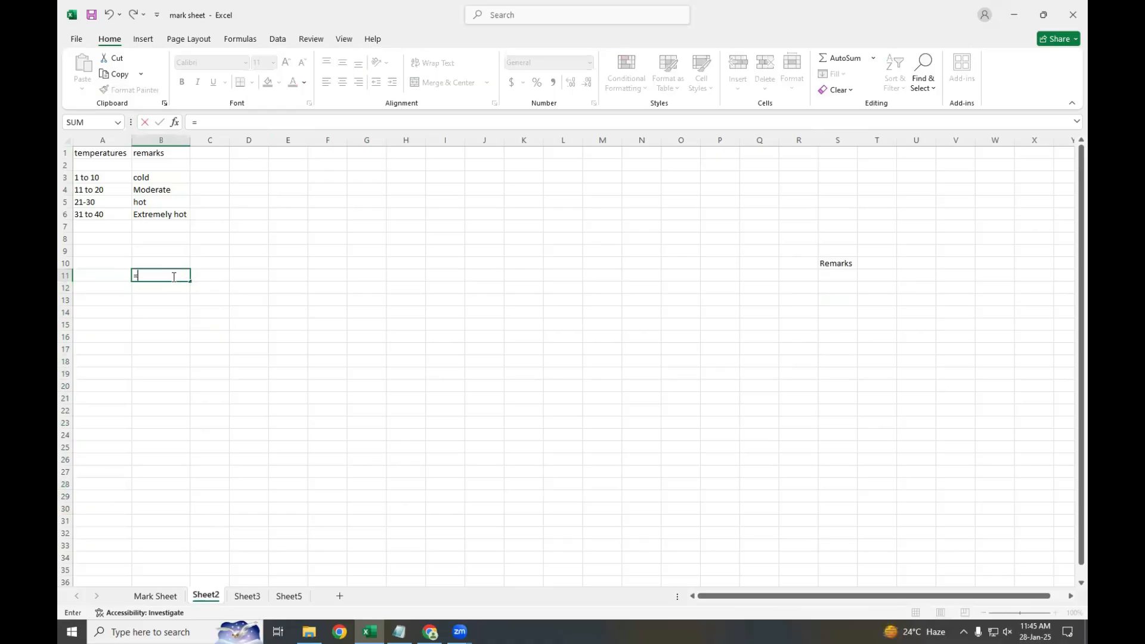
pyautogui.write('if(')
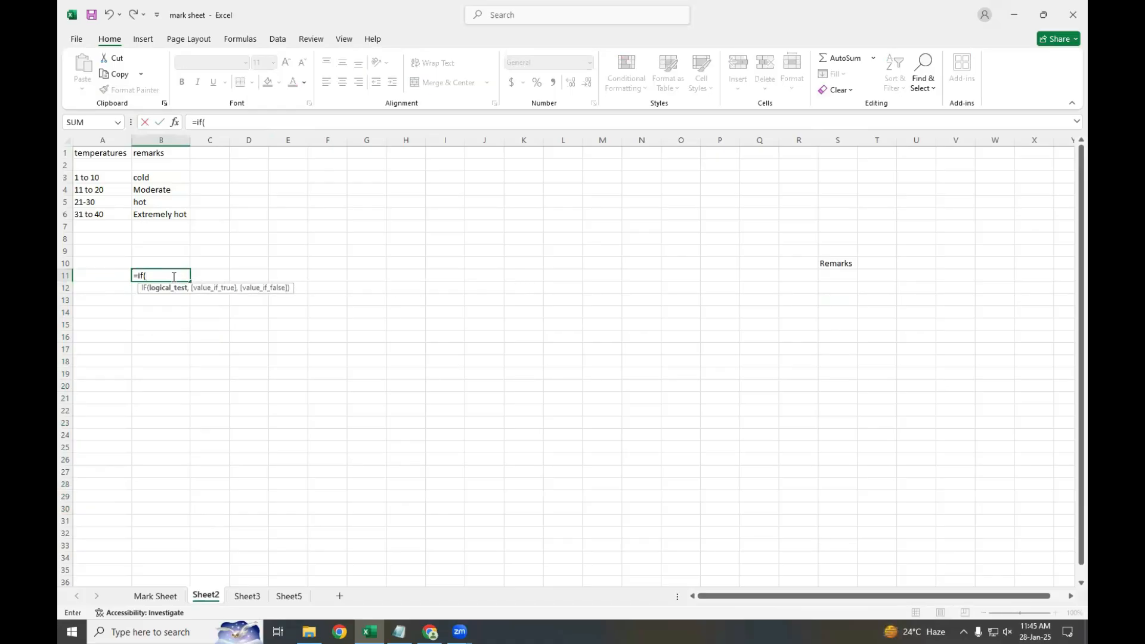
pyautogui.write('temop')
pyautogui.press('BackSpace')
pyautogui.press('BackSpace')
pyautogui.write('p>=10')
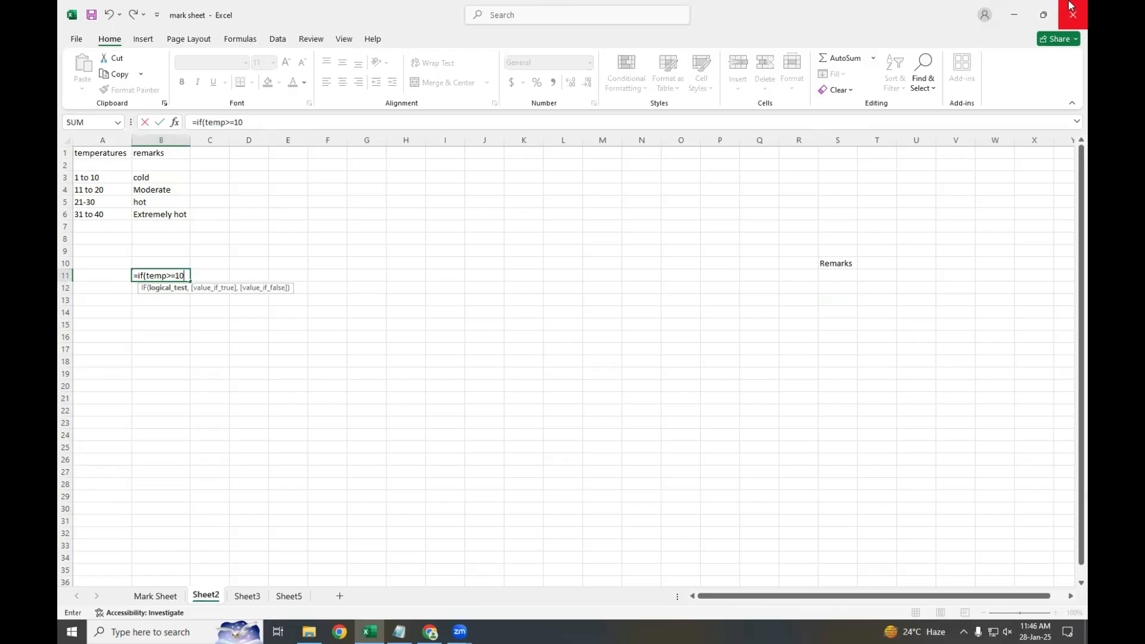
pyautogui.write(' ,')
pyautogui.press('Left')
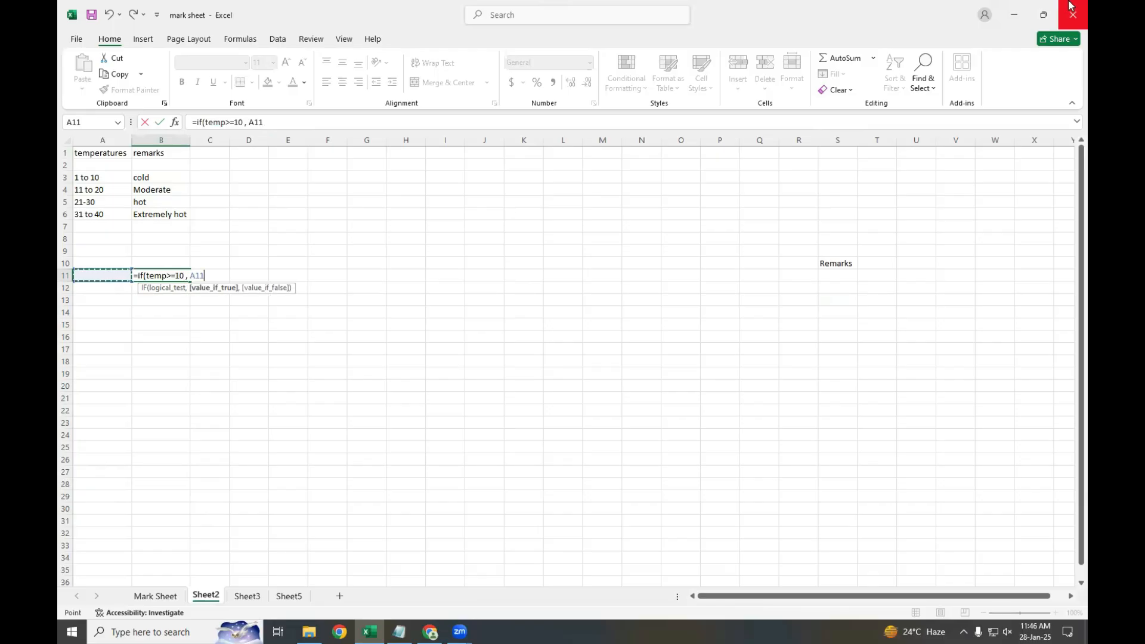
# Step: Change the logical test in the B11 formula to temp<=10 and set its value if true to "Cold"
pyautogui.click(229, 121)
pyautogui.press('BackSpace')
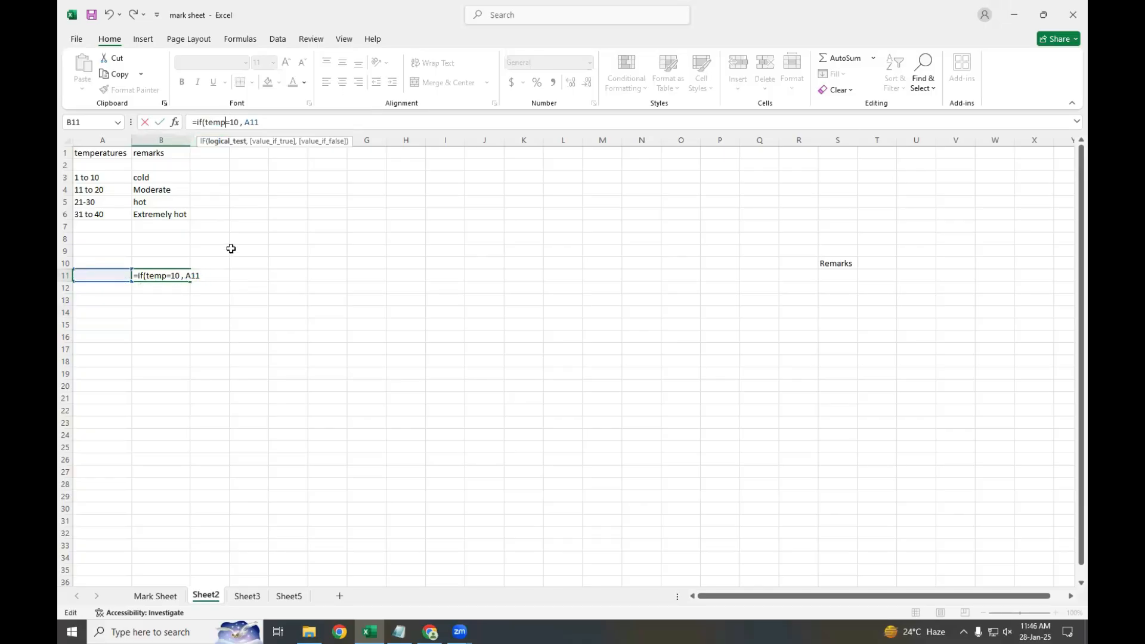
pyautogui.write('<')
pyautogui.click(262, 121)
pyautogui.press('BackSpace')
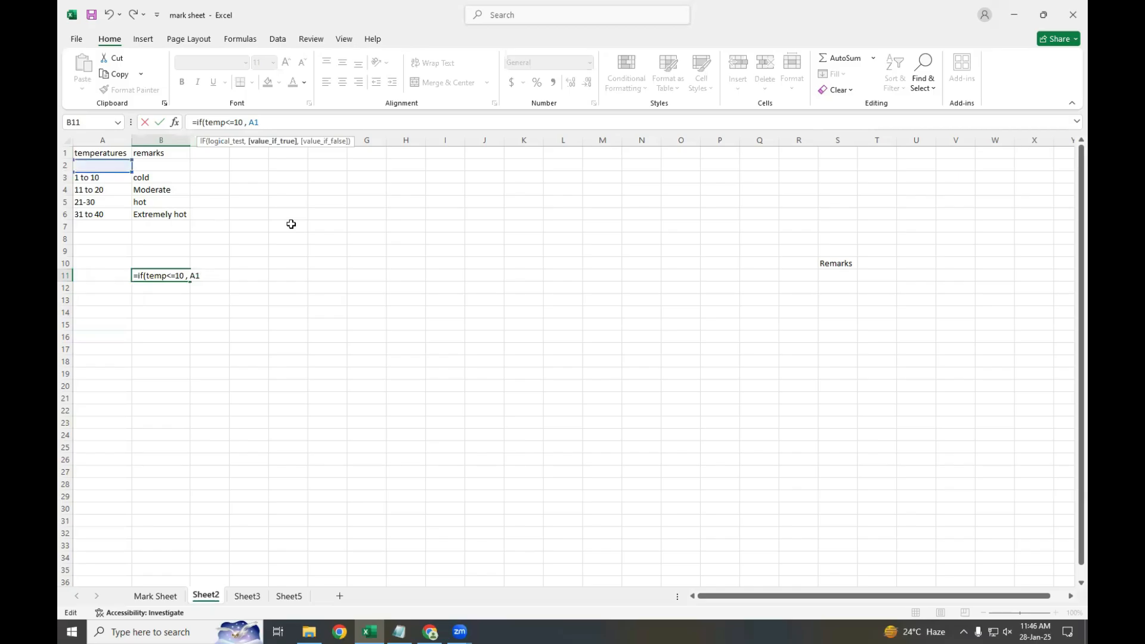
pyautogui.press('BackSpace')
pyautogui.press('BackSpace')
pyautogui.write('"Cold')
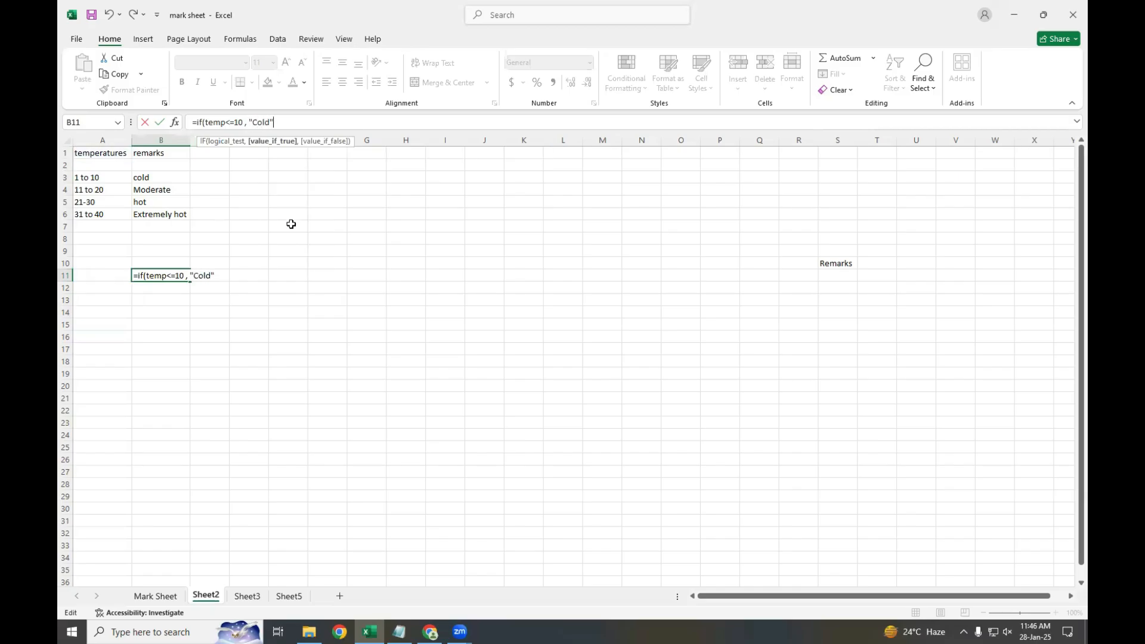
# Step: Nest a second IF testing temp<=20 with the result Moderate, and start a third nested IF on temp
pyautogui.write('",if(t')
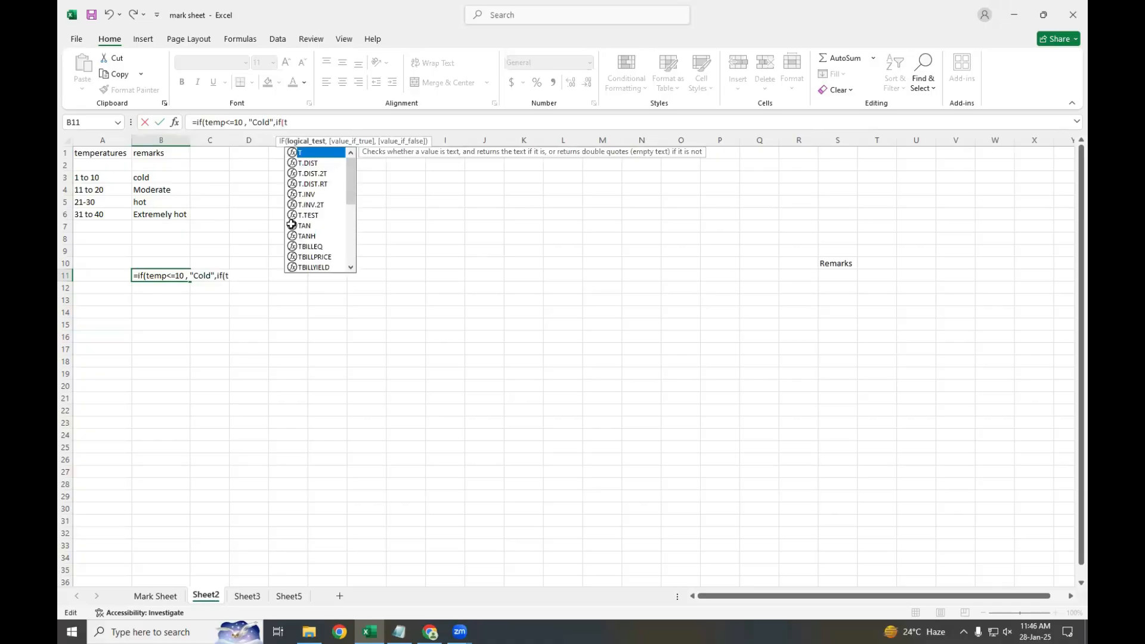
pyautogui.write('emp')
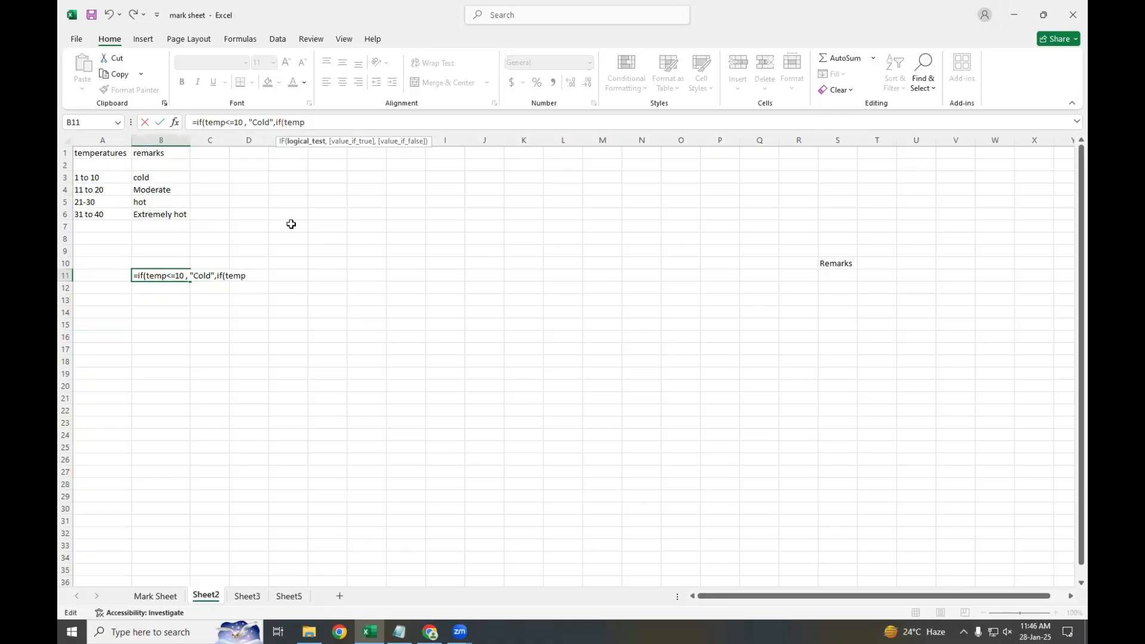
pyautogui.write('<=20,"')
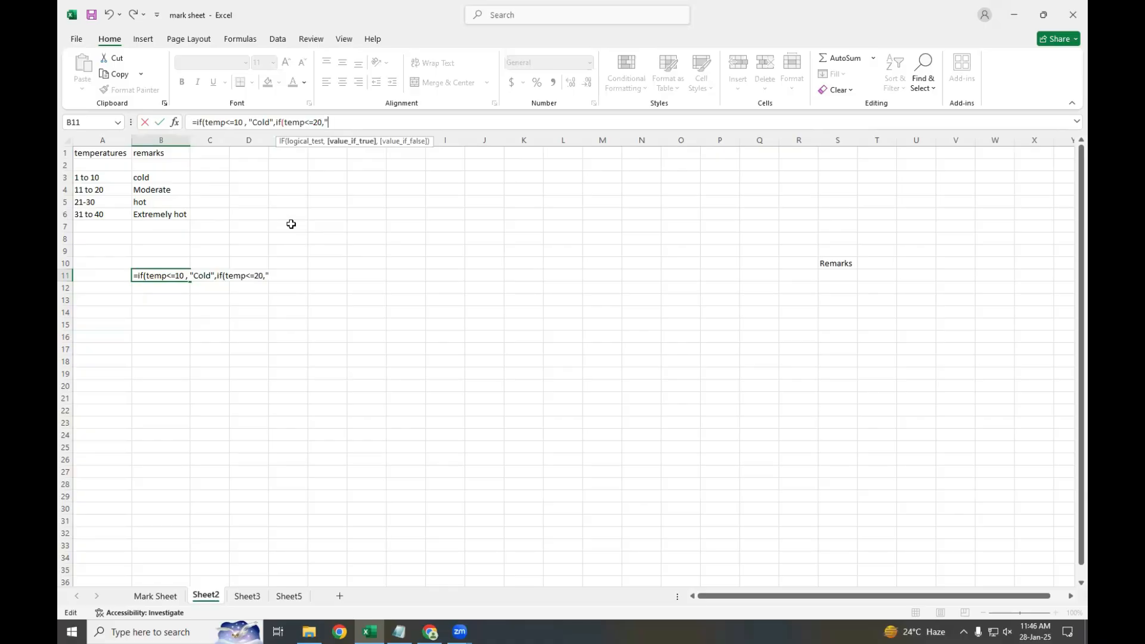
pyautogui.write('Moderat')
pyautogui.write('e,if(temp<')
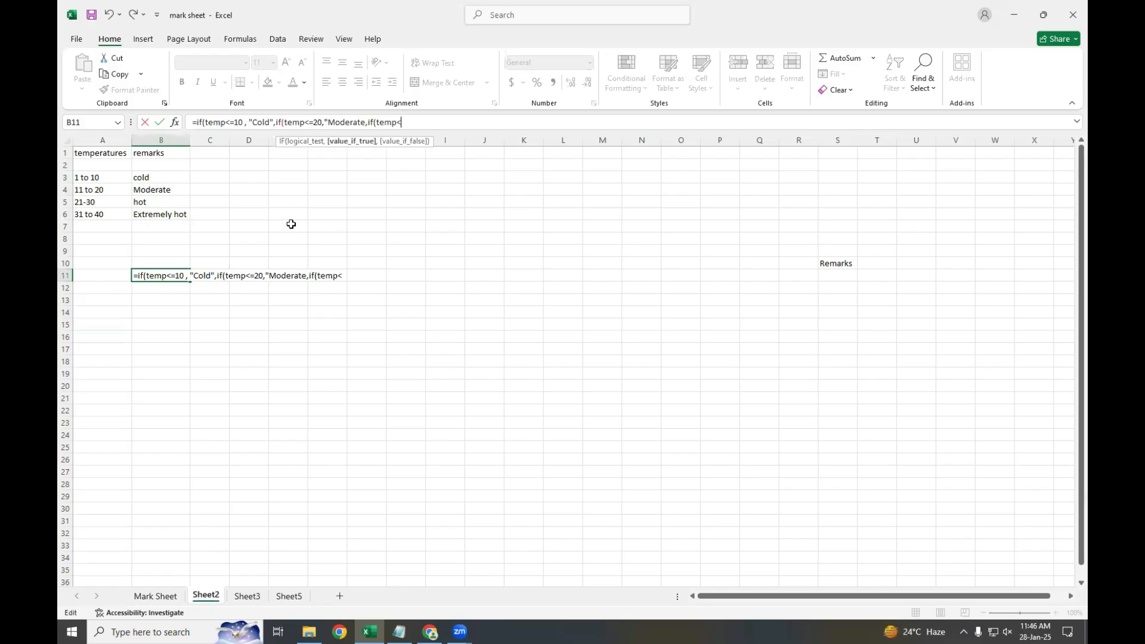
# Step: Complete the third IF with temp<=30, Hot and "Extremly Hot", close all three parentheses and try to enter the formula
pyautogui.write('=30,"Hot,')
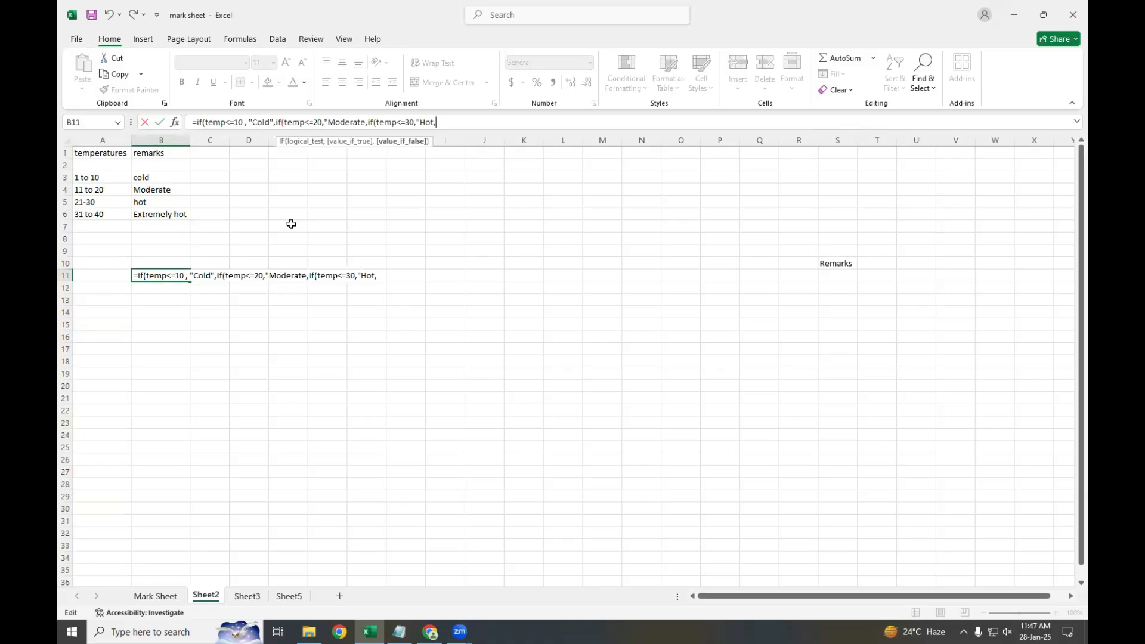
pyautogui.write('"Extremly Hot")')
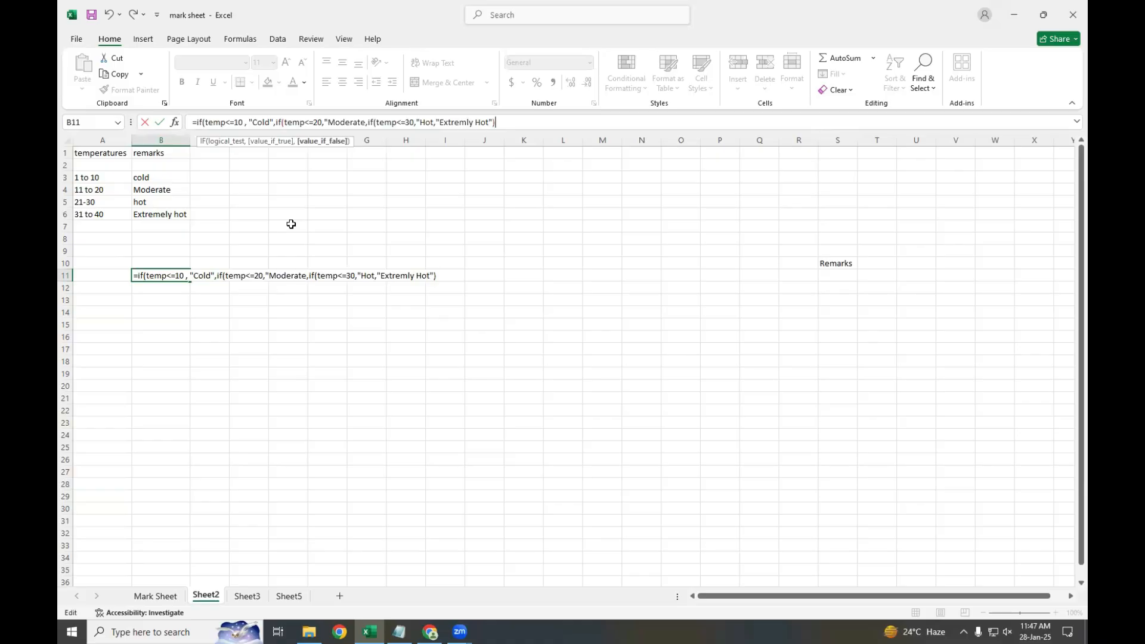
pyautogui.write(')')
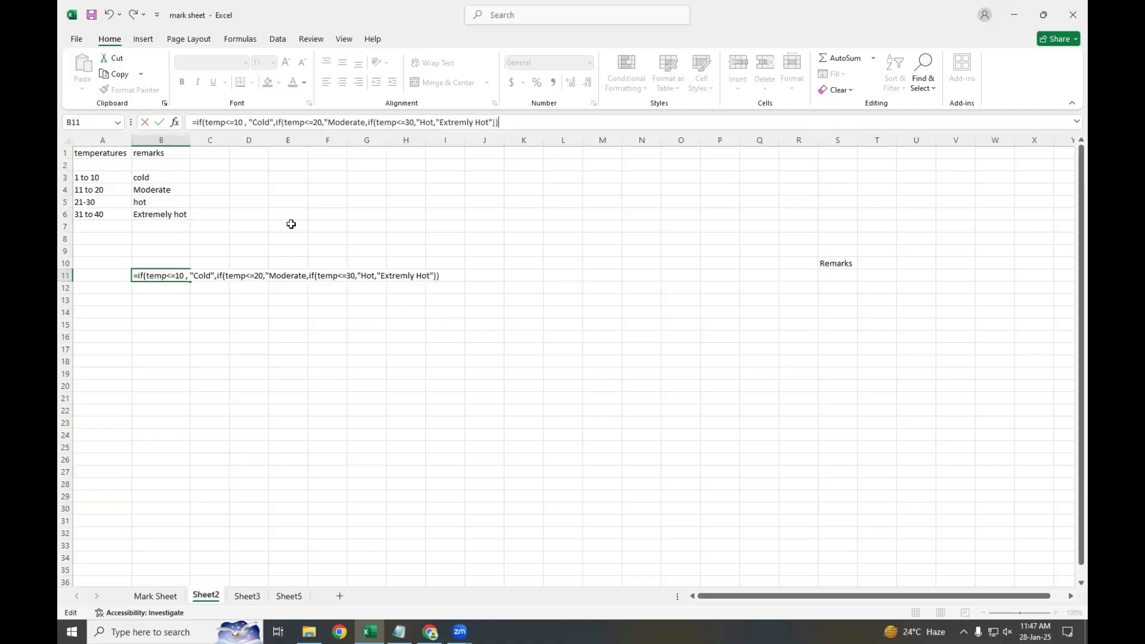
pyautogui.write(')')
pyautogui.press('Return')
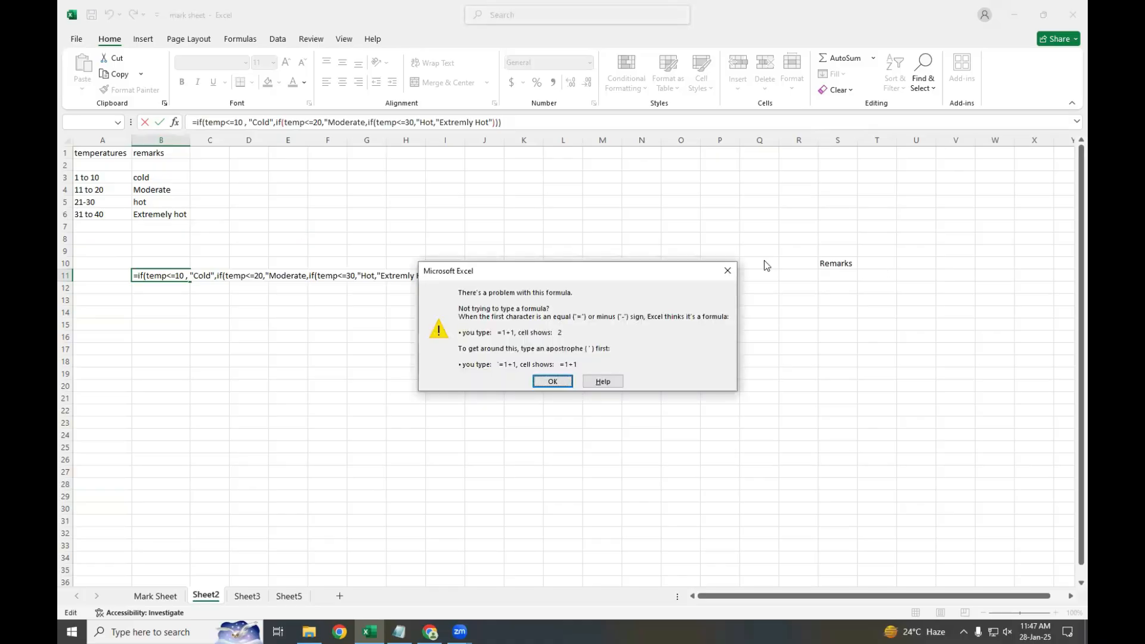
pyautogui.click(725, 271)
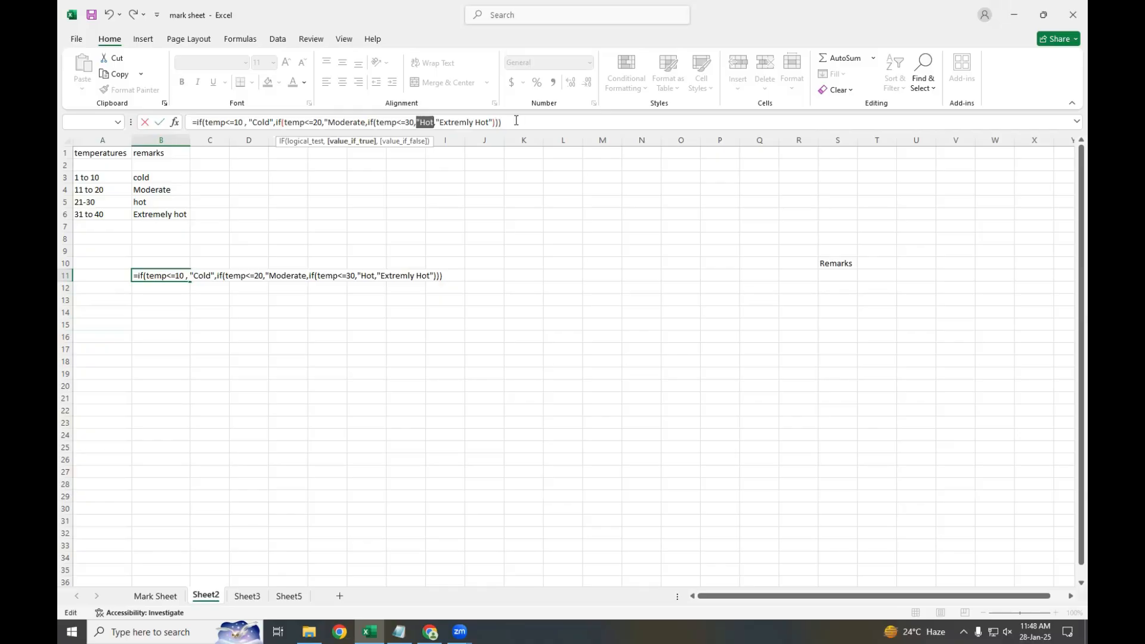
# Step: Discard the temperature remarks formula being edited in B11
pyautogui.moveTo(515, 120); pyautogui.dragTo(102, 117)
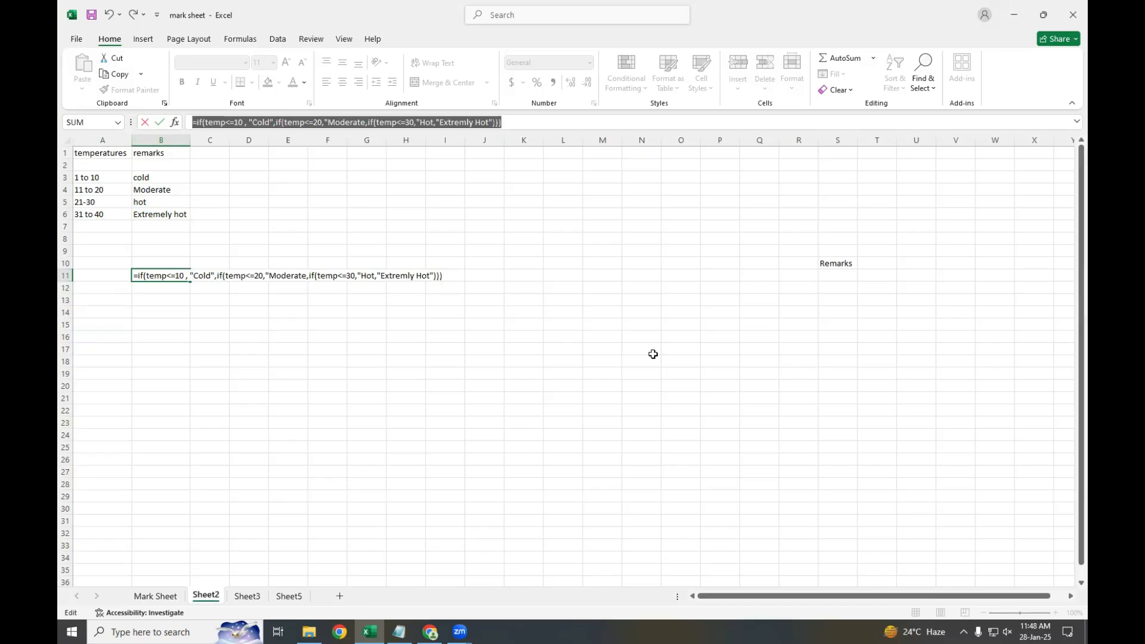
pyautogui.press('Escape')
pyautogui.click(325, 327)
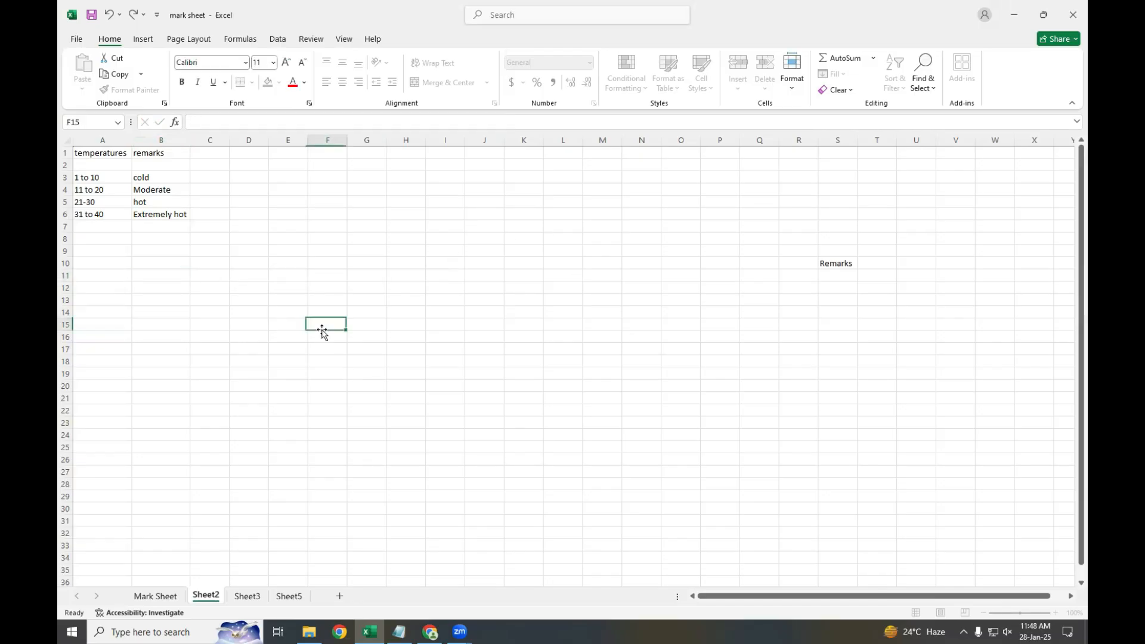
# Step: Enter the numbers 2, 4, 6, 8 and 10 in cells C10 to C14
pyautogui.click(222, 258)
pyautogui.write('2')
pyautogui.press('Return')
pyautogui.write('4')
pyautogui.press('Return')
pyautogui.write('6')
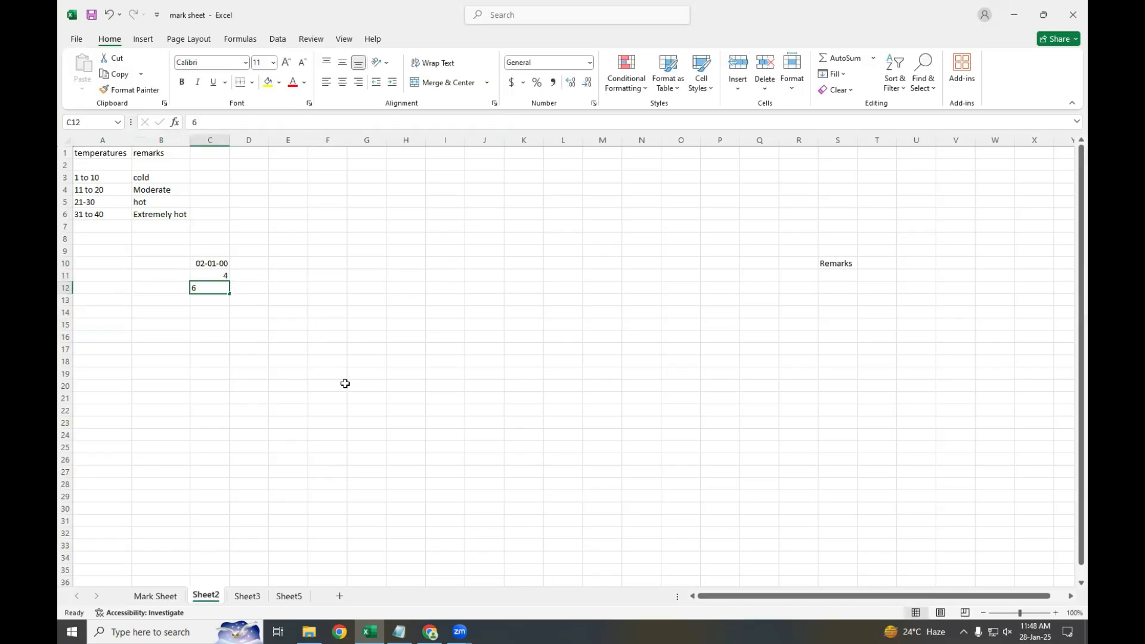
pyautogui.press('Return')
pyautogui.write('8')
pyautogui.press('Return')
pyautogui.write('10')
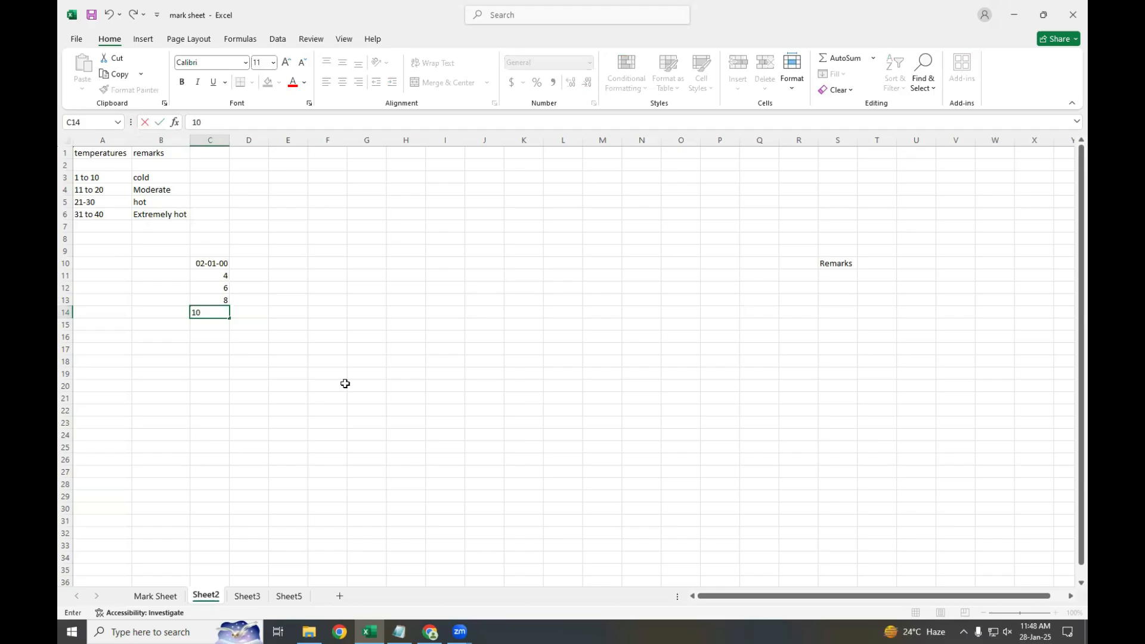
pyautogui.press('Return')
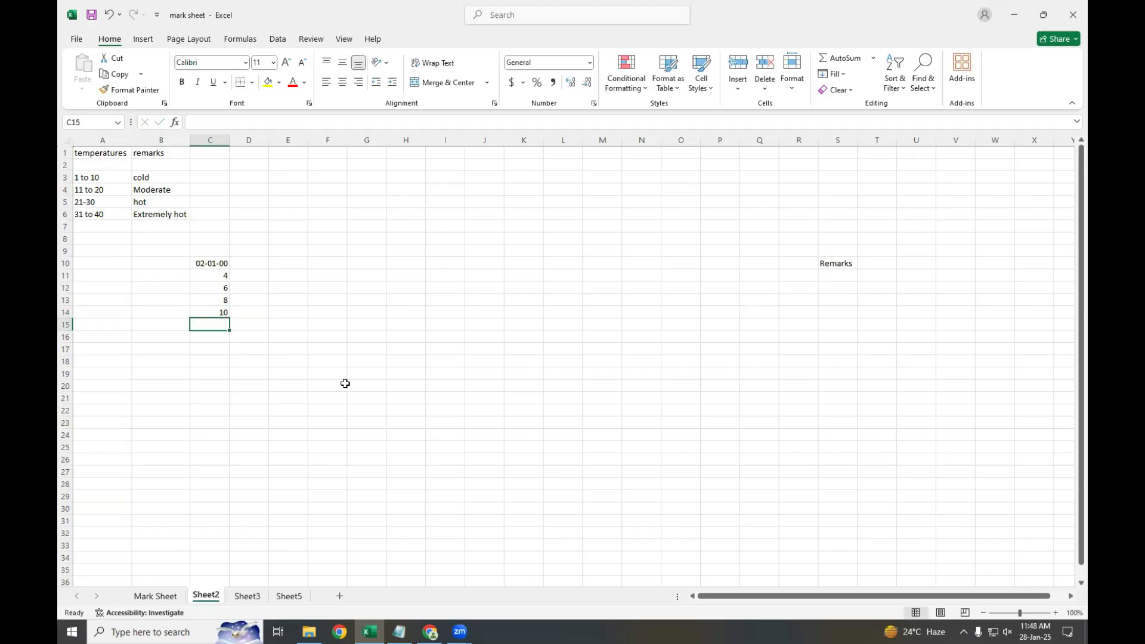
# Step: Enter the numbers 54, 34, 23, 67, 34 and 87 in cells C15 to C20
pyautogui.write('54')
pyautogui.press('Return')
pyautogui.write('34')
pyautogui.press('Return')
pyautogui.write('23')
pyautogui.press('Return')
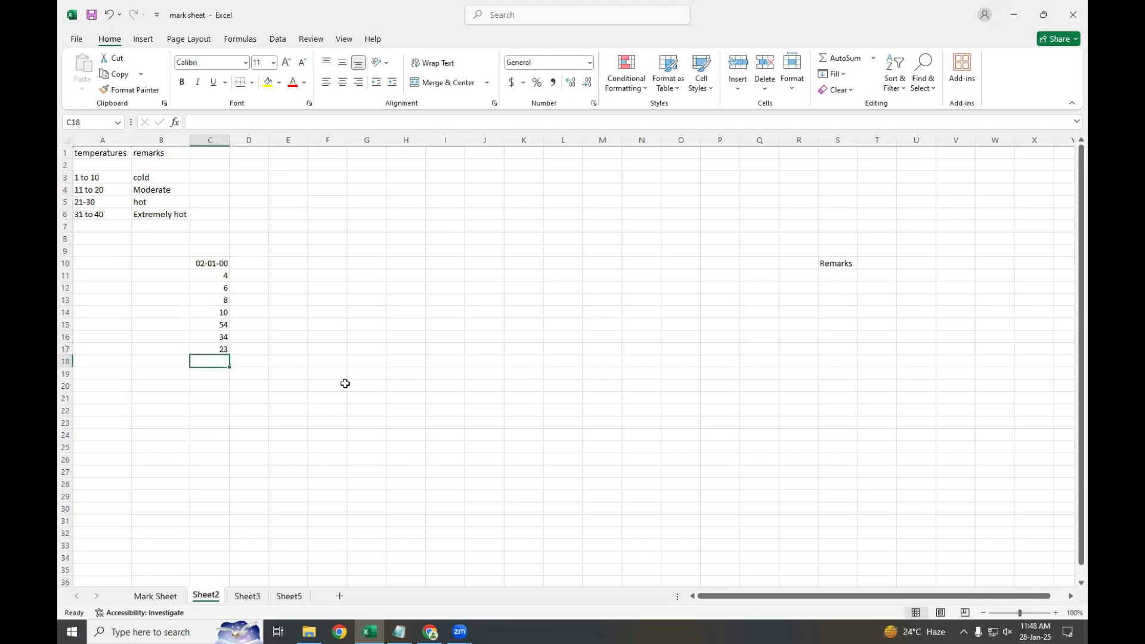
pyautogui.write('67')
pyautogui.press('Return')
pyautogui.write('34')
pyautogui.press('Return')
pyautogui.write('87')
pyautogui.press('Return')
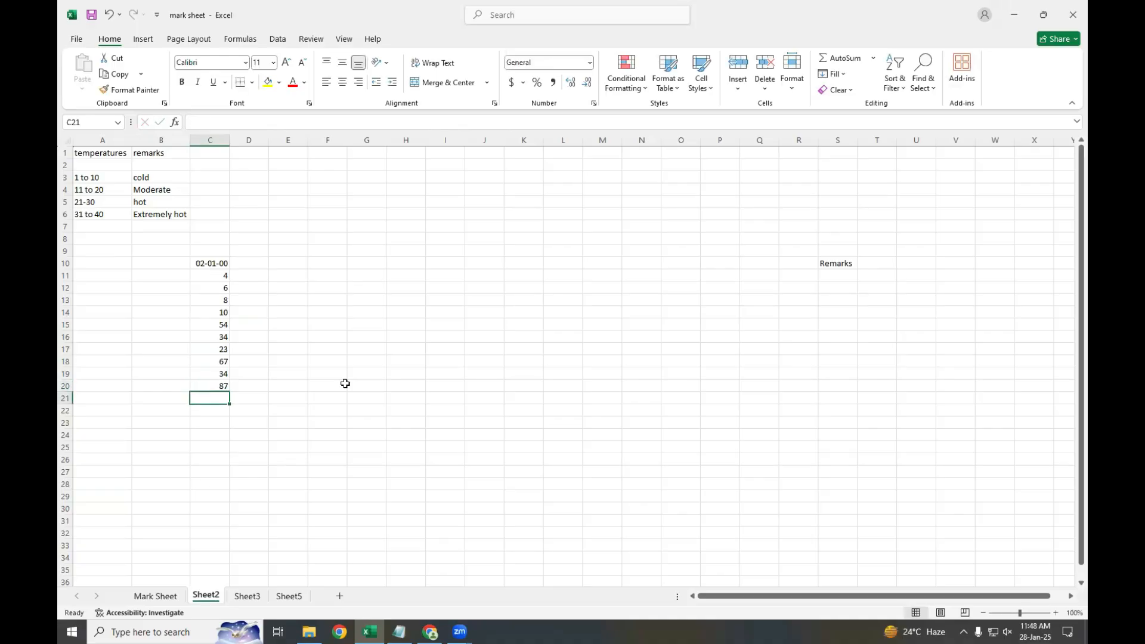
# Step: Enter the numbers 45, 7 and 54 in cells C21 to C23
pyautogui.write('45')
pyautogui.press('Return')
pyautogui.write('7')
pyautogui.press('Return')
pyautogui.write('54')
pyautogui.press('Return')
# Step: Replace the number in C10 with the heading Numbers and add the heading Result in D10
pyautogui.press('Up')
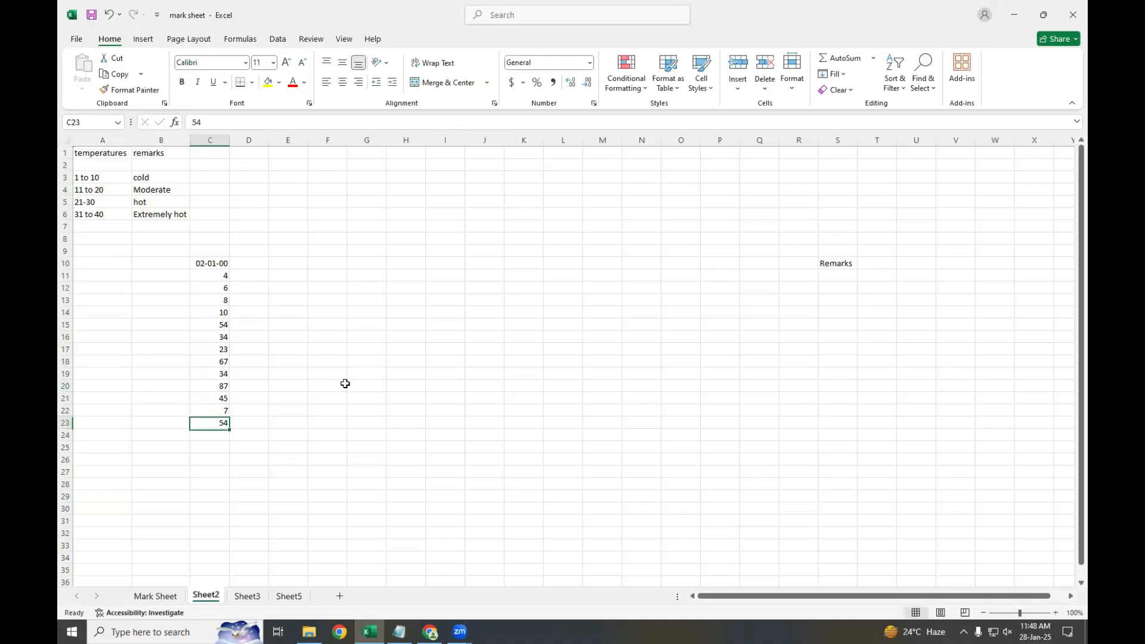
pyautogui.press('Up')
pyautogui.press('Up')
pyautogui.press('Up')
pyautogui.press('Up')
pyautogui.press('Up')
pyautogui.press('Up')
pyautogui.press('Up')
pyautogui.press('Up')
pyautogui.press('Up')
pyautogui.press('Up')
pyautogui.press('Up')
pyautogui.press('Up')
pyautogui.press('Up')
pyautogui.press('Up')
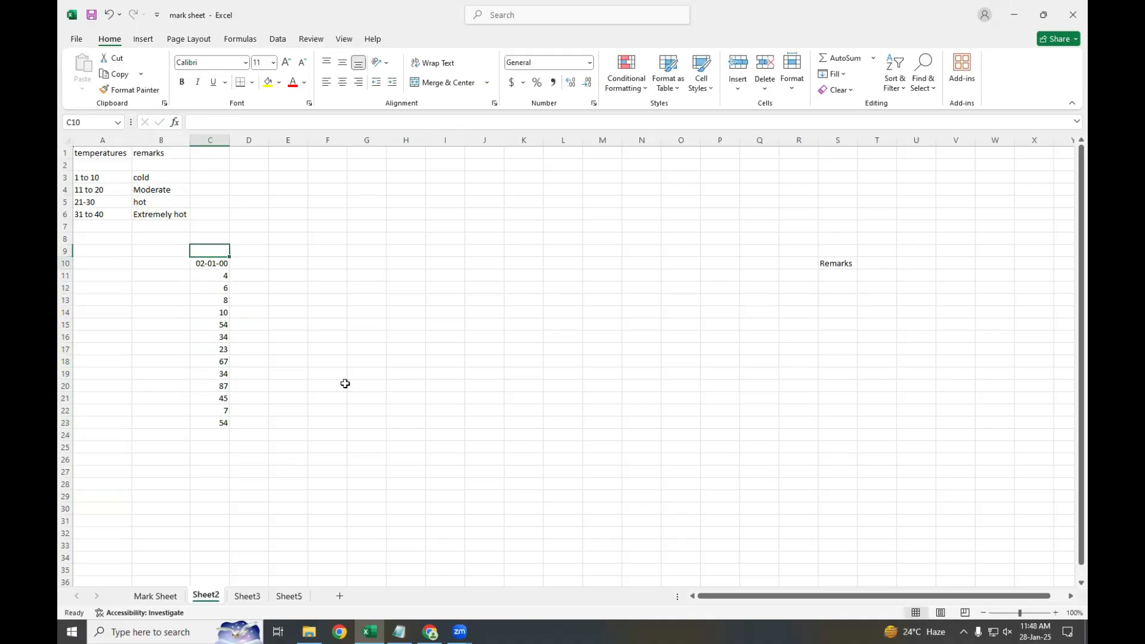
pyautogui.press('Down')
pyautogui.press('Delete')
pyautogui.write('Numbers')
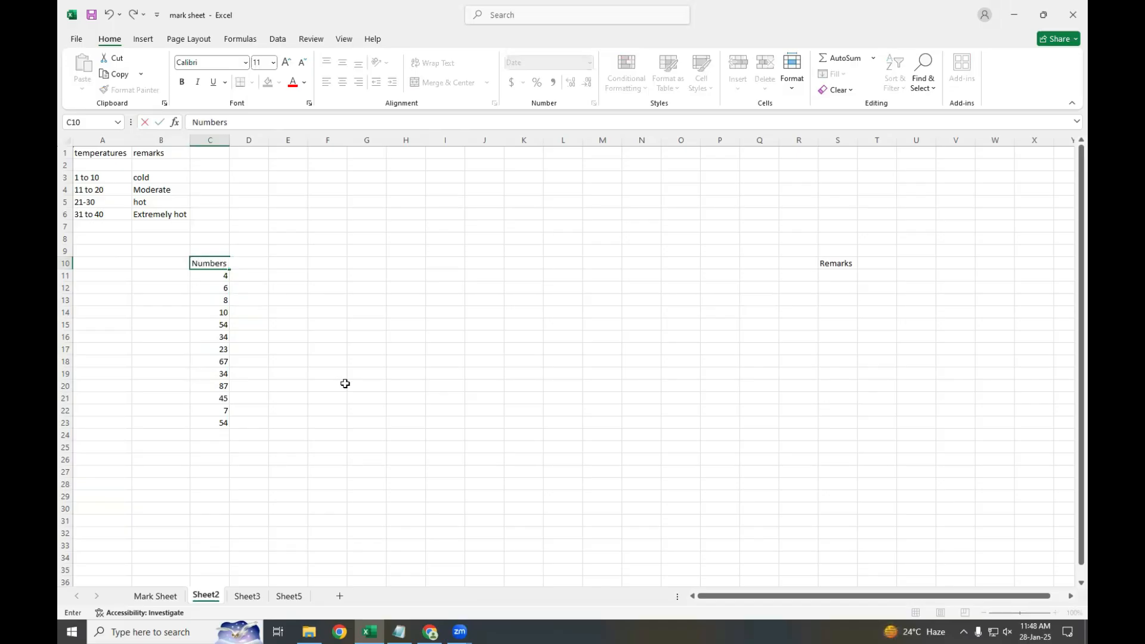
pyautogui.press('Tab')
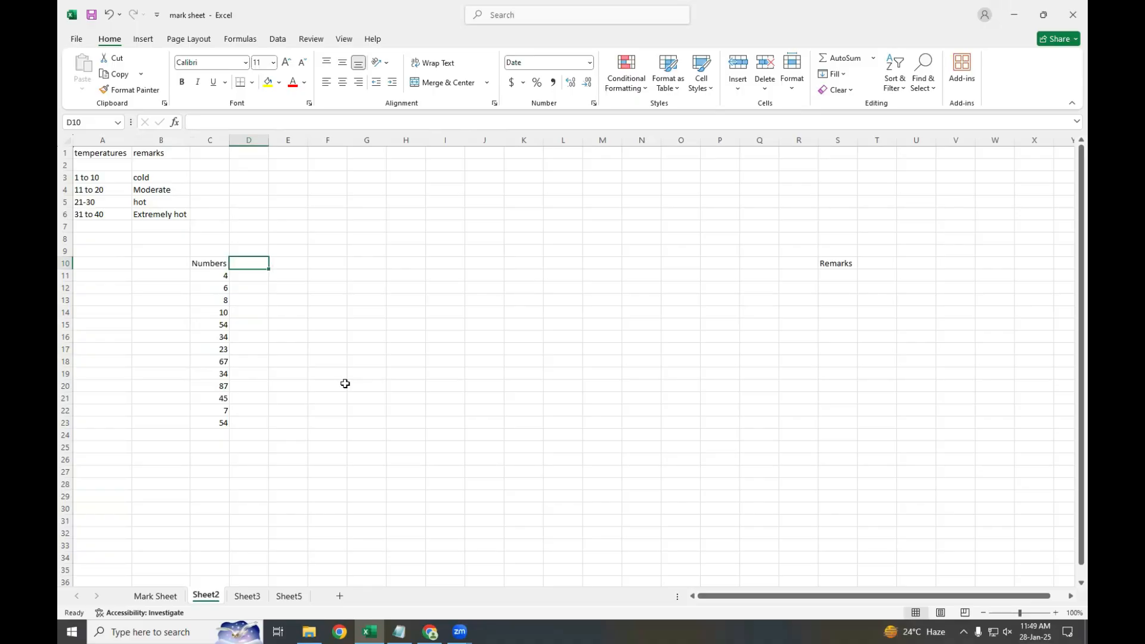
pyautogui.write('Result')
pyautogui.press('Return')
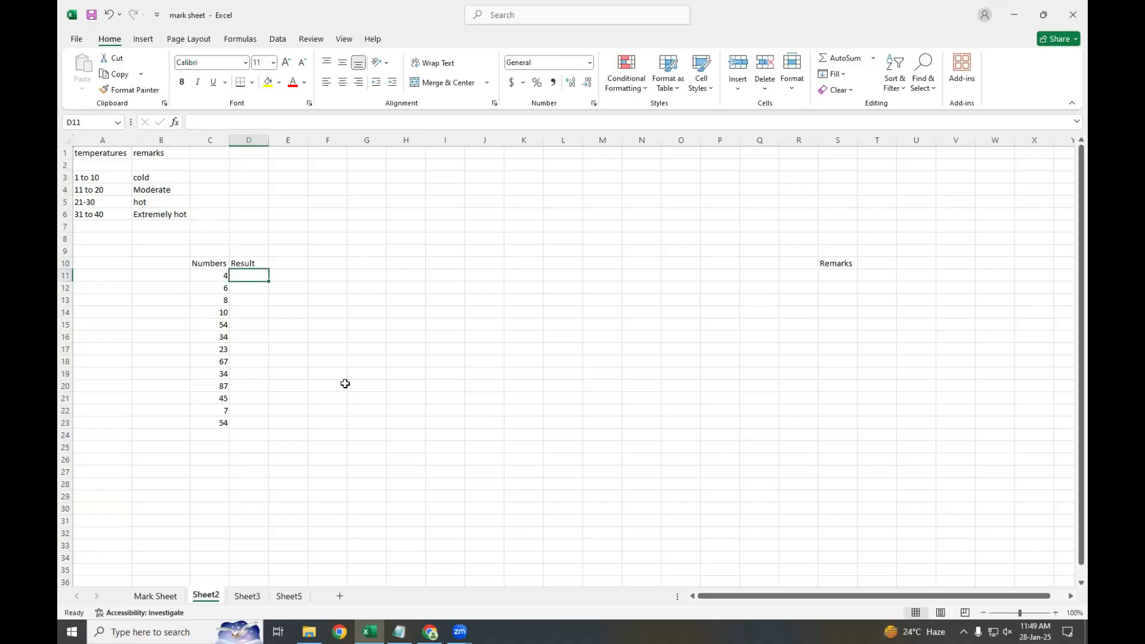
# Step: Start an IF formula in D11 with the logical test C11%2=0
pyautogui.click(267, 124)
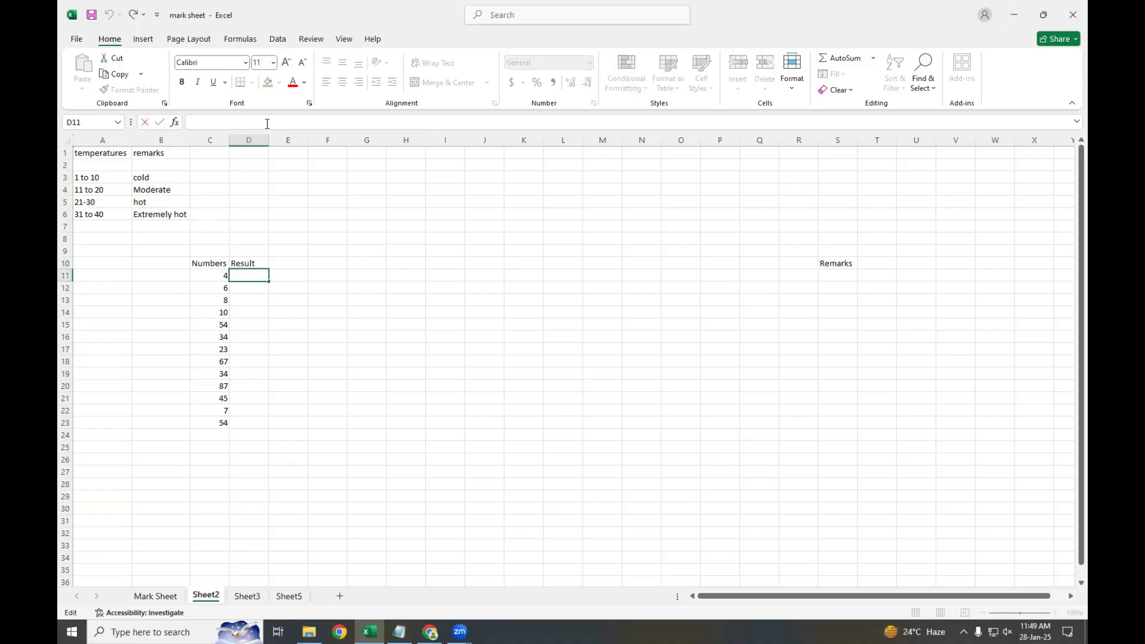
pyautogui.write('=if(')
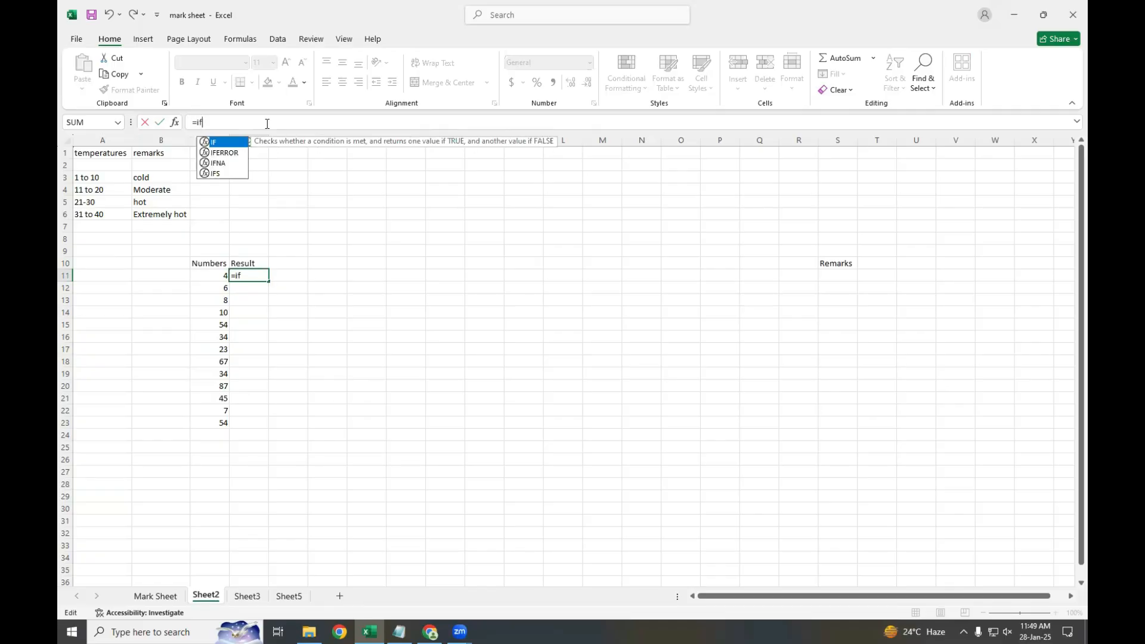
pyautogui.click(209, 276)
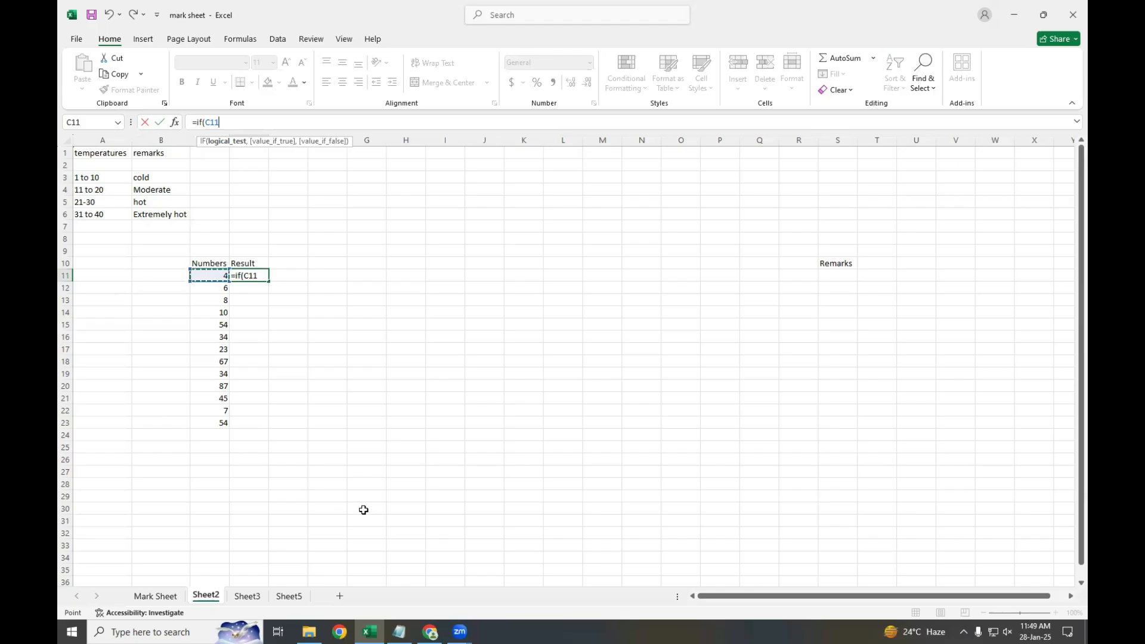
pyautogui.write('%2')
pyautogui.write('==0')
pyautogui.click(235, 124)
pyautogui.press('BackSpace')
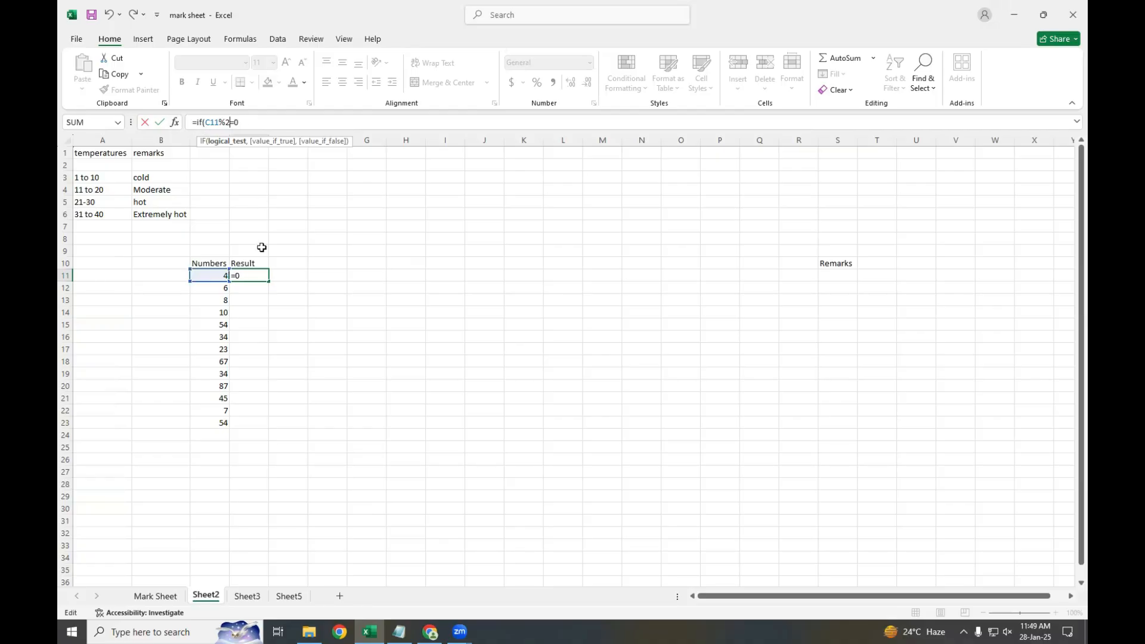
# Step: Add the results "Even" and "Odd) to the D11 formula and try to enter it
pyautogui.write(',')
pyautogui.write('Even"')
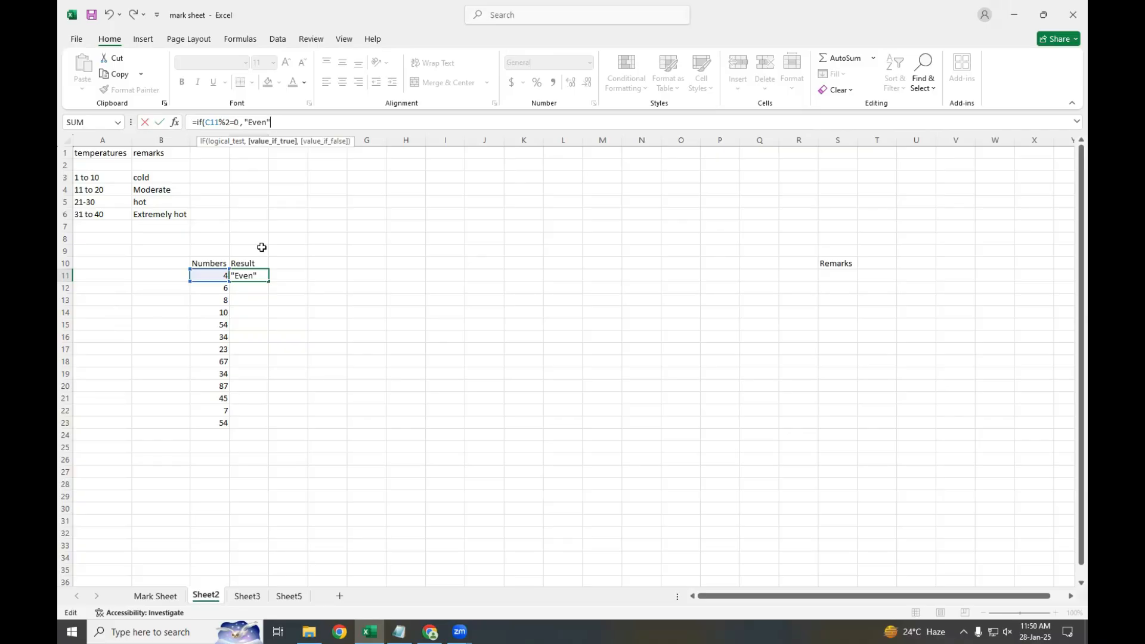
pyautogui.write(',"Odd')
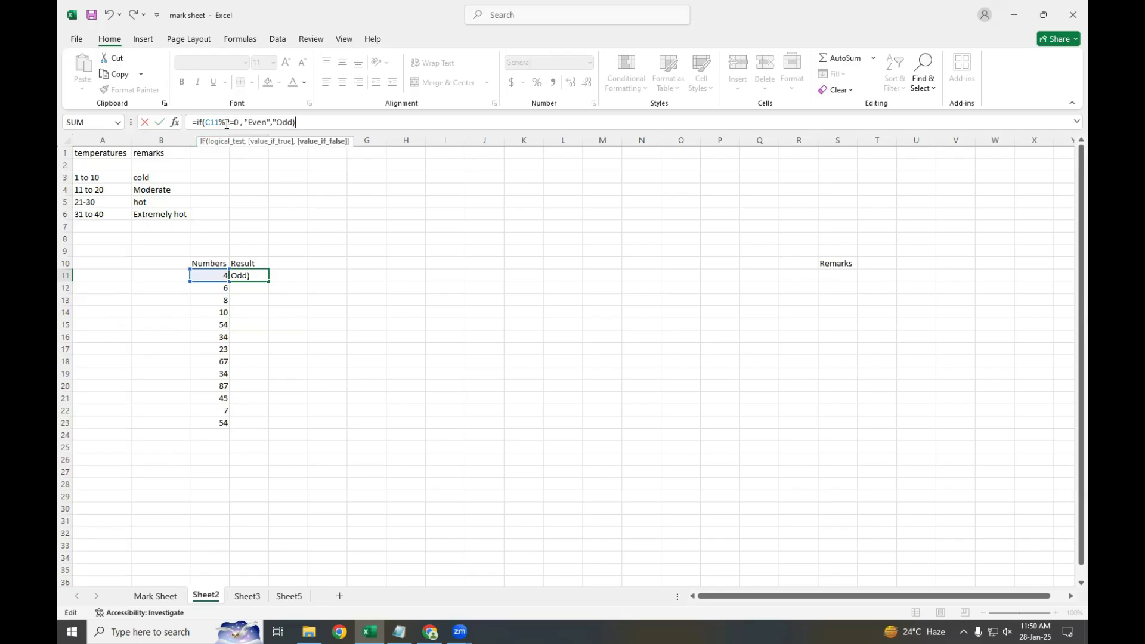
pyautogui.press('Return')
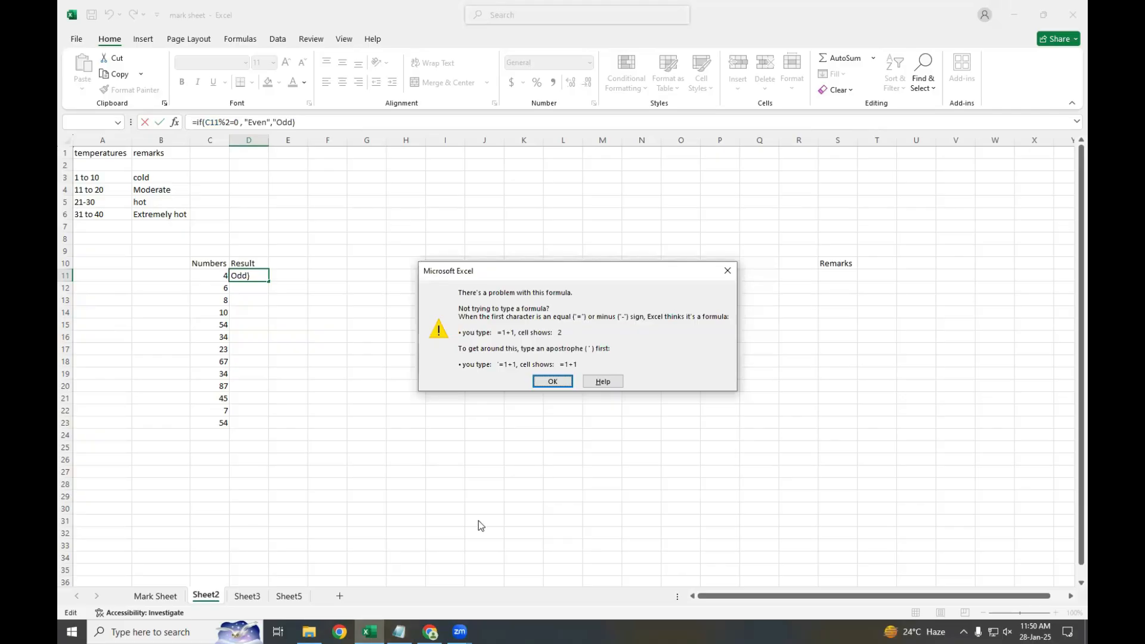
pyautogui.click(727, 271)
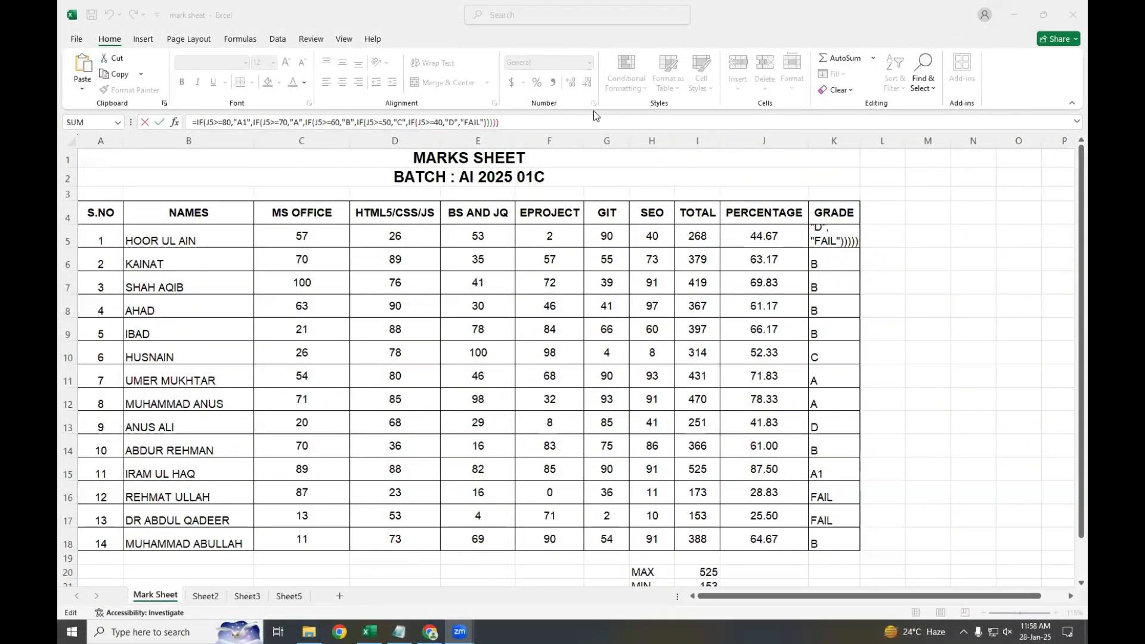
# Step: Enter the grade formula in K5 of the Mark Sheet and vertically centre the grades in K5 to K18
pyautogui.press('Return')
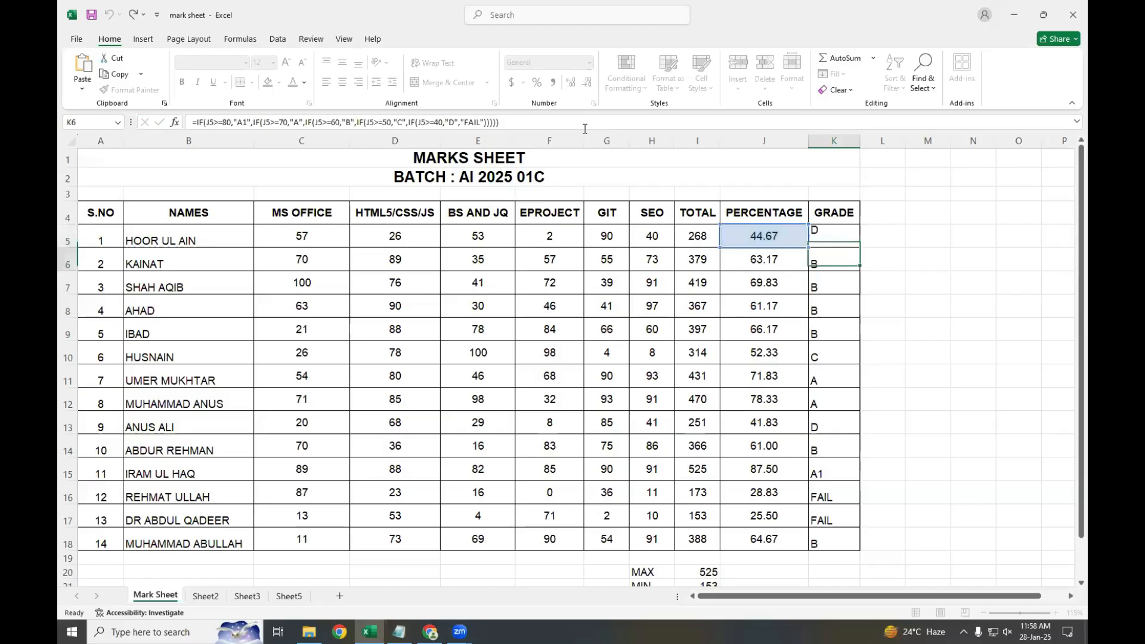
pyautogui.click(837, 238)
pyautogui.moveTo(831, 260); pyautogui.dragTo(831, 539)
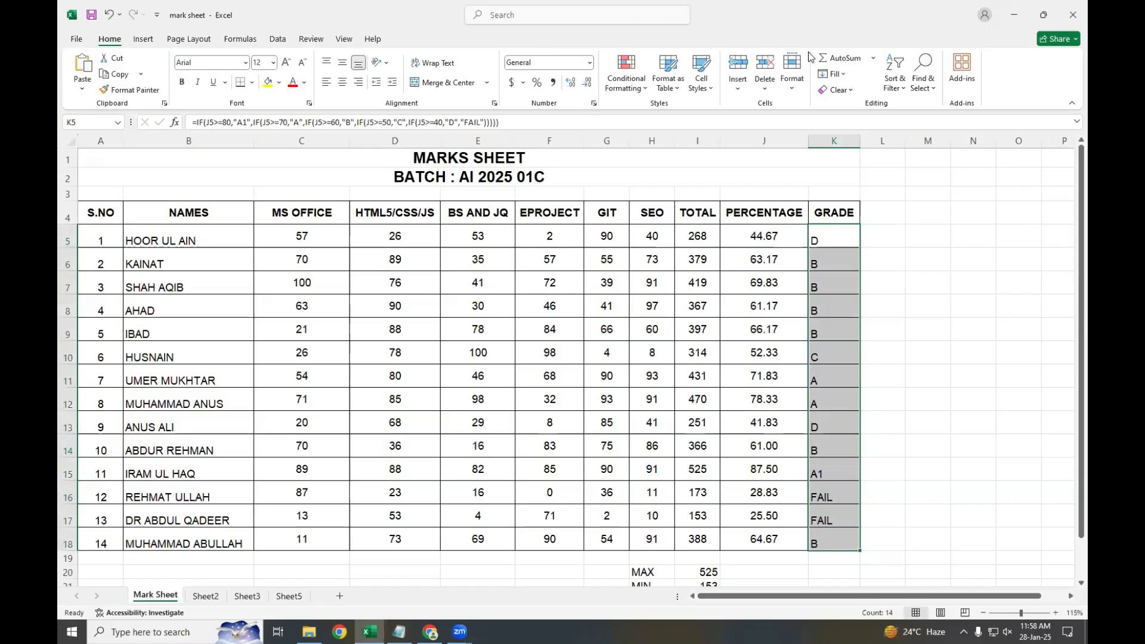
pyautogui.click(342, 62)
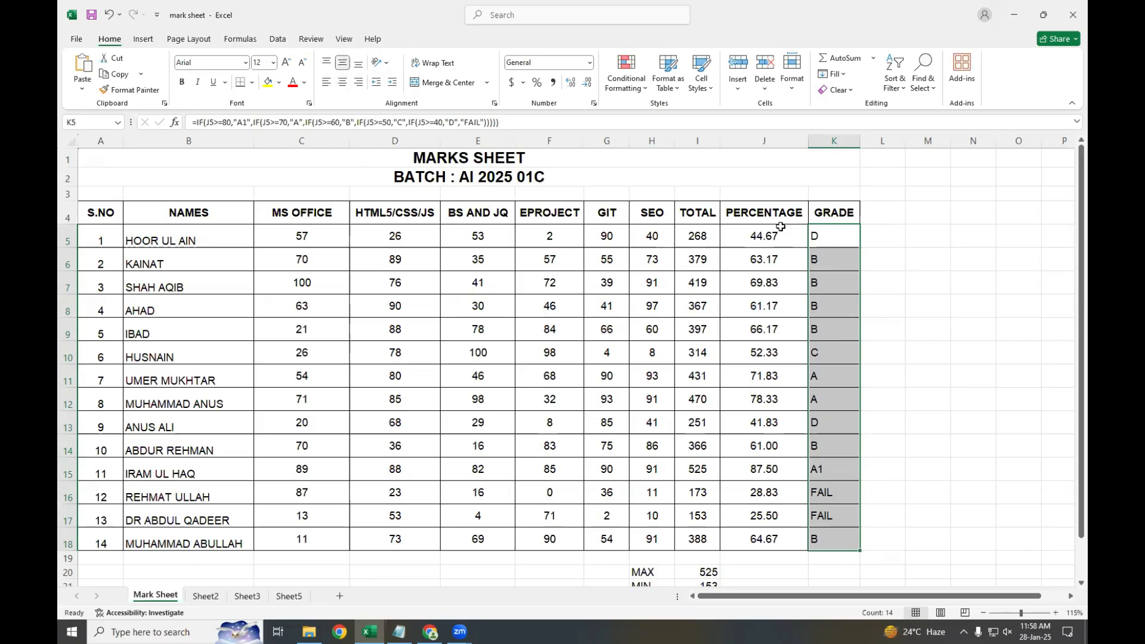
# Step: Centre the grades in K5 to K18 horizontally
pyautogui.click(343, 82)
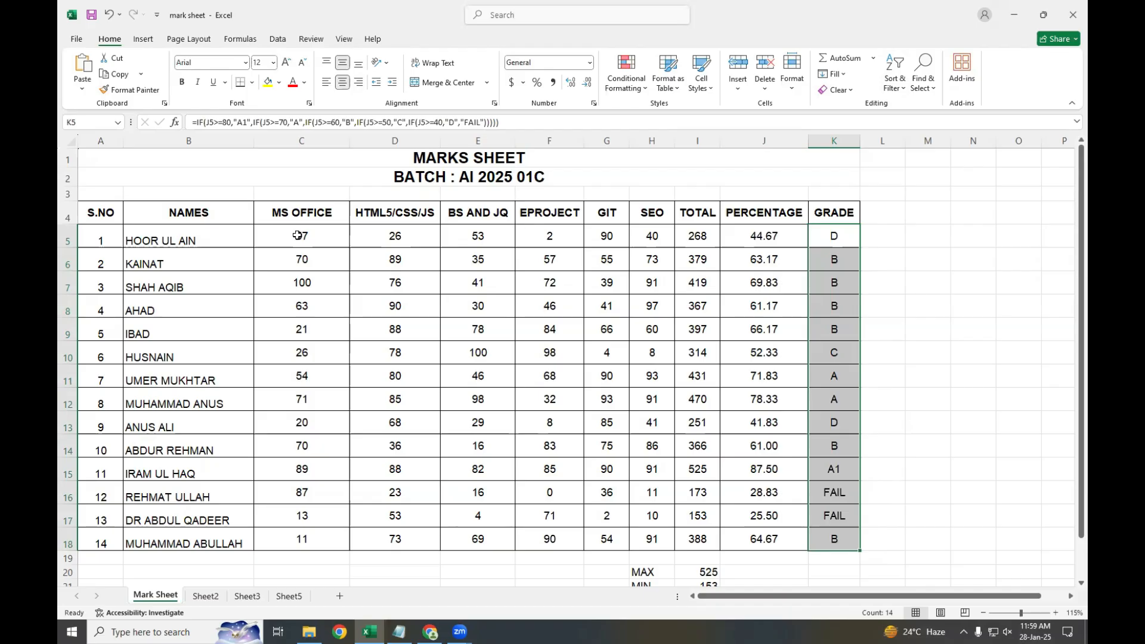
# Step: Highlight the MS OFFICE marks in C5 to C18 greater than 80 with Green Fill with Dark Green Text
pyautogui.moveTo(296, 236); pyautogui.dragTo(290, 535)
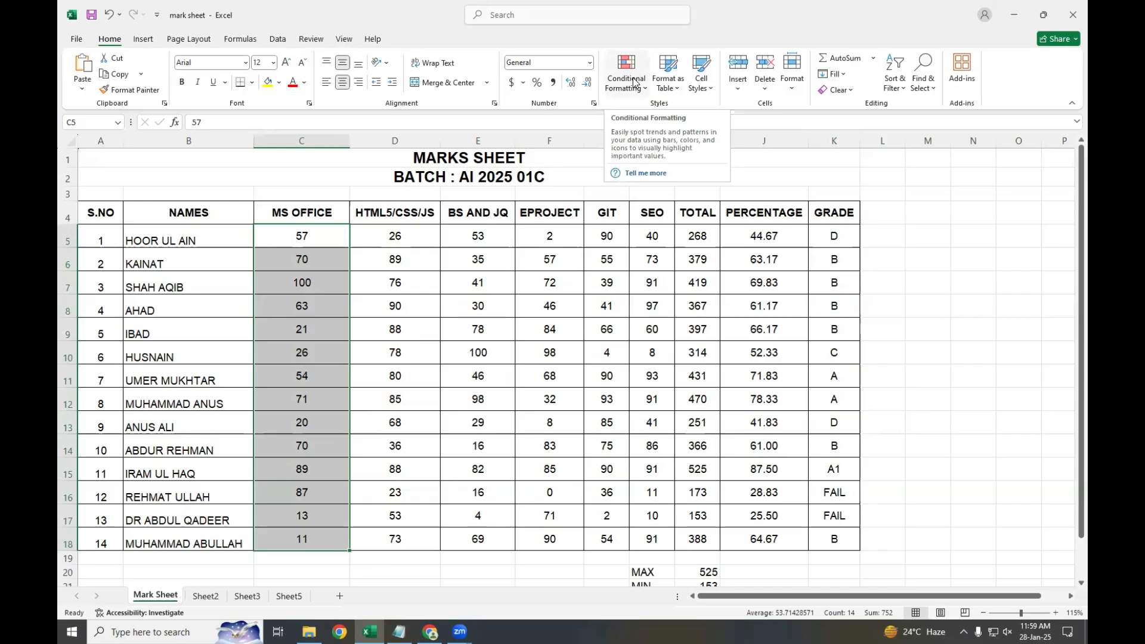
pyautogui.click(634, 82)
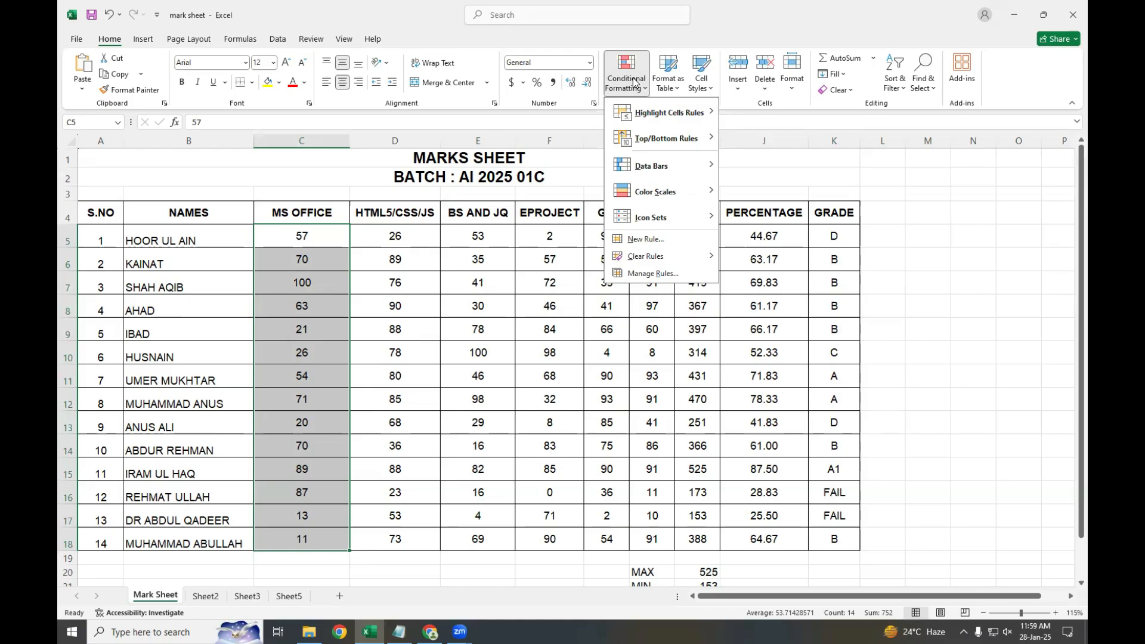
pyautogui.moveTo(665, 119)
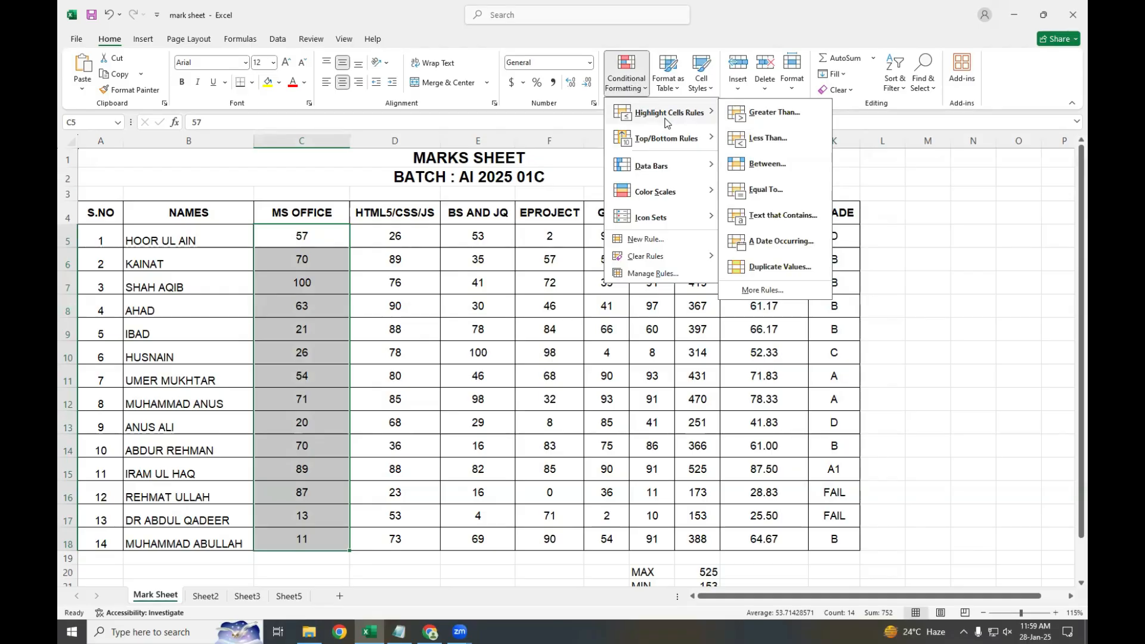
pyautogui.click(775, 113)
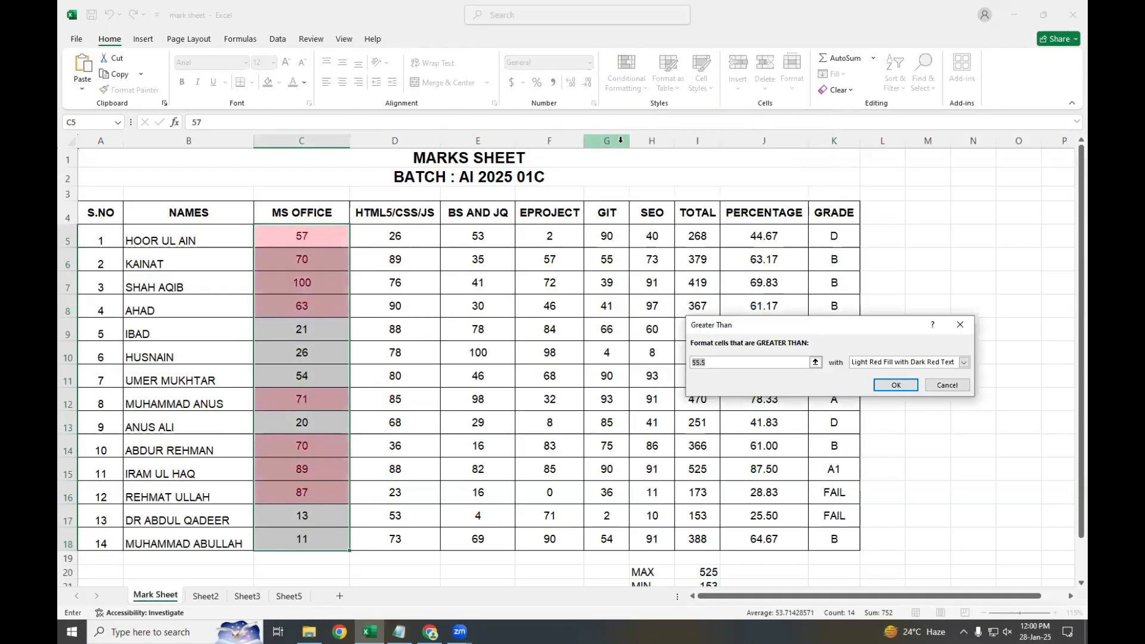
pyautogui.write('80')
pyautogui.click(963, 362)
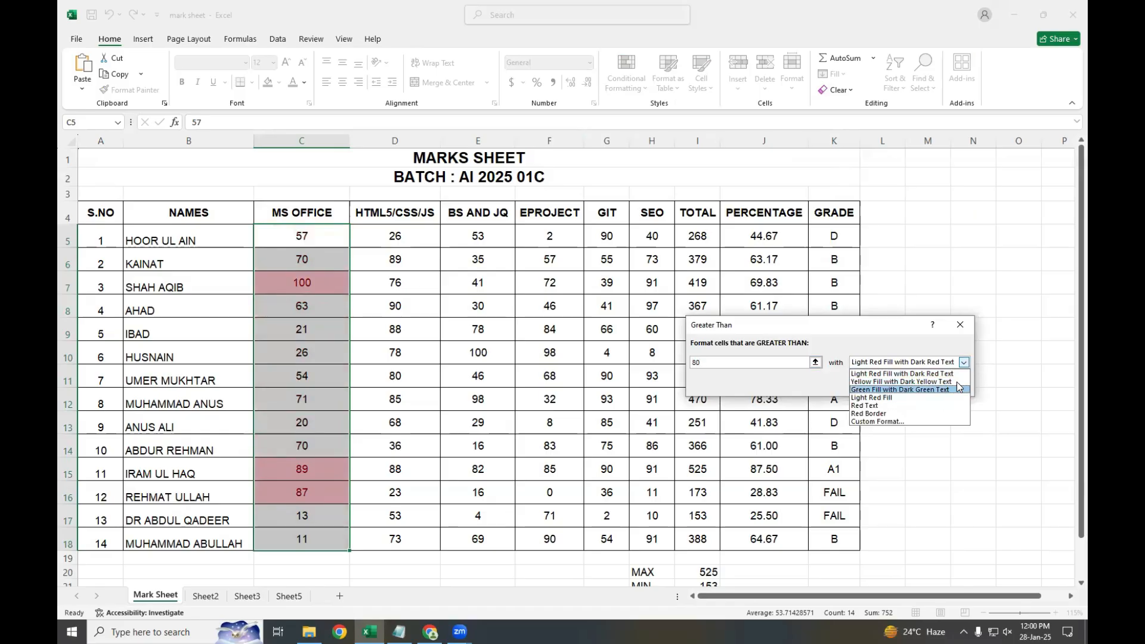
pyautogui.click(954, 390)
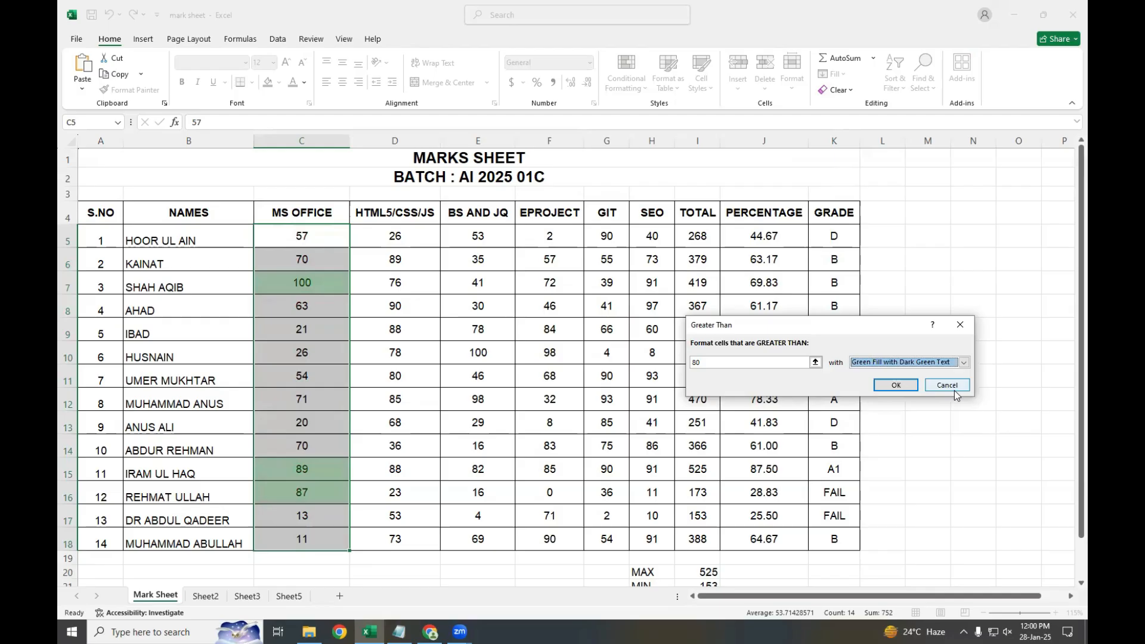
pyautogui.click(895, 388)
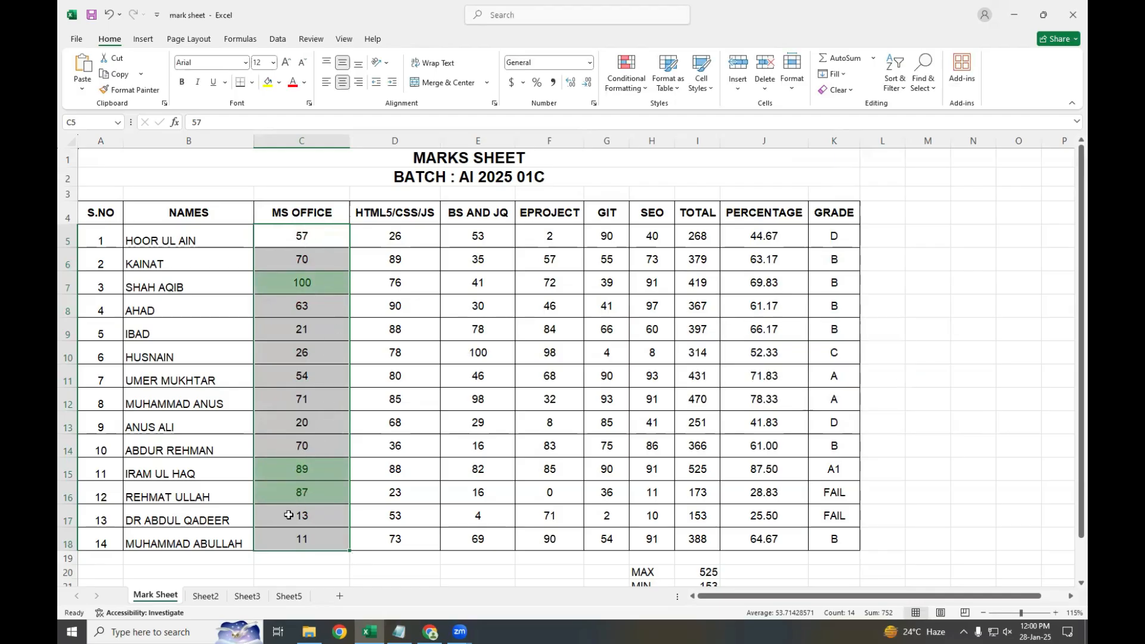
pyautogui.click(508, 448)
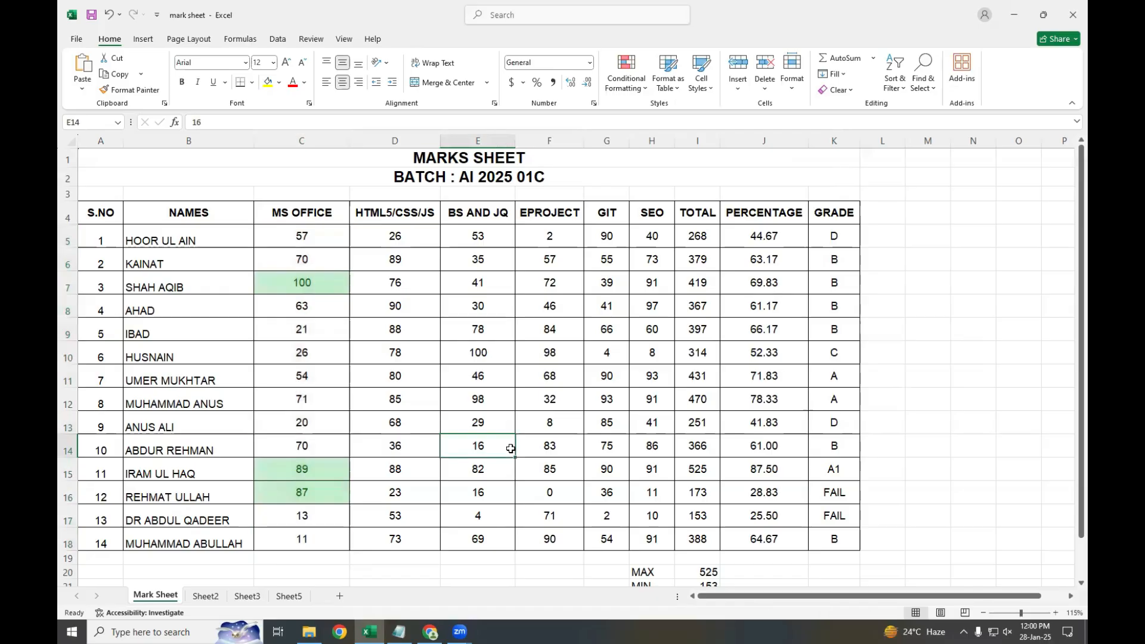
# Step: Highlight the HTML5/CSS/JS marks in D5 to D18 greater than 80 with Light Red Fill with Dark Red Text
pyautogui.moveTo(428, 228); pyautogui.dragTo(426, 533)
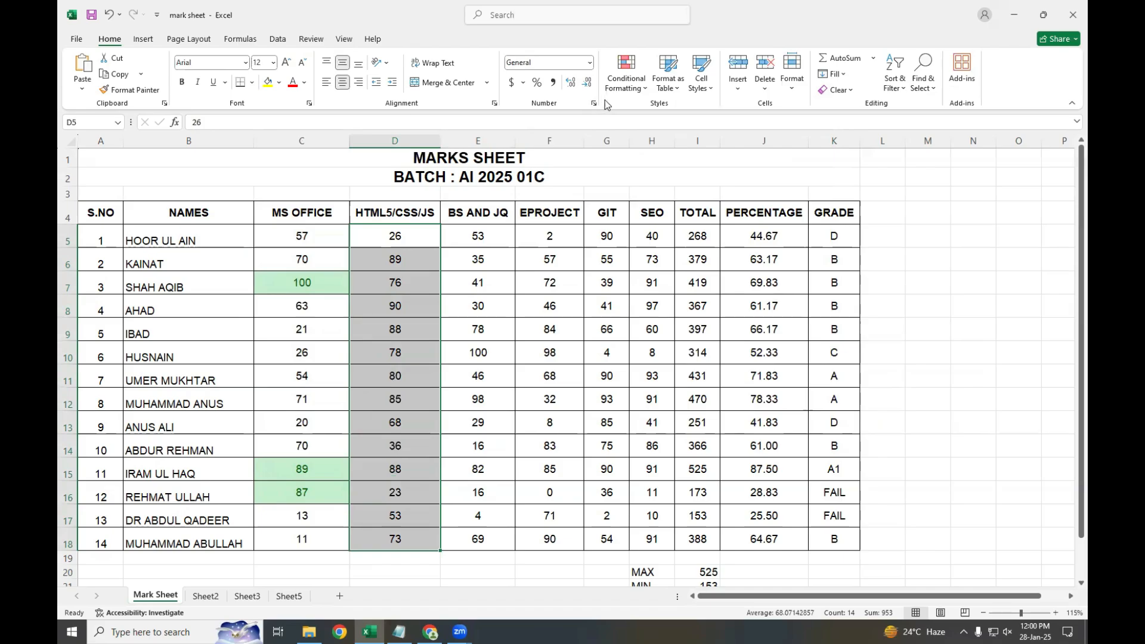
pyautogui.click(629, 75)
pyautogui.moveTo(643, 119)
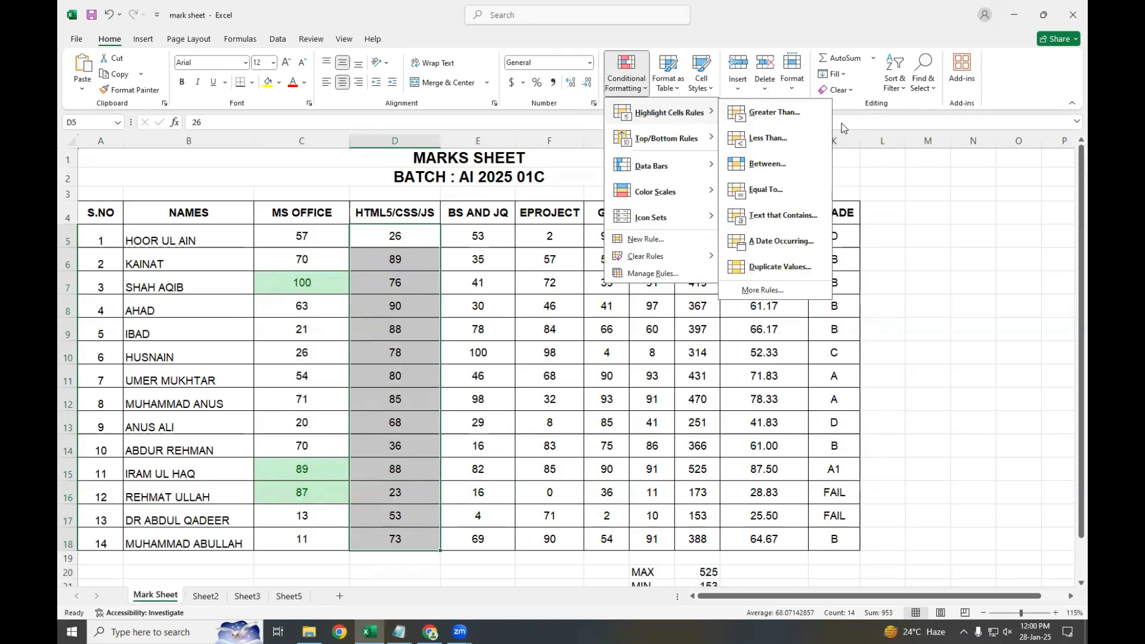
pyautogui.click(797, 114)
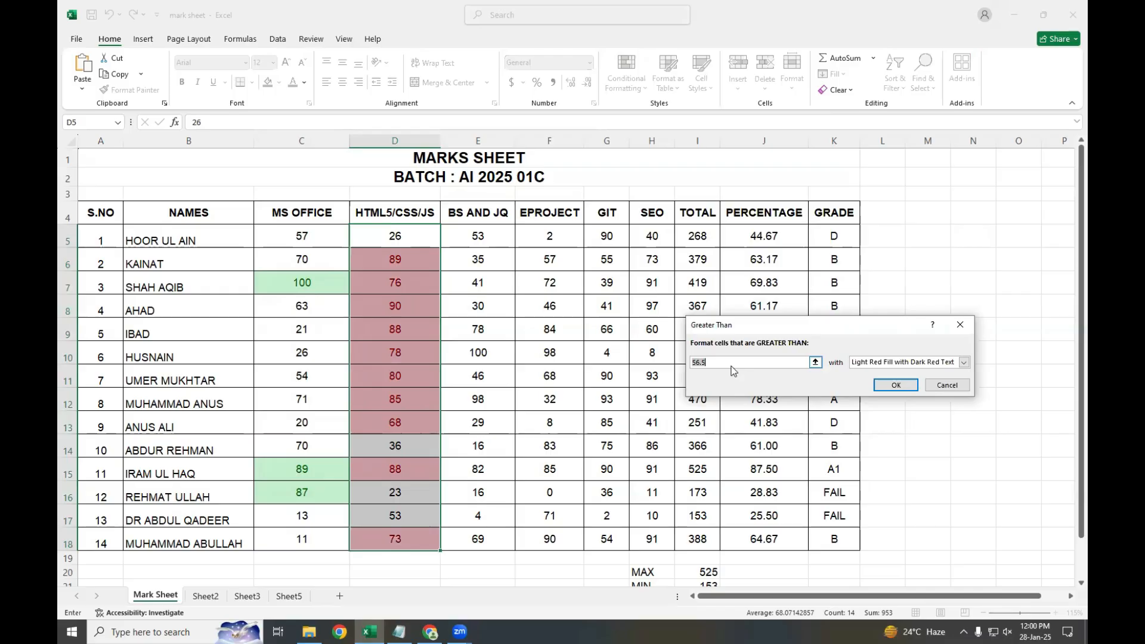
pyautogui.write('80')
pyautogui.press('Return')
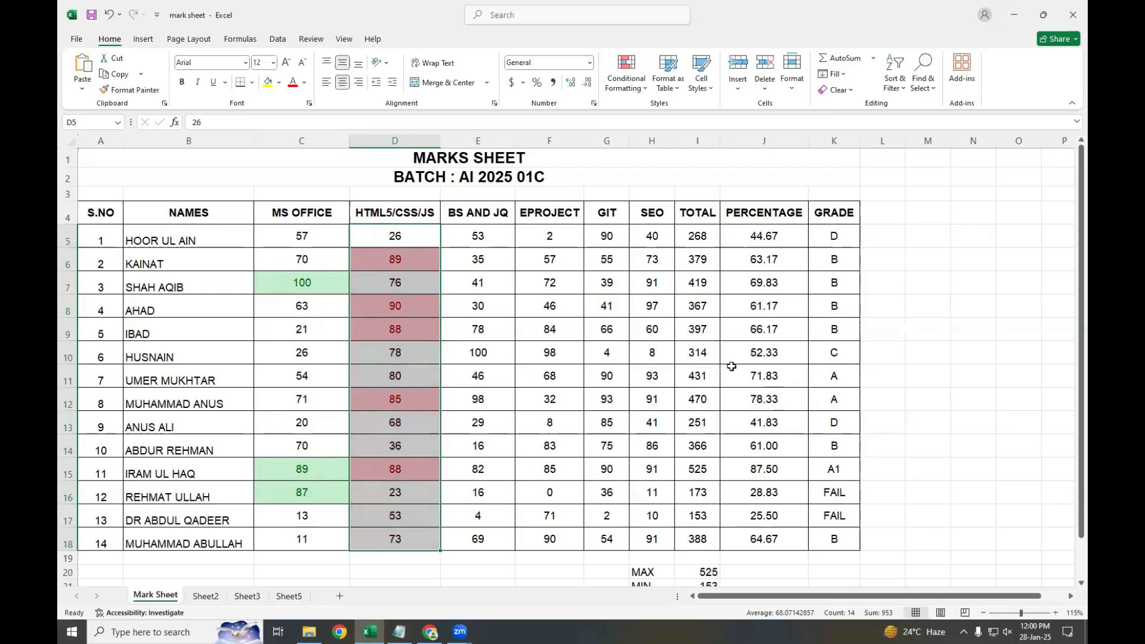
# Step: Apply a Greater Than 80 rule with Green Fill with Dark Green Text to the HTML5/CSS/JS marks in D5 to D18
pyautogui.rightClick(404, 237)
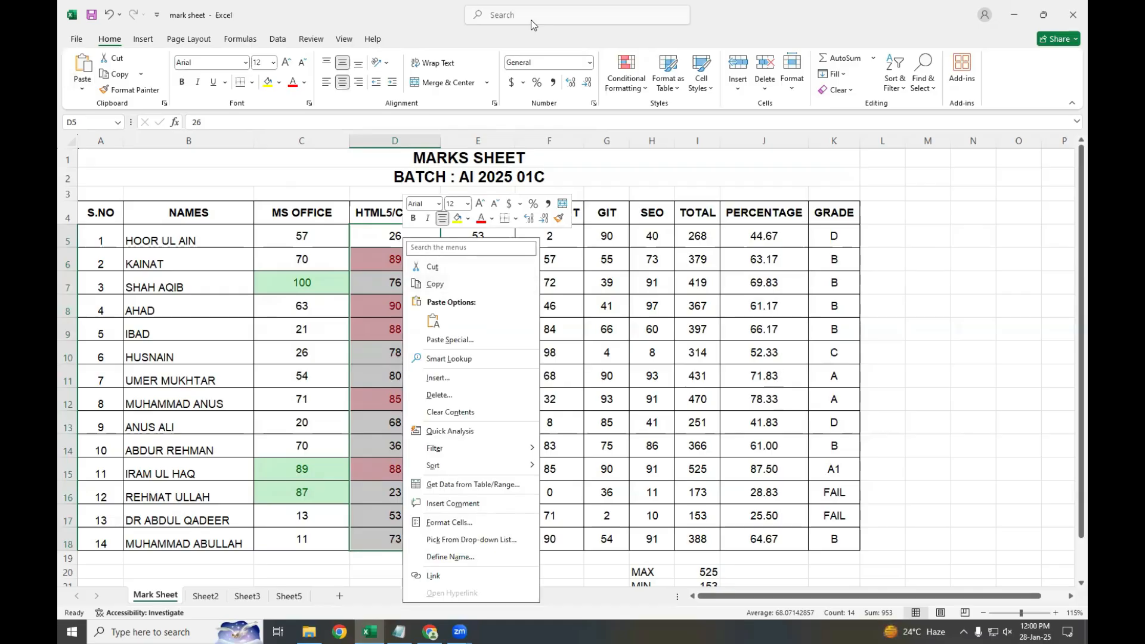
pyautogui.click(648, 89)
pyautogui.moveTo(645, 108)
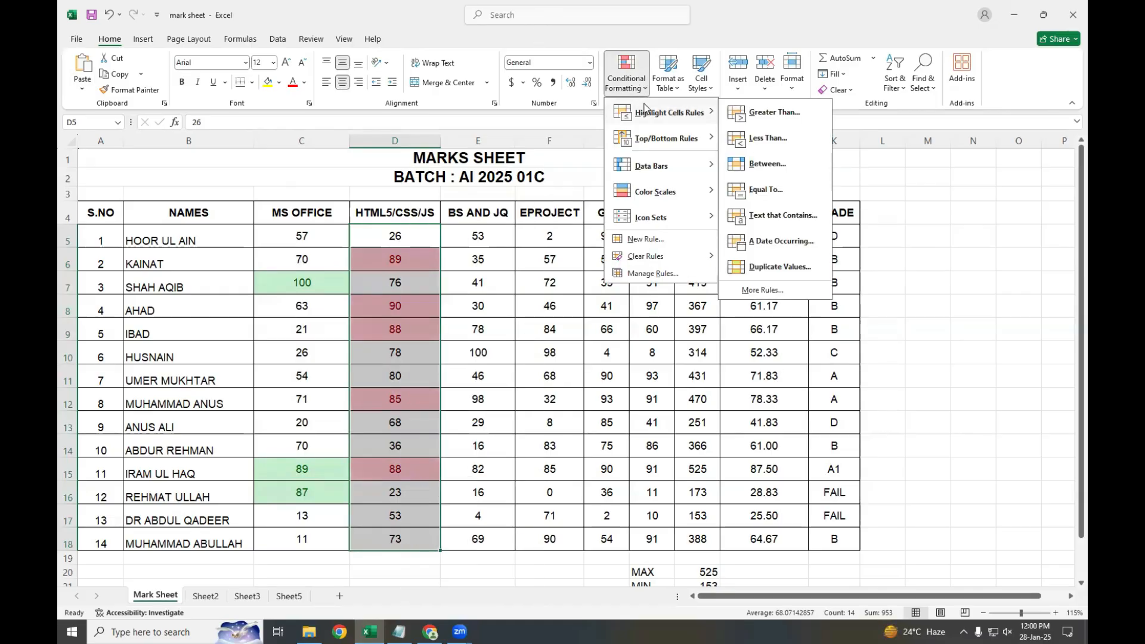
pyautogui.click(788, 111)
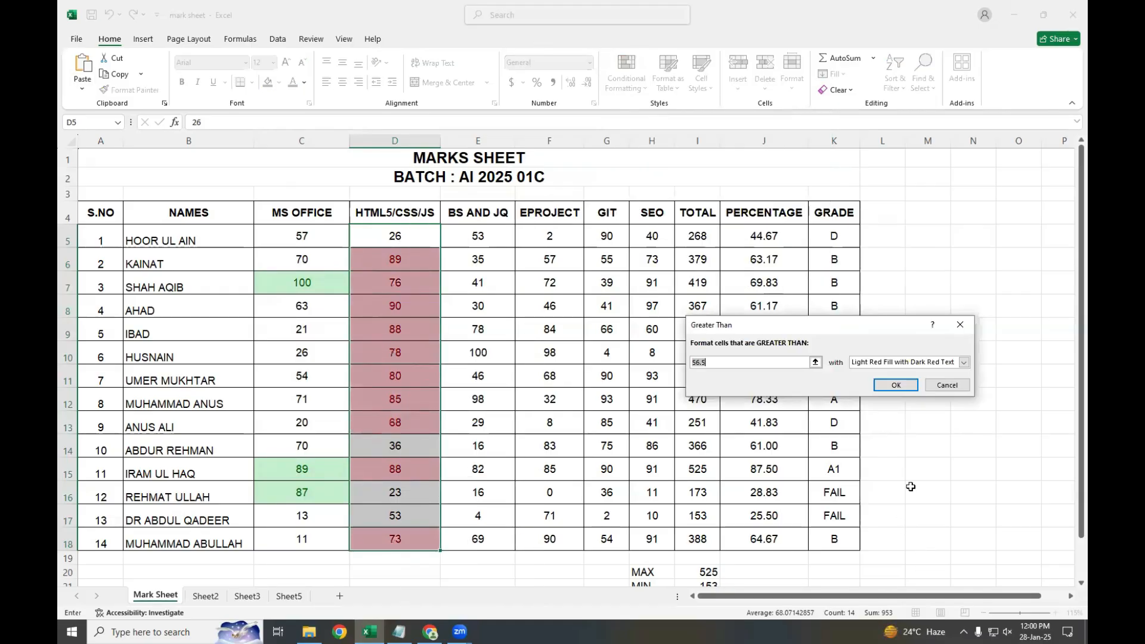
pyautogui.write('80')
pyautogui.click(962, 361)
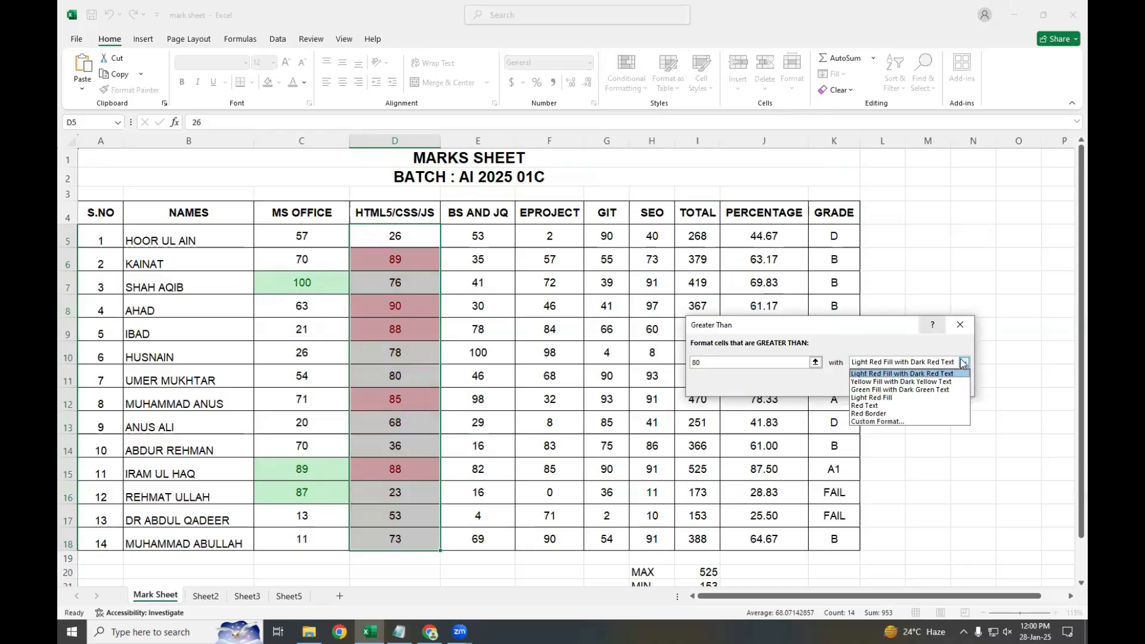
pyautogui.click(892, 389)
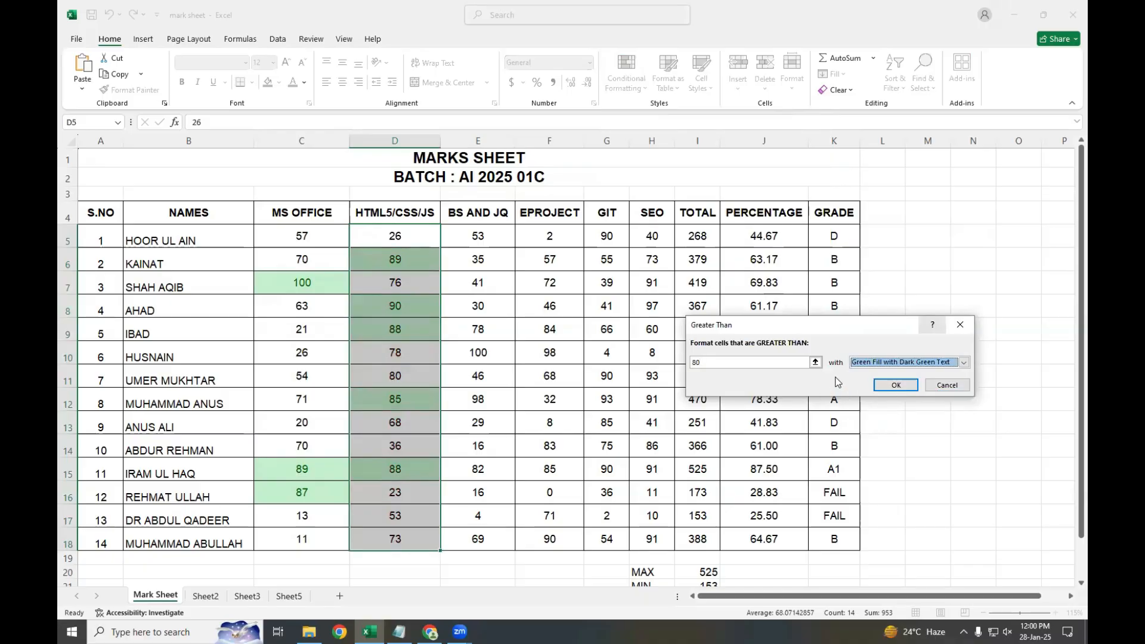
pyautogui.click(895, 385)
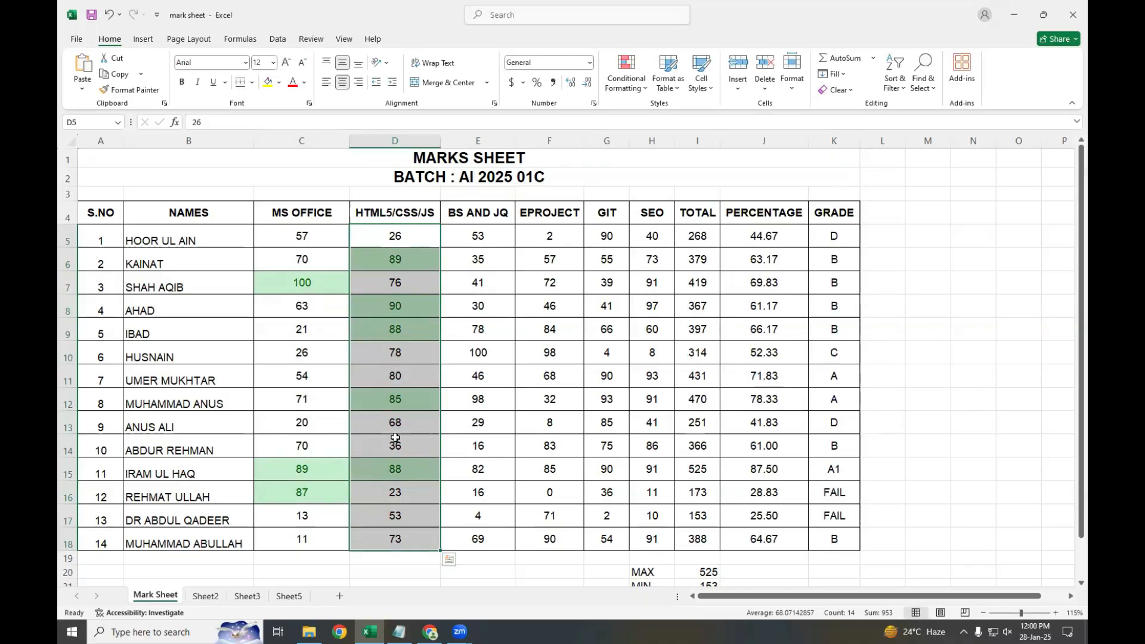
# Step: Highlight the EPROJECT marks in F5 to F18 less than 40 with Light Red Fill with Dark Red Text
pyautogui.moveTo(564, 236); pyautogui.dragTo(550, 536)
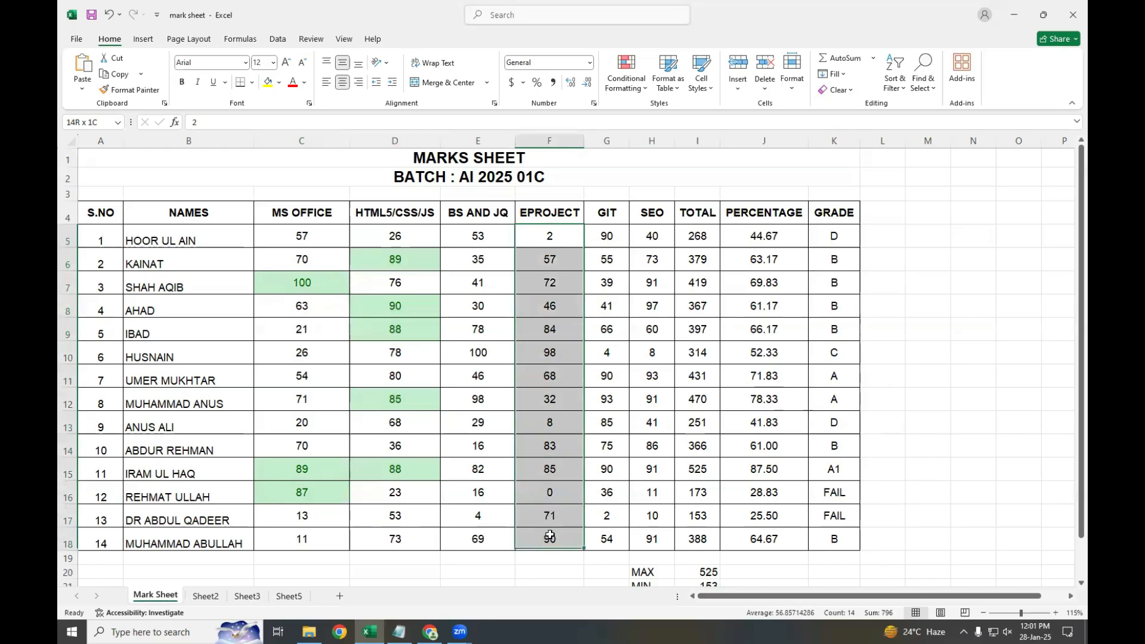
pyautogui.click(630, 83)
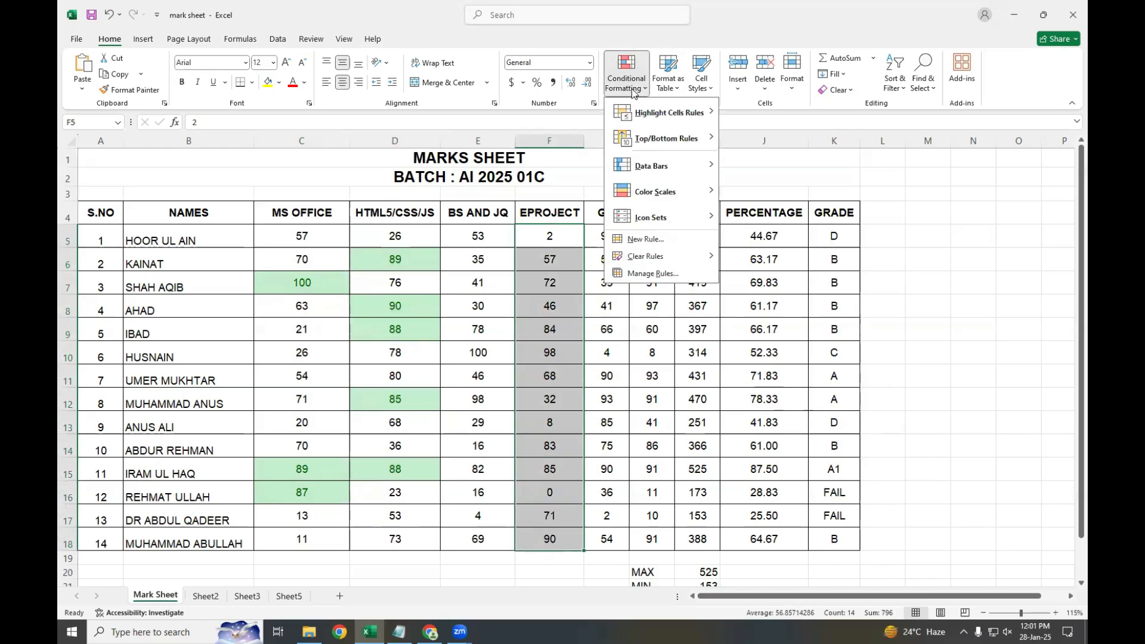
pyautogui.moveTo(666, 138)
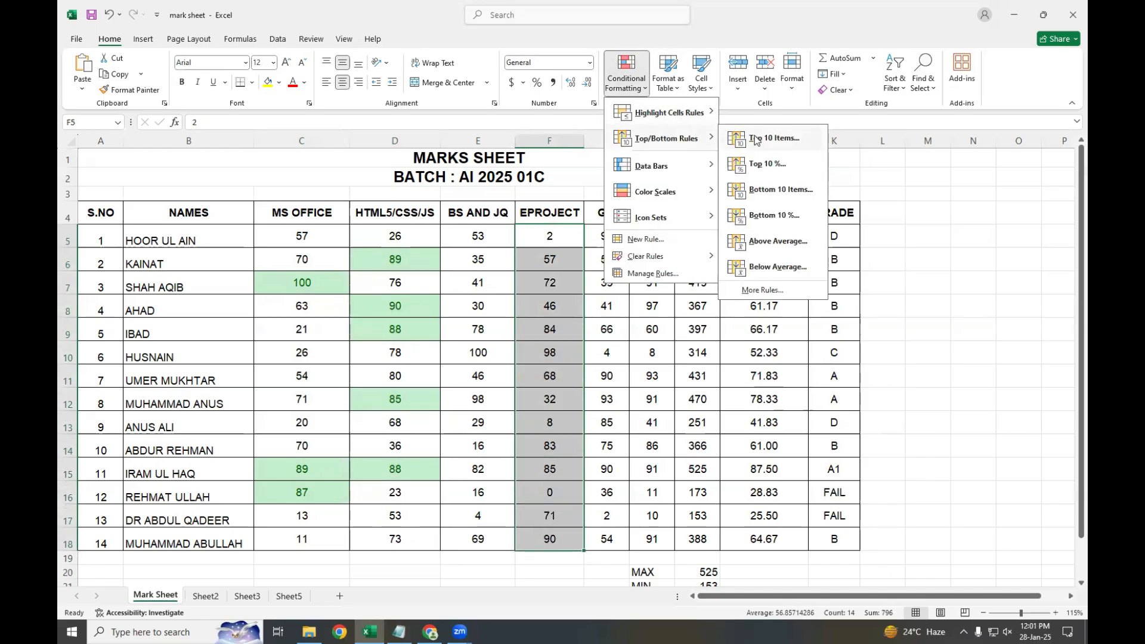
pyautogui.moveTo(678, 112)
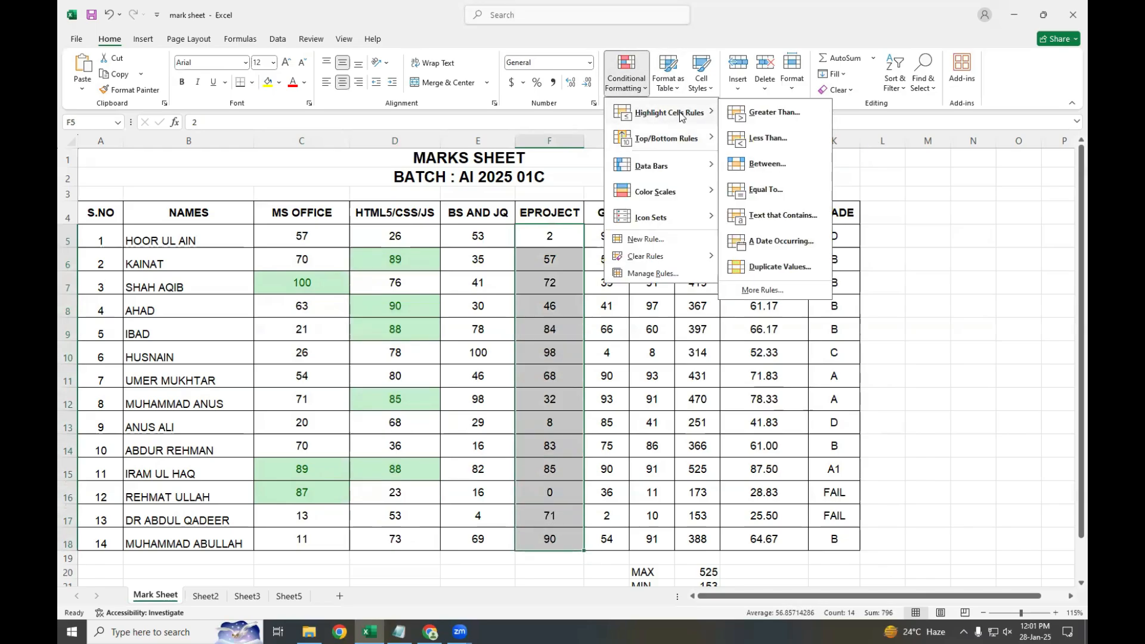
pyautogui.click(756, 140)
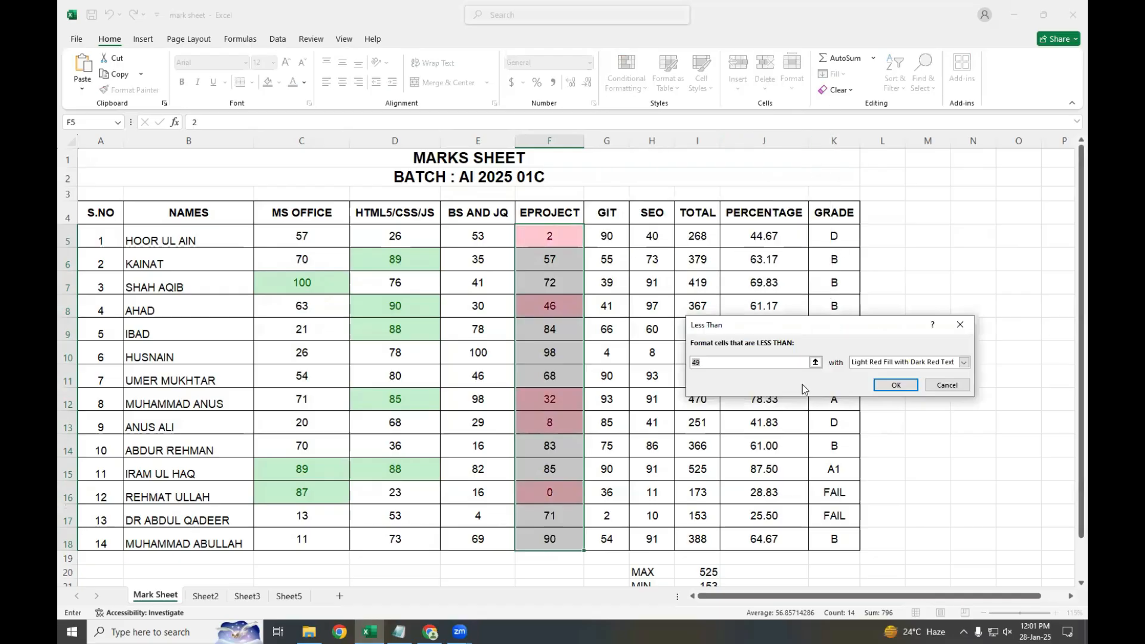
pyautogui.write('40')
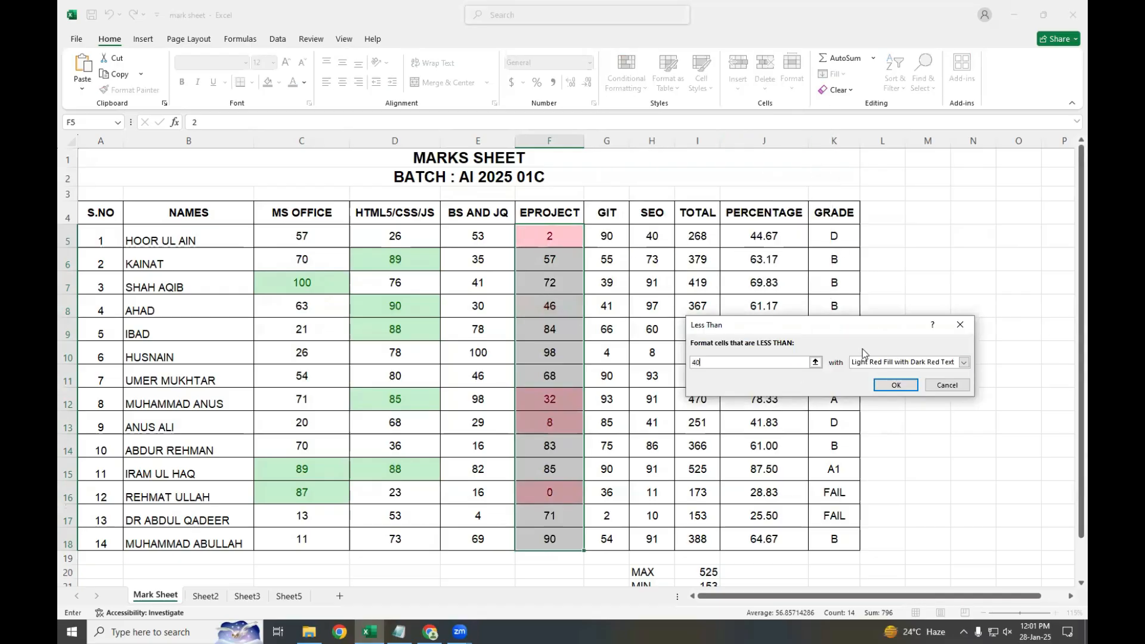
pyautogui.click(893, 385)
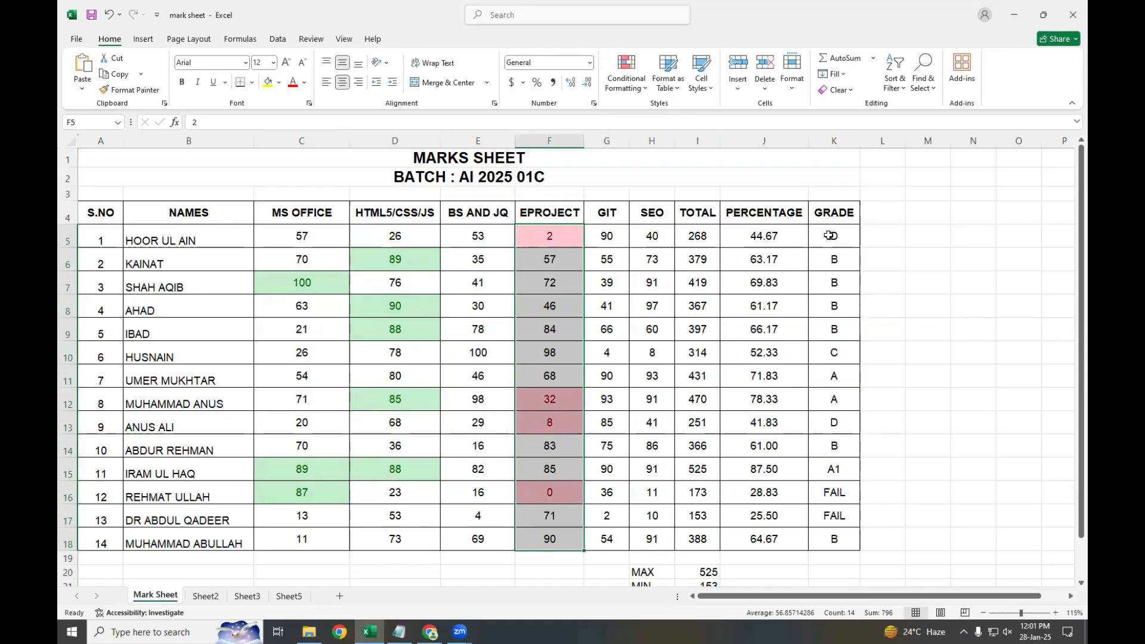
pyautogui.moveTo(828, 235); pyautogui.dragTo(841, 539)
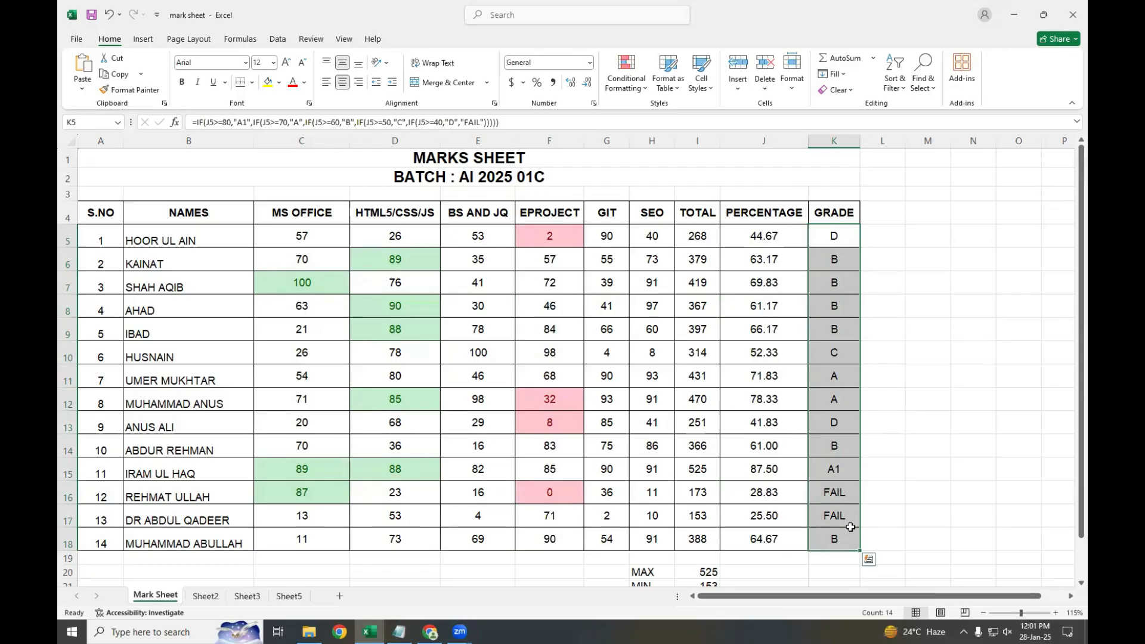
pyautogui.click(639, 88)
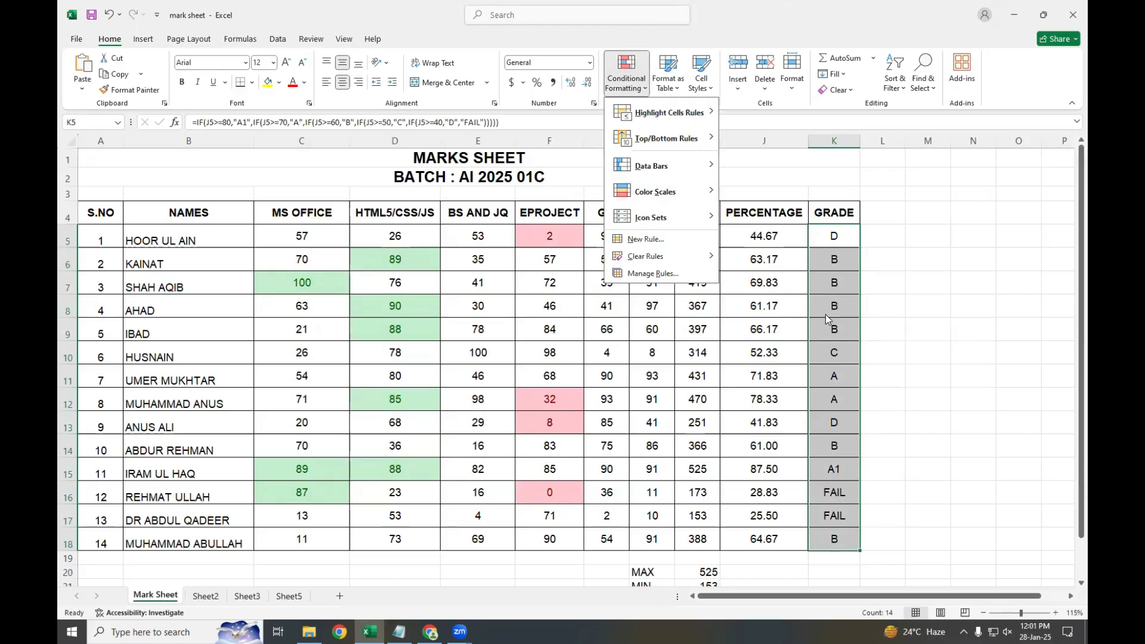
pyautogui.click(764, 237)
# Step: Highlight the percentages in J5 to J18 between 1 and 40 with Light Red Fill with Dark Red Text
pyautogui.moveTo(763, 237); pyautogui.dragTo(750, 540)
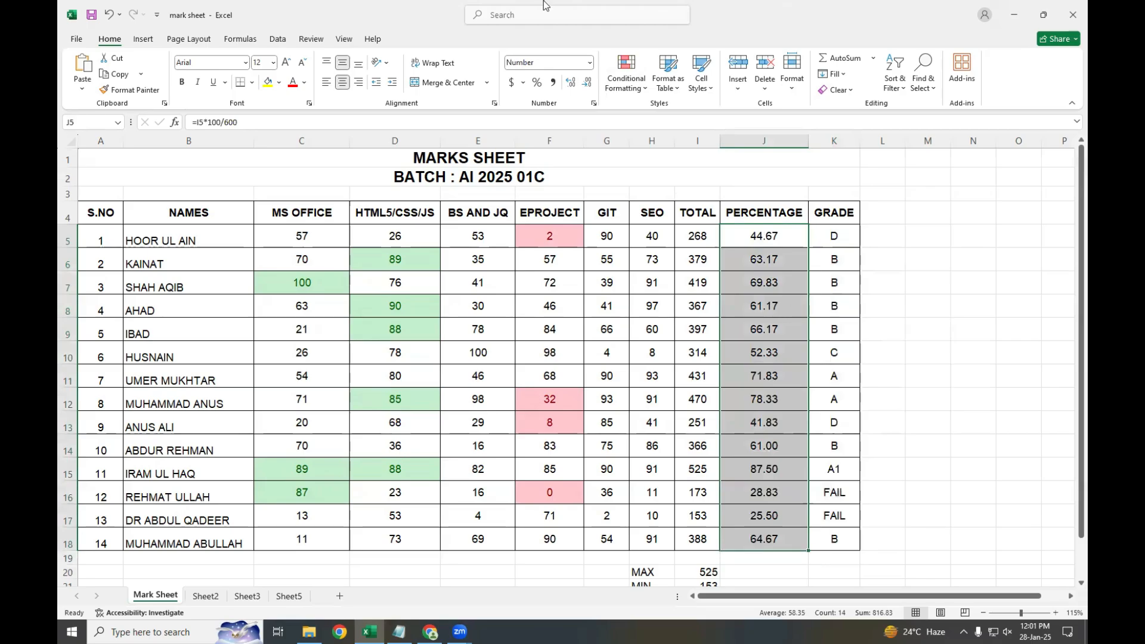
pyautogui.click(615, 84)
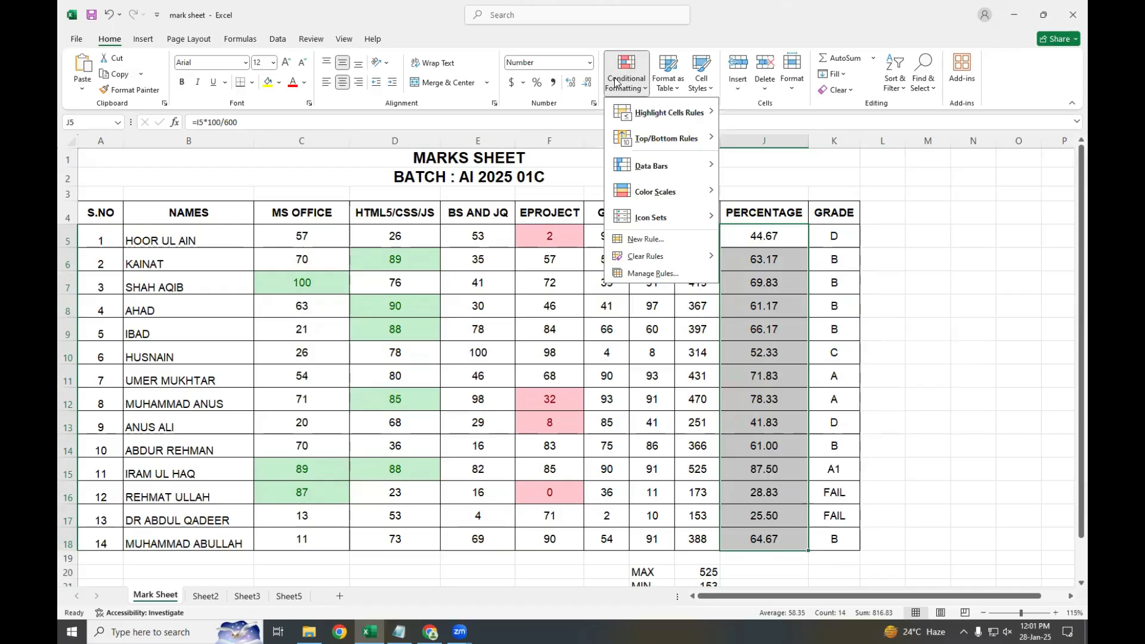
pyautogui.moveTo(650, 118)
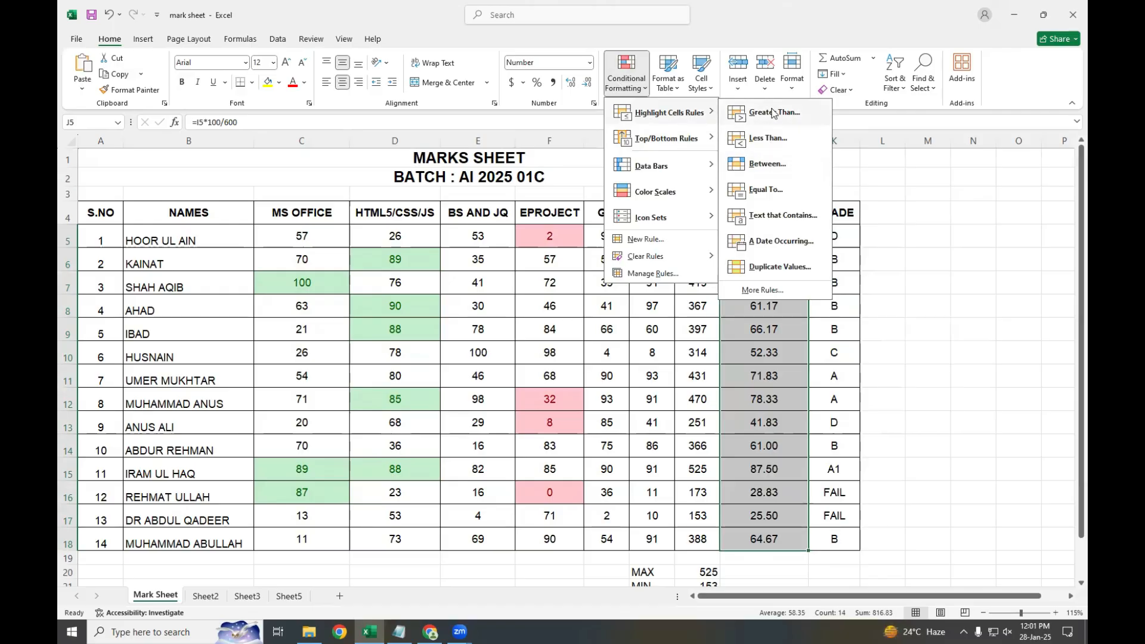
pyautogui.click(760, 164)
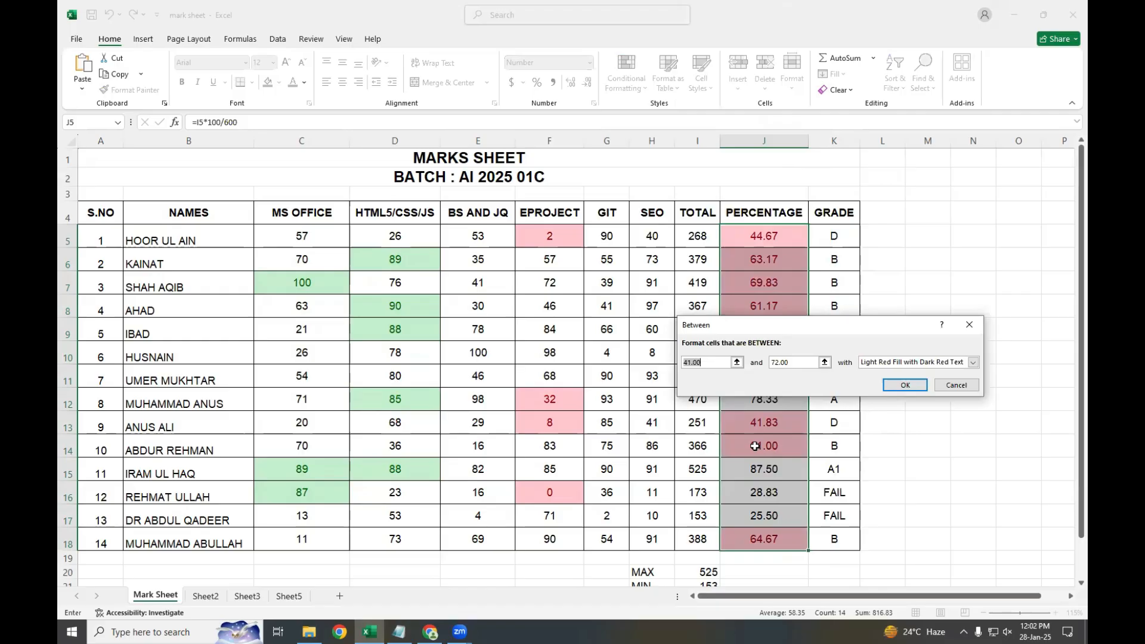
pyautogui.write('1')
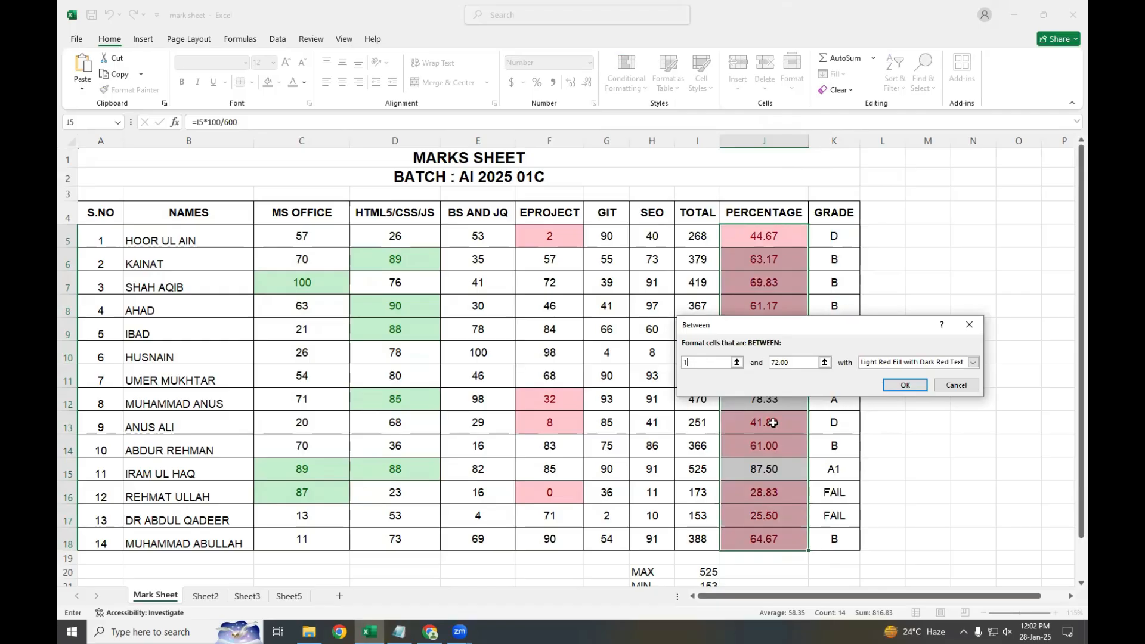
pyautogui.doubleClick(782, 362)
pyautogui.write('40')
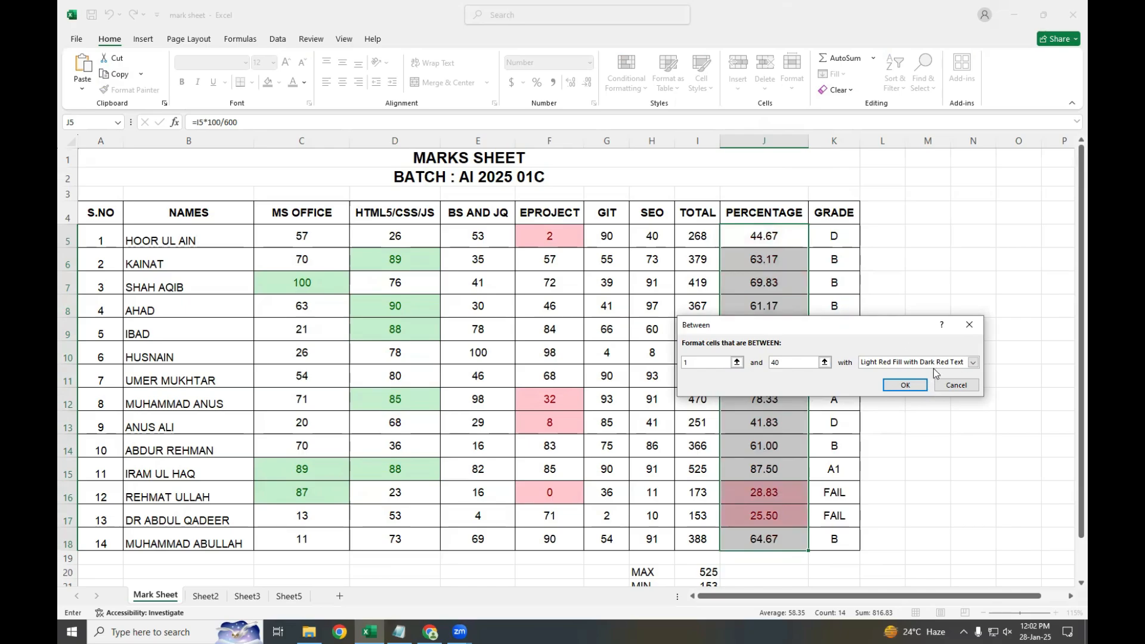
pyautogui.click(905, 386)
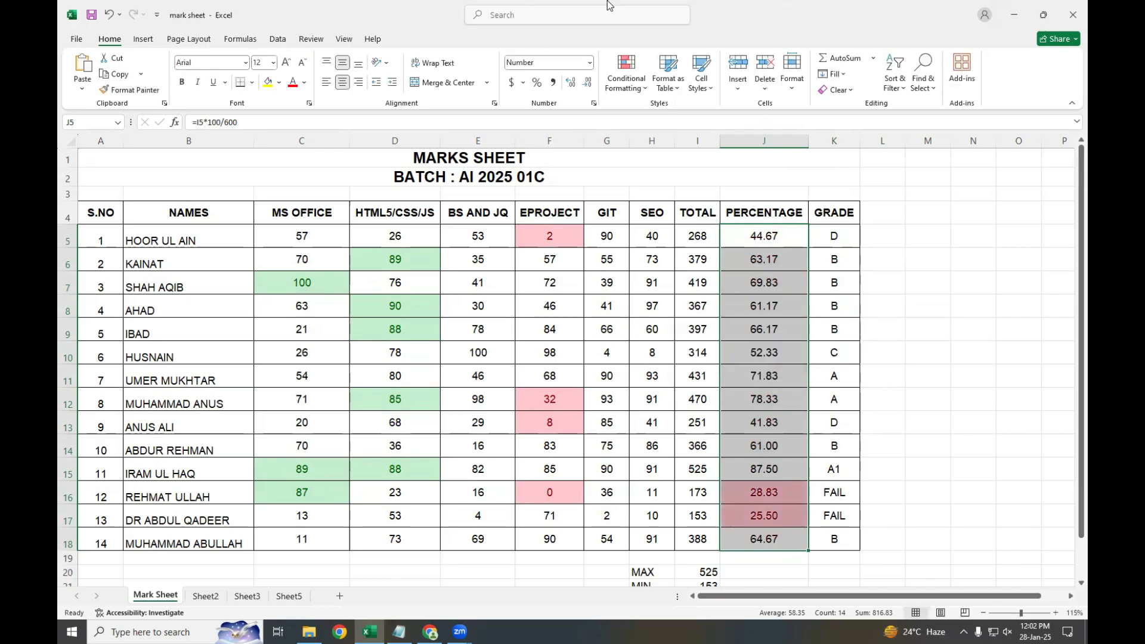
# Step: Highlight the percentages in J5 to J18 between 41 and 50 with Yellow Fill with Dark Yellow Text
pyautogui.click(626, 72)
pyautogui.moveTo(666, 139)
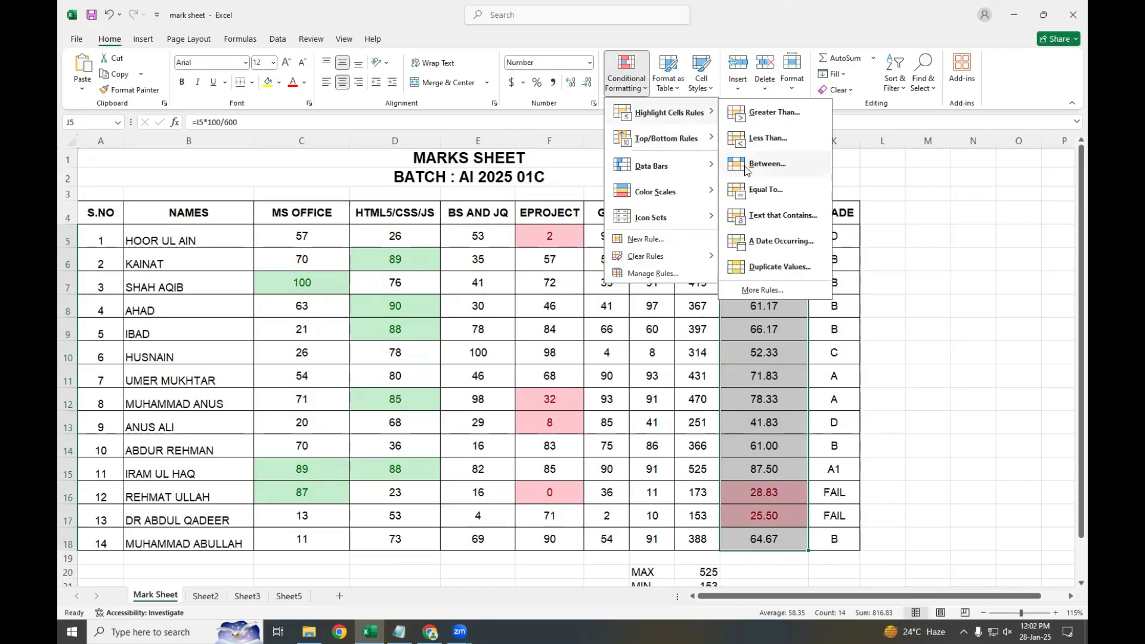
pyautogui.click(766, 164)
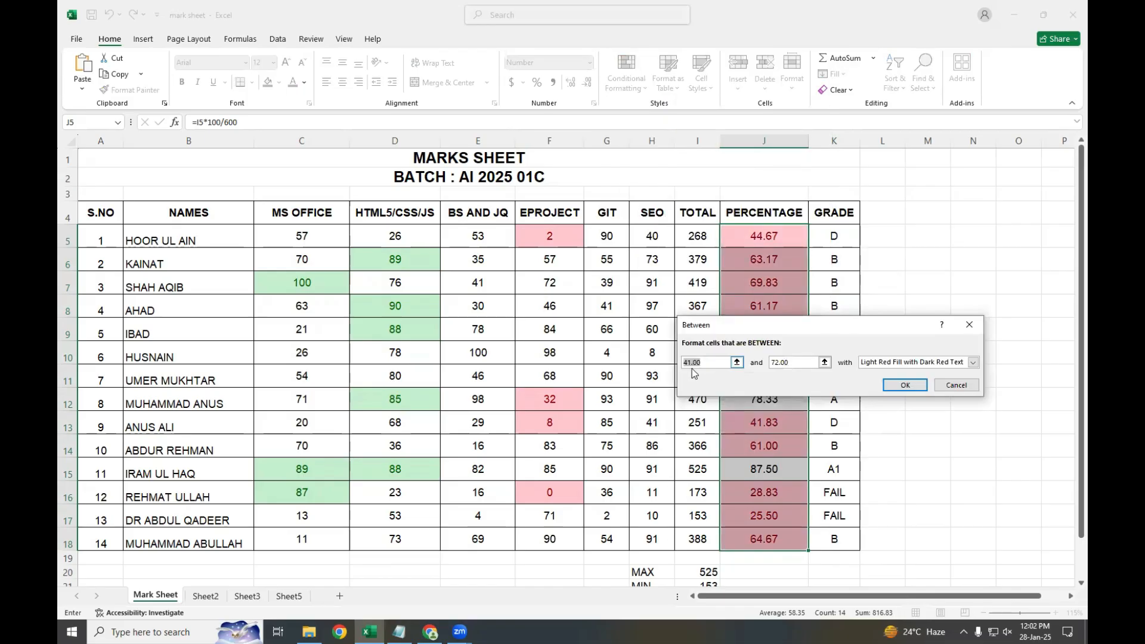
pyautogui.write('50')
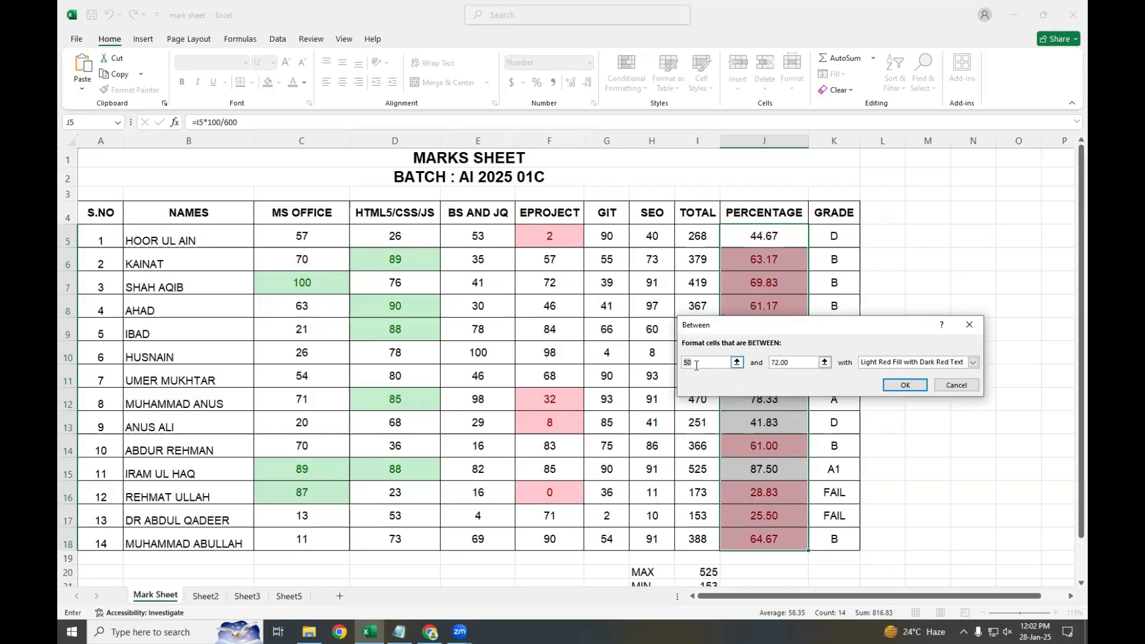
pyautogui.write('40')
pyautogui.click(783, 363)
pyautogui.click(697, 362)
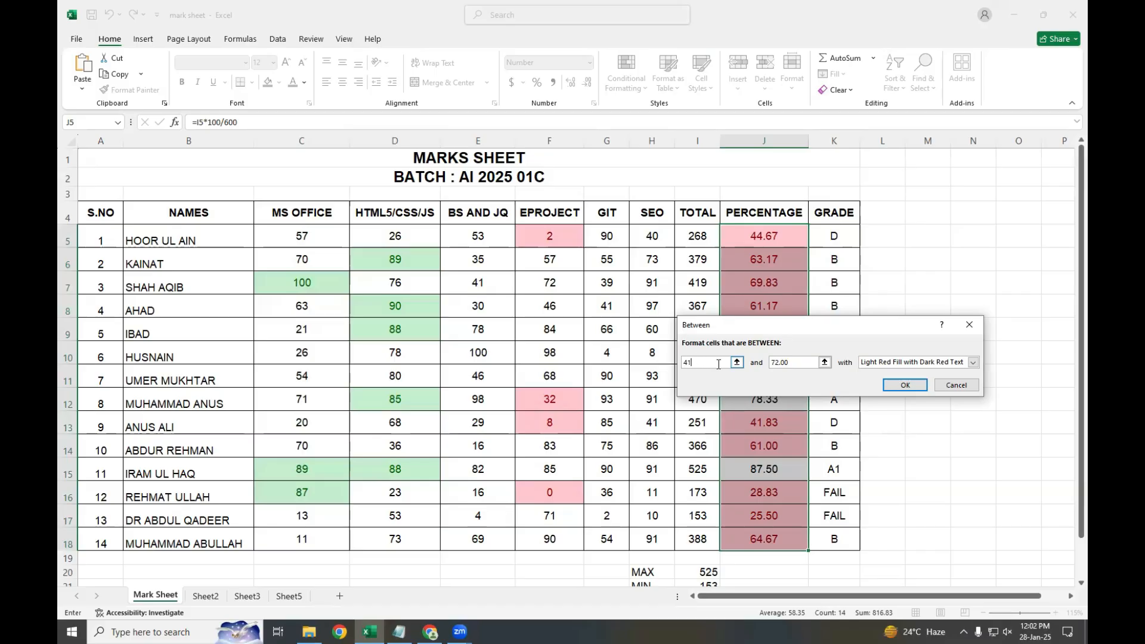
pyautogui.click(797, 362)
pyautogui.write('50')
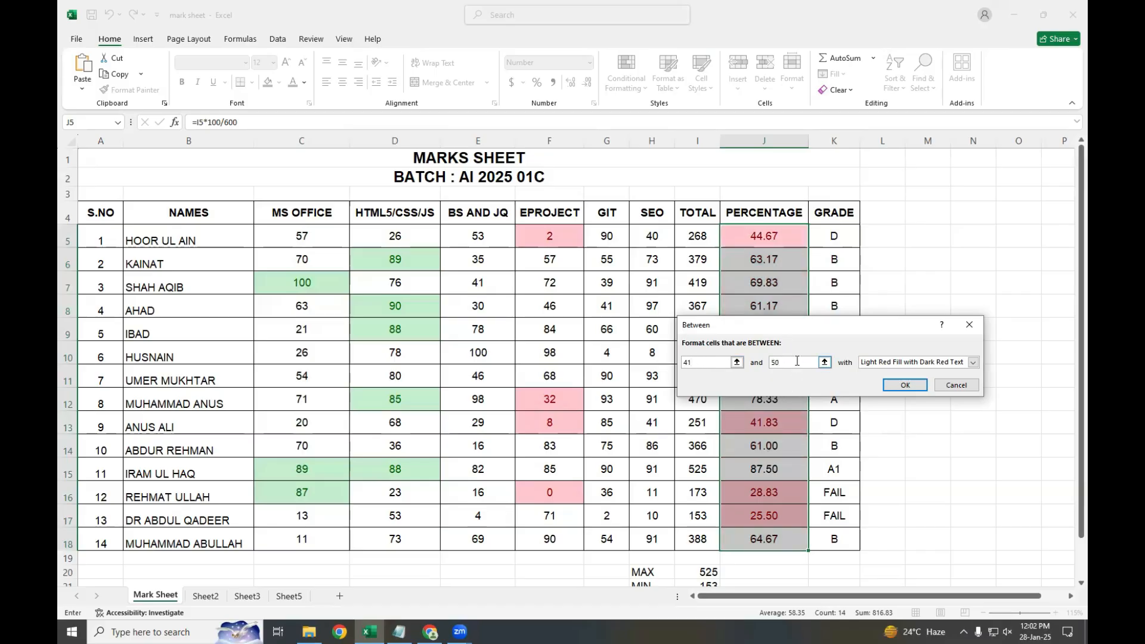
pyautogui.click(973, 362)
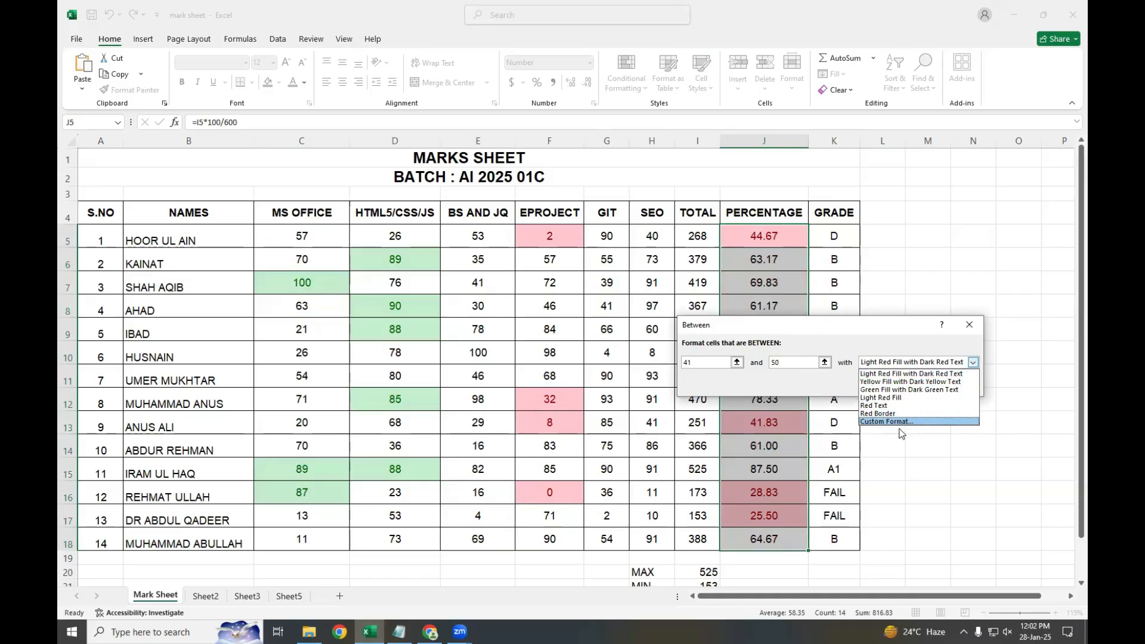
pyautogui.click(916, 382)
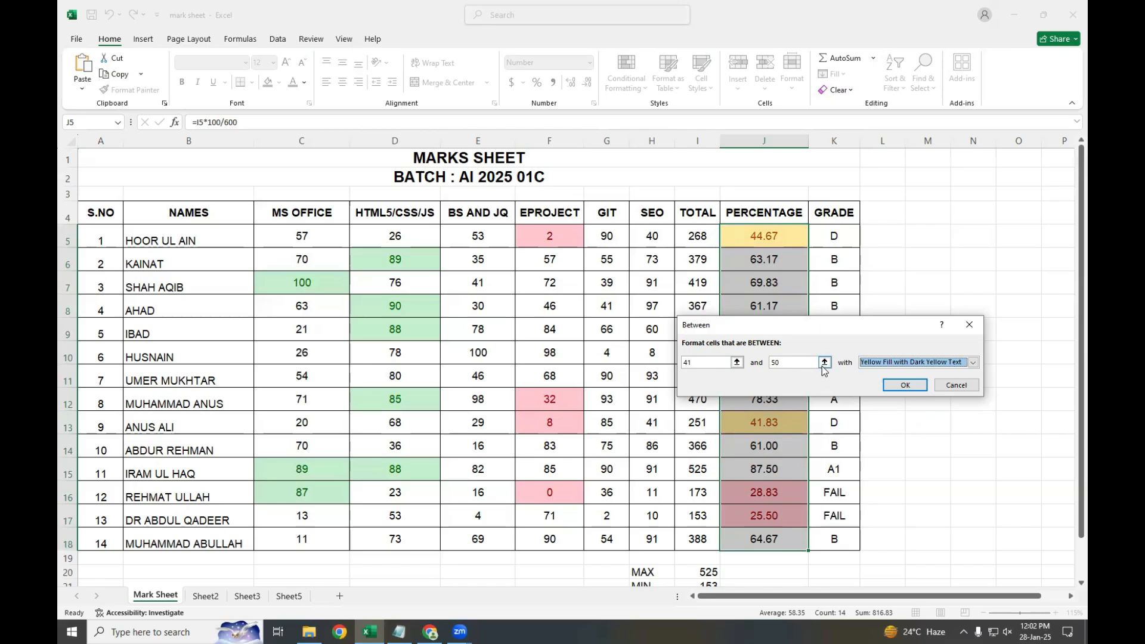
pyautogui.click(905, 385)
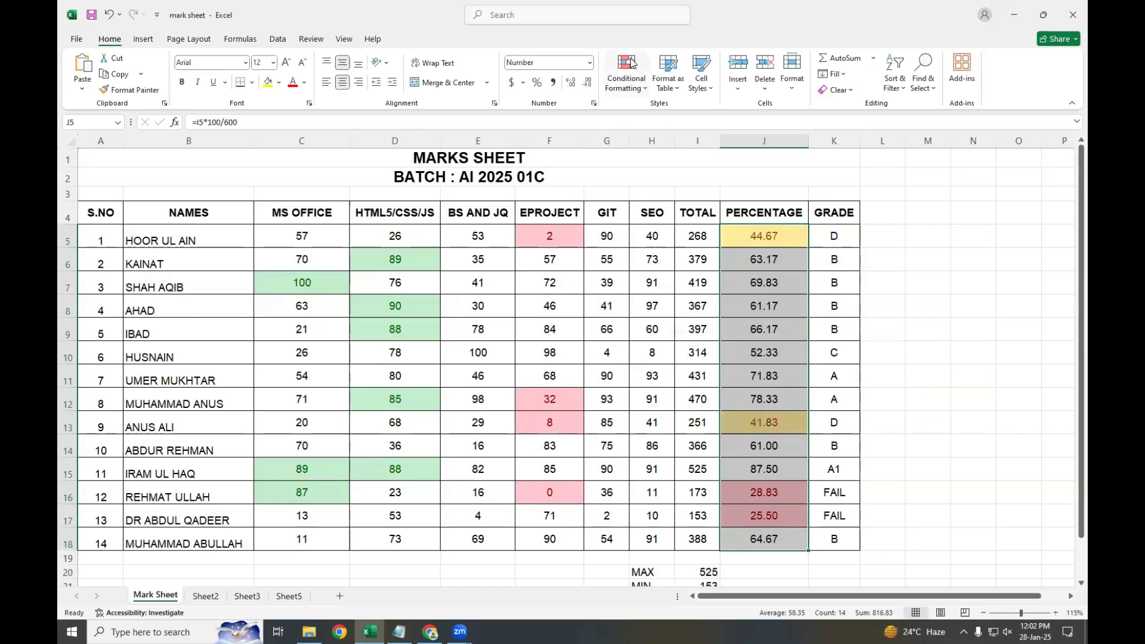
# Step: Highlight the percentages in J5 to J18 between 51 and 60 with a custom format using a medium blue theme fill
pyautogui.click(627, 72)
pyautogui.moveTo(648, 107)
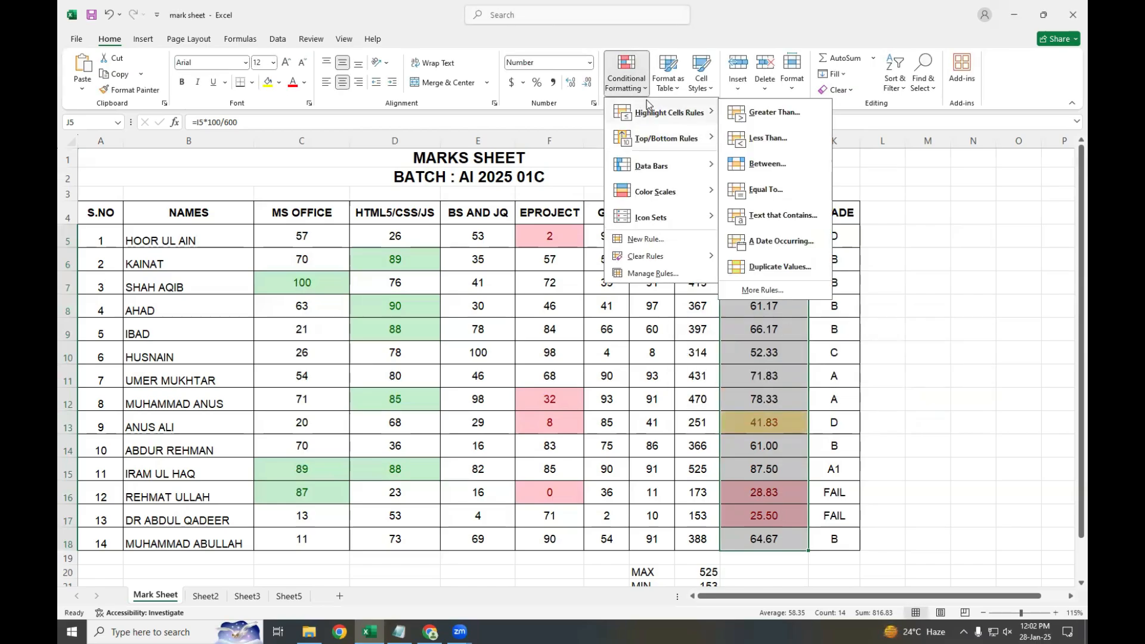
pyautogui.click(787, 163)
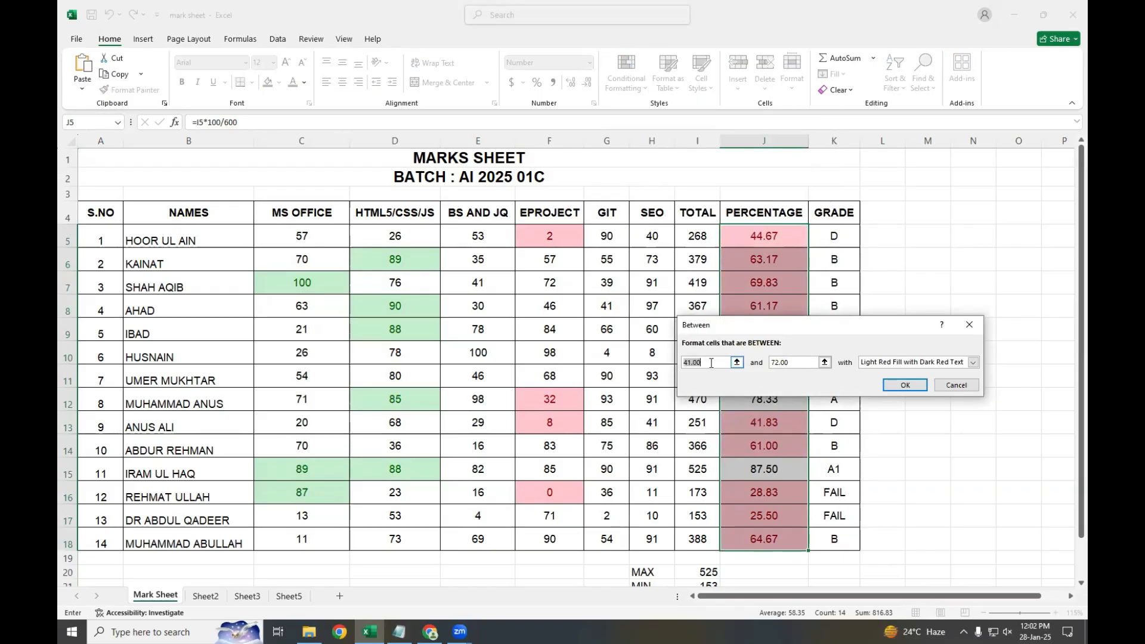
pyautogui.write('51')
pyautogui.doubleClick(781, 364)
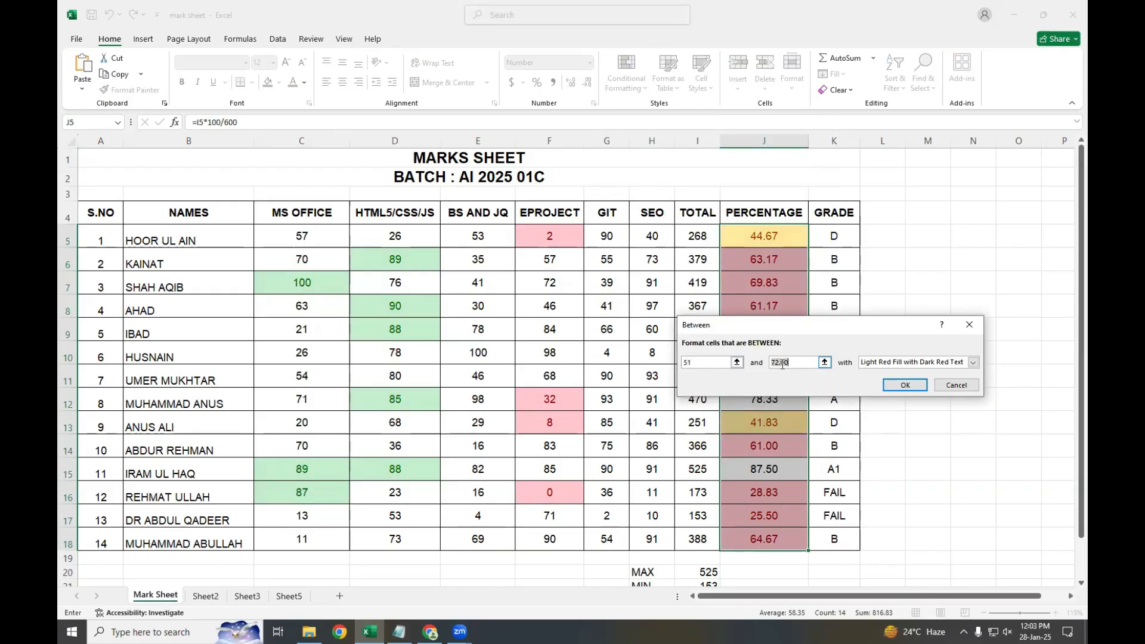
pyautogui.write('60')
pyautogui.click(973, 362)
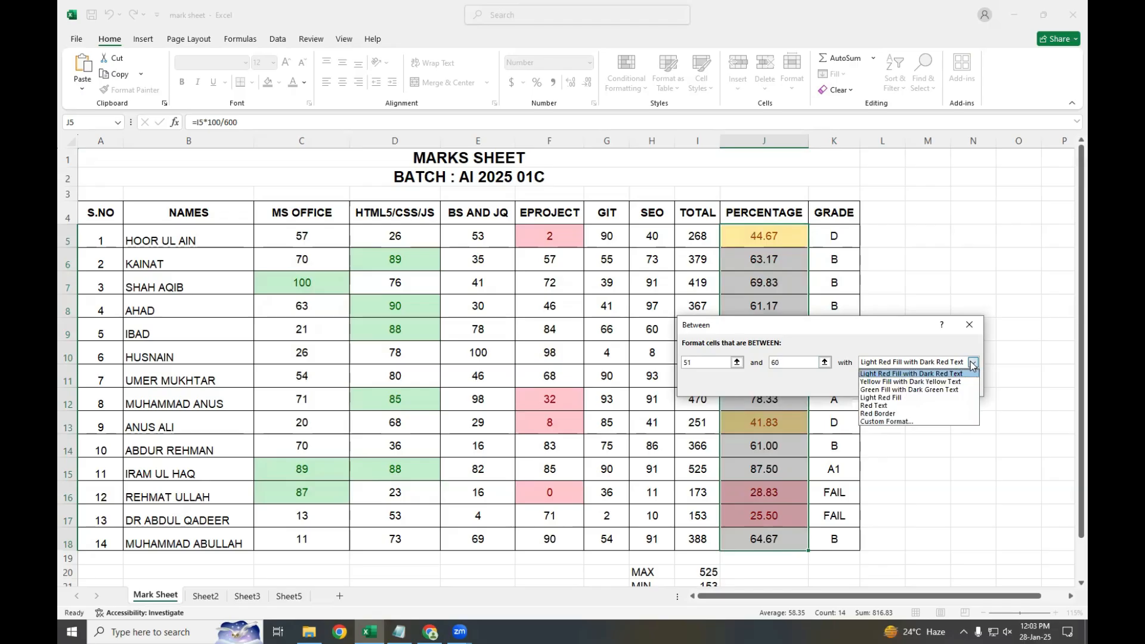
pyautogui.click(921, 423)
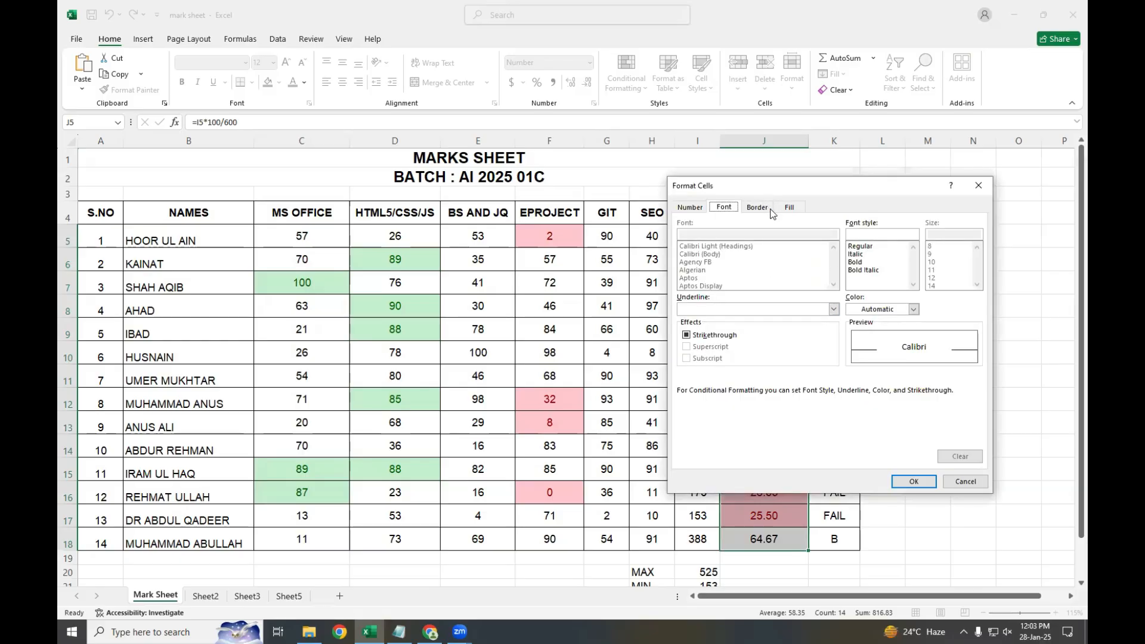
pyautogui.click(790, 207)
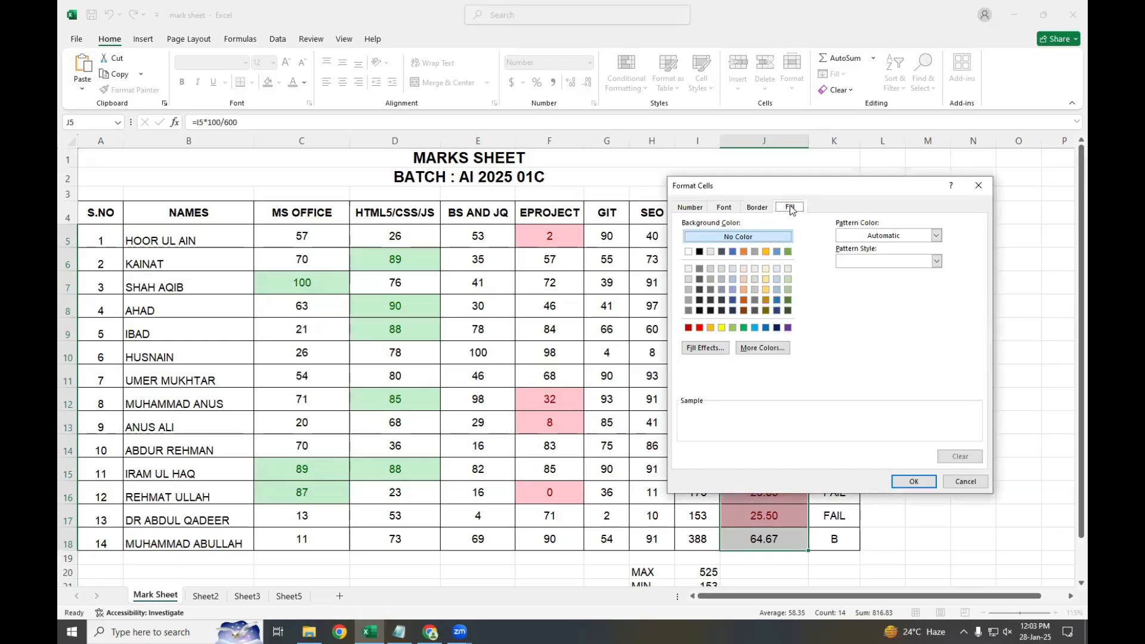
pyautogui.click(732, 253)
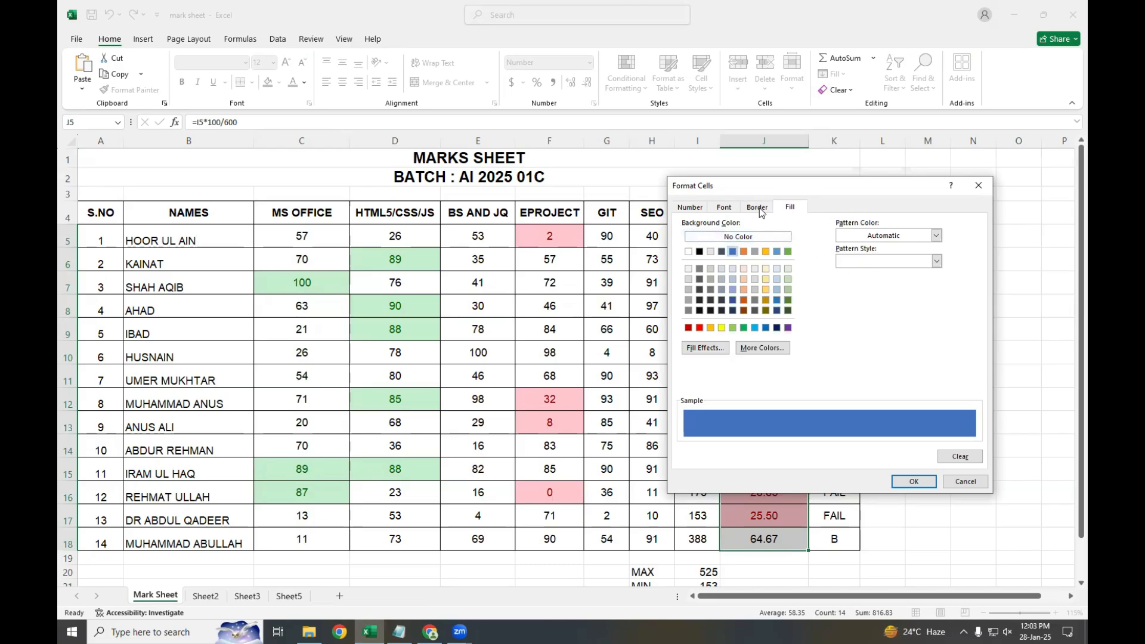
pyautogui.click(914, 481)
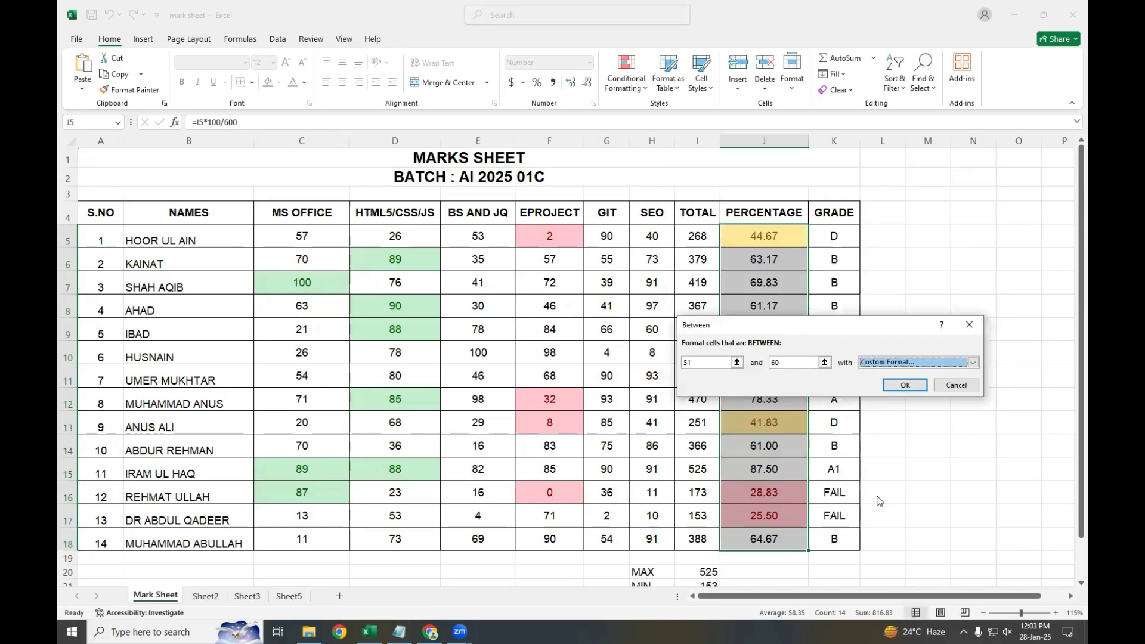
pyautogui.click(903, 387)
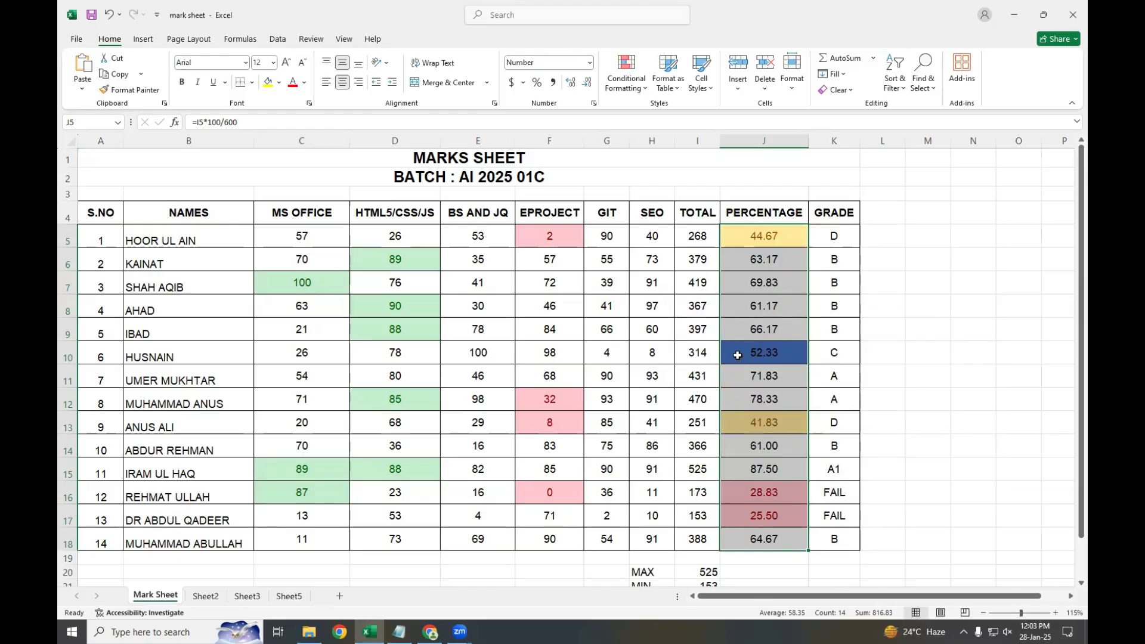
# Step: Highlight the percentages in J5 to J18 between 61 and 70 with a custom format using the standard light blue fill
pyautogui.click(627, 69)
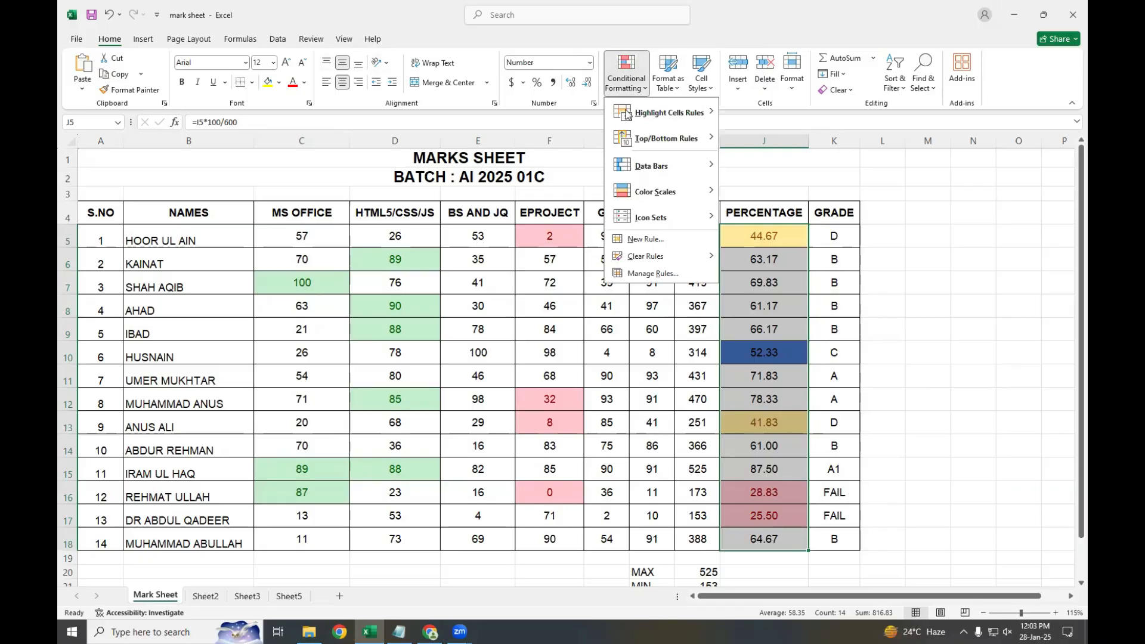
pyautogui.moveTo(662, 113)
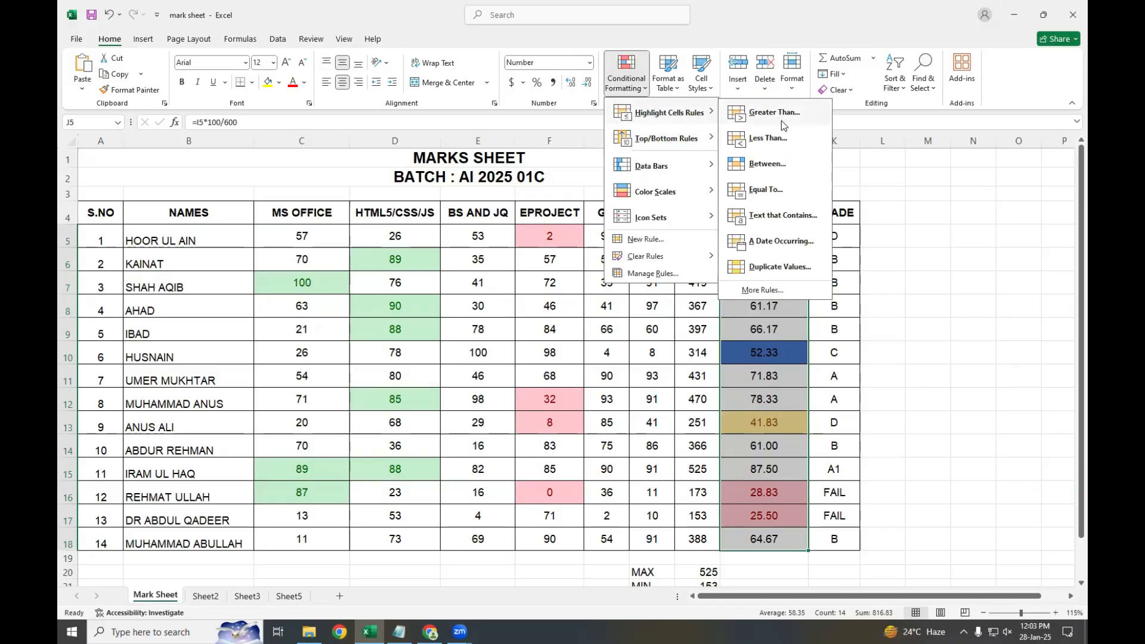
pyautogui.click(763, 168)
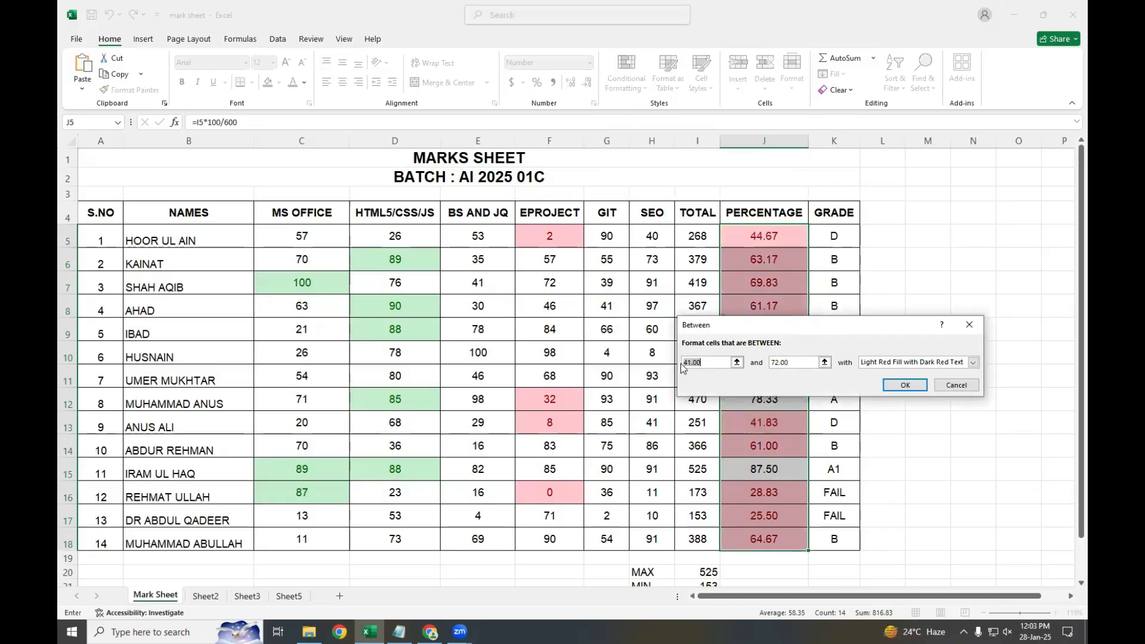
pyautogui.write('61')
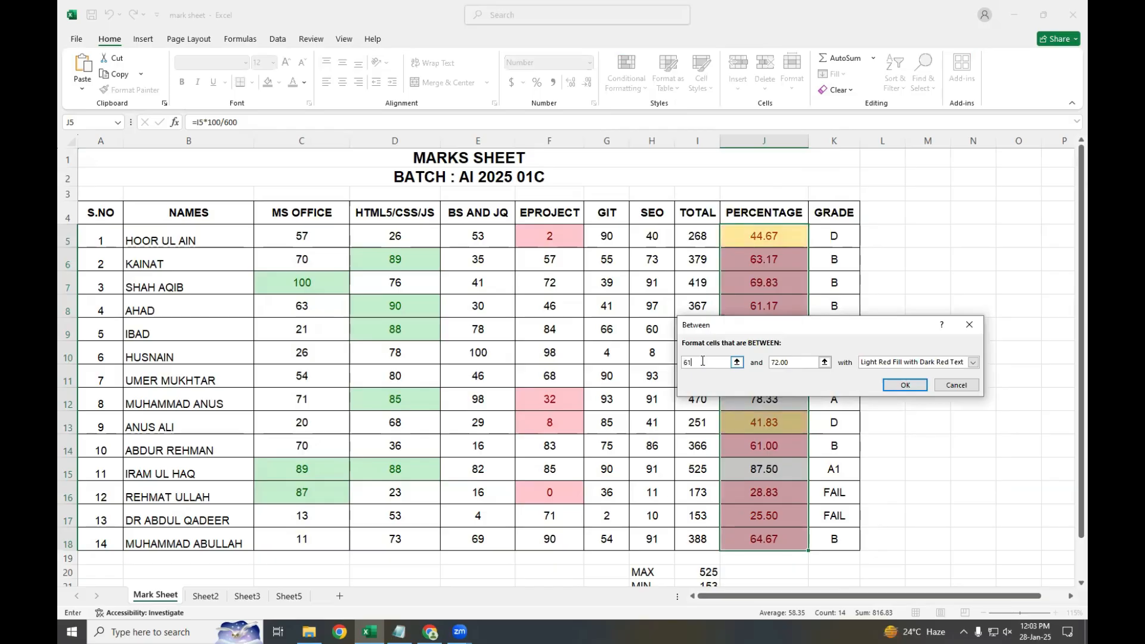
pyautogui.doubleClick(794, 362)
pyautogui.write('70')
pyautogui.click(974, 361)
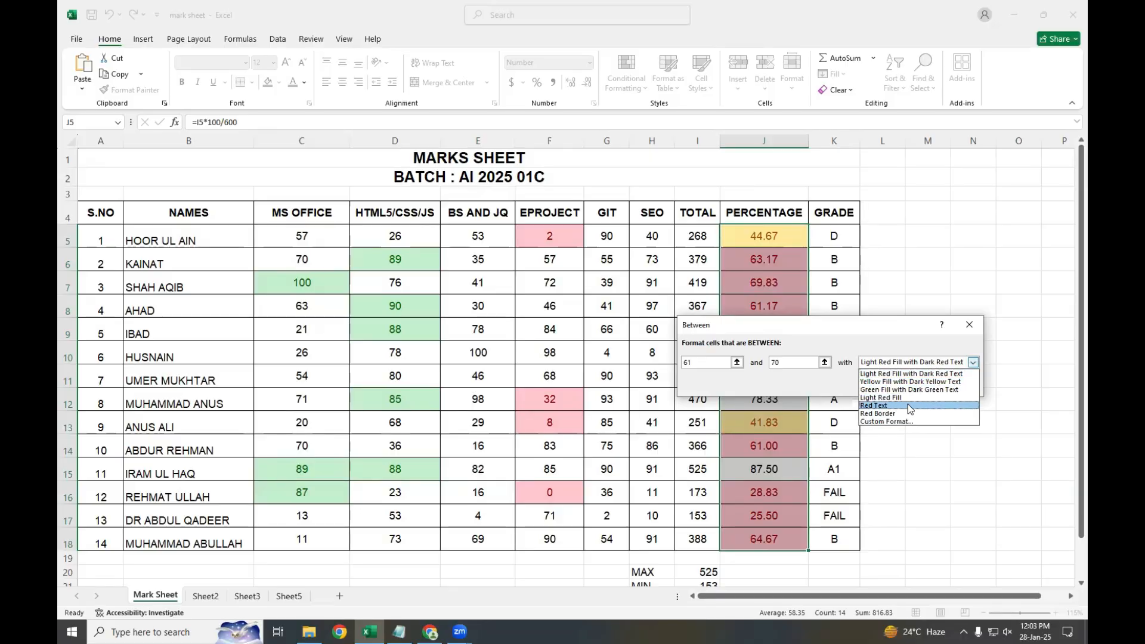
pyautogui.click(903, 421)
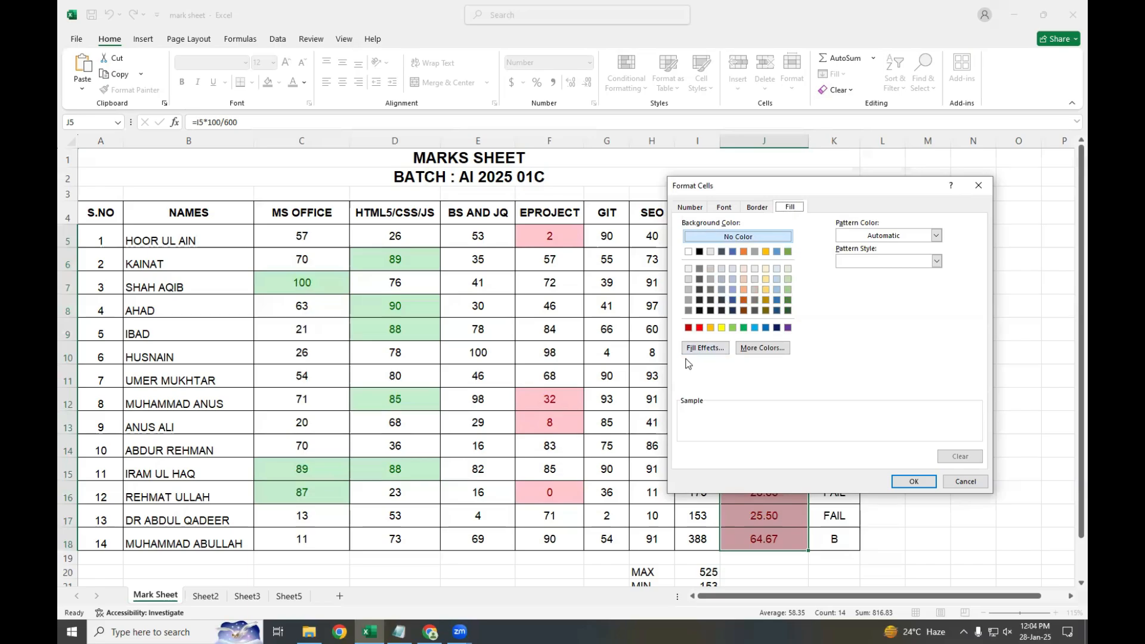
pyautogui.click(756, 328)
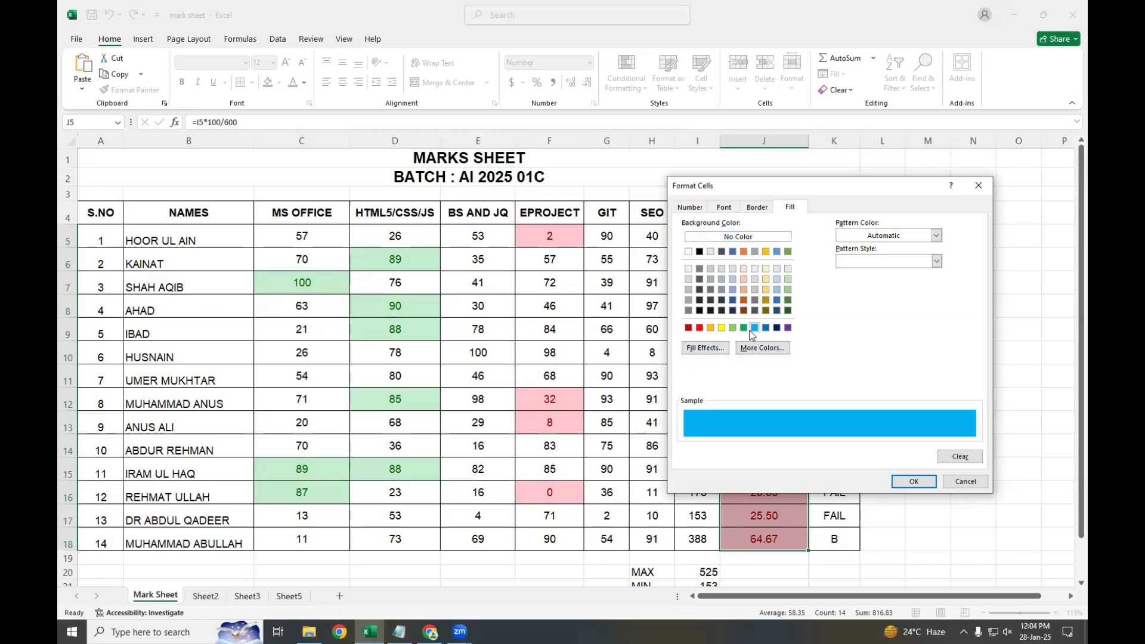
pyautogui.click(901, 479)
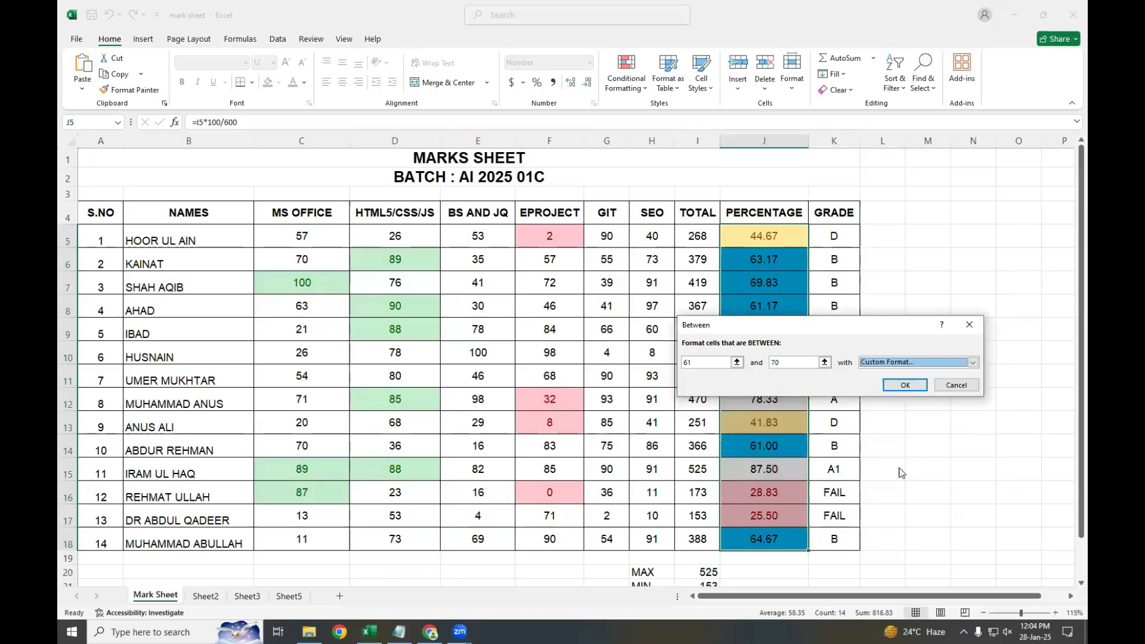
pyautogui.click(902, 385)
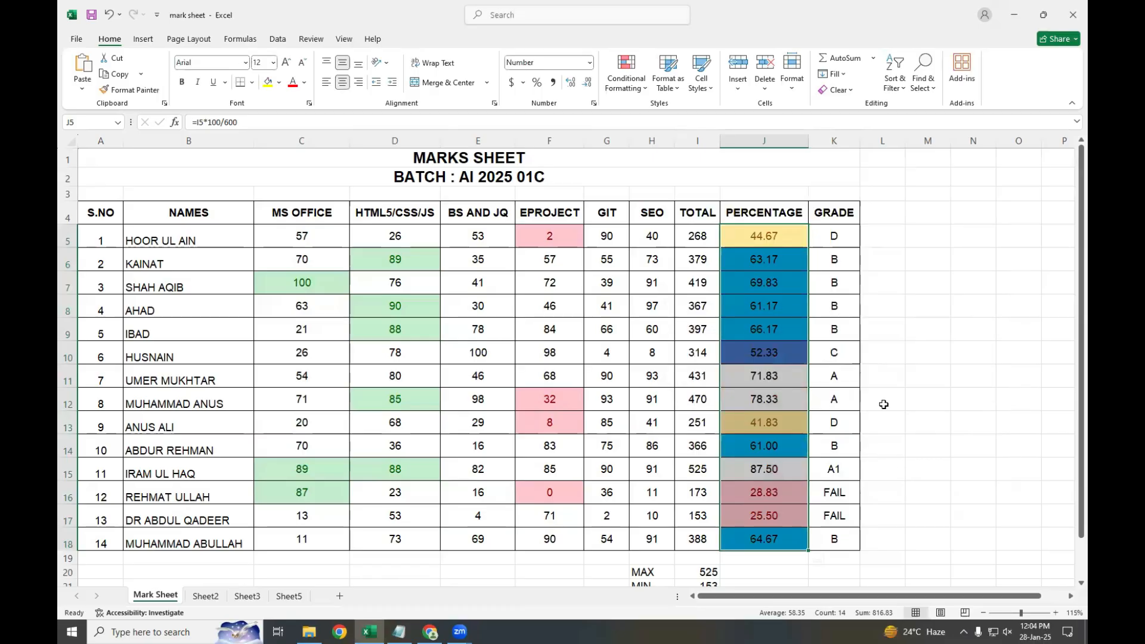
# Step: Highlight the percentages in J5 to J18 between 71 and 100 with Green Fill with Dark Green Text
pyautogui.click(627, 74)
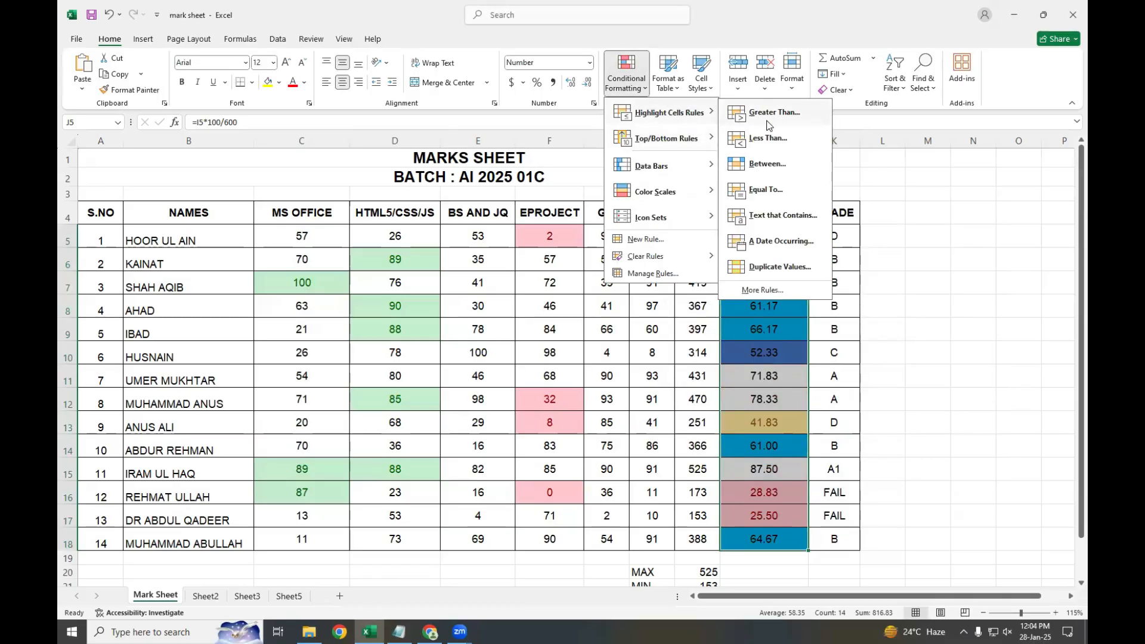
pyautogui.click(769, 174)
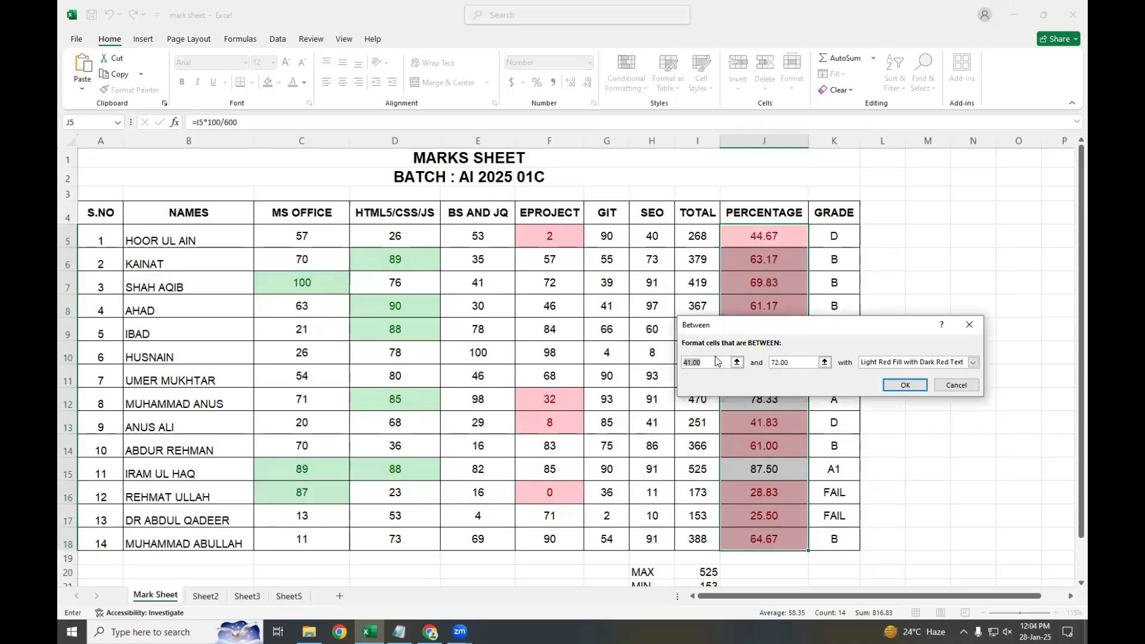
pyautogui.write('71')
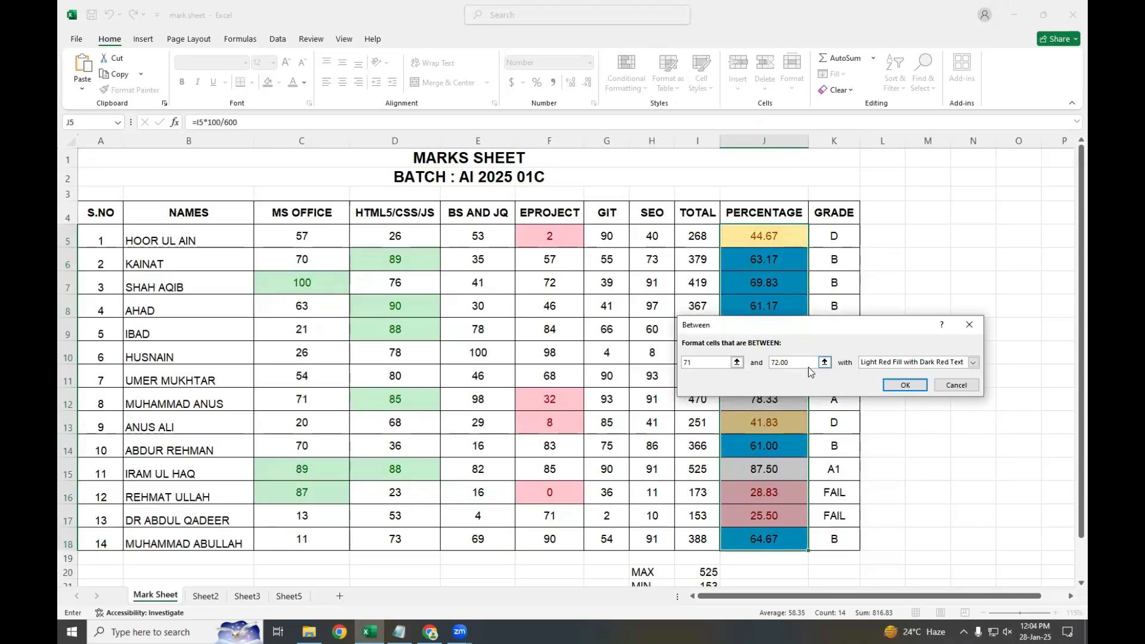
pyautogui.doubleClick(790, 361)
pyautogui.write('100')
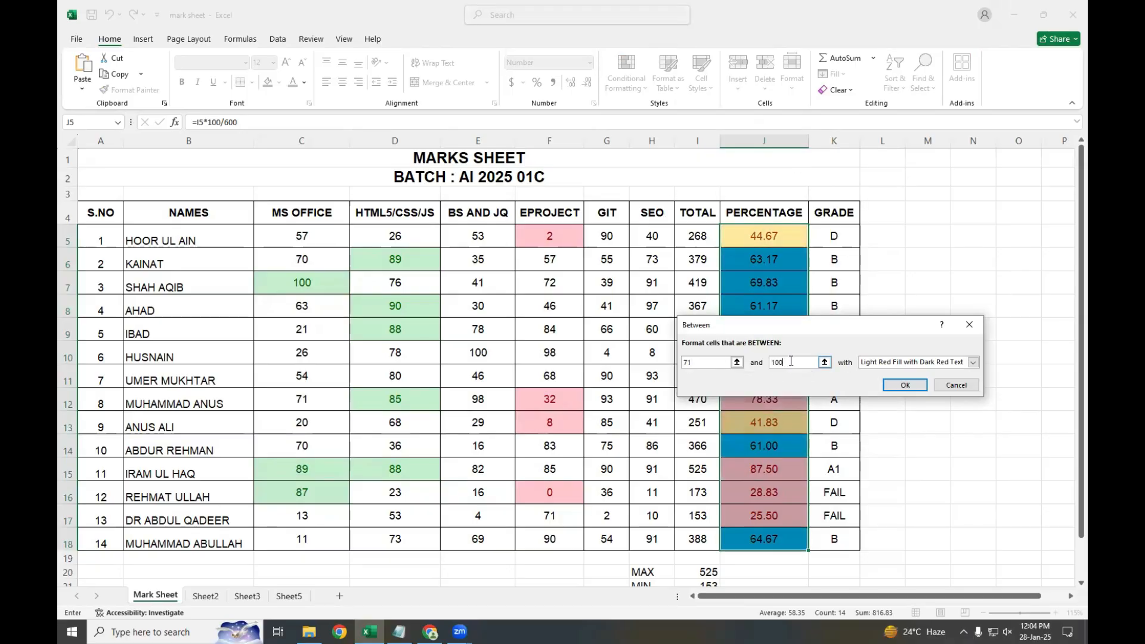
pyautogui.click(973, 362)
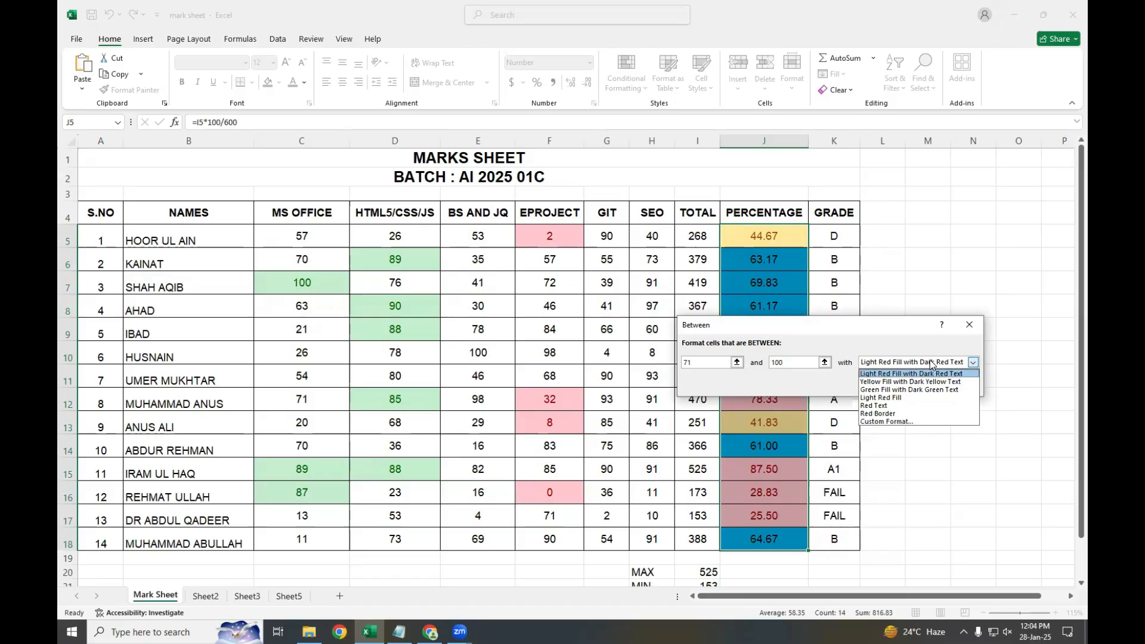
pyautogui.click(928, 390)
pyautogui.click(900, 385)
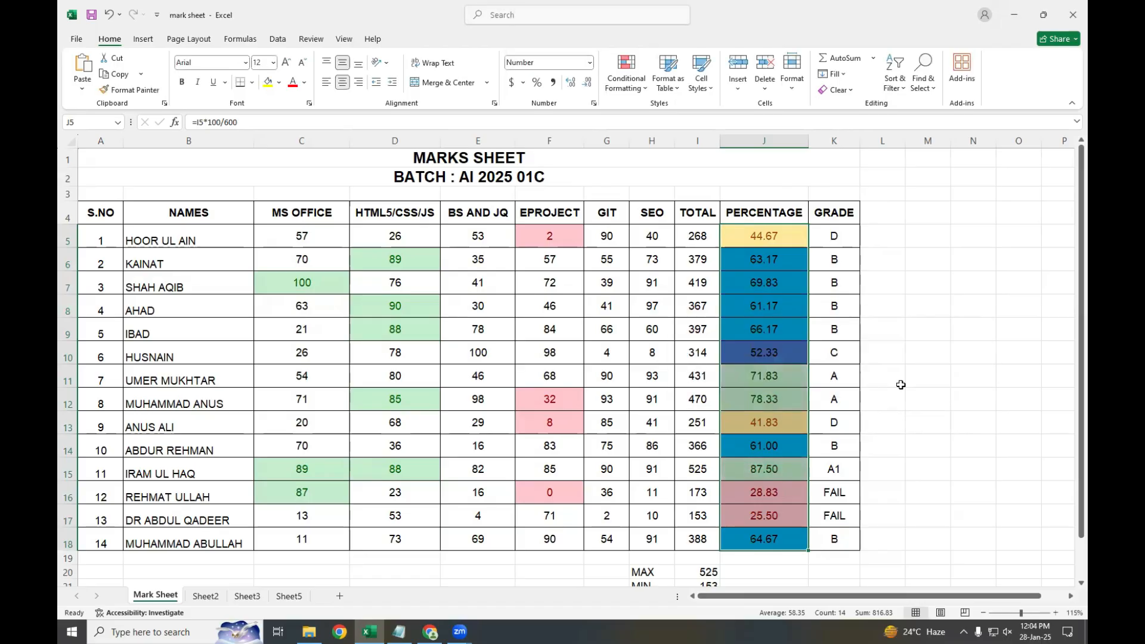
pyautogui.click(842, 491)
pyautogui.scroll(-2, 834, 477)
pyautogui.scroll(2, 787, 417)
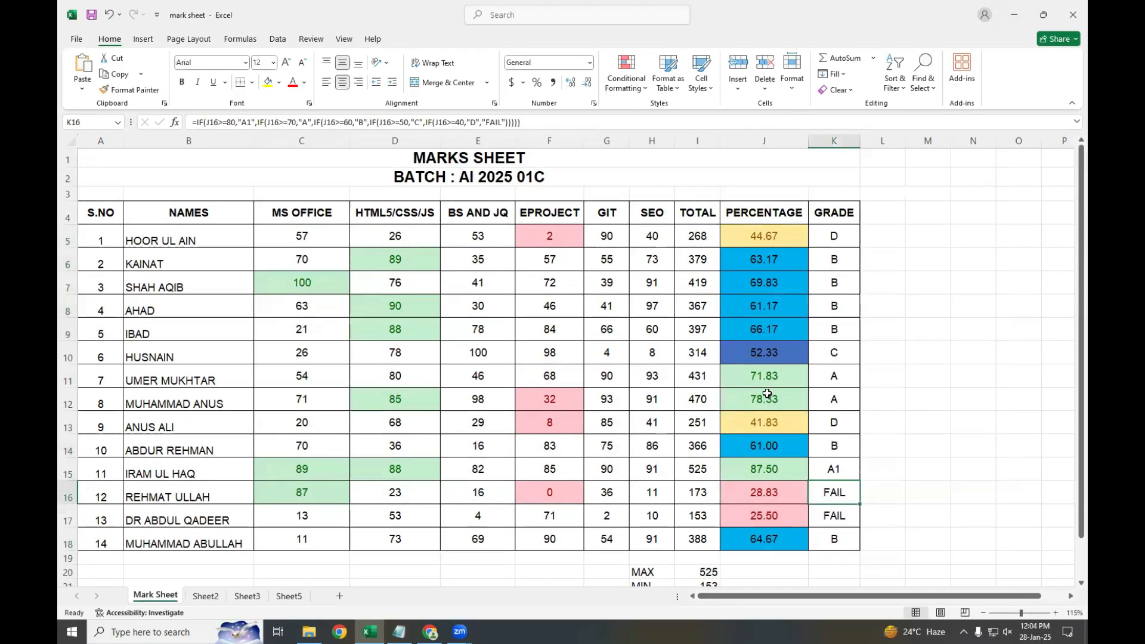
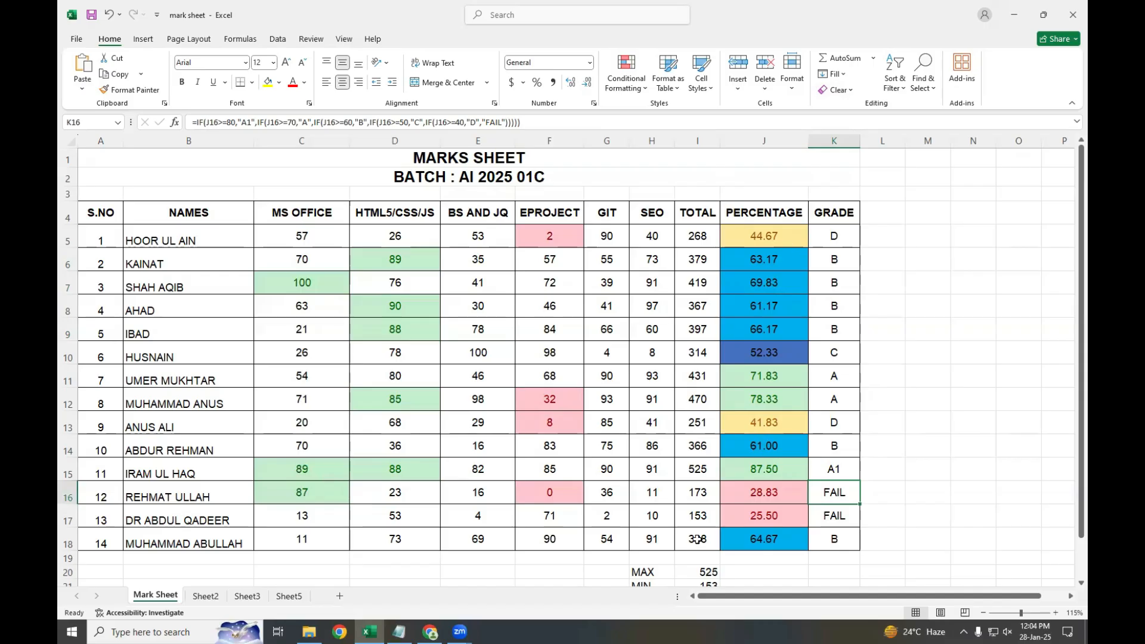
# Step: Change the marks in row 10 to 62 for MS Office and 40 for GIT
pyautogui.moveTo(841, 242); pyautogui.dragTo(856, 538)
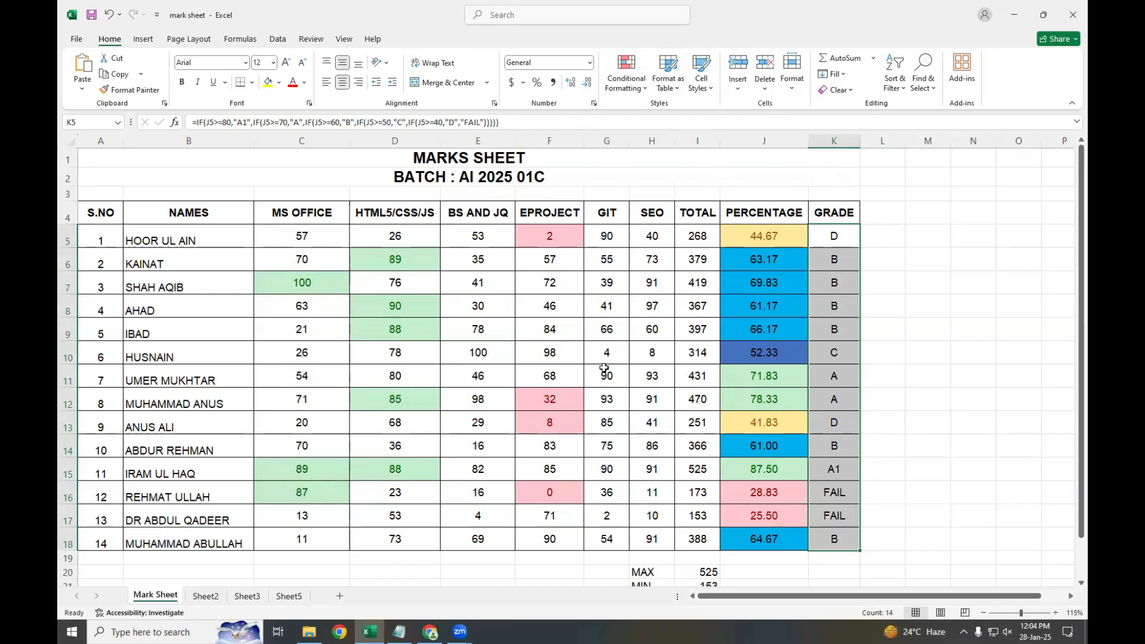
pyautogui.click(293, 352)
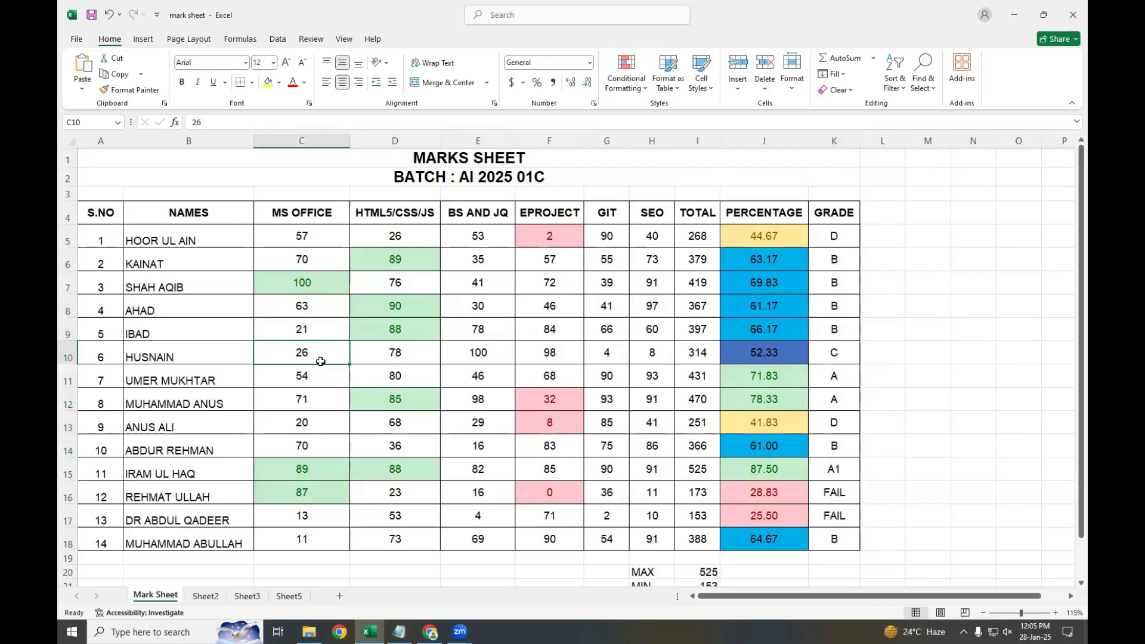
pyautogui.write('62')
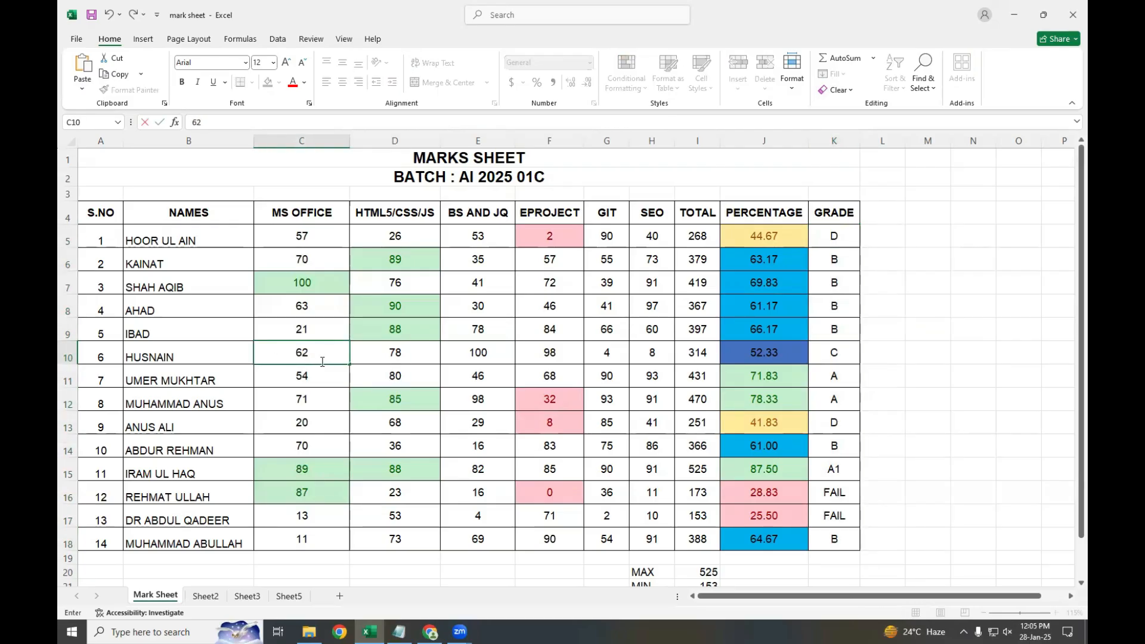
pyautogui.press('Return')
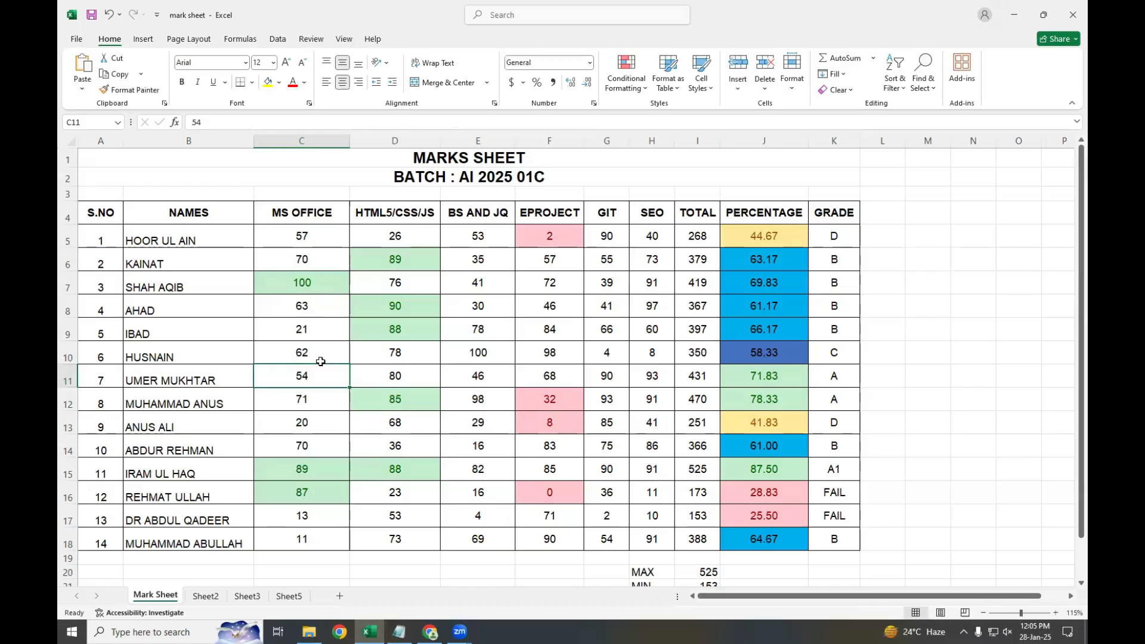
pyautogui.press('Right')
pyautogui.press('Right')
pyautogui.press('Right')
pyautogui.press('Up')
pyautogui.press('Right')
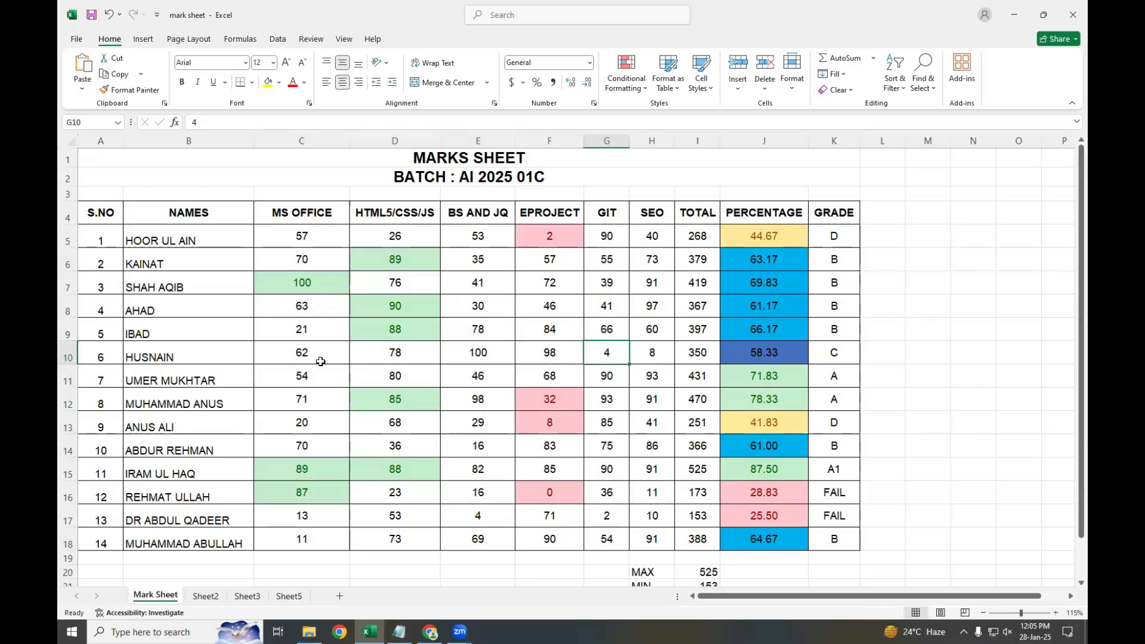
pyautogui.write('40')
pyautogui.press('Return')
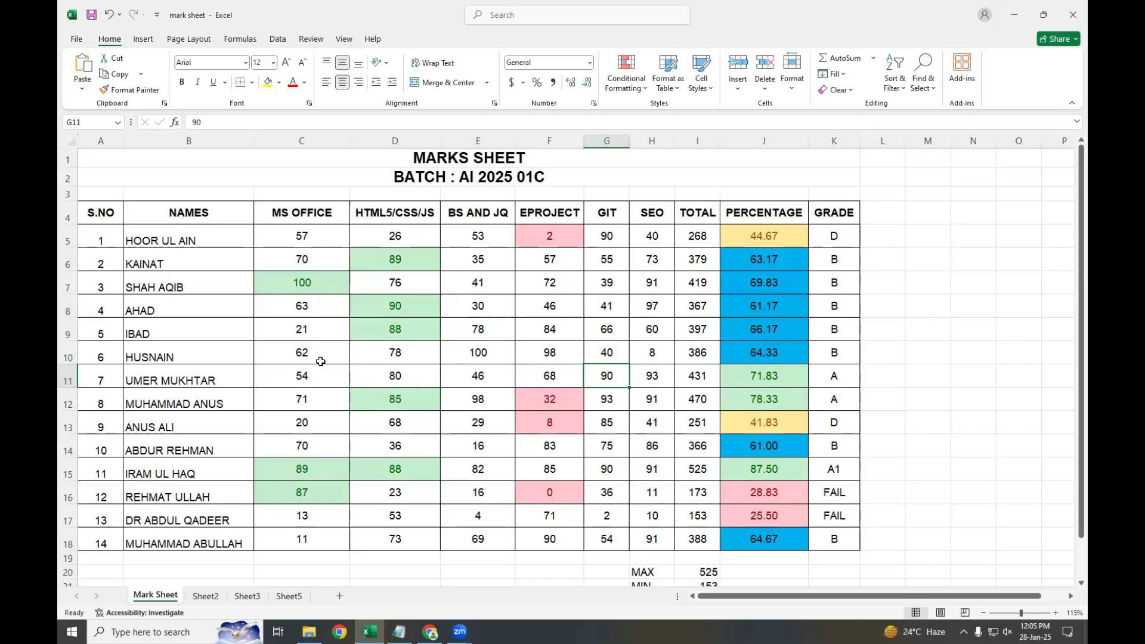
# Step: Set the GIT mark in row 7 to 20
pyautogui.press('Up')
pyautogui.press('Up')
pyautogui.press('Up')
pyautogui.press('Up')
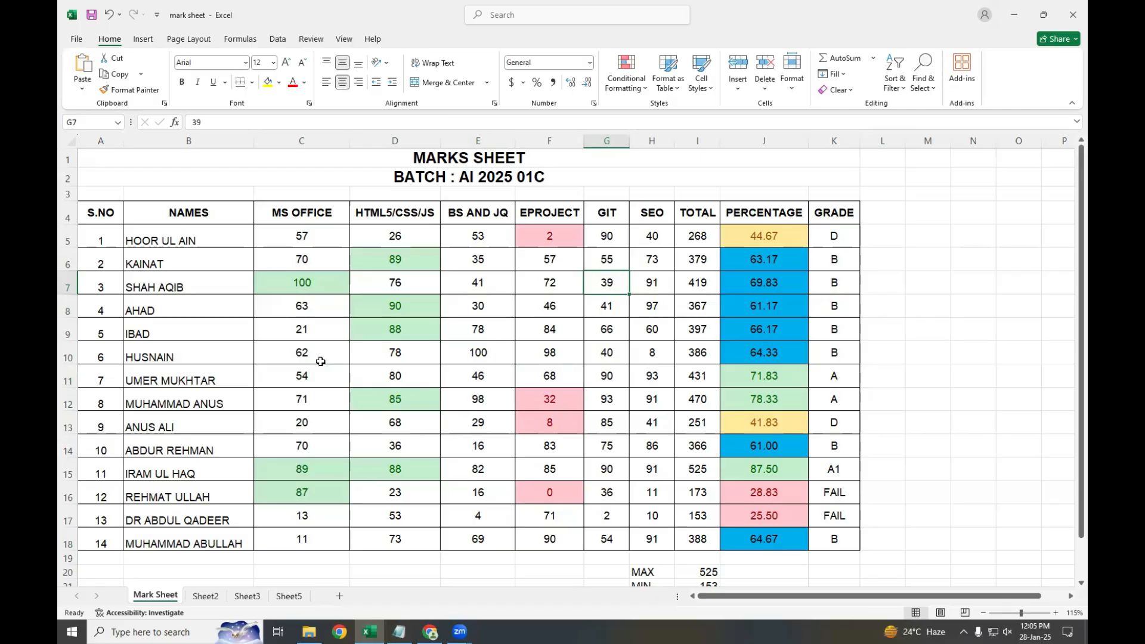
pyautogui.write('20')
pyautogui.press('Return')
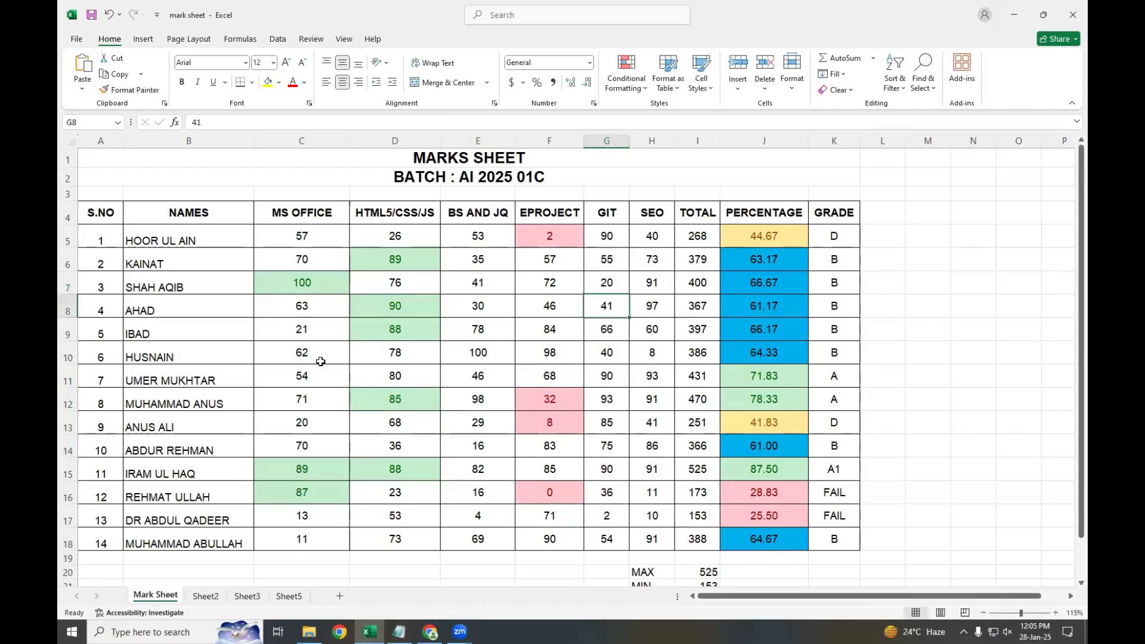
# Step: Change the row 7 marks to 20 for BS and JQ and 50 for HTML5/CSS/JS
pyautogui.press('Up')
pyautogui.press('Left')
pyautogui.press('Left')
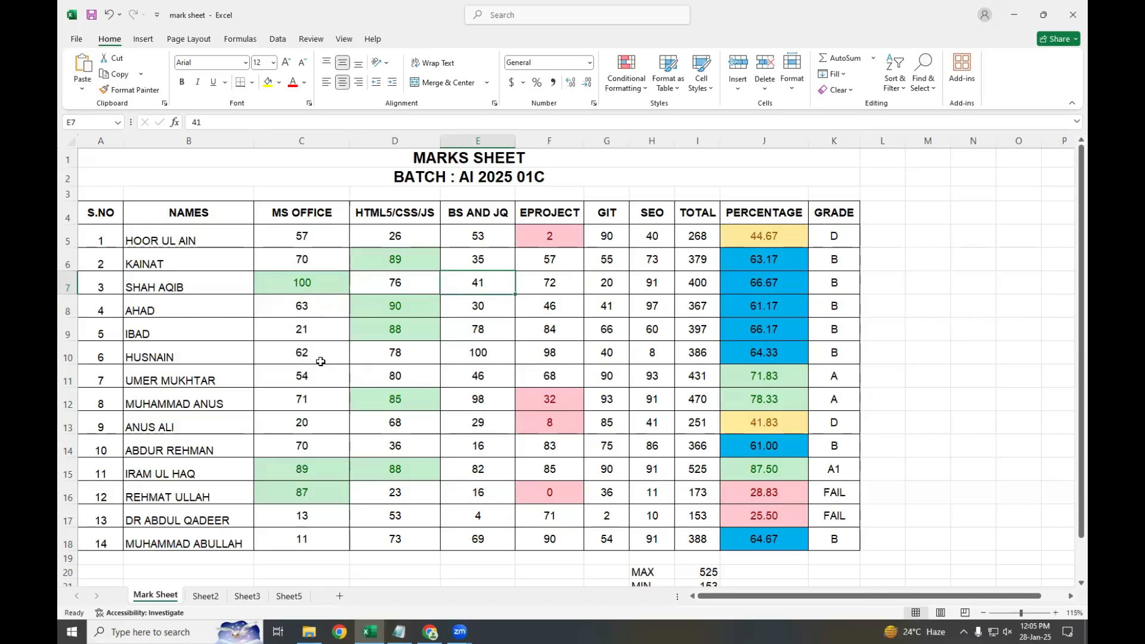
pyautogui.write('20')
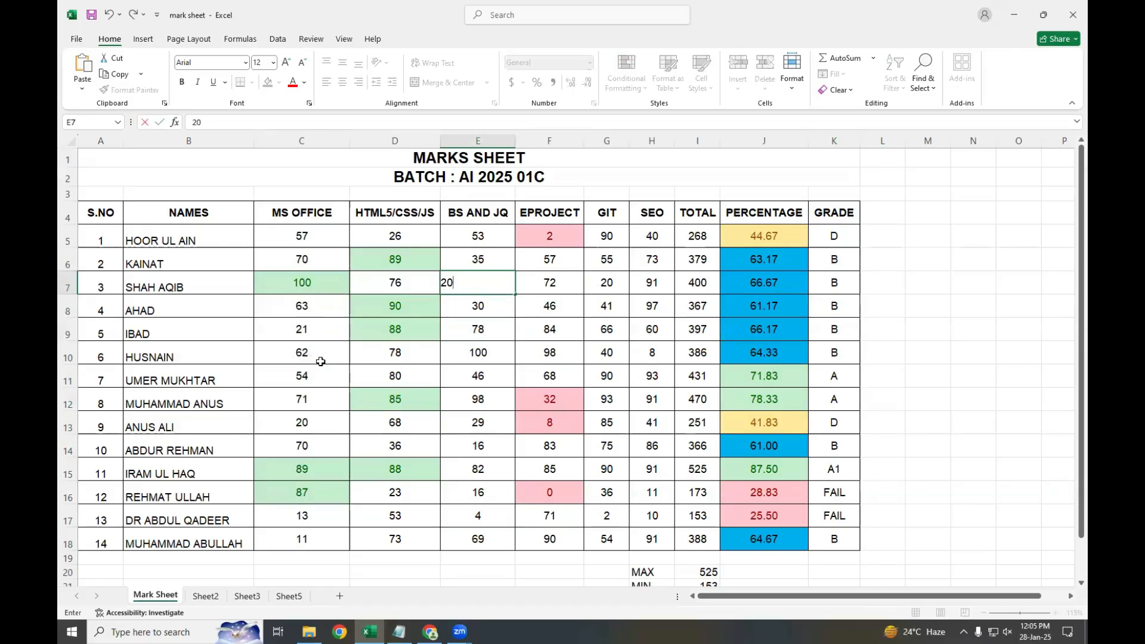
pyautogui.press('Return')
pyautogui.press('Up')
pyautogui.press('Left')
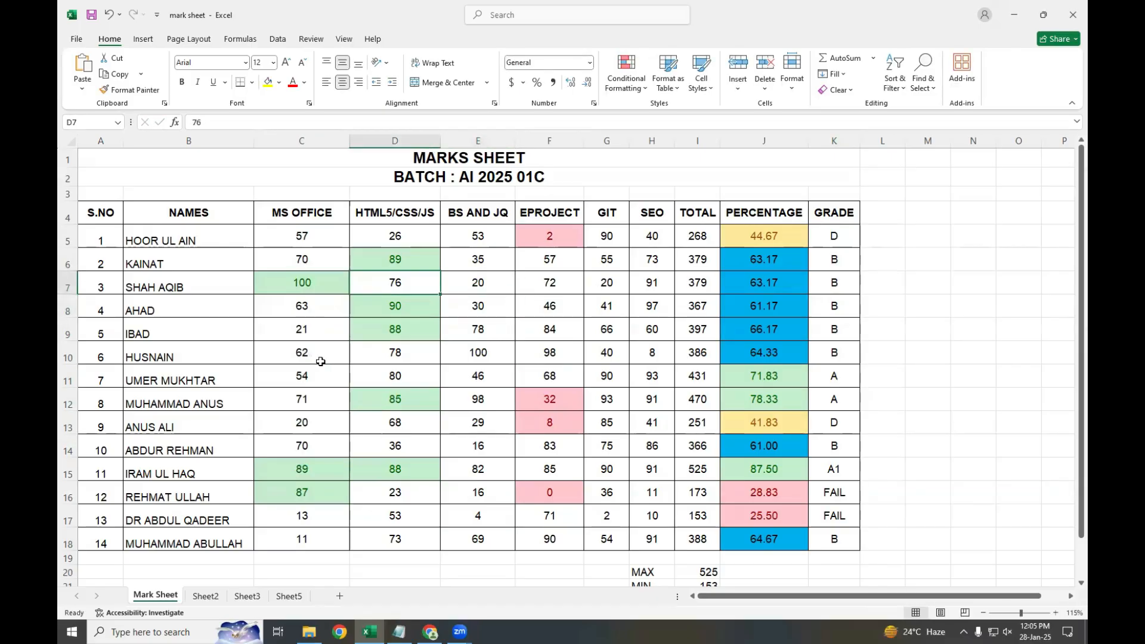
pyautogui.write('50')
pyautogui.press('Return')
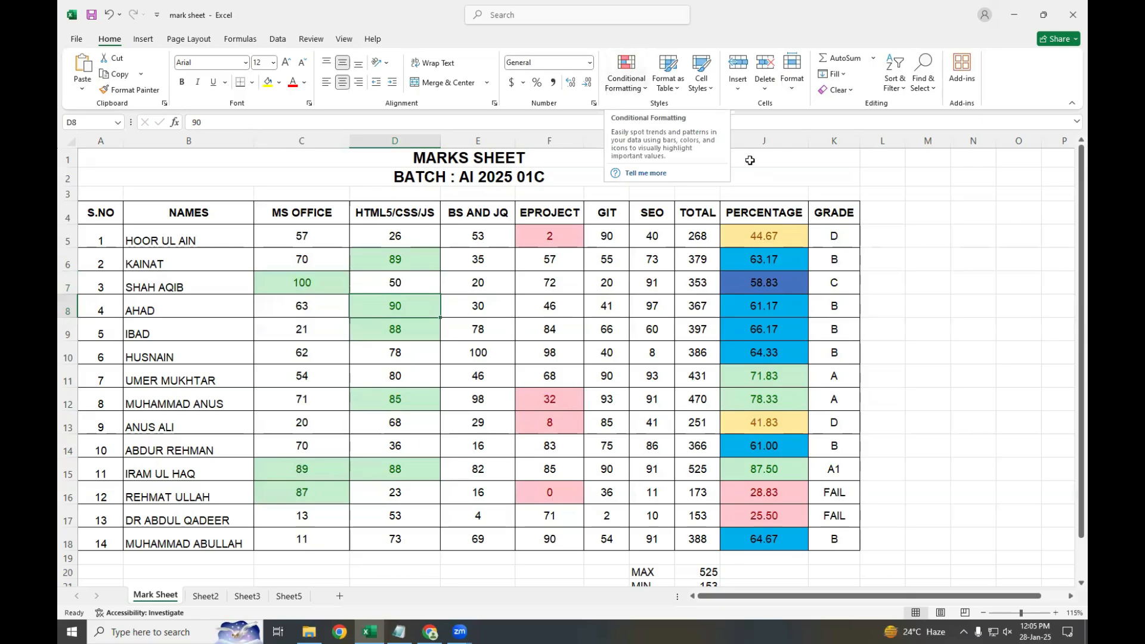
# Step: Highlight the grades in K5 to K18 containing the text A1 with Green Fill with Dark Green Text
pyautogui.moveTo(829, 239); pyautogui.dragTo(837, 507)
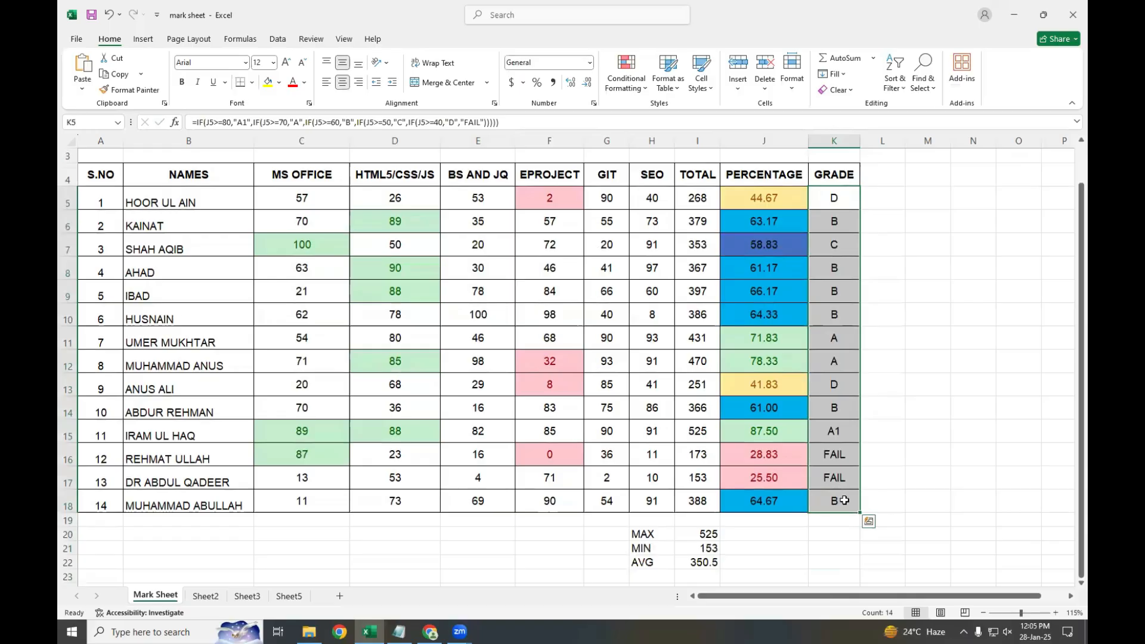
pyautogui.scroll(1, 837, 507)
pyautogui.click(642, 84)
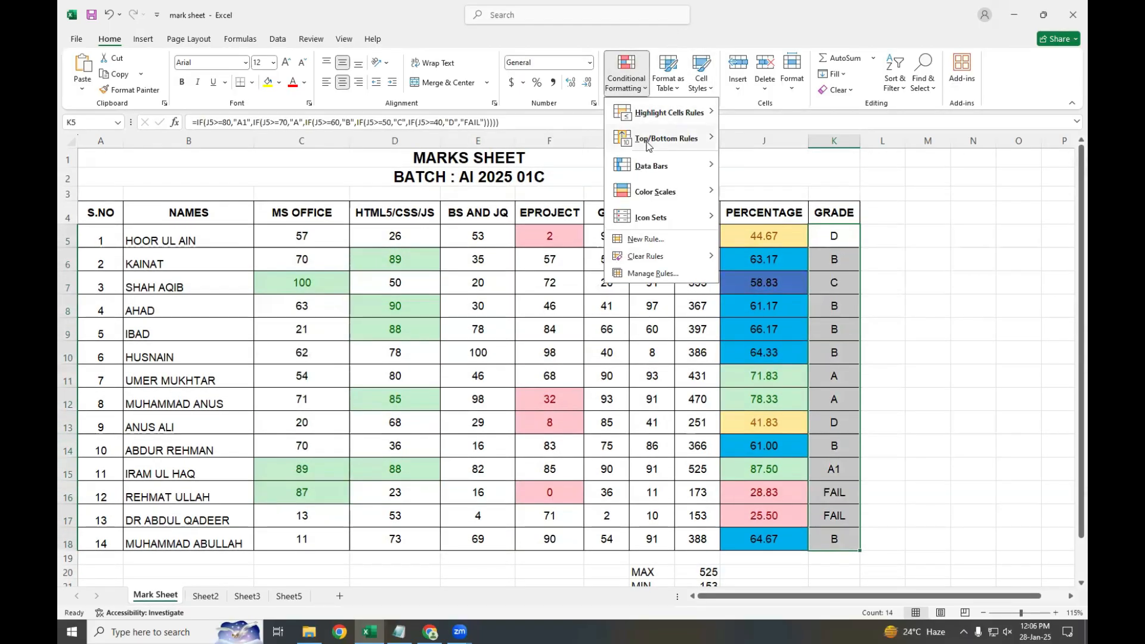
pyautogui.moveTo(673, 113)
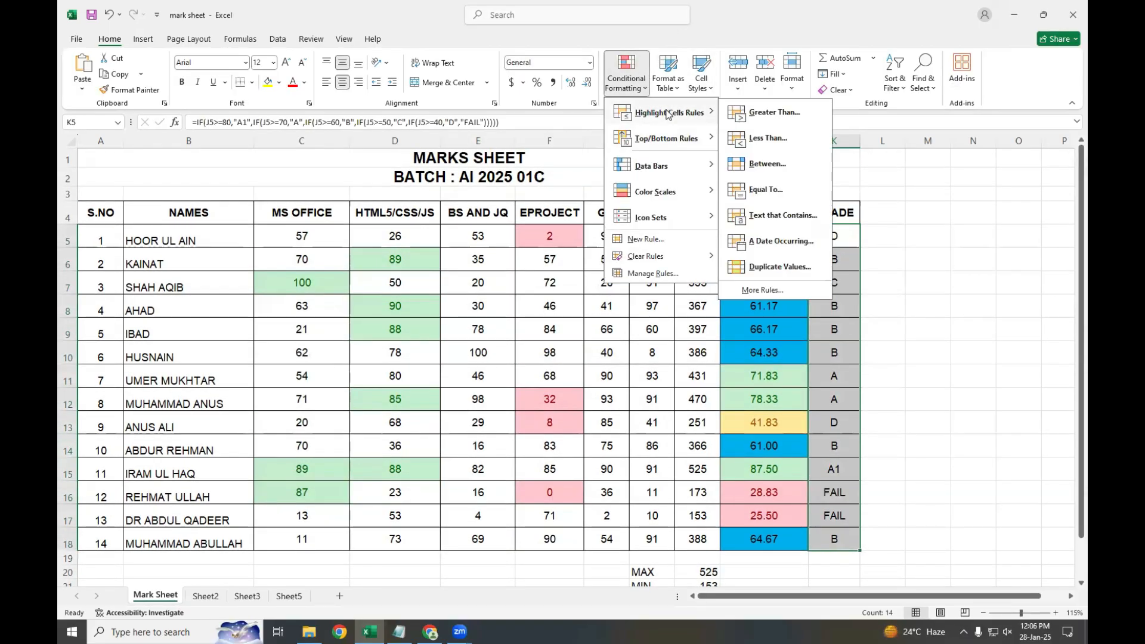
pyautogui.click(803, 222)
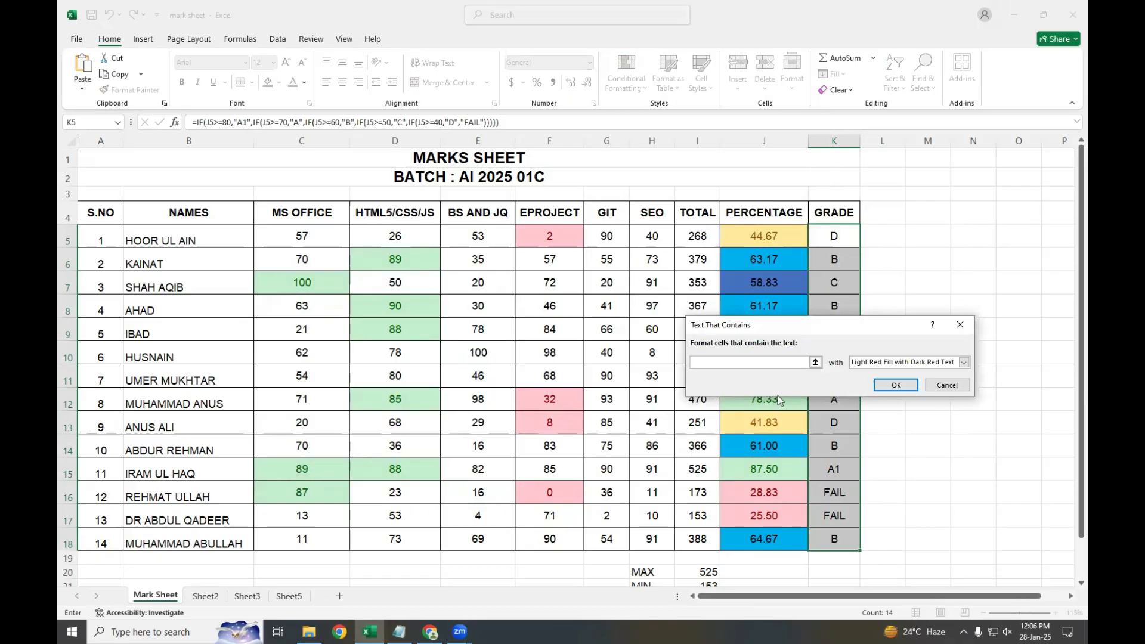
pyautogui.write('A1')
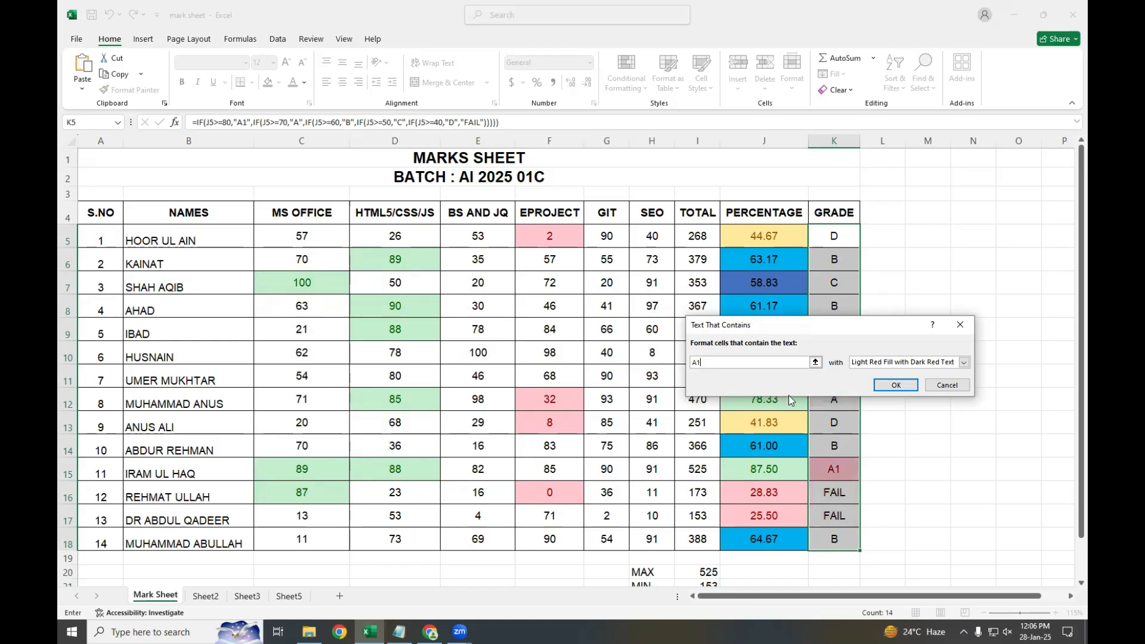
pyautogui.click(963, 362)
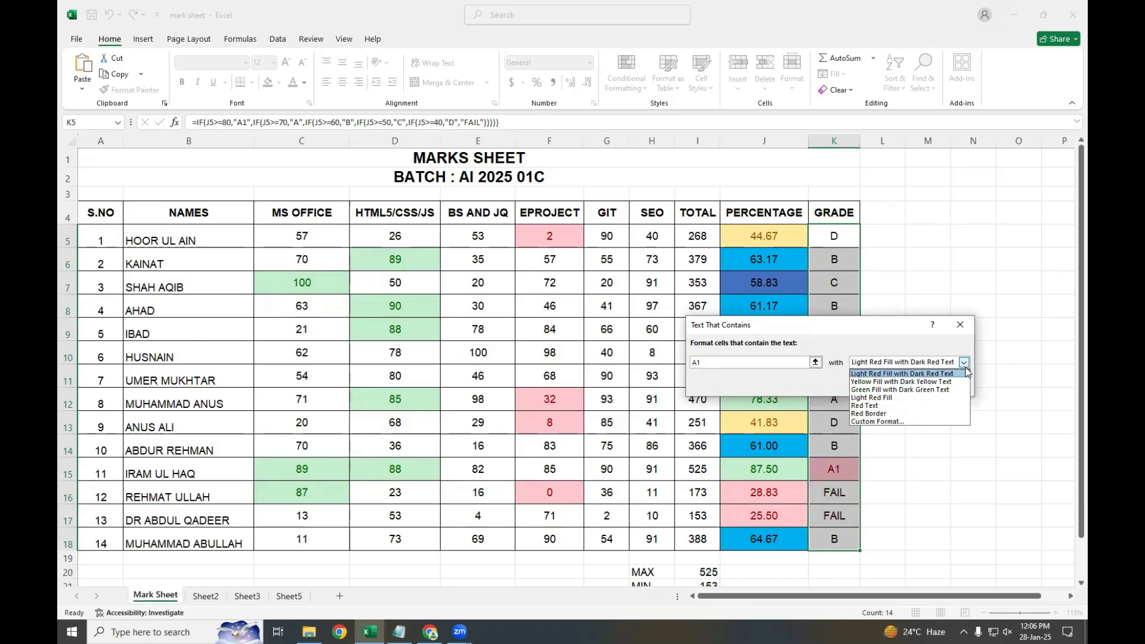
pyautogui.click(922, 389)
pyautogui.click(896, 385)
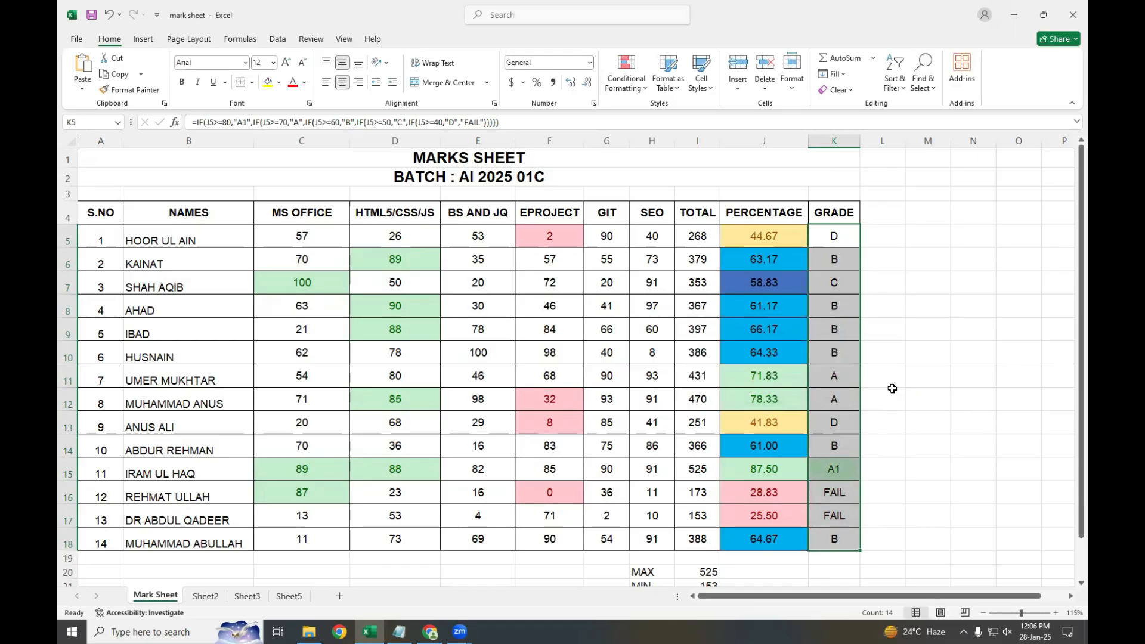
# Step: Try to highlight the grades in K5 to K18 containing the text A with a custom light green theme fill
pyautogui.click(626, 75)
pyautogui.moveTo(684, 117)
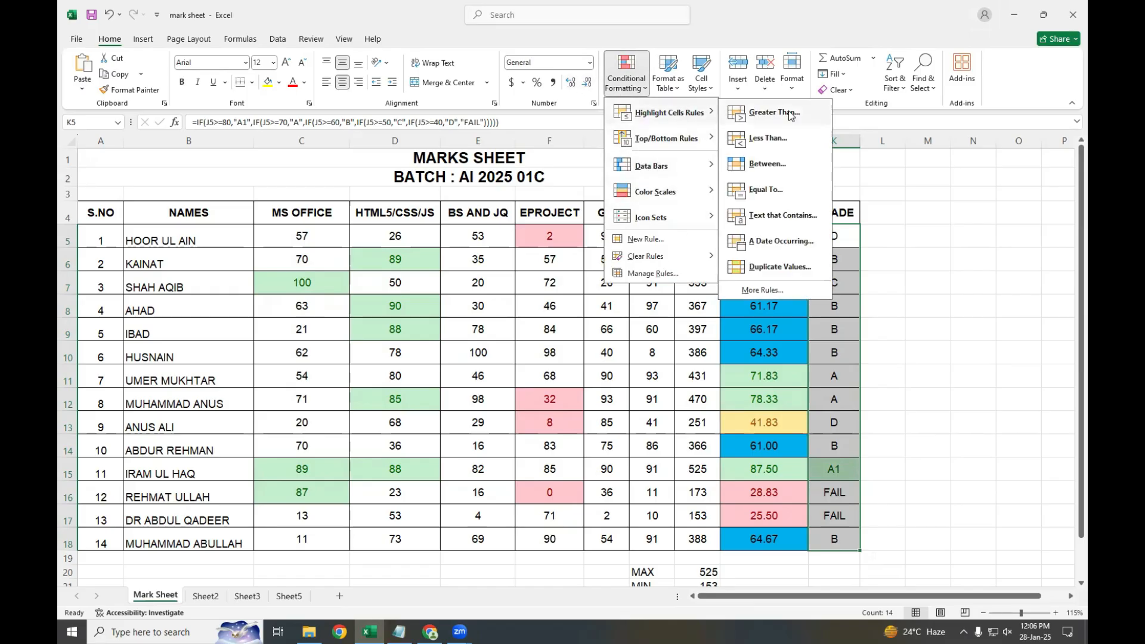
pyautogui.click(793, 220)
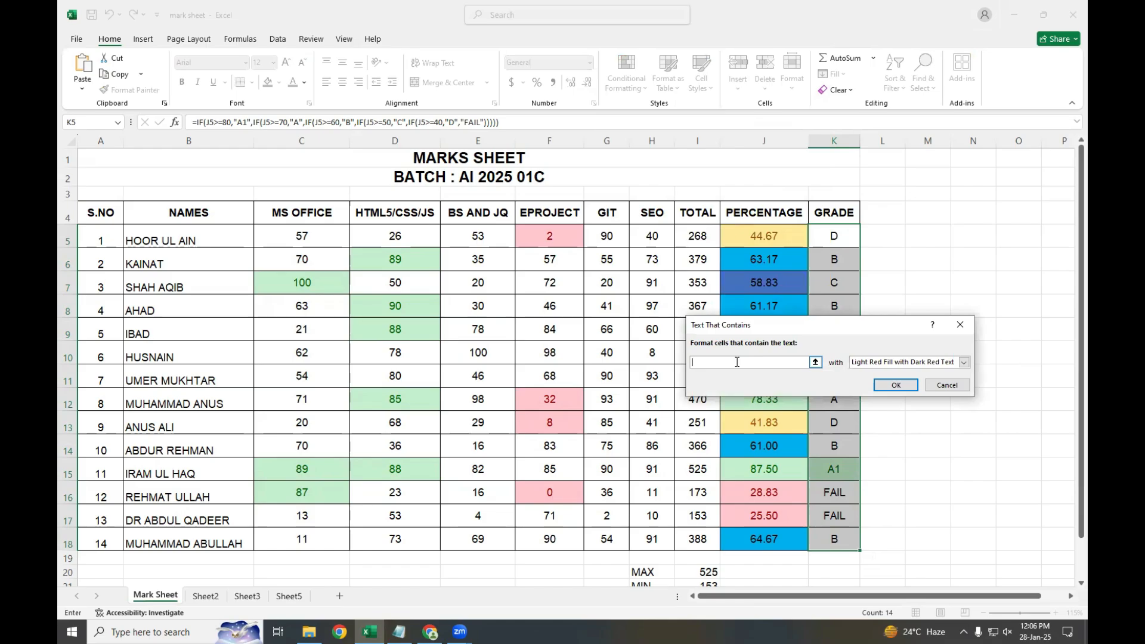
pyautogui.write('A')
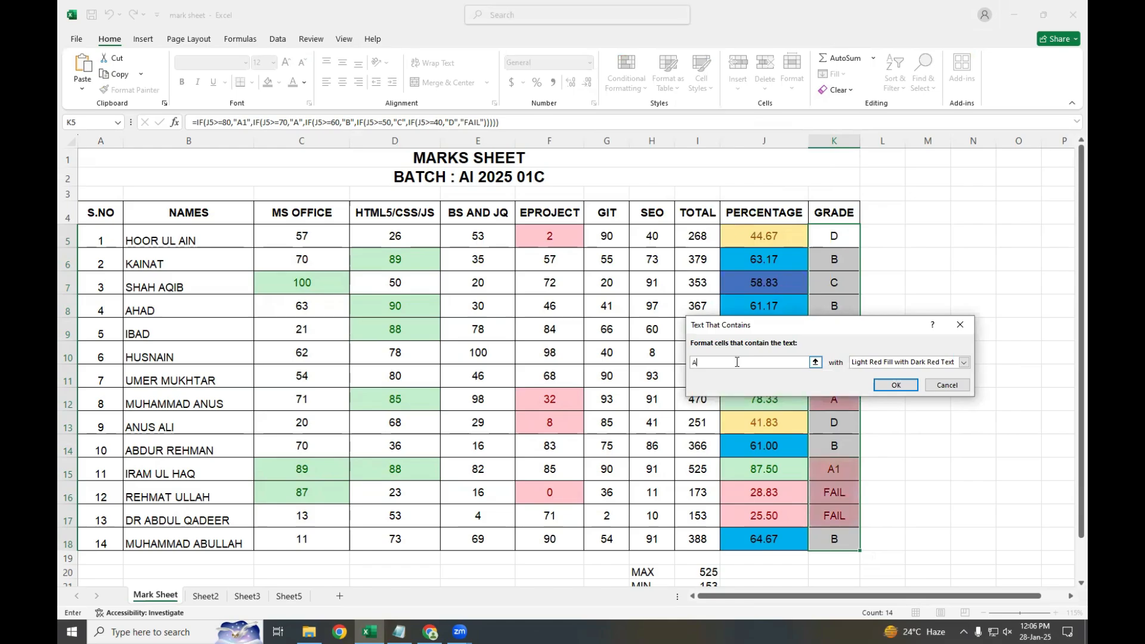
pyautogui.click(963, 362)
pyautogui.click(877, 422)
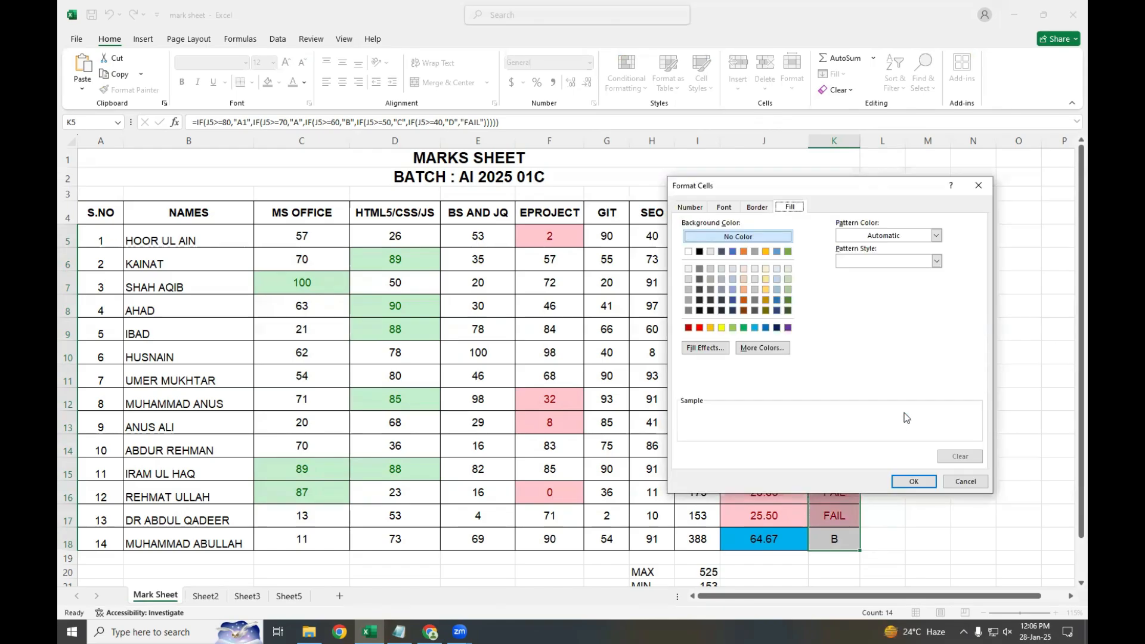
pyautogui.click(788, 290)
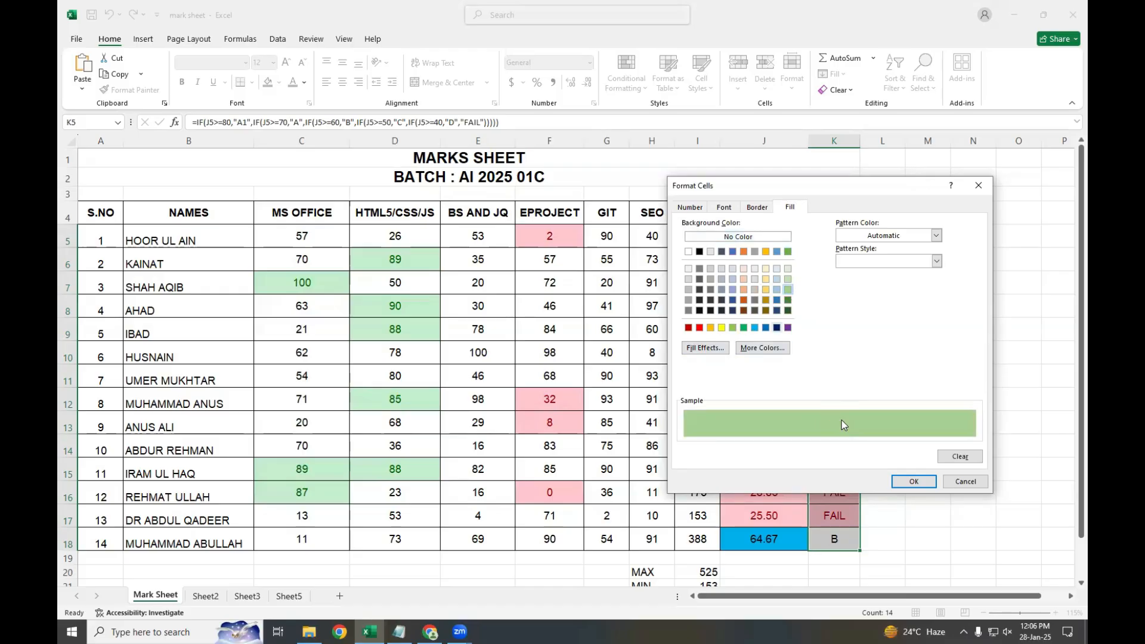
pyautogui.click(907, 482)
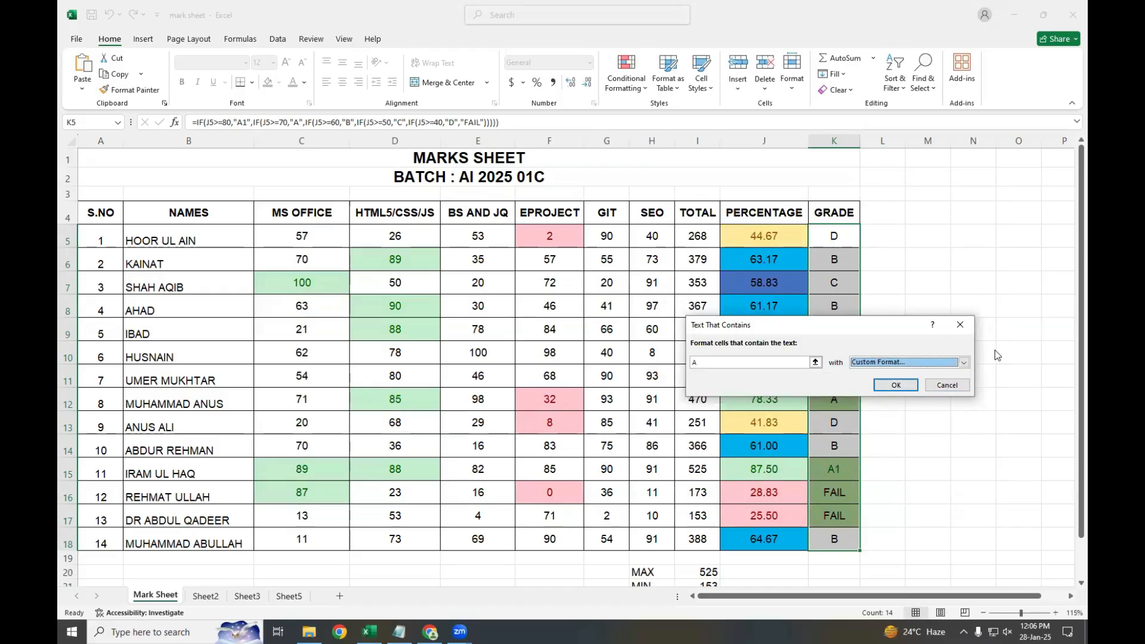
pyautogui.click(959, 325)
pyautogui.click(626, 74)
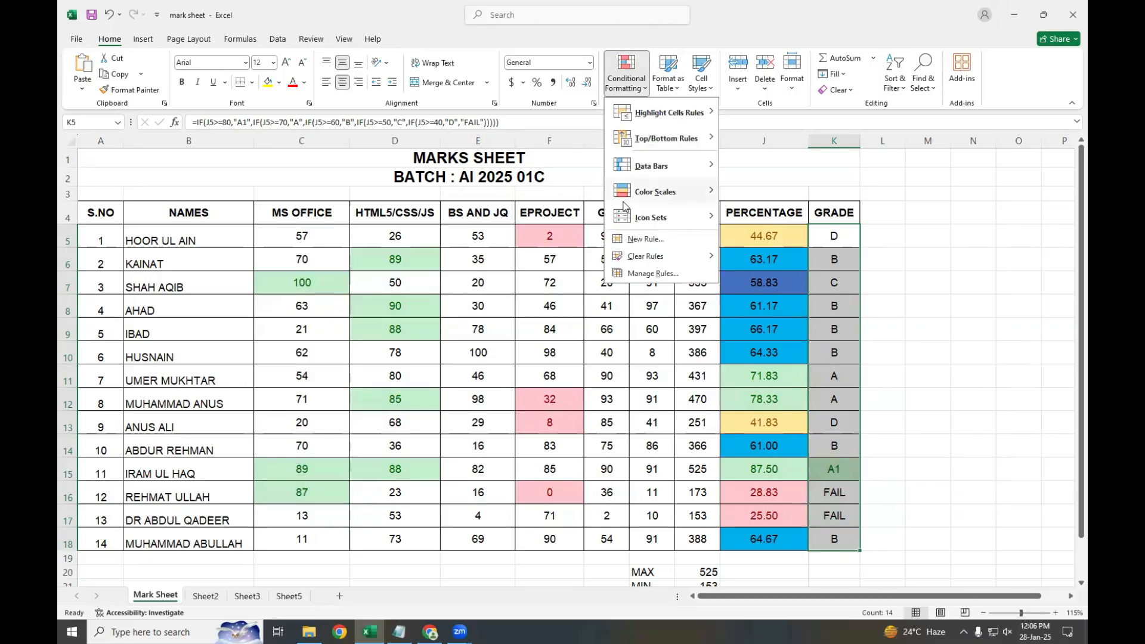
pyautogui.moveTo(686, 114)
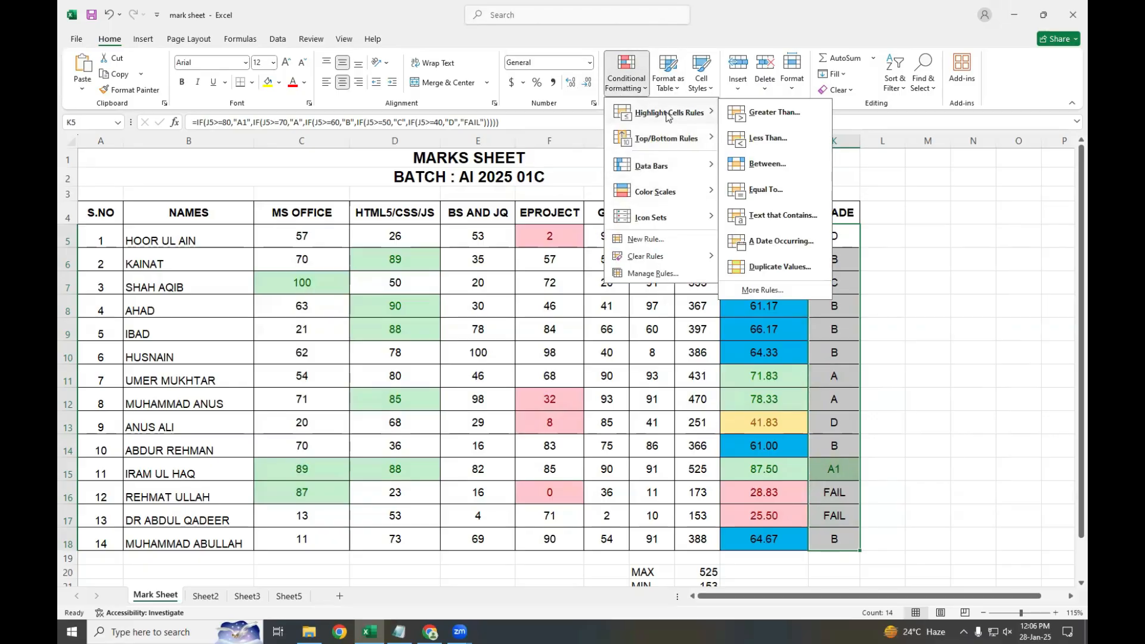
pyautogui.click(775, 114)
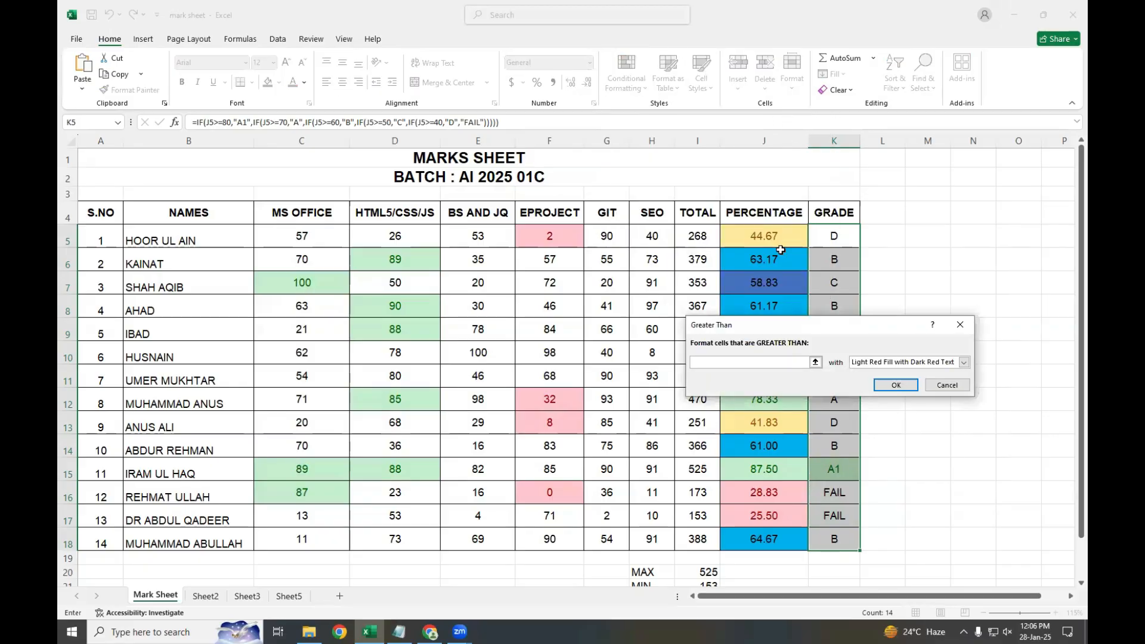
pyautogui.click(966, 331)
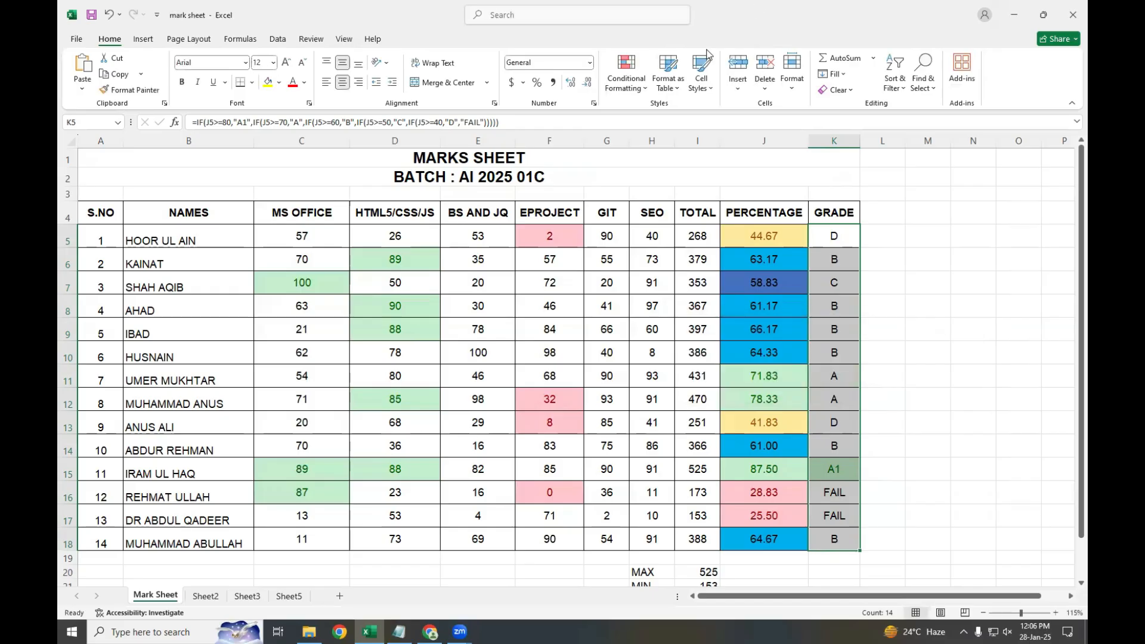
# Step: Highlight the grades in K5 to K18 containing the text B with Yellow Fill with Dark Yellow Text
pyautogui.click(654, 86)
pyautogui.click(640, 88)
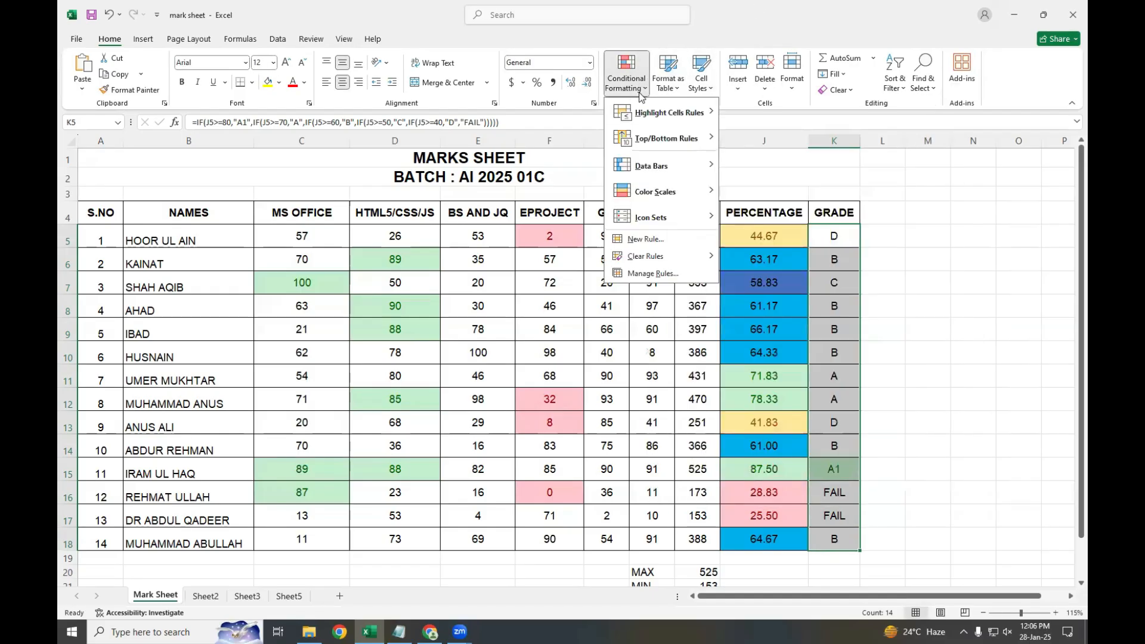
pyautogui.moveTo(668, 113)
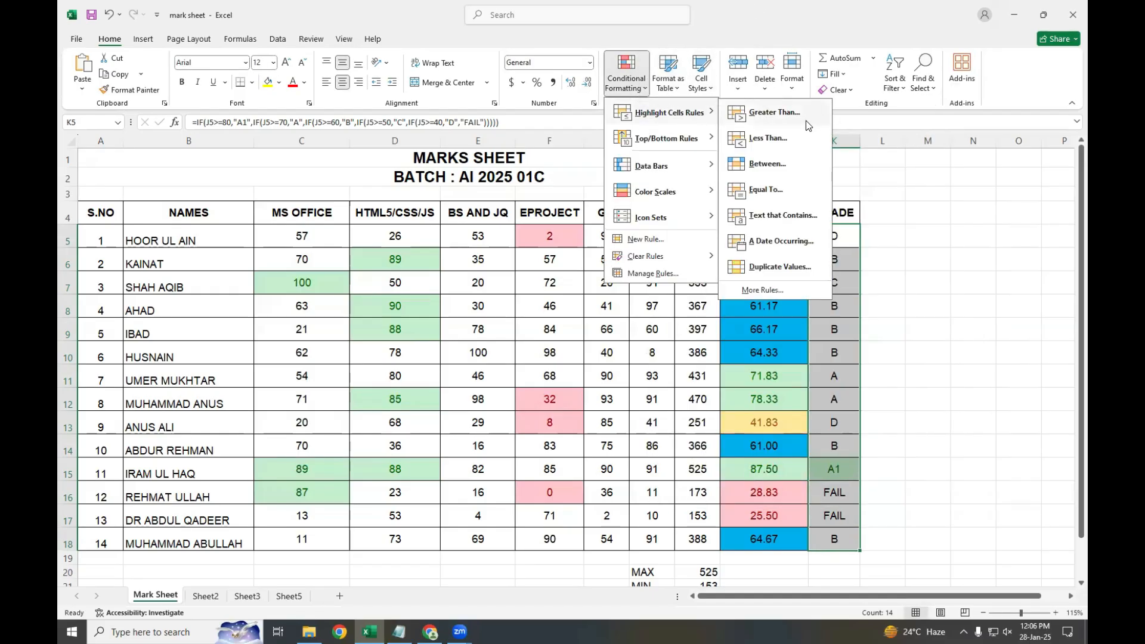
pyautogui.click(766, 216)
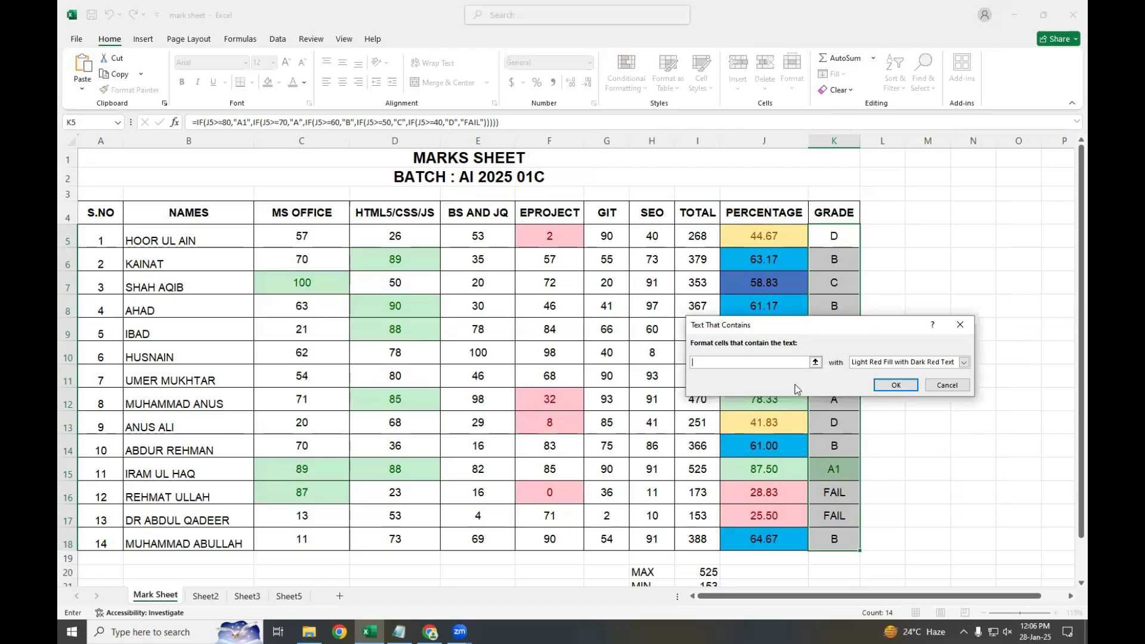
pyautogui.write('B')
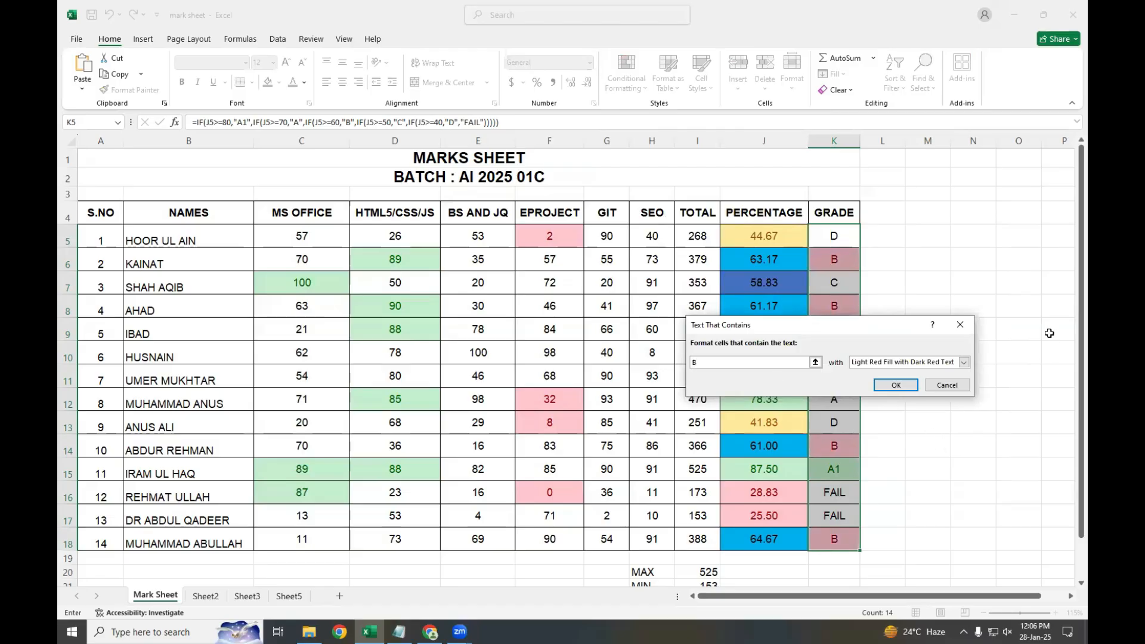
pyautogui.click(964, 362)
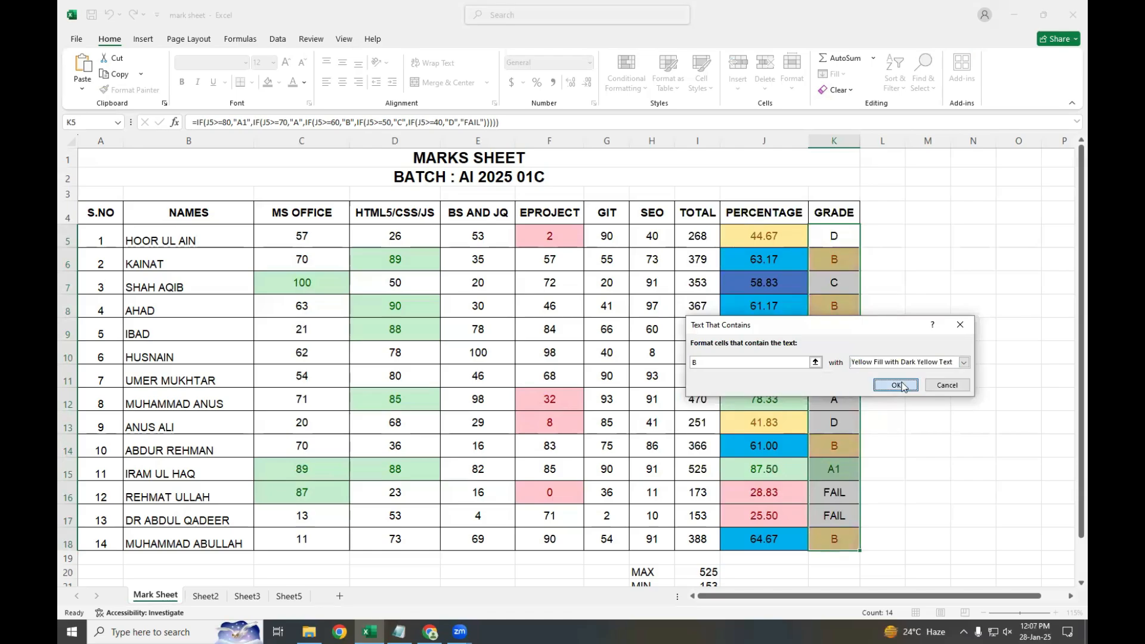
pyautogui.click(895, 385)
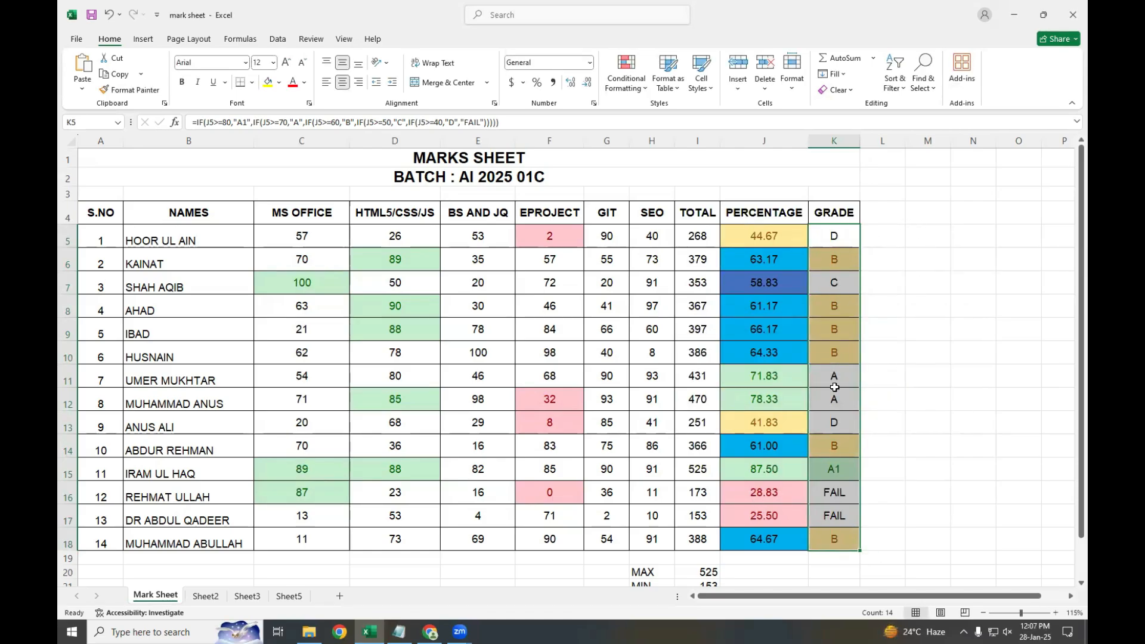
# Step: Highlight the grades in K5 to K18 containing the text FAIL with Light Red Fill with Dark Red Text
pyautogui.click(853, 409)
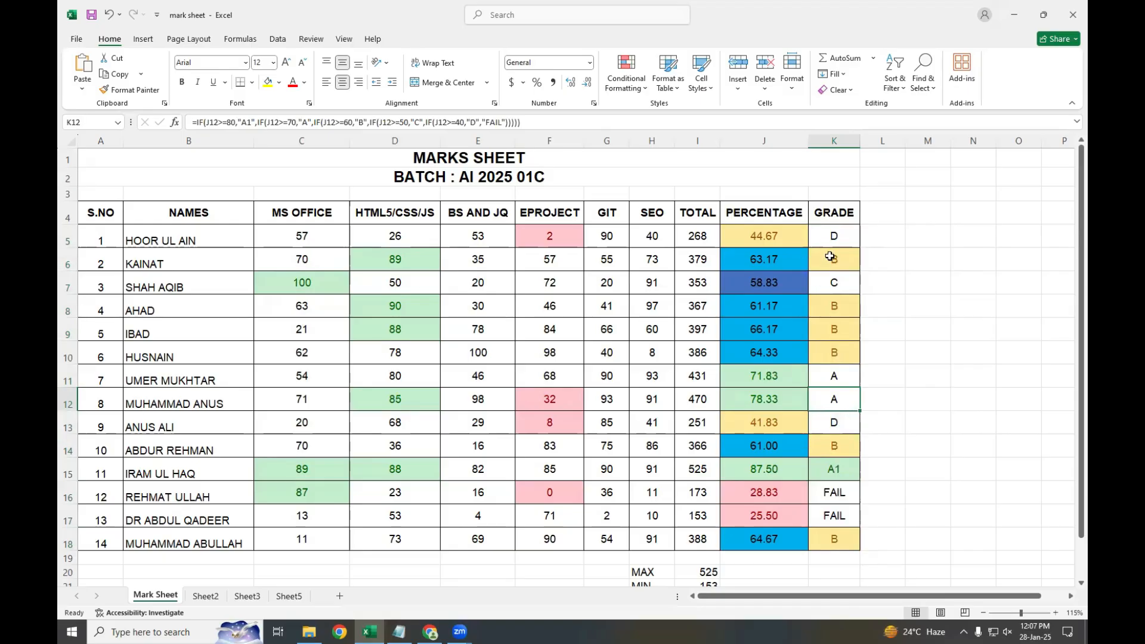
pyautogui.moveTo(843, 238); pyautogui.dragTo(835, 537)
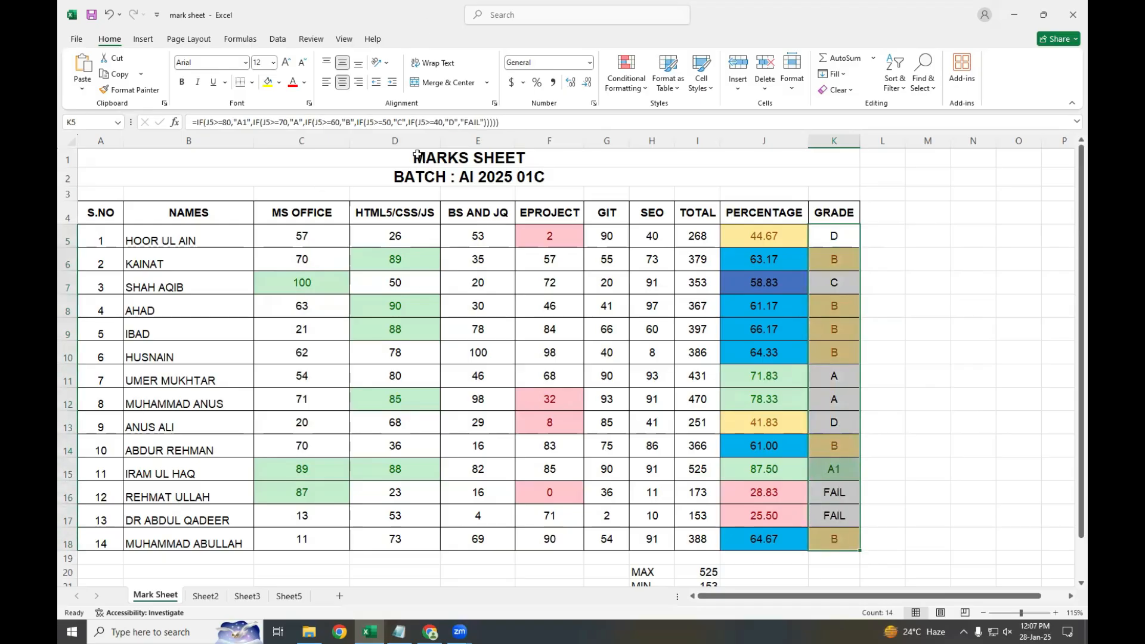
pyautogui.click(626, 71)
pyautogui.moveTo(655, 116)
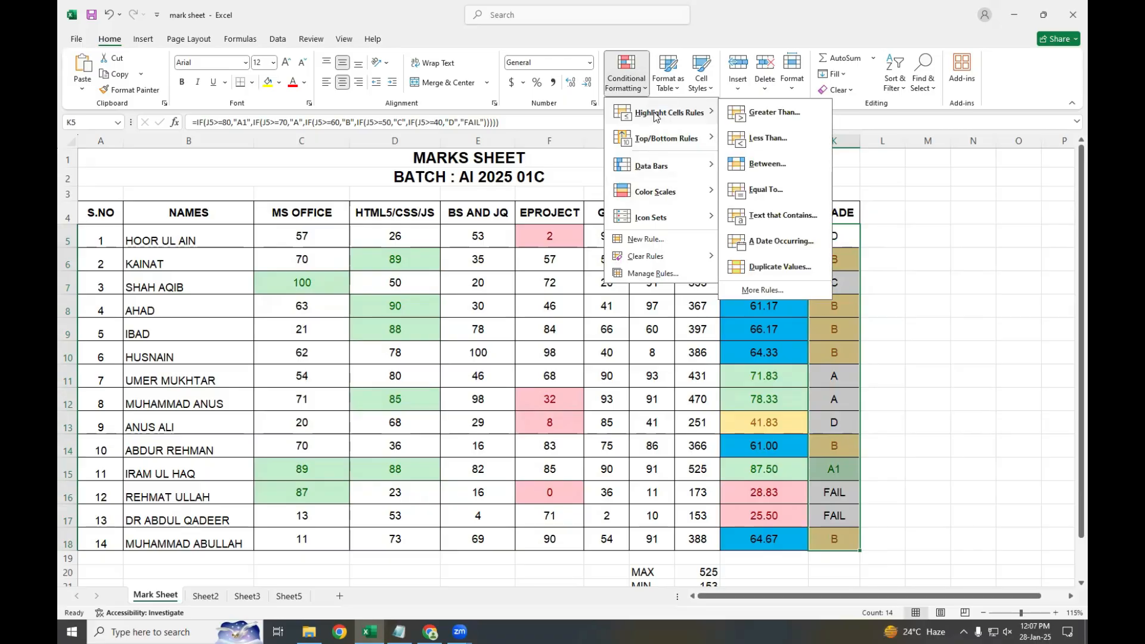
pyautogui.click(756, 212)
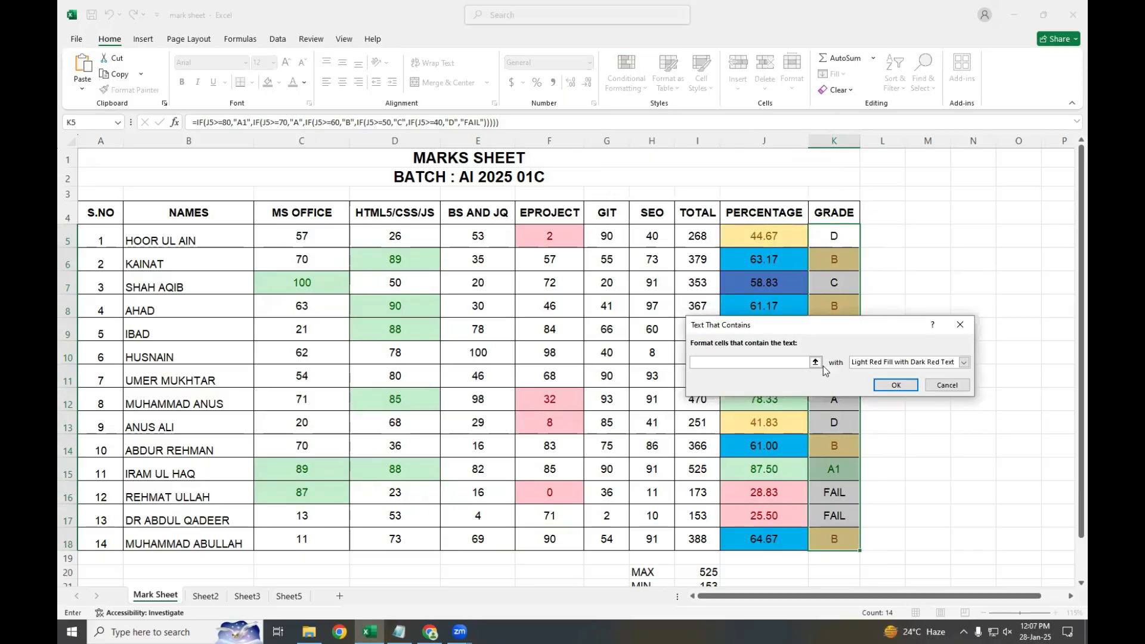
pyautogui.write('FAIL')
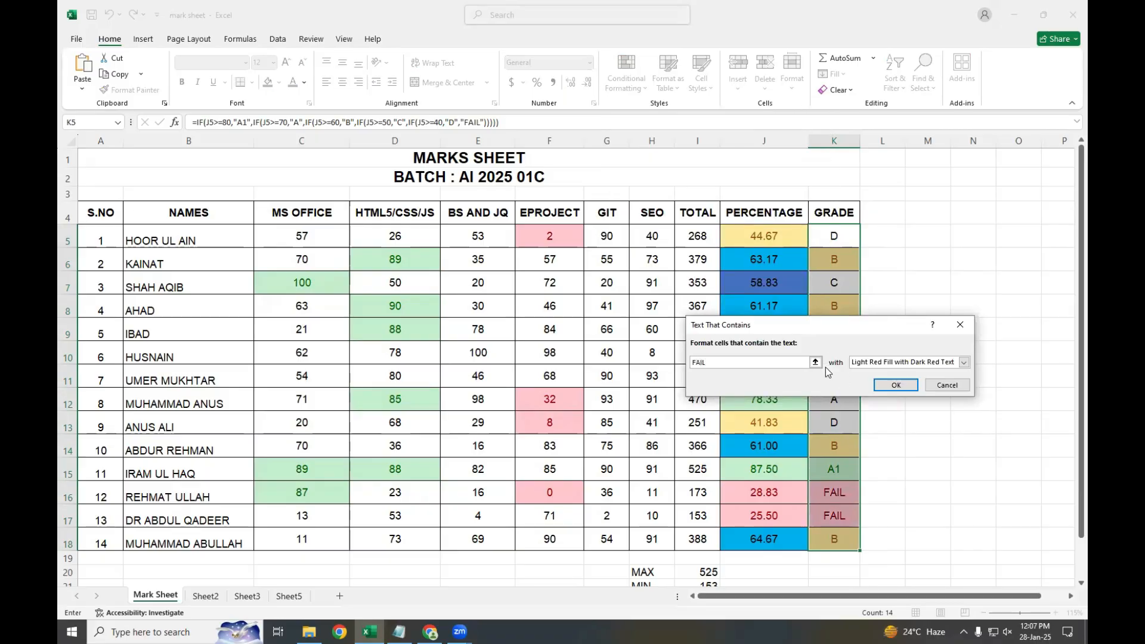
pyautogui.click(896, 385)
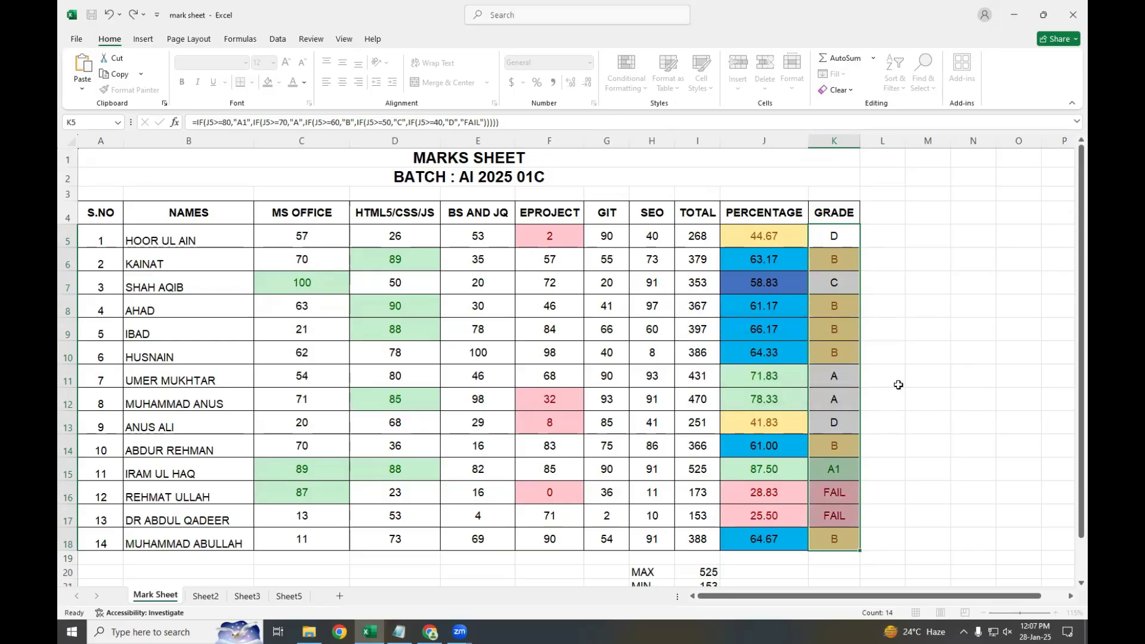
pyautogui.click(928, 422)
pyautogui.scroll(-3, 928, 437)
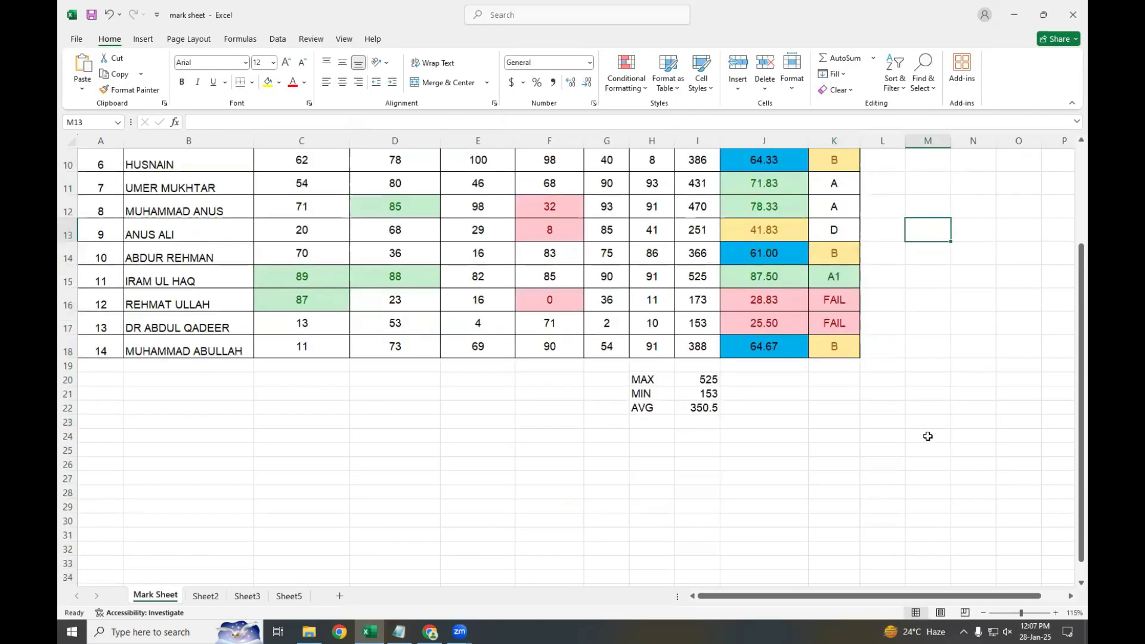
pyautogui.scroll(2, 928, 436)
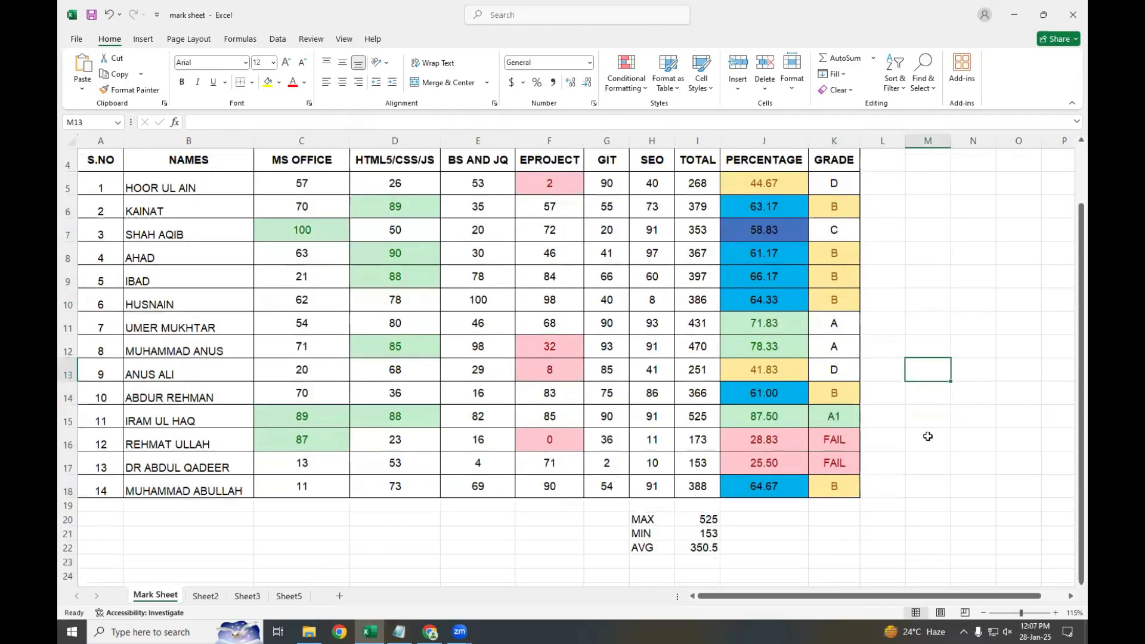
# Step: Highlight the grades in K5 to K18 containing the text A with a custom light blue theme fill
pyautogui.click(832, 324)
pyautogui.scroll(1, 830, 440)
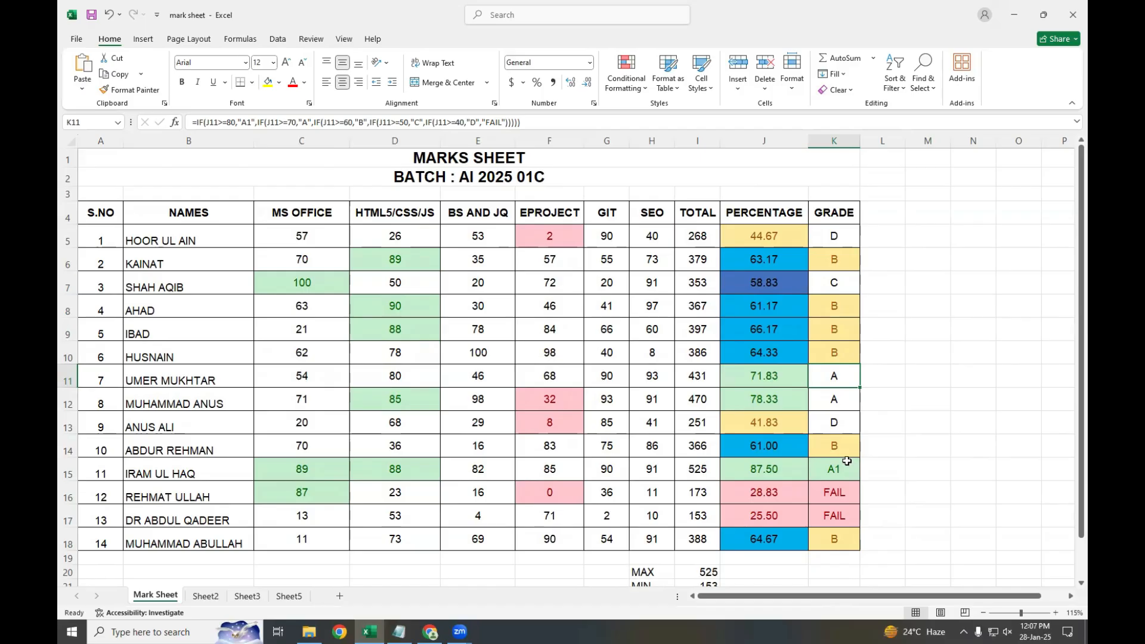
pyautogui.moveTo(830, 233); pyautogui.dragTo(833, 471)
pyautogui.moveTo(832, 513); pyautogui.dragTo(847, 544)
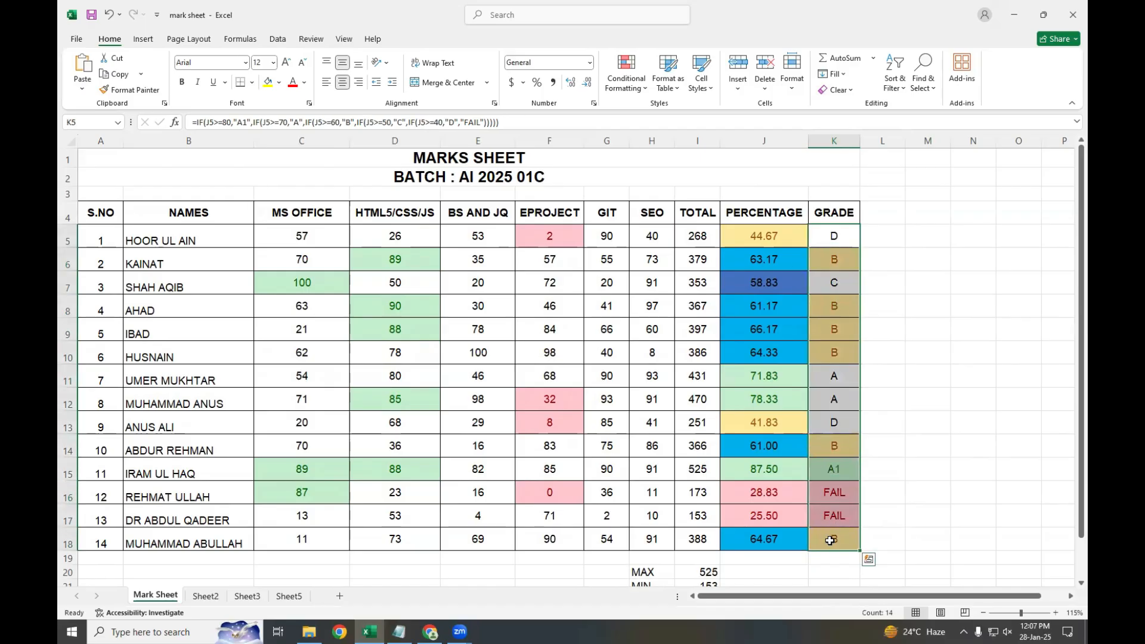
pyautogui.click(636, 94)
pyautogui.moveTo(651, 119)
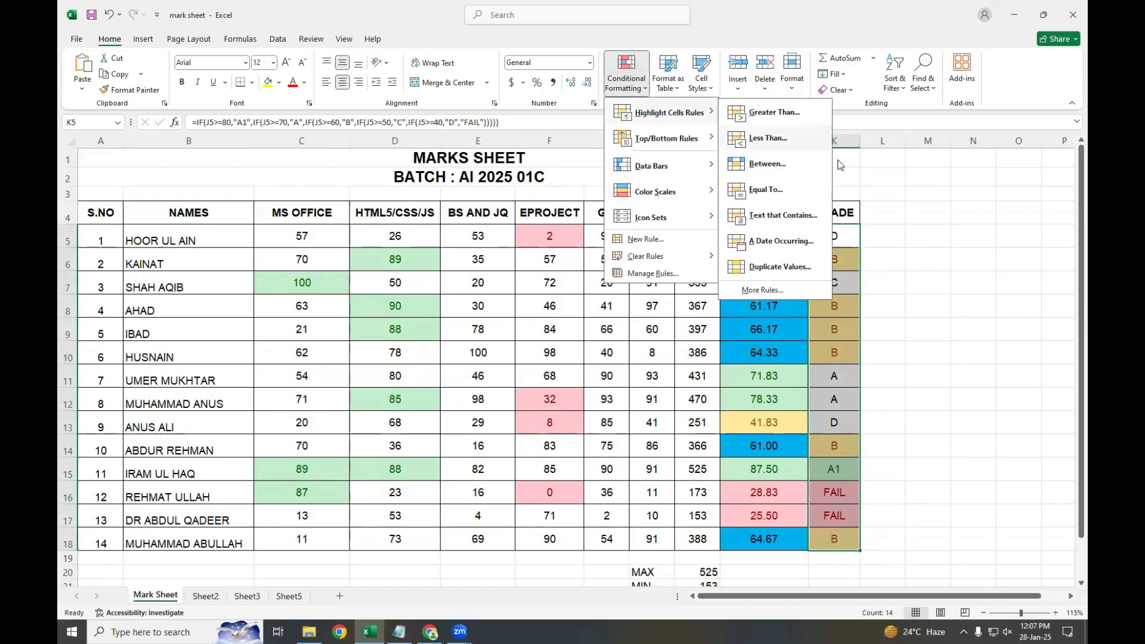
pyautogui.click(791, 215)
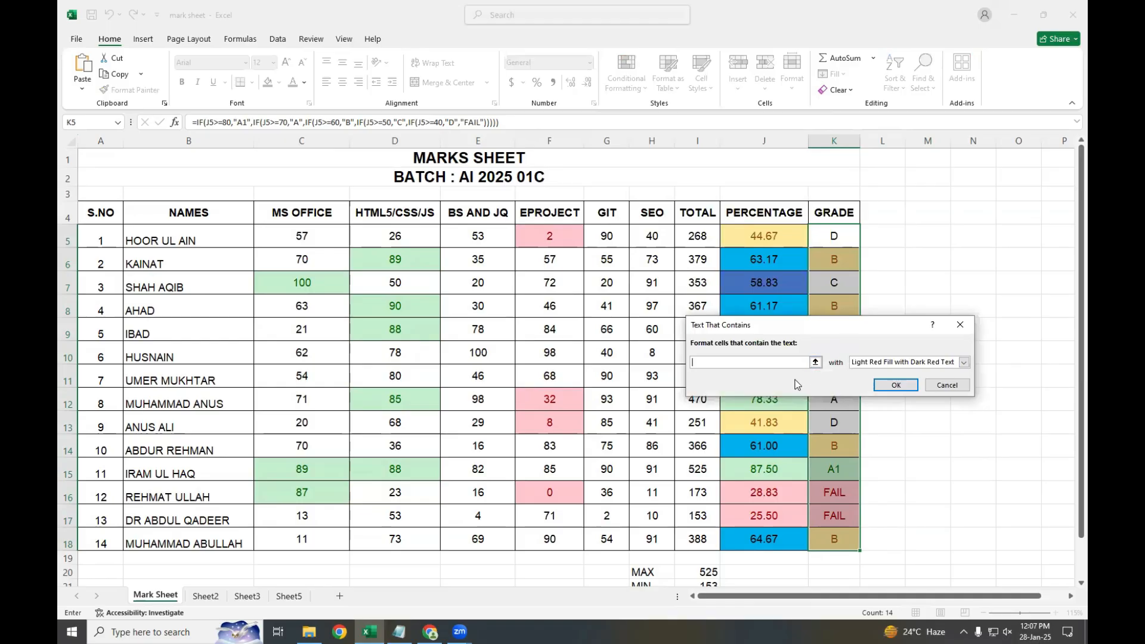
pyautogui.write('A')
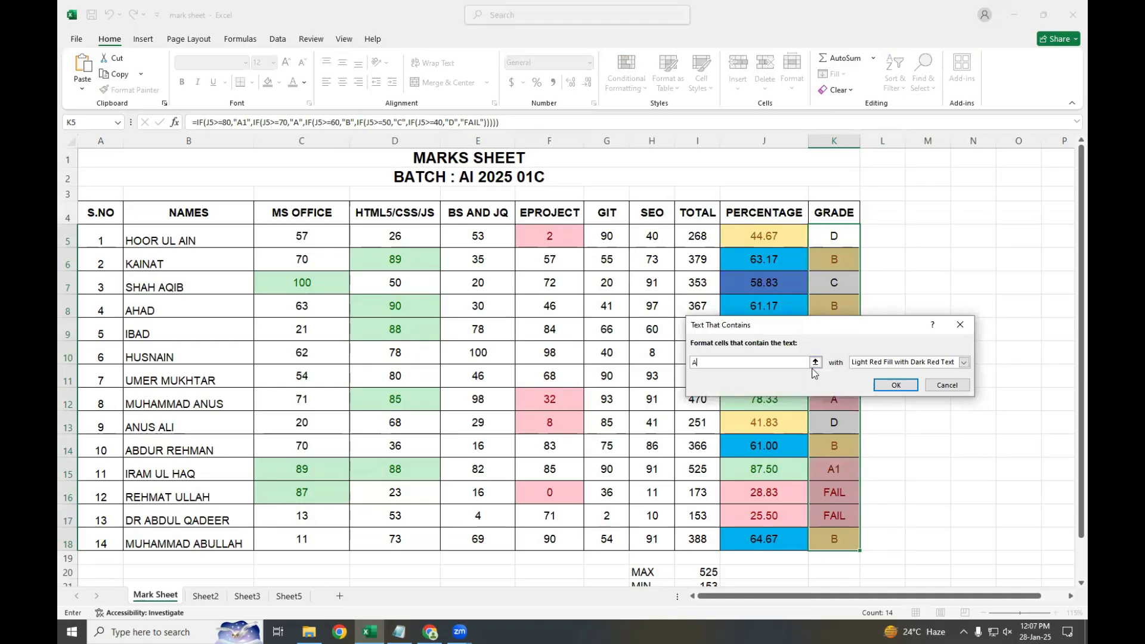
pyautogui.click(963, 362)
pyautogui.click(905, 421)
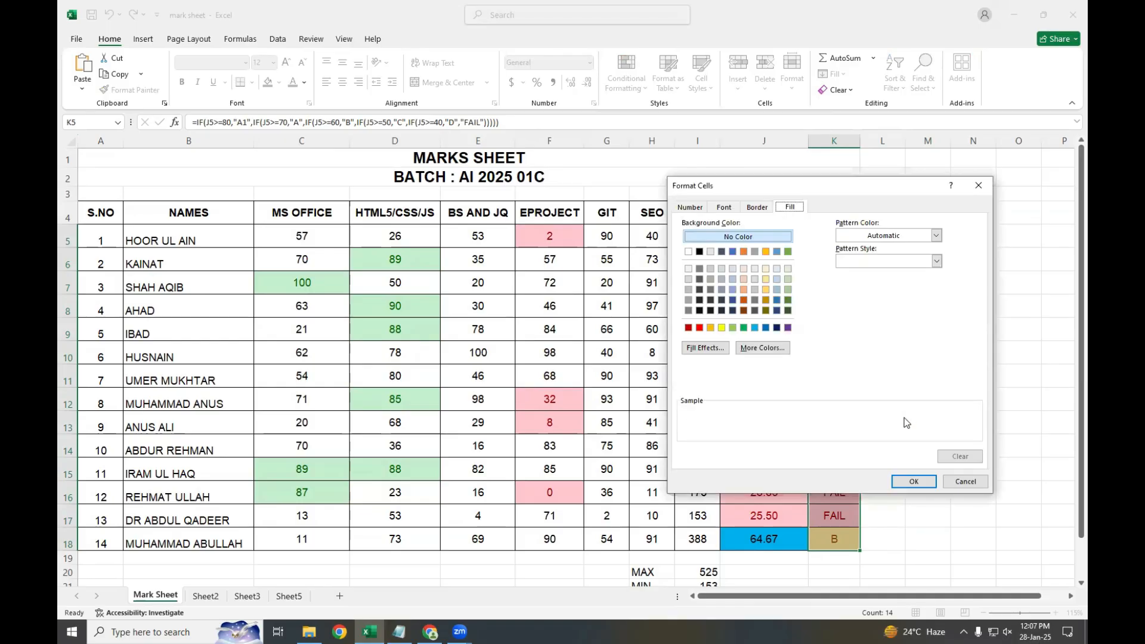
pyautogui.click(776, 288)
pyautogui.click(909, 483)
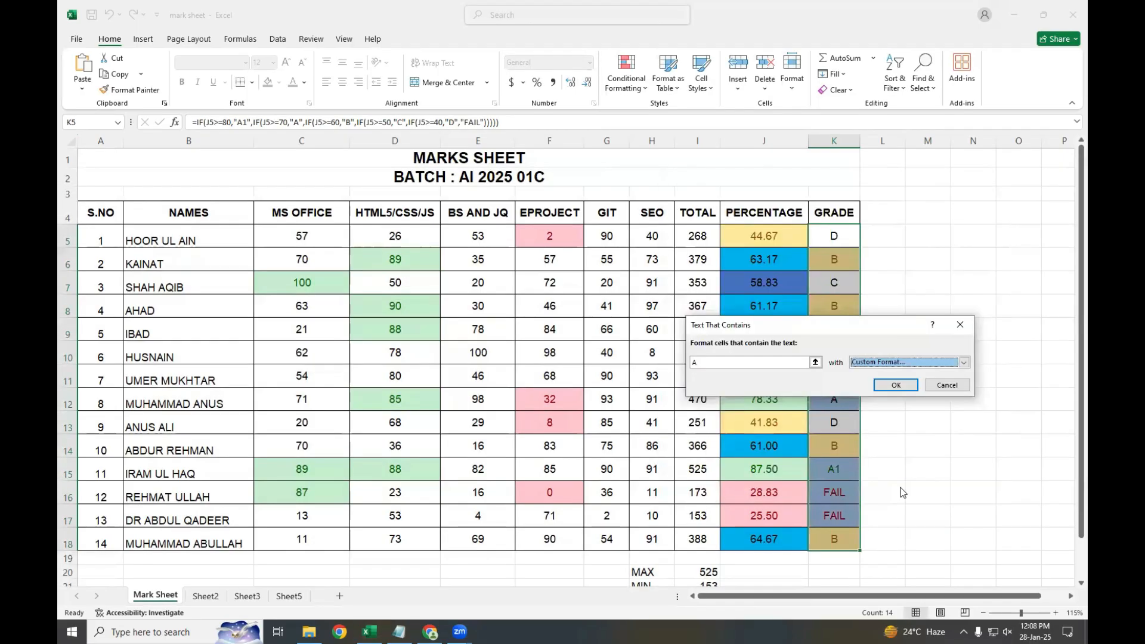
pyautogui.click(881, 383)
pyautogui.click(978, 396)
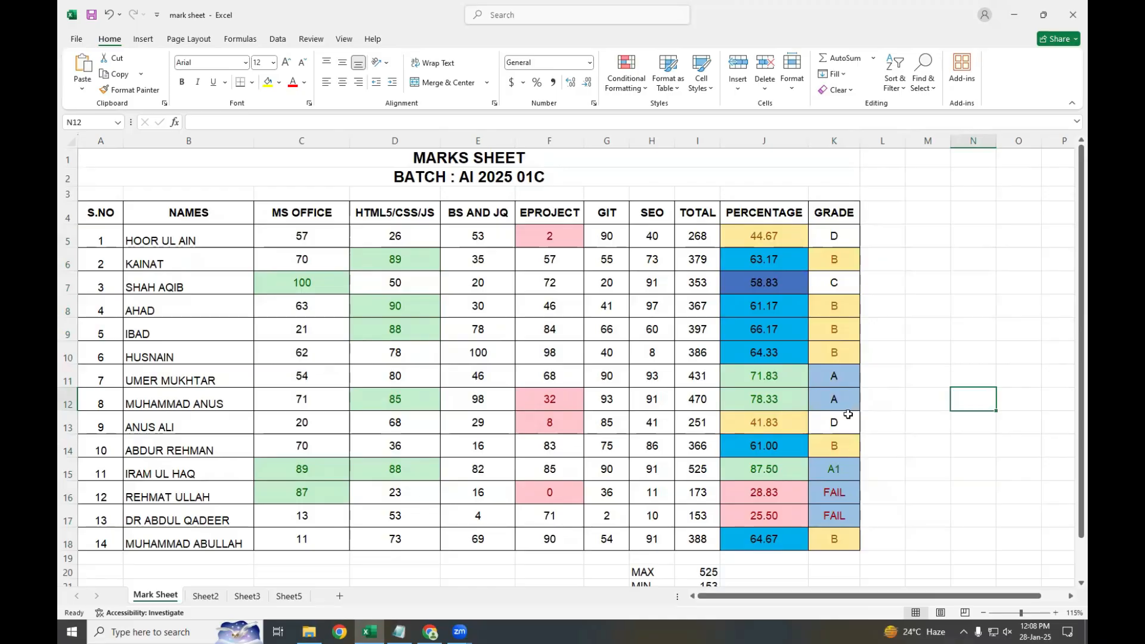
pyautogui.click(847, 469)
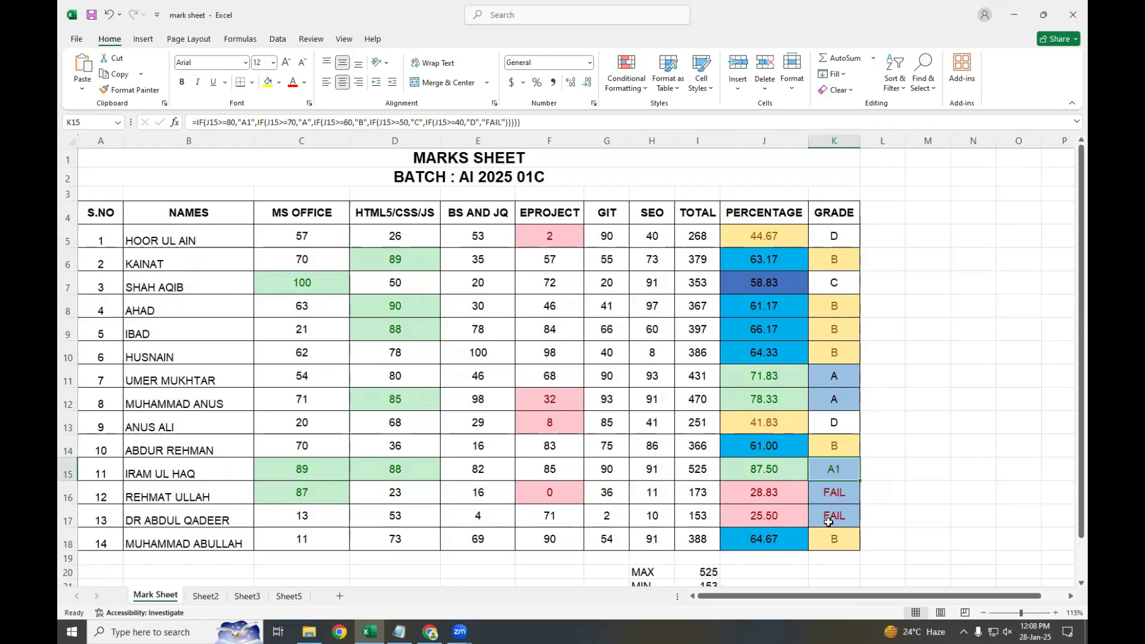
pyautogui.scroll(-2, 837, 519)
pyautogui.scroll(2, 837, 519)
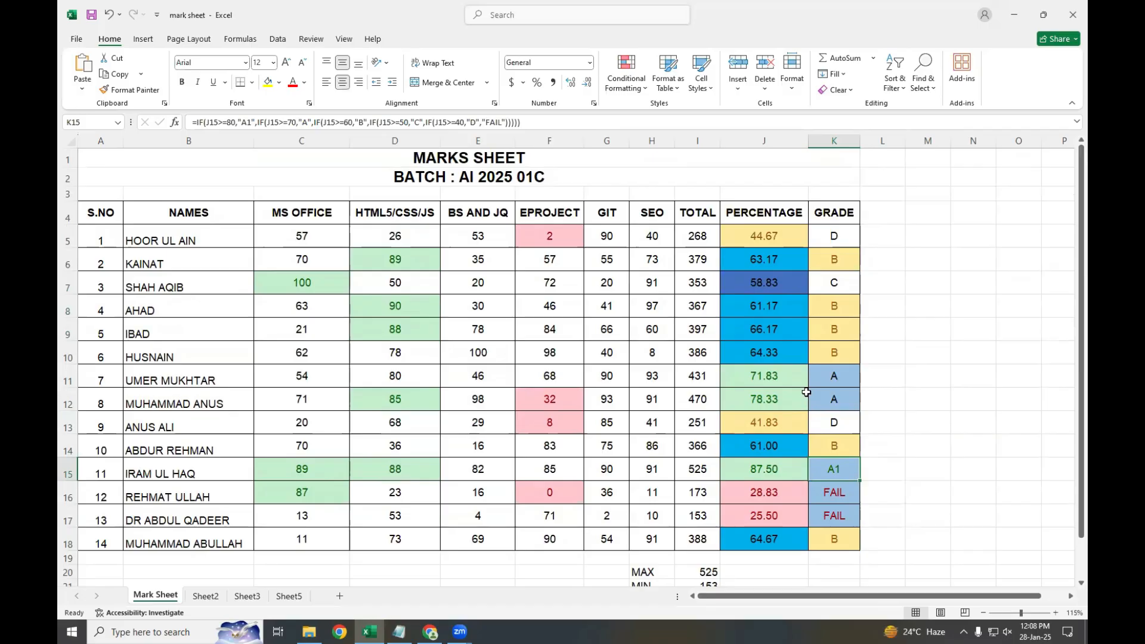
pyautogui.click(964, 632)
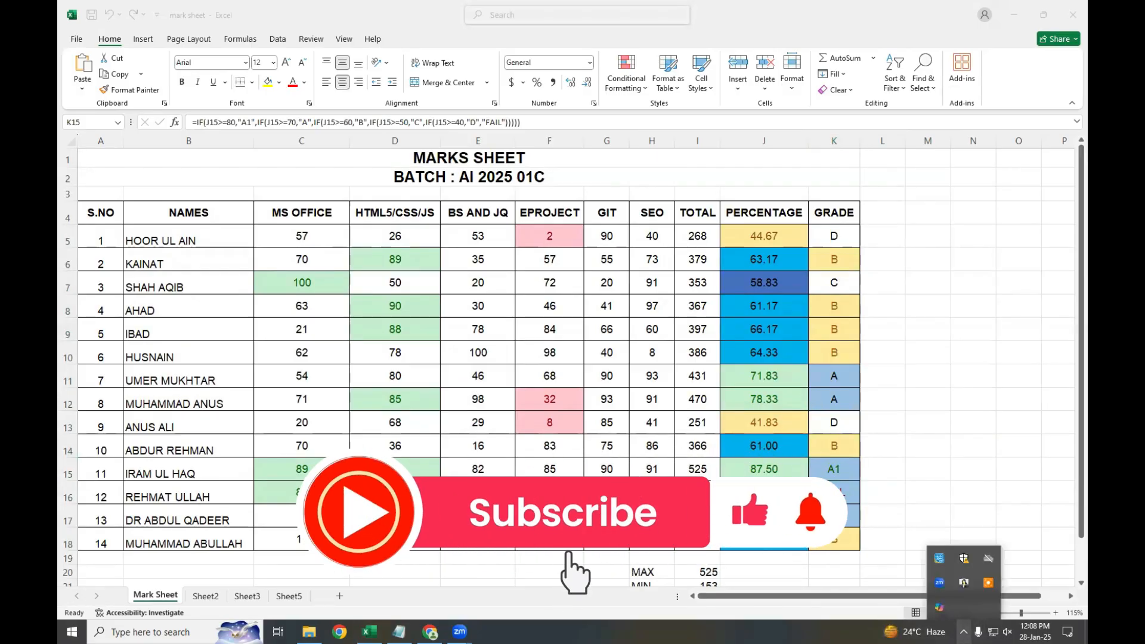